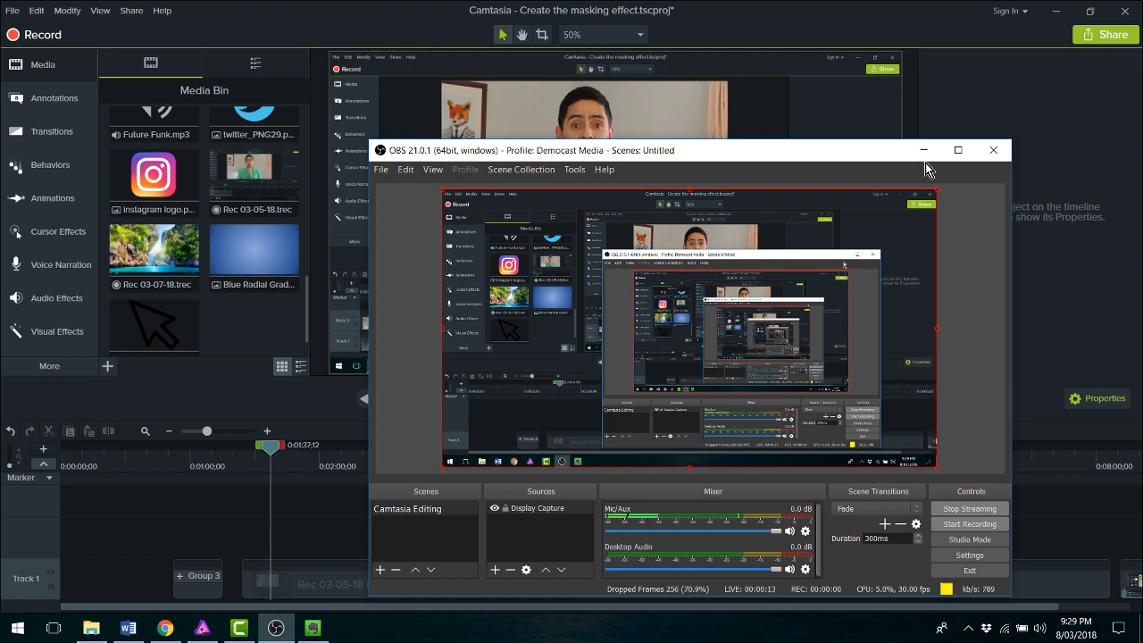
Step: Switch to Chrome and check the live stream's status on the YouTube live dashboard, leaving Camtasia minimized
{"action": "left_click", "coordinate": [168, 630]}
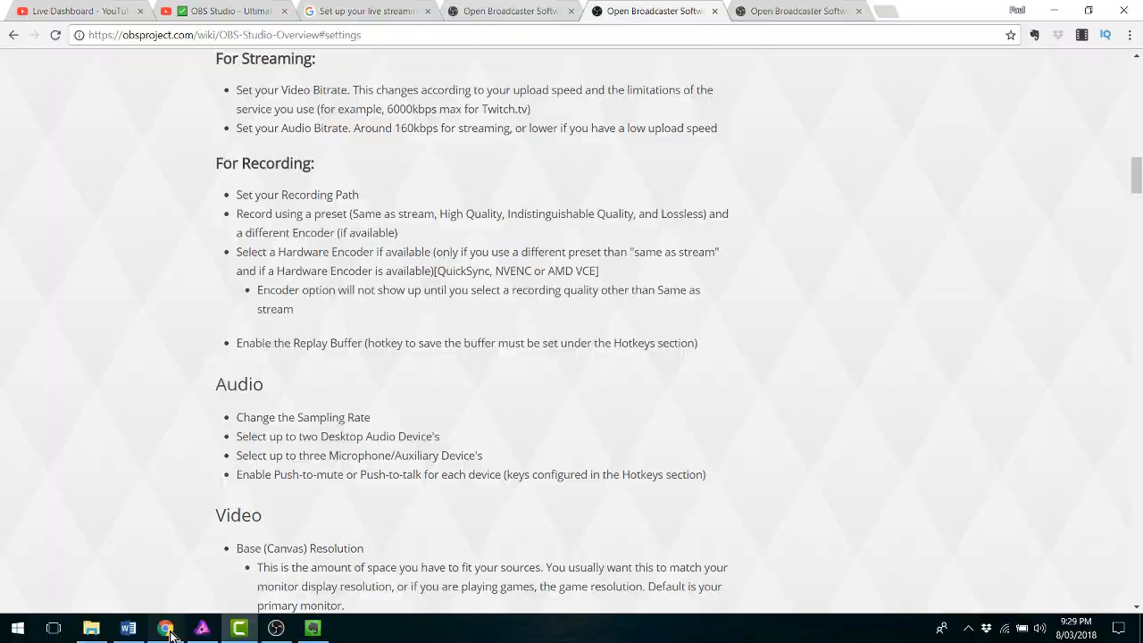
{"action": "left_click", "coordinate": [90, 11]}
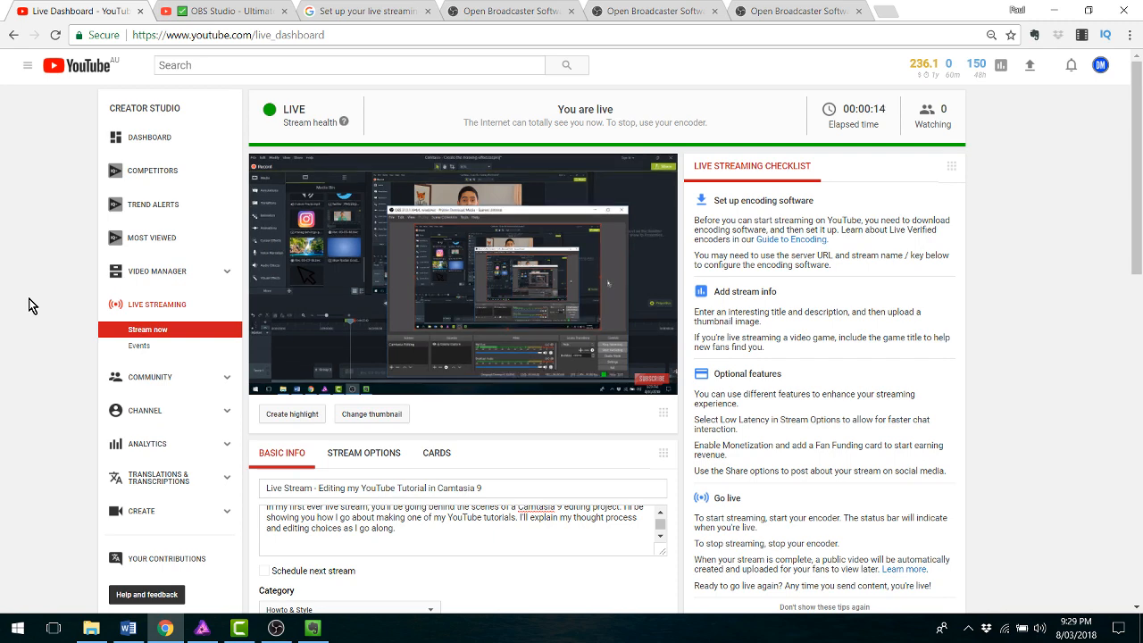
{"action": "left_click", "coordinate": [243, 630]}
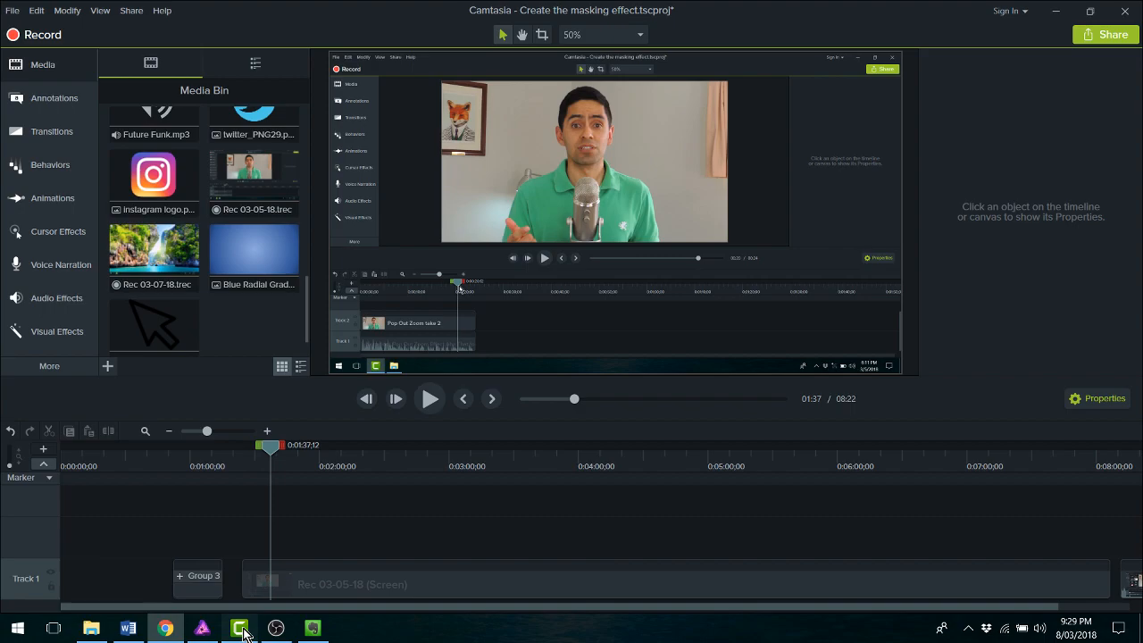
{"action": "left_click", "coordinate": [1056, 13]}
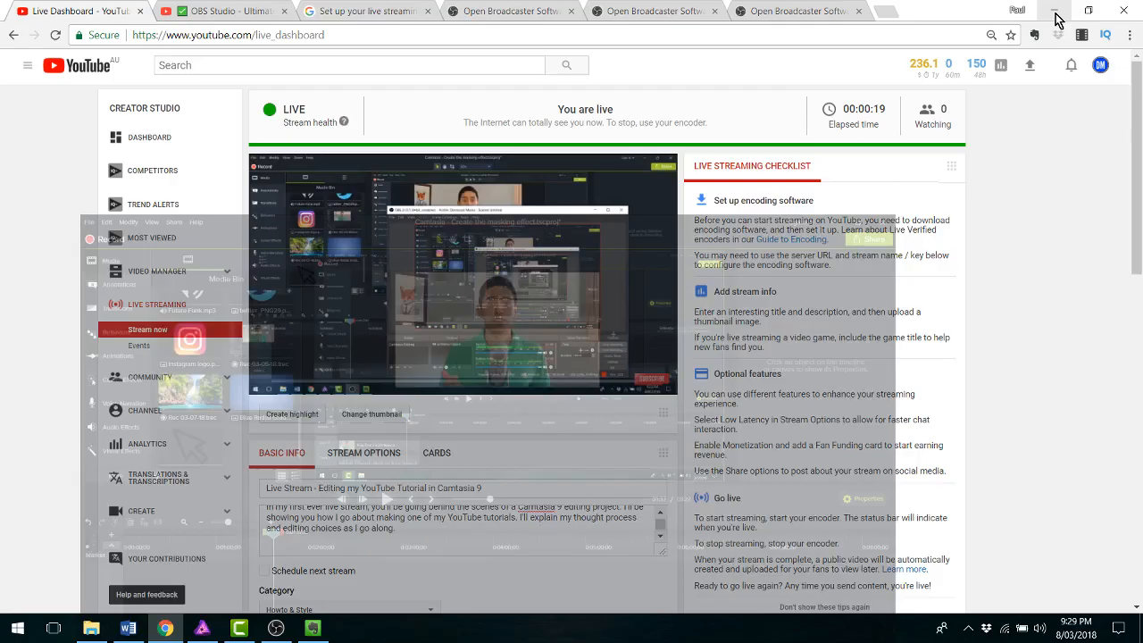
Step: Look over the stream's basic info, encoder setup and chat, and upload a replacement thumbnail for the live stream
{"action": "scroll", "coordinate": [1089, 286], "scroll_direction": "down", "scroll_amount": 3}
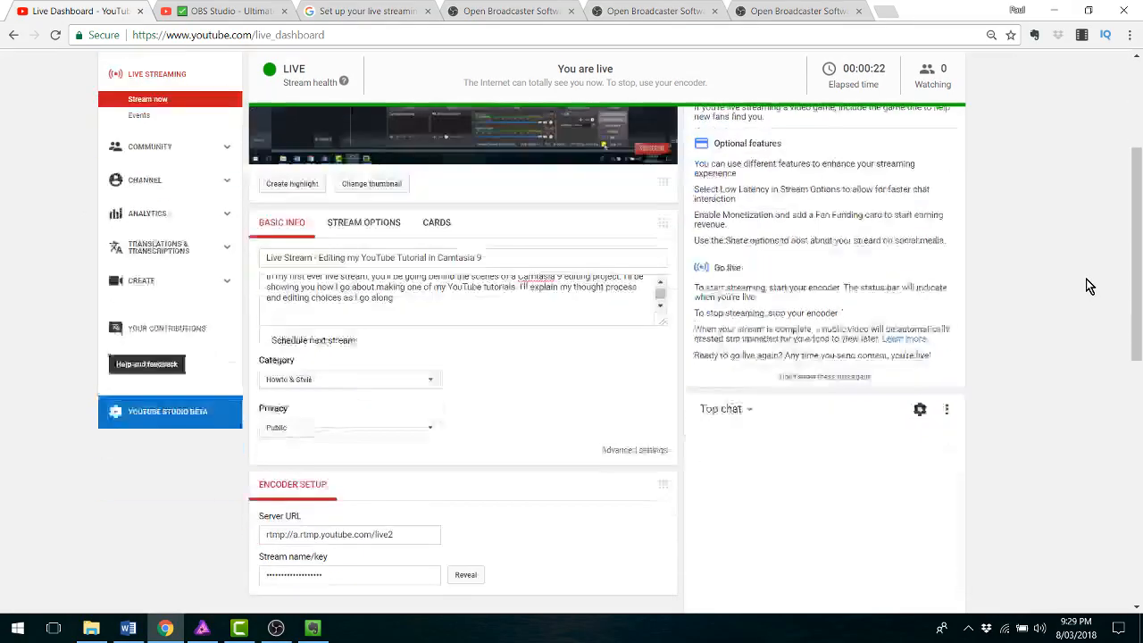
{"action": "scroll", "coordinate": [1086, 286], "scroll_direction": "down", "scroll_amount": 2}
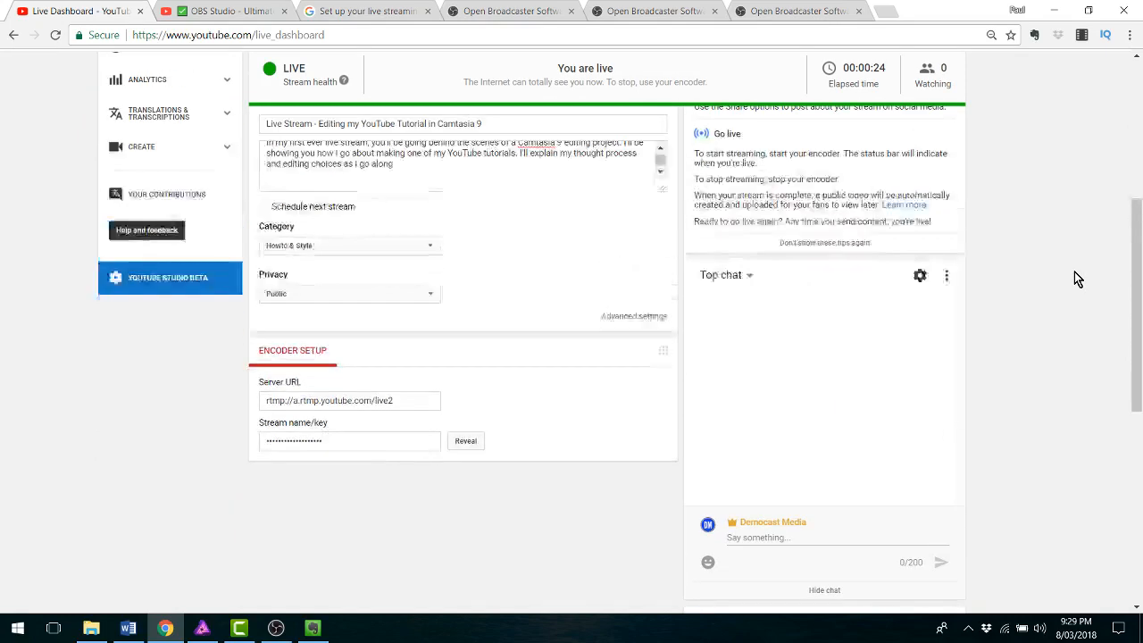
{"action": "scroll", "coordinate": [1077, 279], "scroll_direction": "up", "scroll_amount": 5}
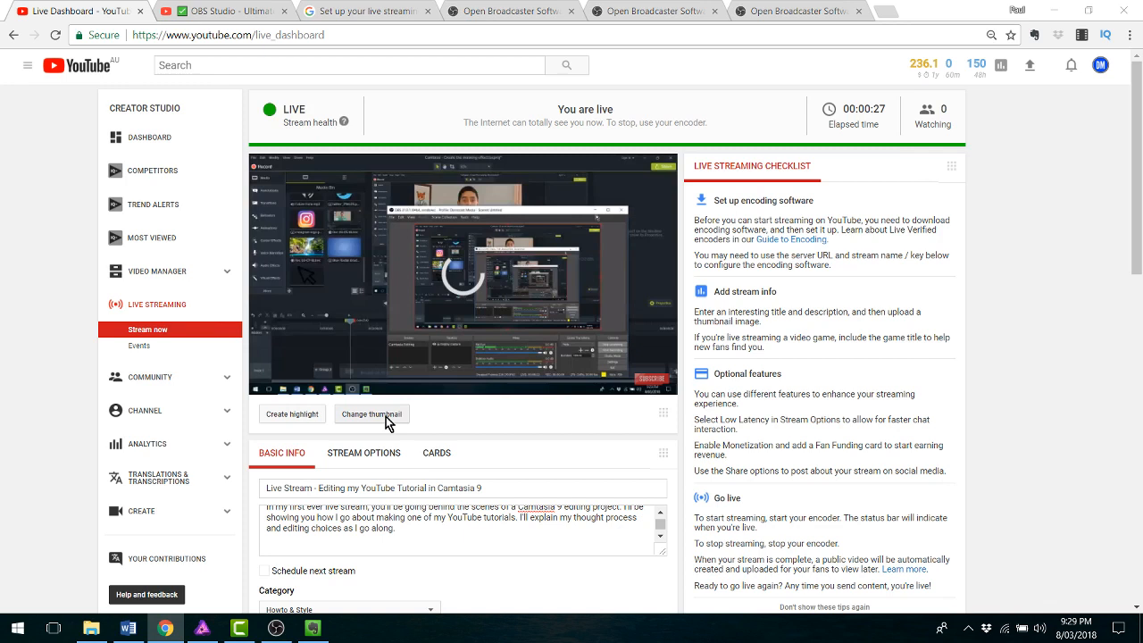
{"action": "left_click", "coordinate": [385, 416]}
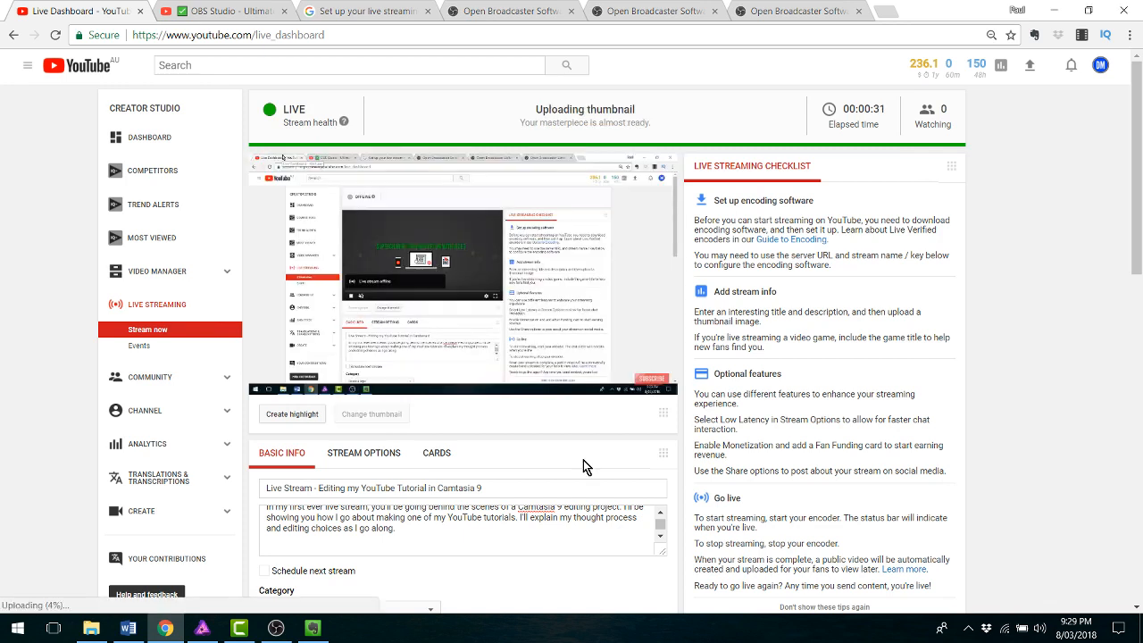
Step: Review the brainstormed masking-effect steps in the Word screencast plan and check the stream's status on the YouTube live dashboard
{"action": "left_click", "coordinate": [241, 629]}
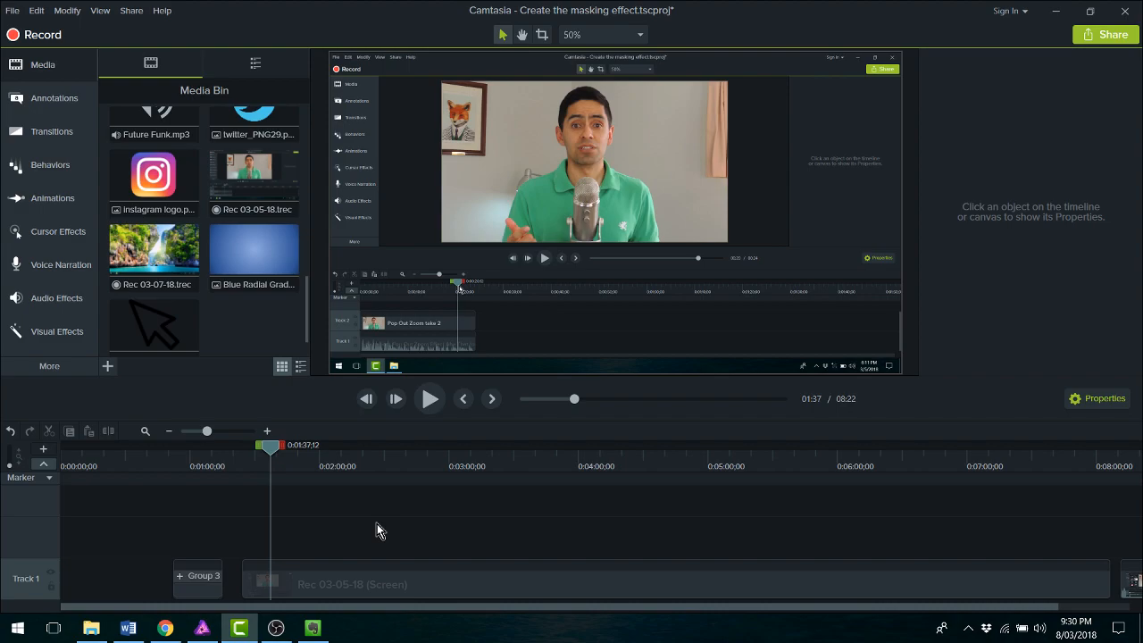
{"action": "left_click", "coordinate": [127, 628]}
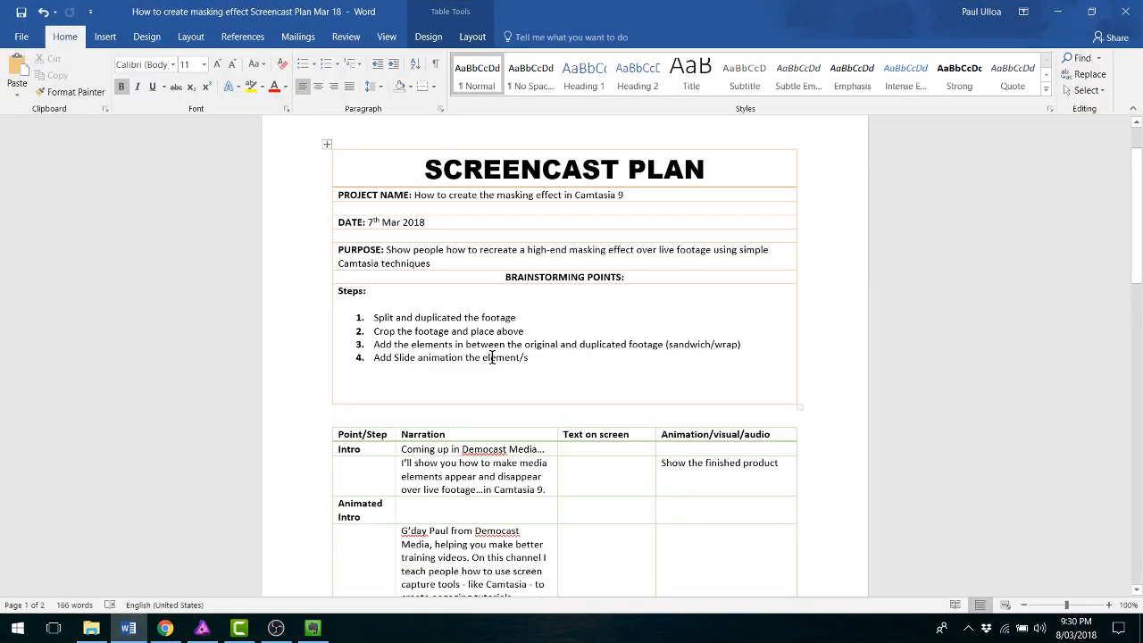
{"action": "left_click", "coordinate": [539, 360]}
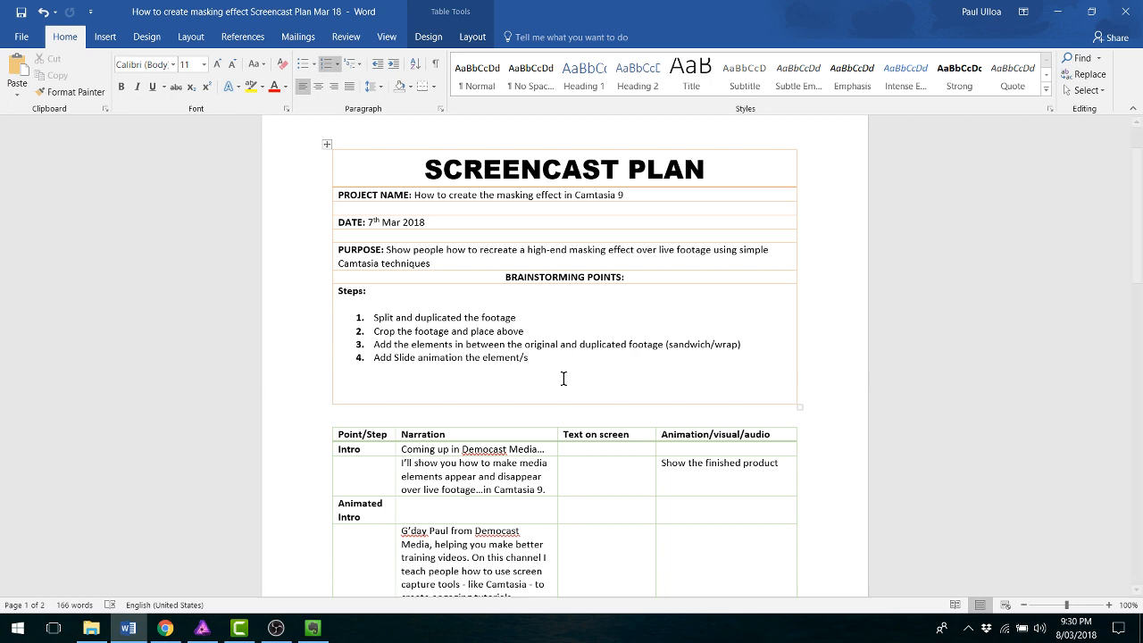
{"action": "left_click", "coordinate": [165, 629]}
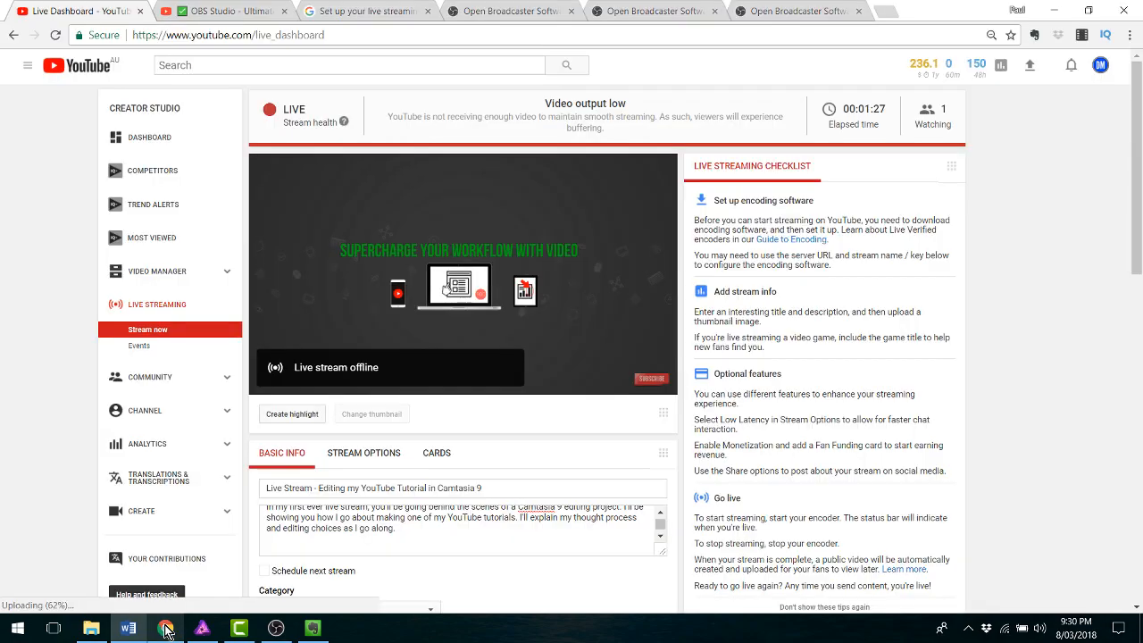
Step: Switch to Camtasia and scrub the timeline through the Rec 03-05-18 screen recording and the Group 3 callouts
{"action": "left_click", "coordinate": [239, 628]}
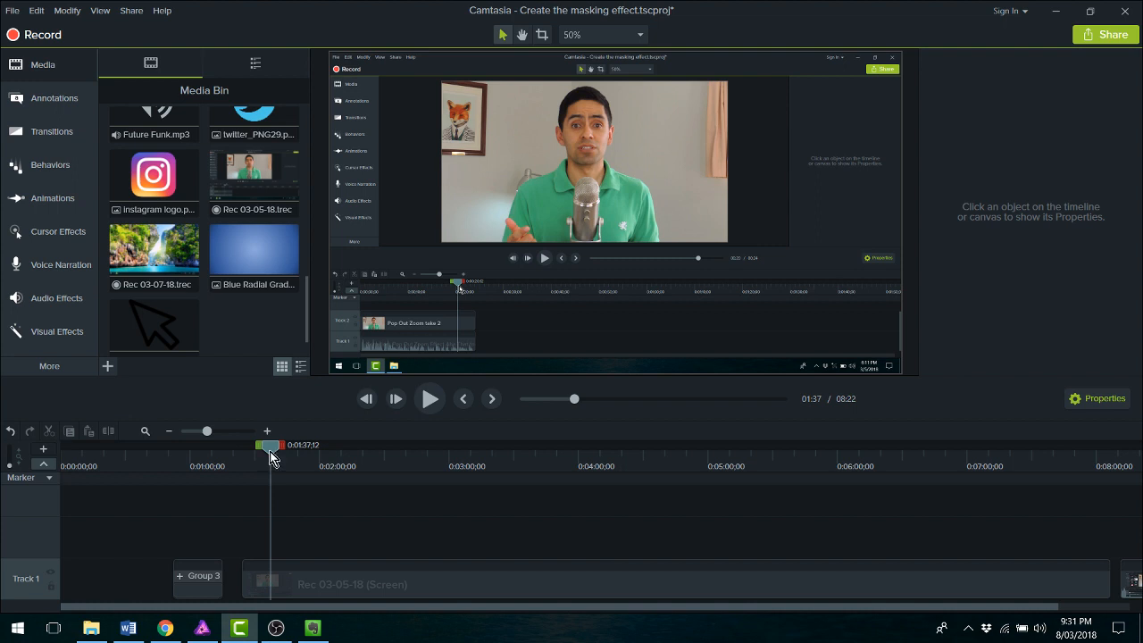
{"action": "left_click_drag", "start_coordinate": [272, 451], "coordinate": [587, 472]}
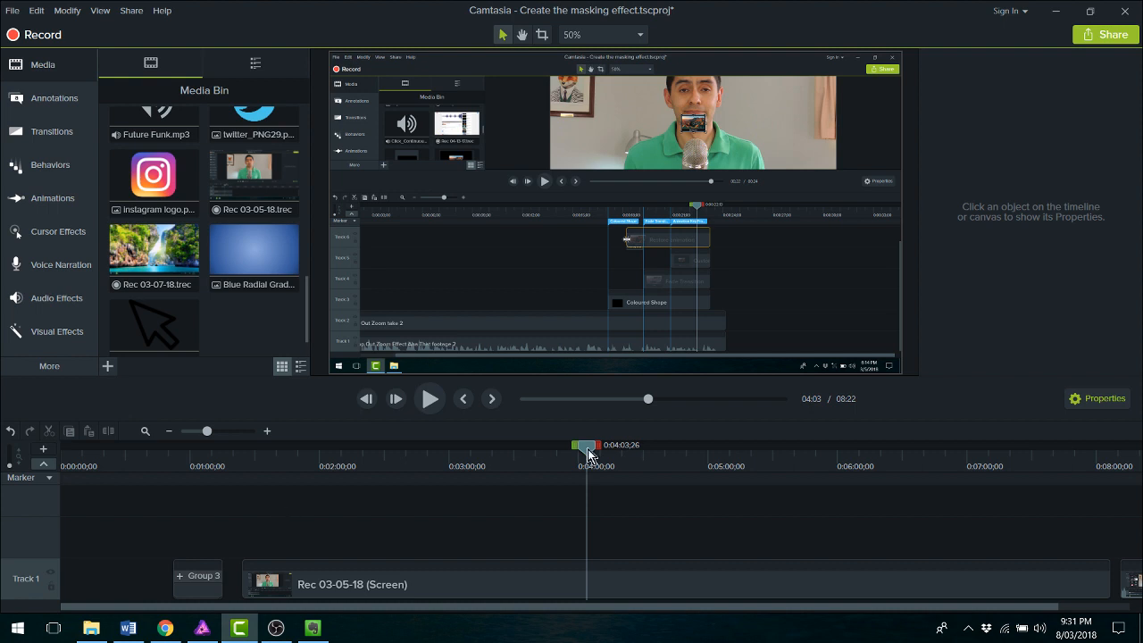
{"action": "left_click_drag", "start_coordinate": [587, 452], "coordinate": [208, 442]}
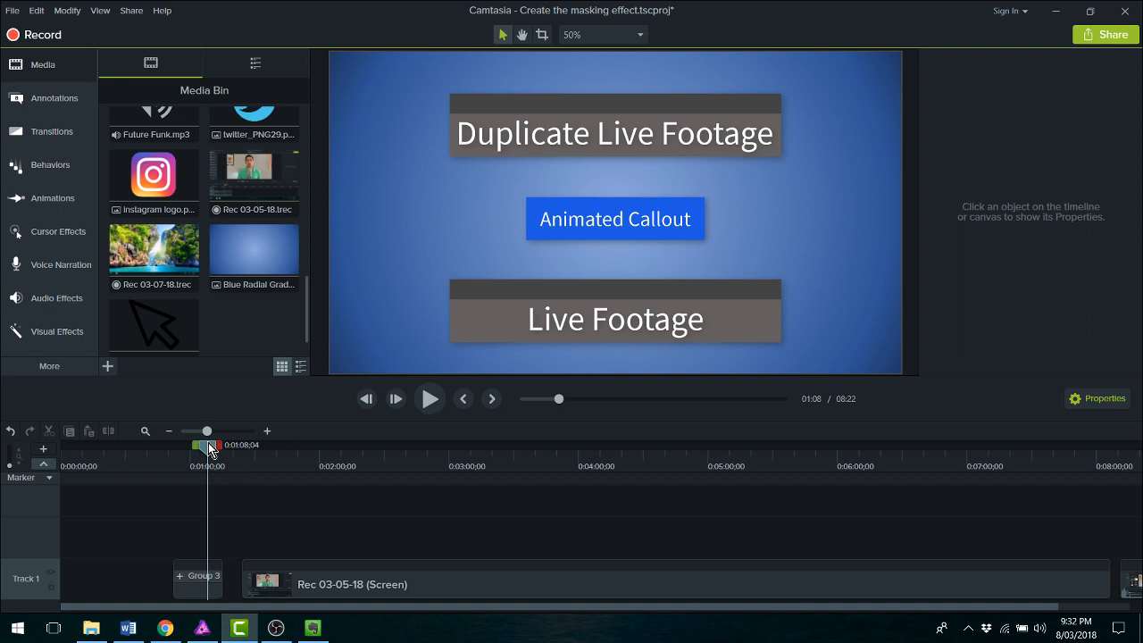
{"action": "left_click_drag", "start_coordinate": [208, 443], "coordinate": [216, 442]}
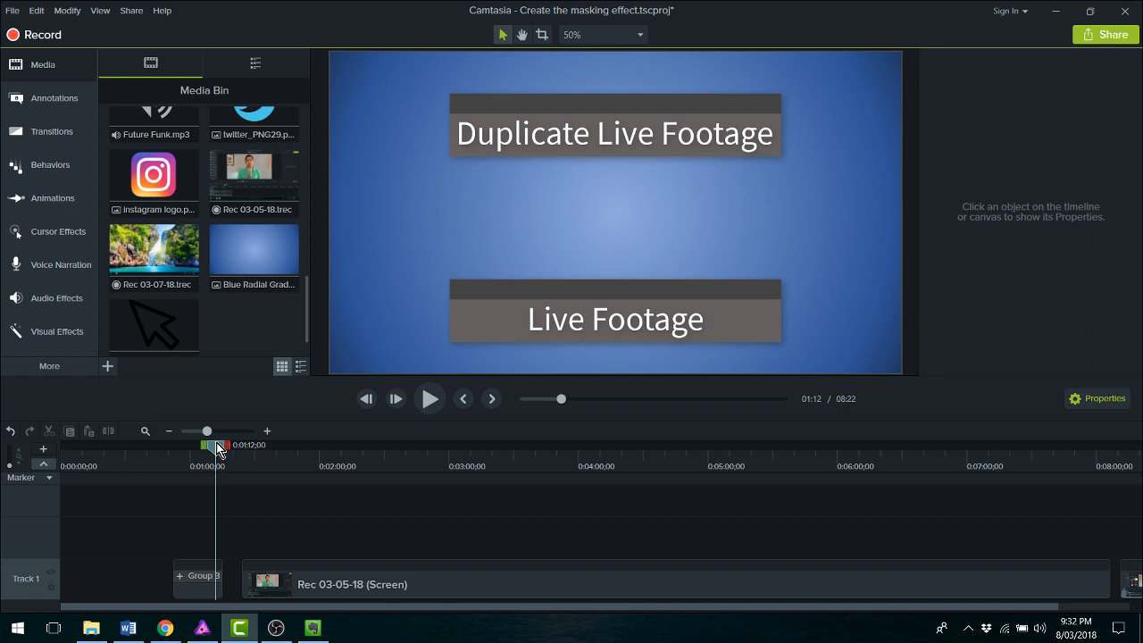
{"action": "left_click_drag", "start_coordinate": [218, 449], "coordinate": [248, 452]}
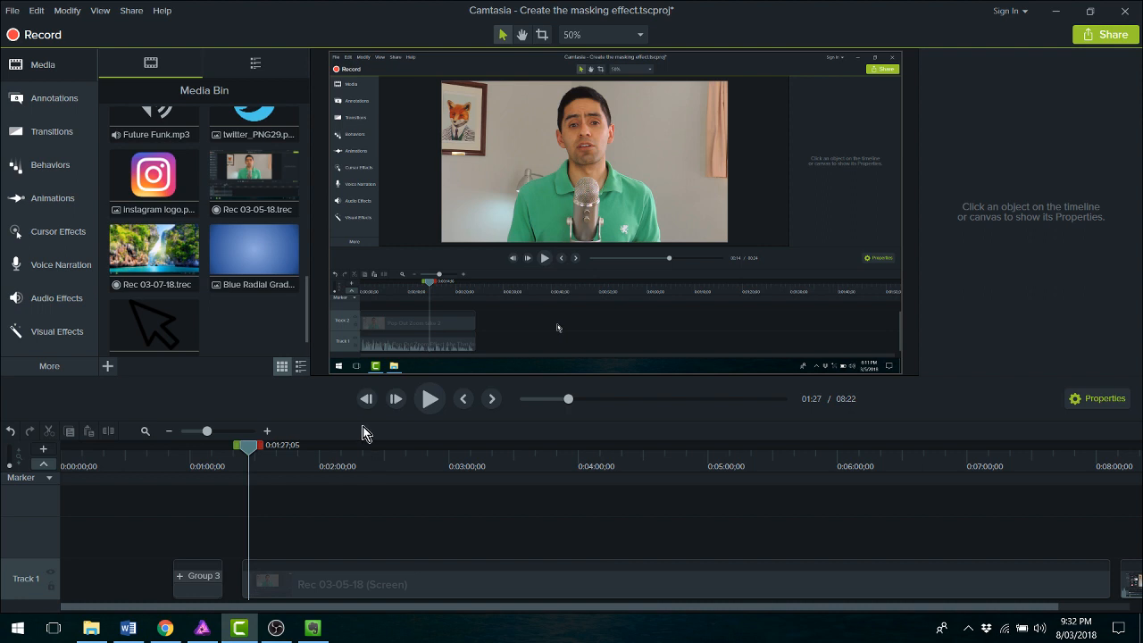
Step: Play the screen recording from 0:01:27;05 and skim ahead to 0:02:28;04 to review the marker demonstration
{"action": "key", "text": "space"}
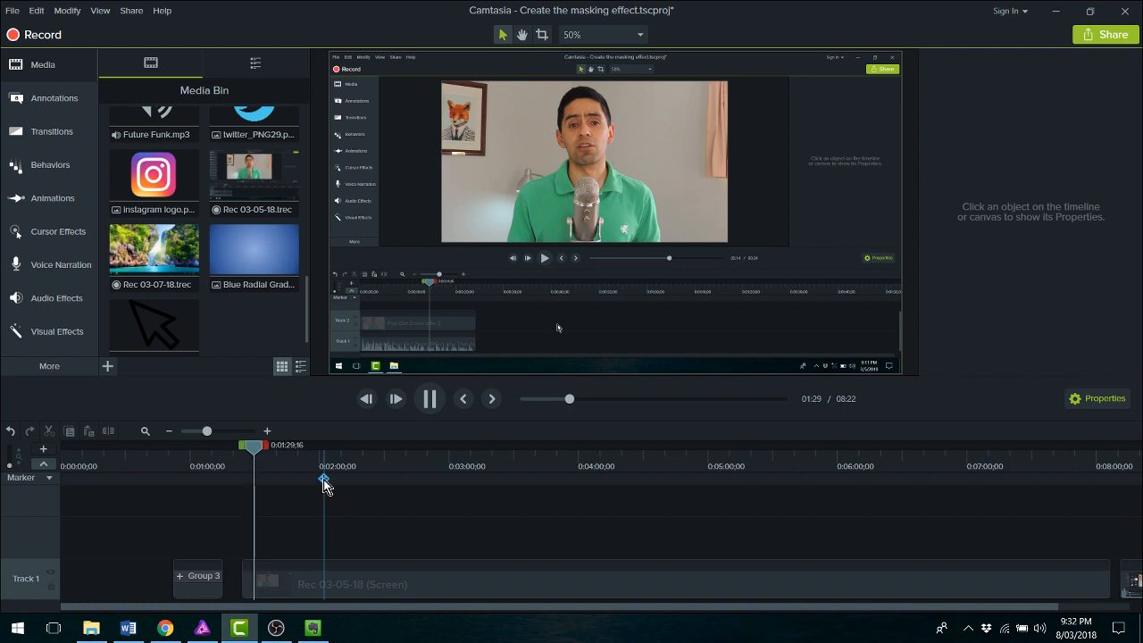
{"action": "left_click", "coordinate": [430, 401]}
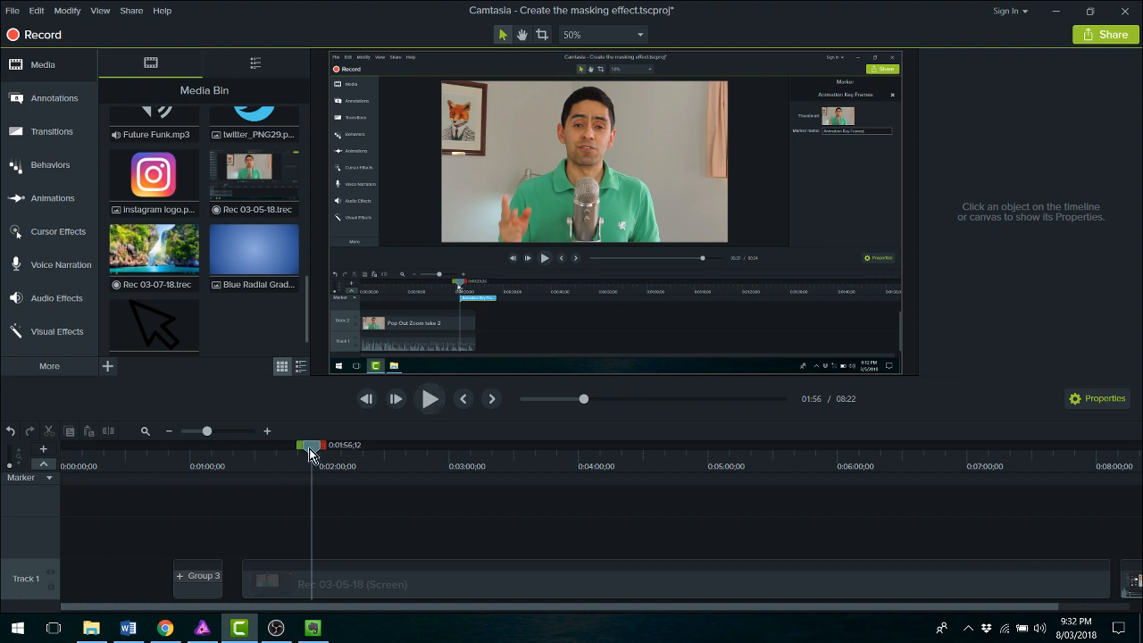
{"action": "mouse_move", "coordinate": [310, 454]}
{"action": "left_mouse_down"}
{"action": "mouse_move", "coordinate": [374, 457]}
{"action": "mouse_move", "coordinate": [387, 453]}
{"action": "mouse_move", "coordinate": [380, 446]}
{"action": "left_mouse_up"}
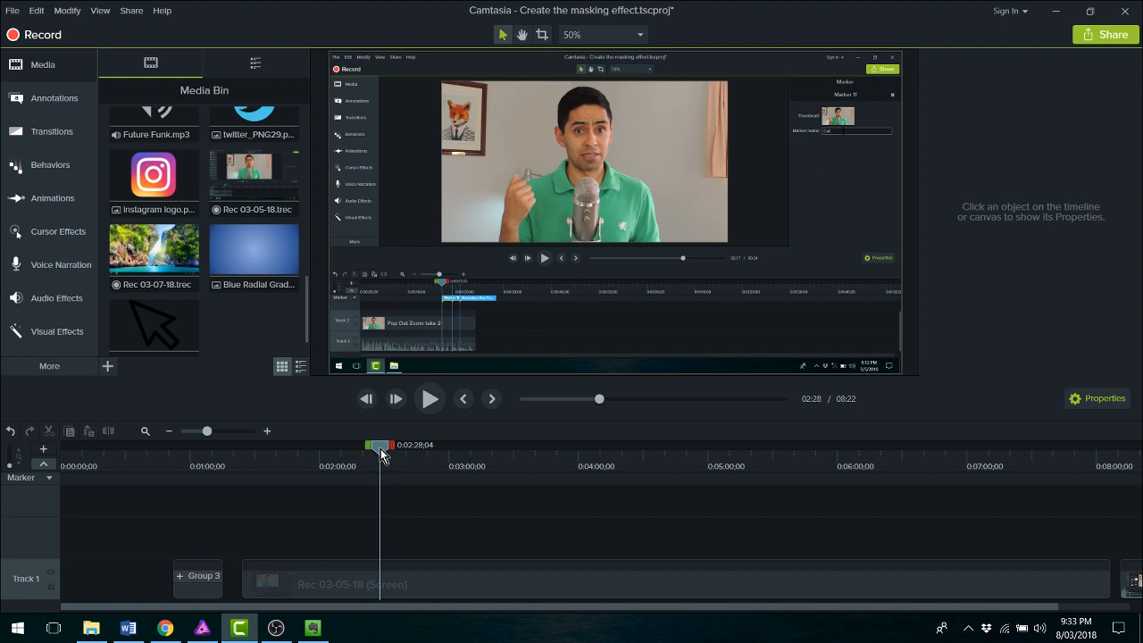
Step: Add a Zoom-n-Pan animation at 0:01:38;23 on the screen recording, zooming to about 251% on the recorded timeline area
{"action": "left_click_drag", "start_coordinate": [381, 455], "coordinate": [279, 463]}
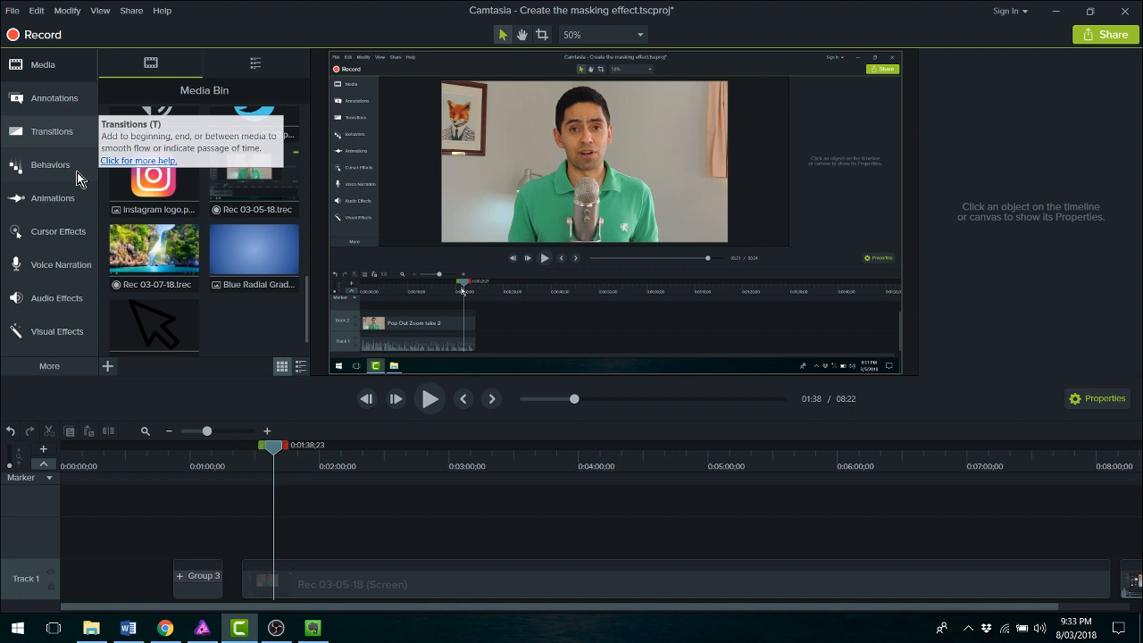
{"action": "left_click", "coordinate": [62, 198]}
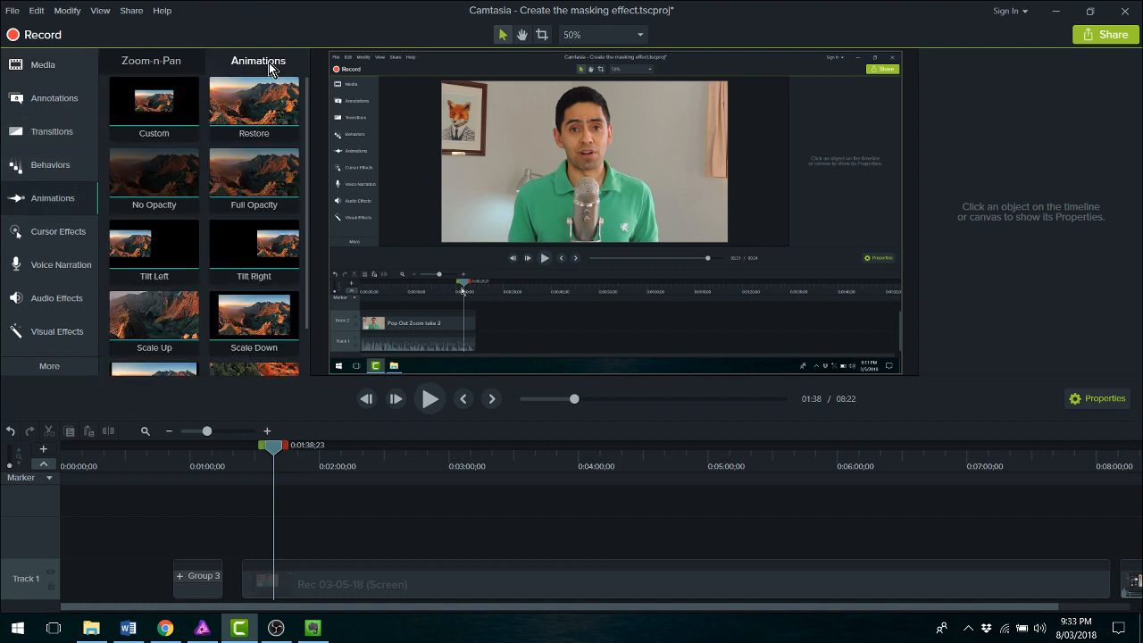
{"action": "left_click", "coordinate": [153, 62]}
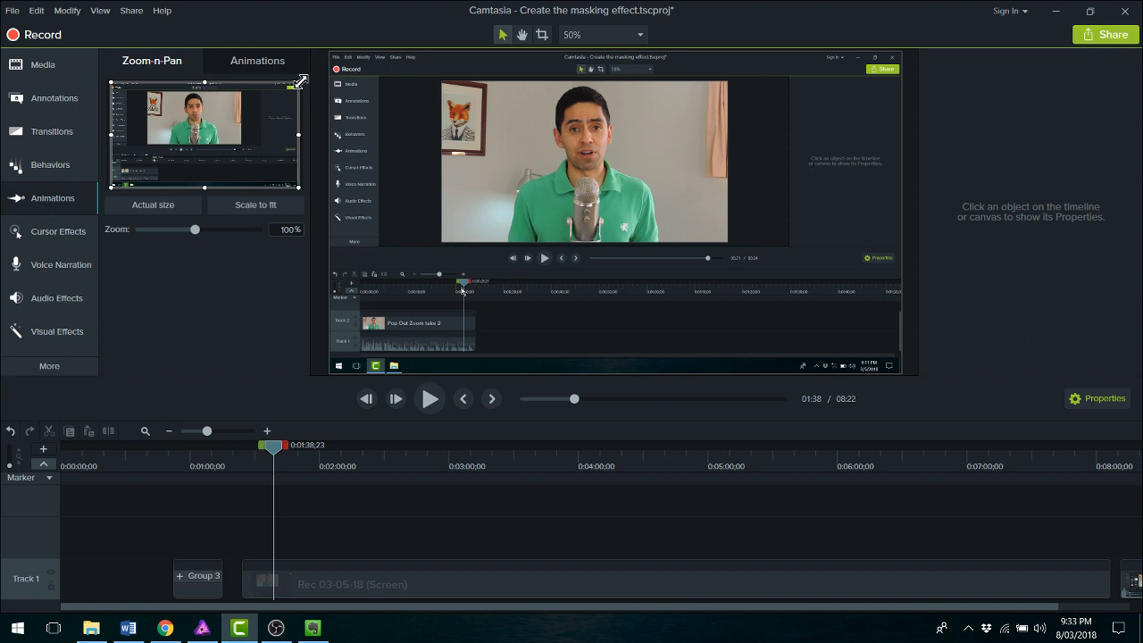
{"action": "left_click_drag", "start_coordinate": [301, 82], "coordinate": [176, 159]}
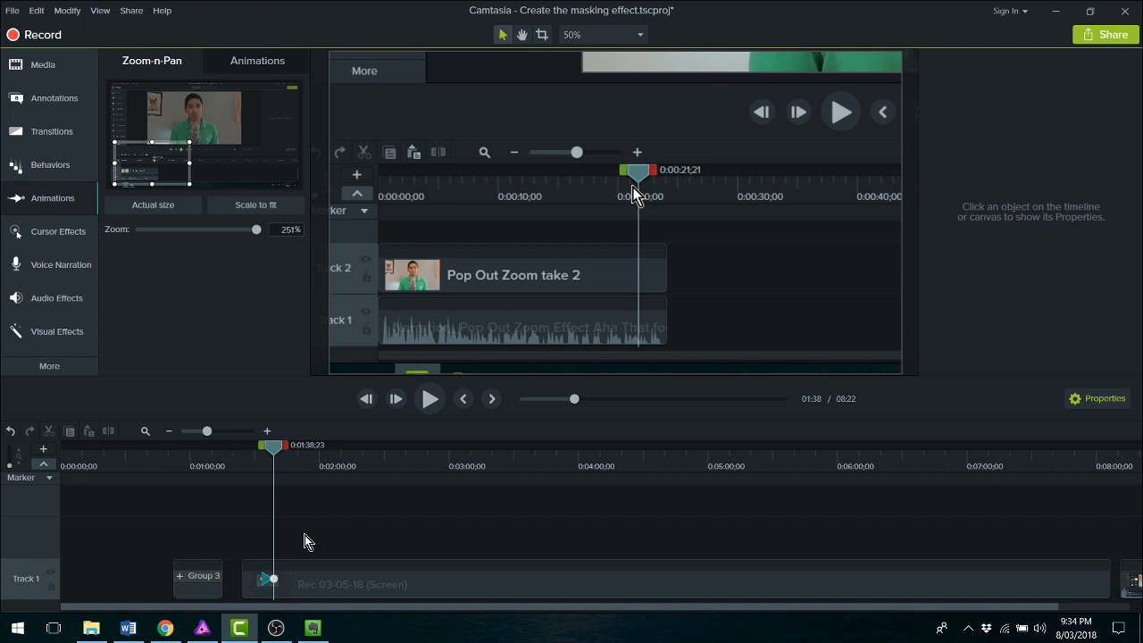
Step: Extend the zoom animation's start back to 0:01:37;06 and preview it from there
{"action": "scroll", "coordinate": [303, 541], "scroll_direction": "up", "scroll_amount": 3}
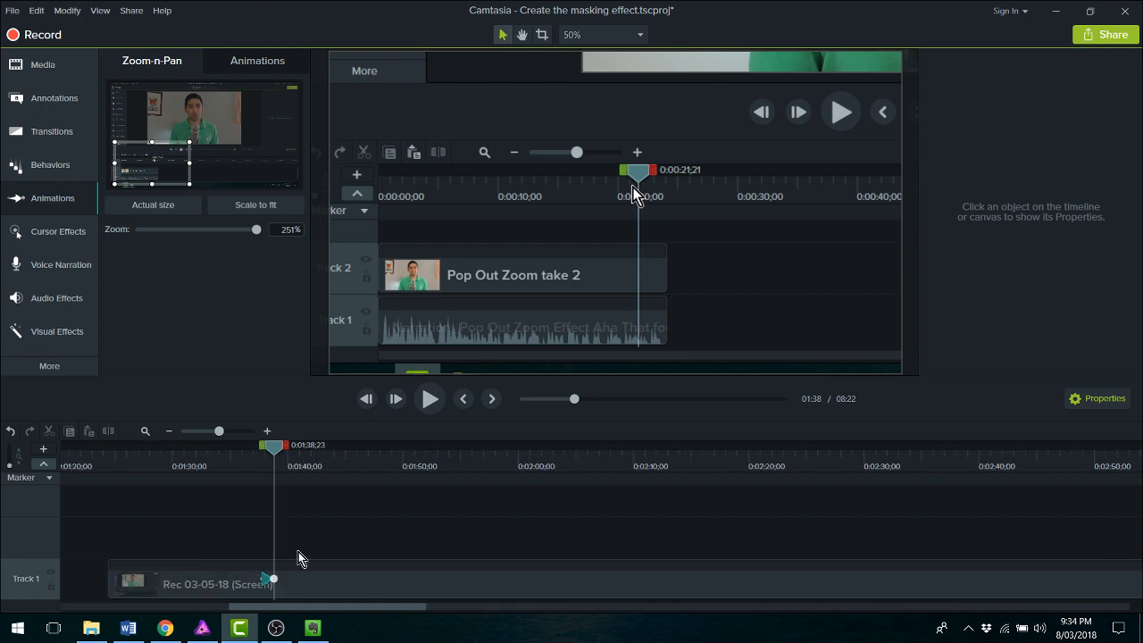
{"action": "scroll", "coordinate": [303, 555], "scroll_direction": "up", "scroll_amount": 2}
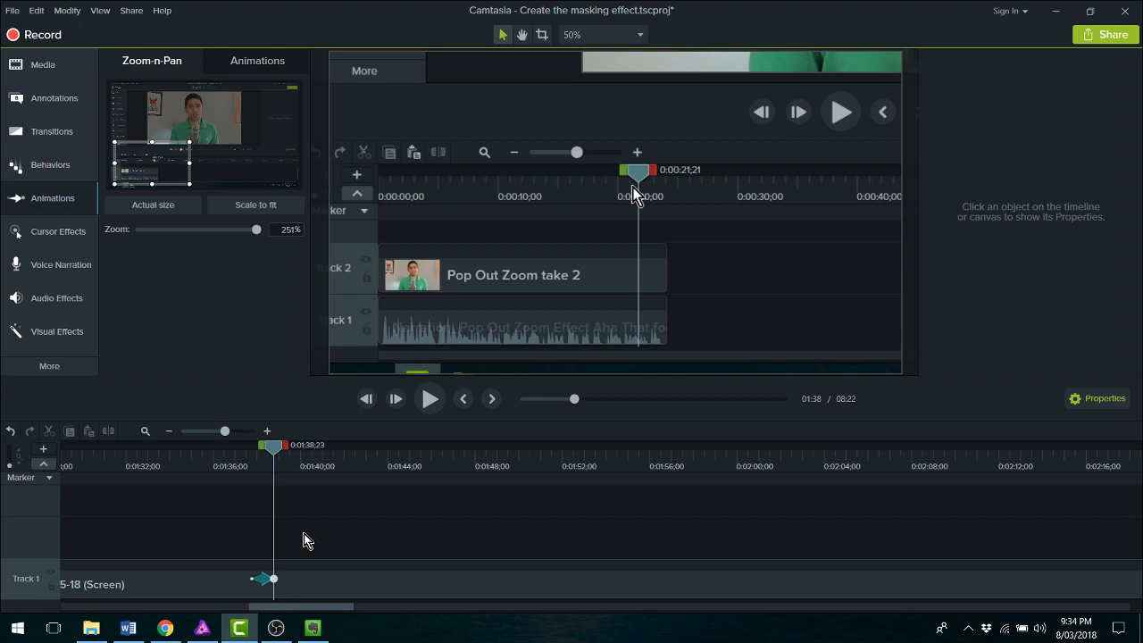
{"action": "scroll", "coordinate": [303, 541], "scroll_direction": "up", "scroll_amount": 1}
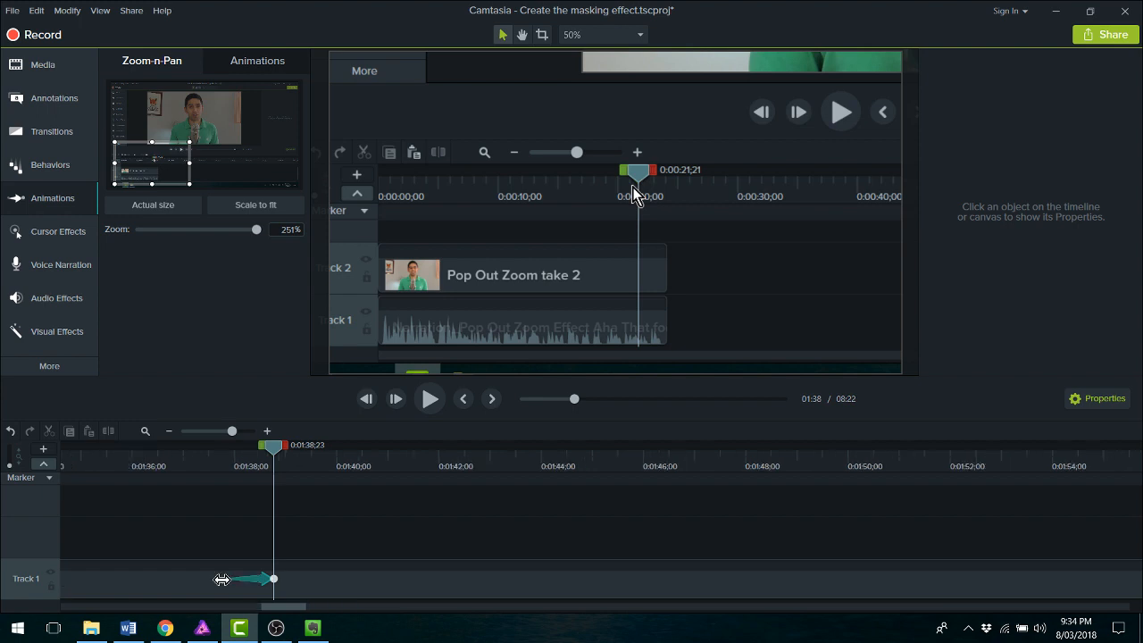
{"action": "left_click_drag", "start_coordinate": [221, 579], "coordinate": [193, 580]}
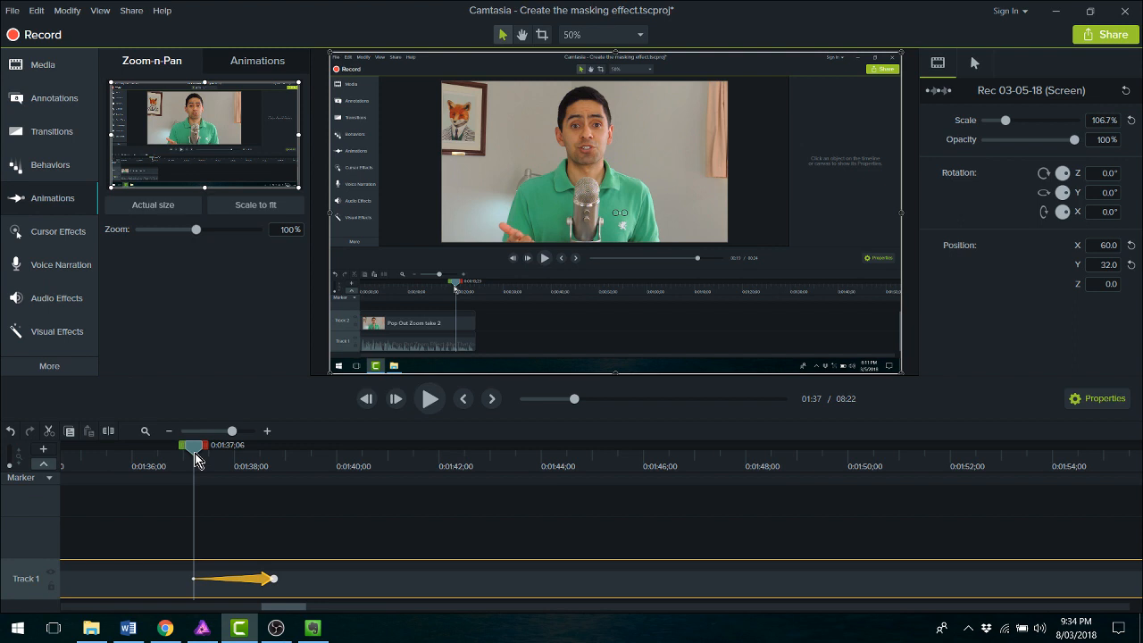
{"action": "left_click", "coordinate": [431, 400]}
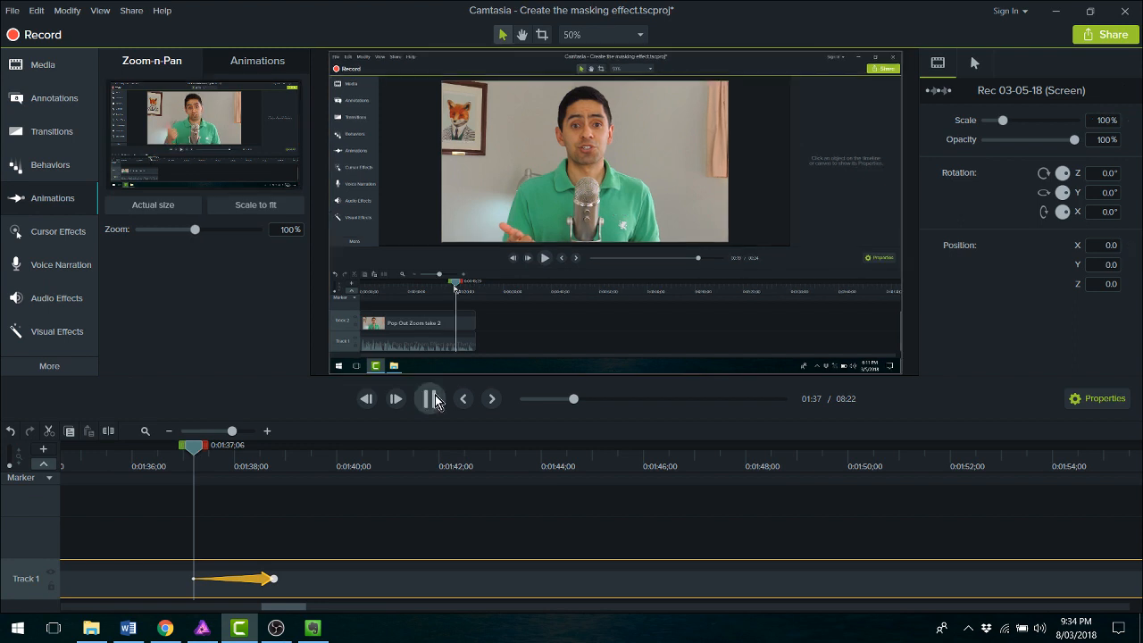
Step: Extend the zoom animation's start further back to 0:01:35;08 and preview the slower zoom
{"action": "left_click", "coordinate": [431, 399]}
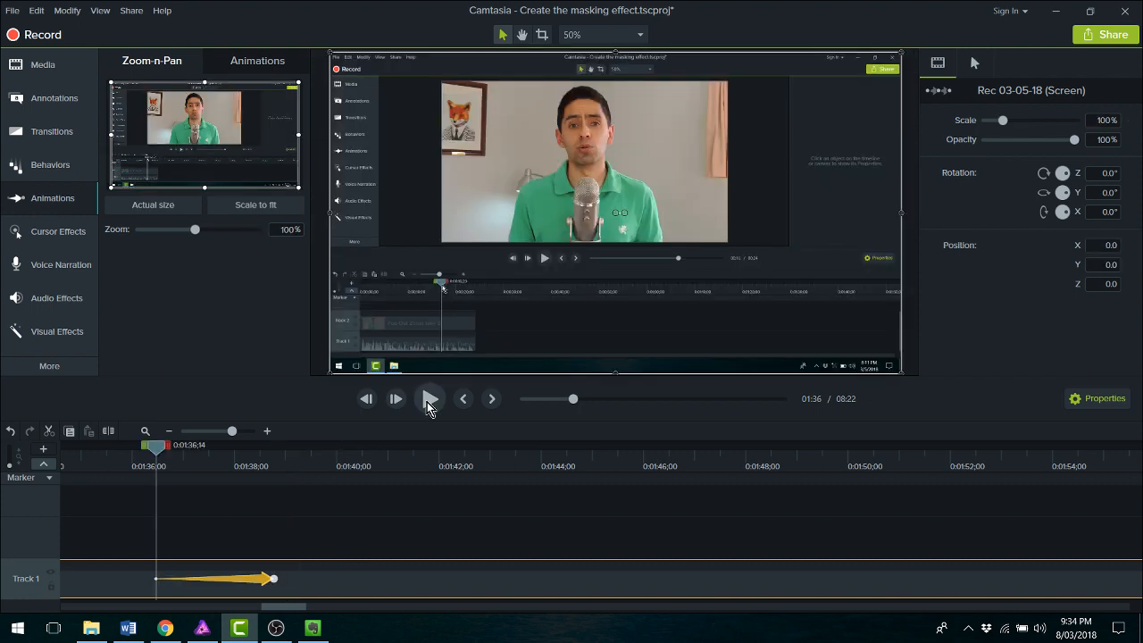
{"action": "left_click", "coordinate": [428, 401]}
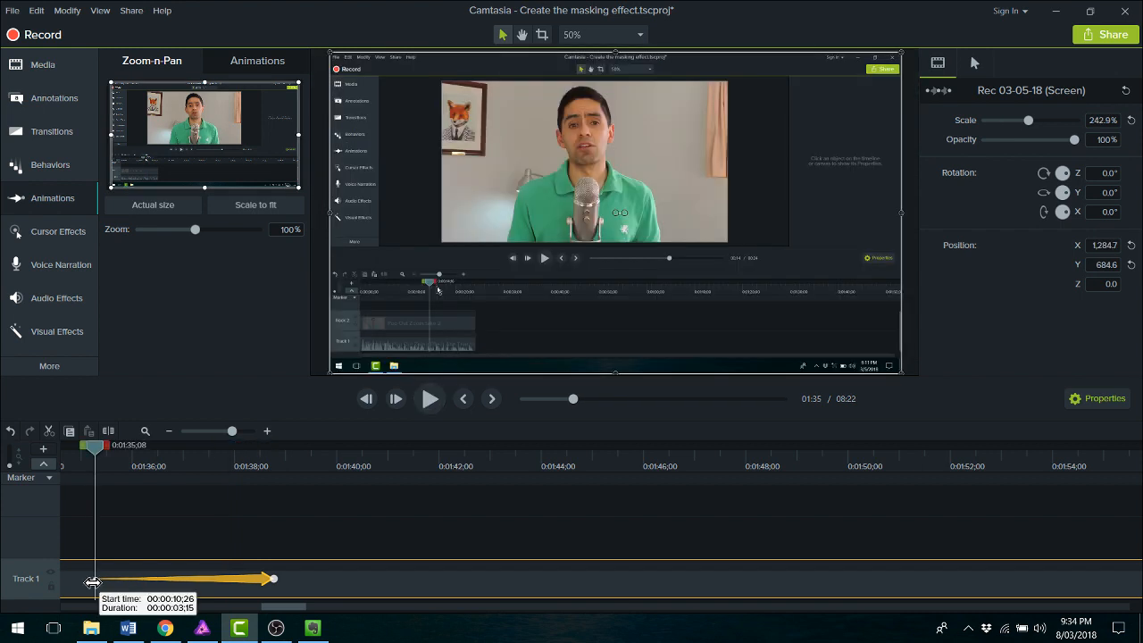
{"action": "left_click", "coordinate": [428, 402]}
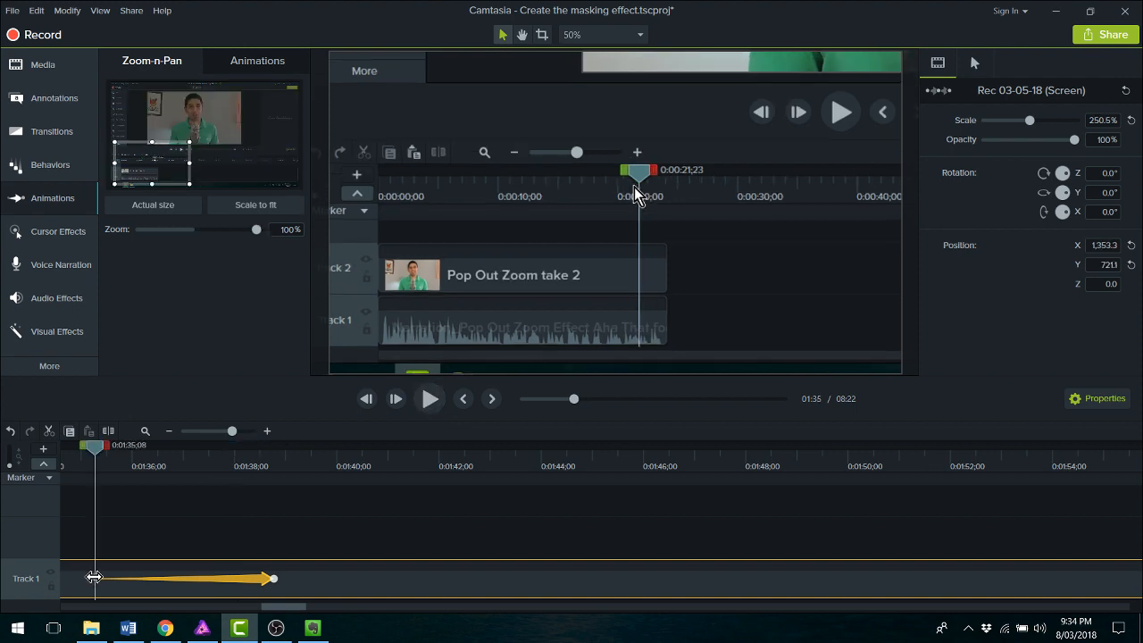
Step: Shorten the zoom animation so it starts at 0:01:35;25 and play back the result
{"action": "left_click_drag", "start_coordinate": [94, 578], "coordinate": [123, 578]}
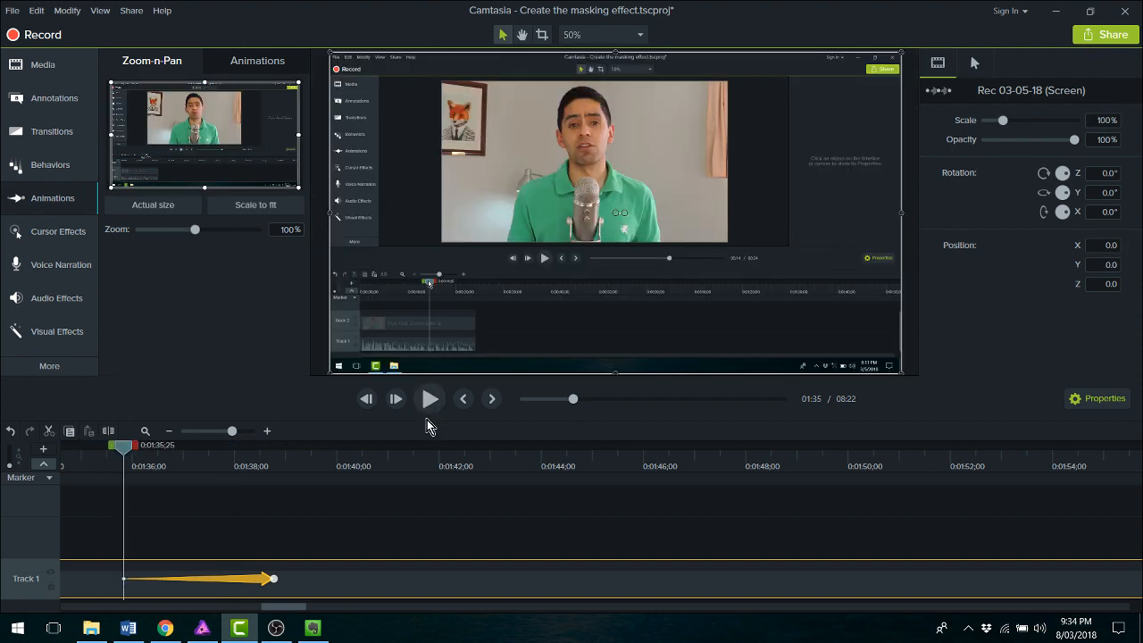
{"action": "left_click", "coordinate": [427, 412]}
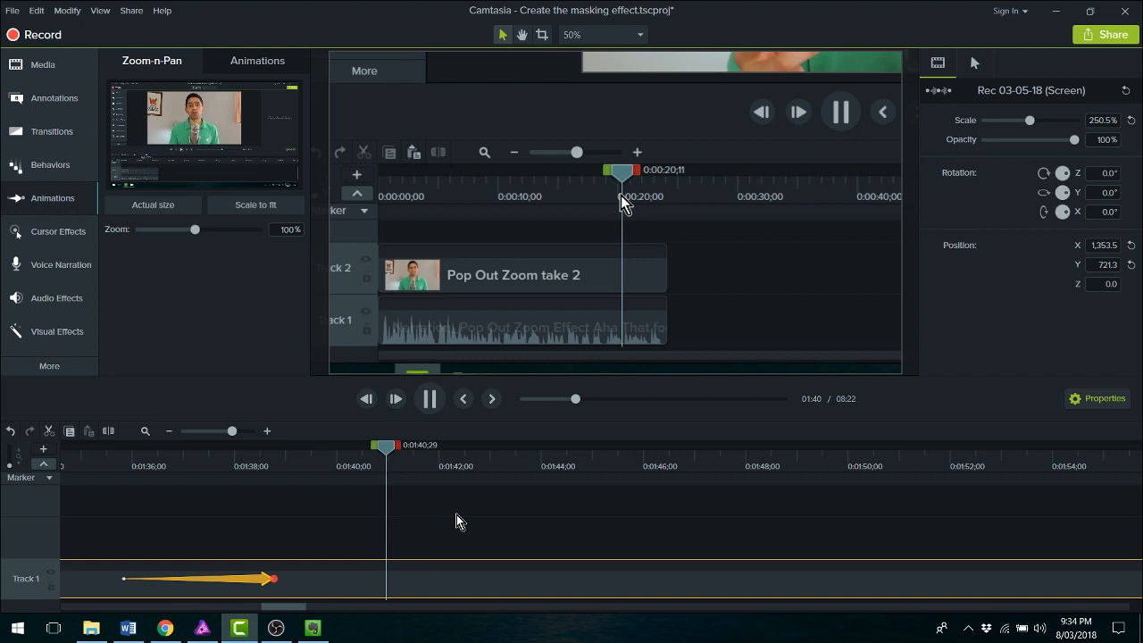
{"action": "scroll", "coordinate": [456, 515], "scroll_direction": "down", "scroll_amount": 2}
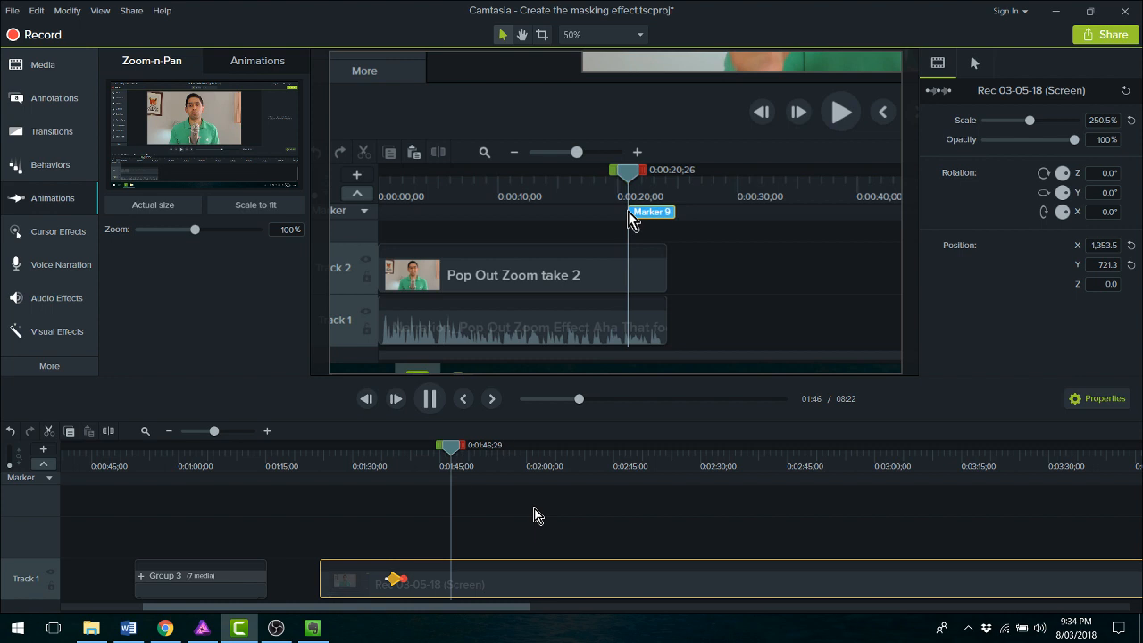
Step: Split the screen recording at 0:01:40;06 and about seven seconds further on, isolating the segment where the recorded playhead sits still
{"action": "left_click", "coordinate": [466, 456]}
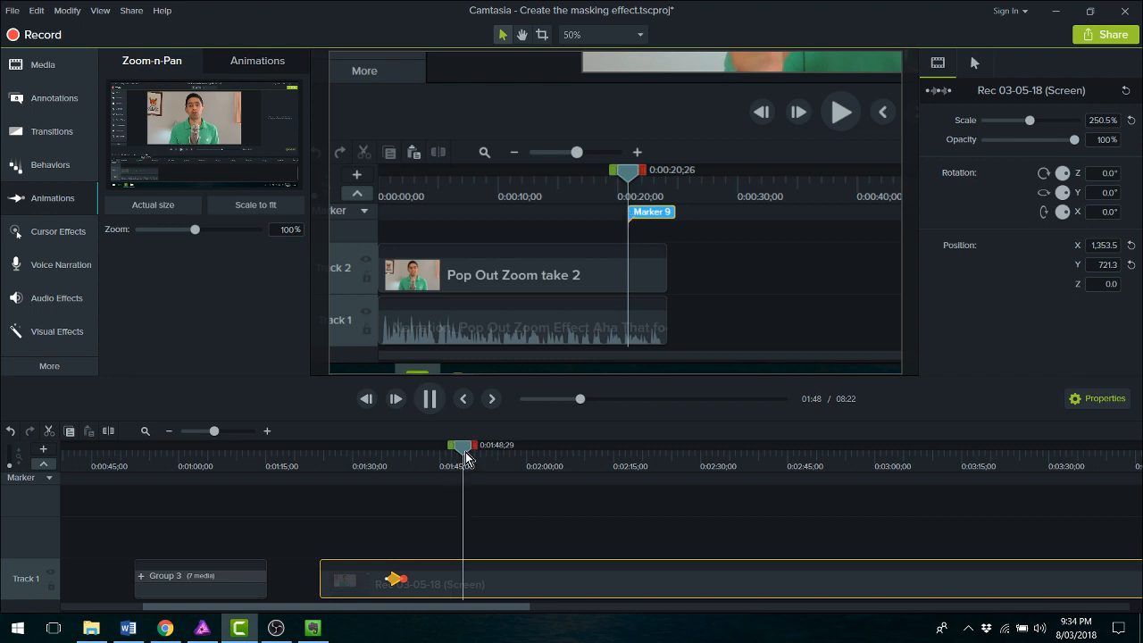
{"action": "left_click_drag", "start_coordinate": [465, 457], "coordinate": [383, 456]}
{"action": "left_click", "coordinate": [428, 399]}
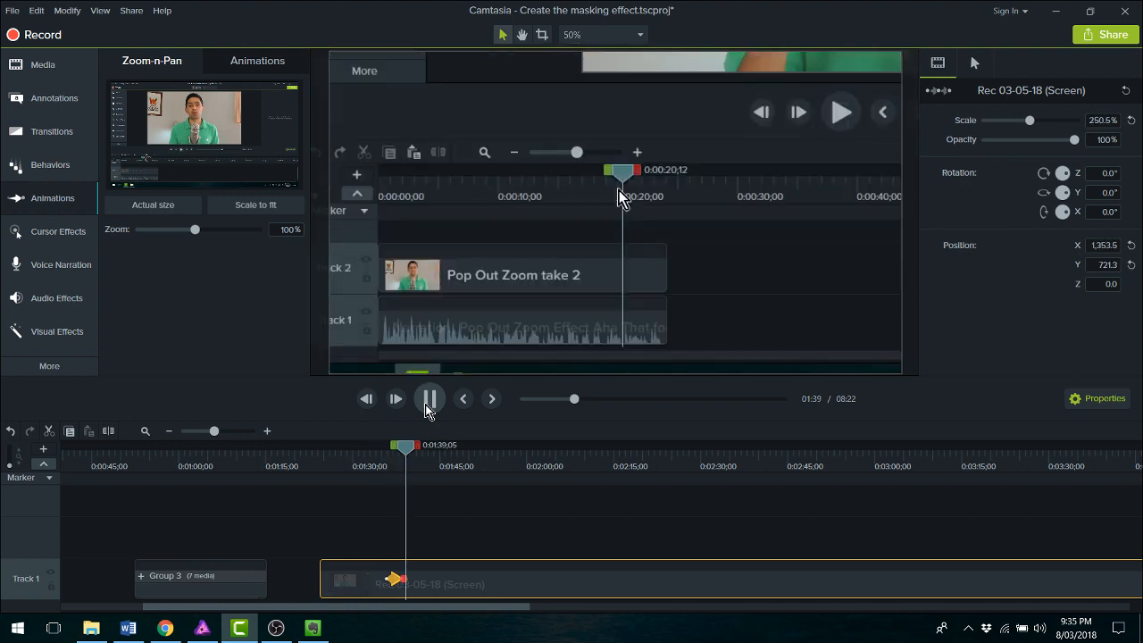
{"action": "left_click", "coordinate": [429, 400]}
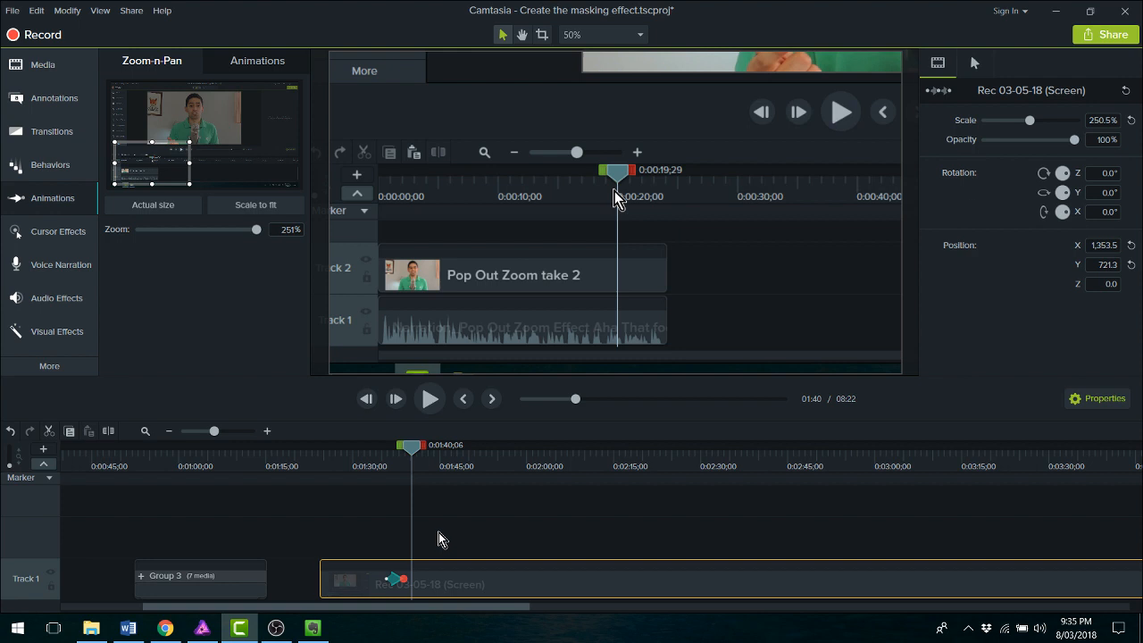
{"action": "key", "text": "s"}
{"action": "mouse_move", "coordinate": [414, 452]}
{"action": "left_mouse_down"}
{"action": "mouse_move", "coordinate": [477, 461]}
{"action": "mouse_move", "coordinate": [429, 460]}
{"action": "left_mouse_up"}
{"action": "left_click", "coordinate": [456, 586]}
{"action": "key", "text": "s"}
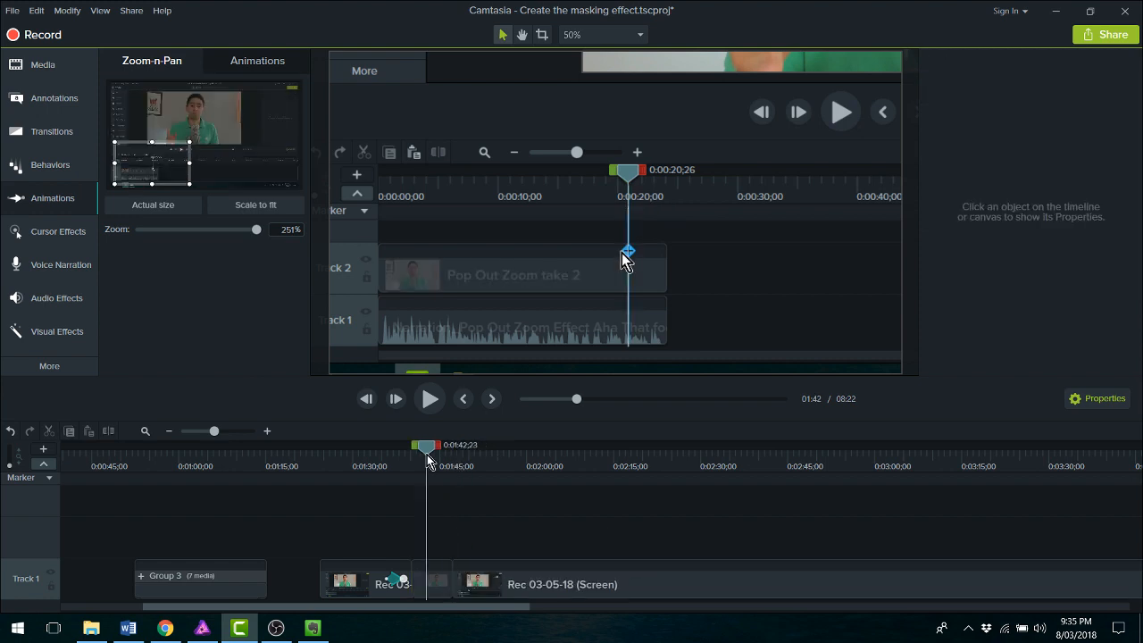
Step: Speed the isolated segment up to 1.61x with Clip Speed, lasting 4 seconds 12 frames, and close the gap after it
{"action": "right_click", "coordinate": [433, 576]}
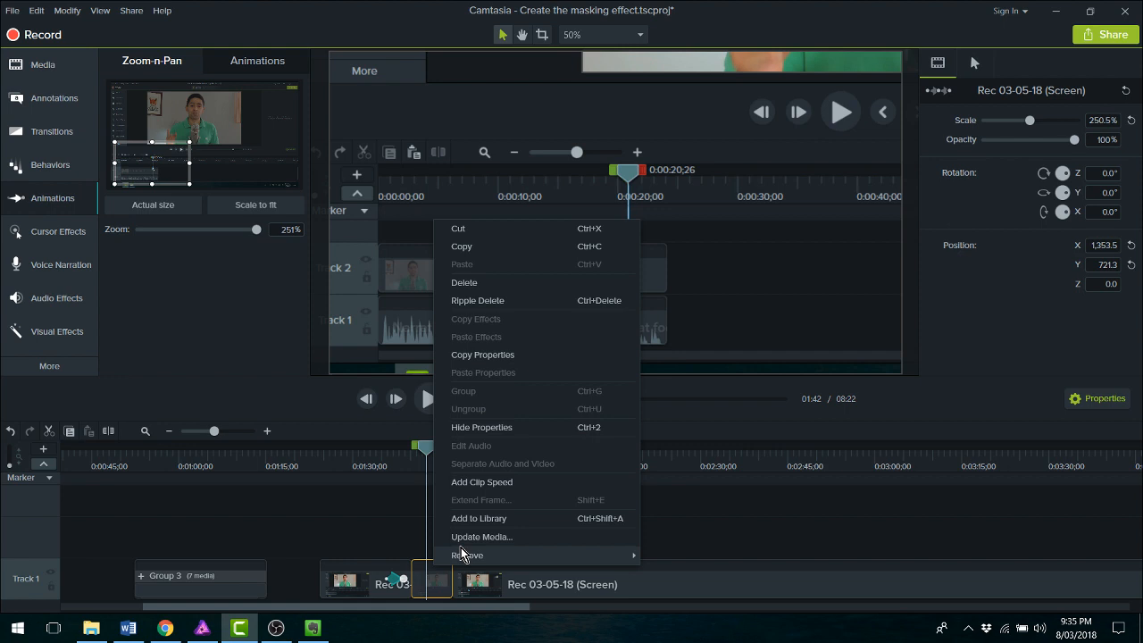
{"action": "left_click", "coordinate": [529, 482]}
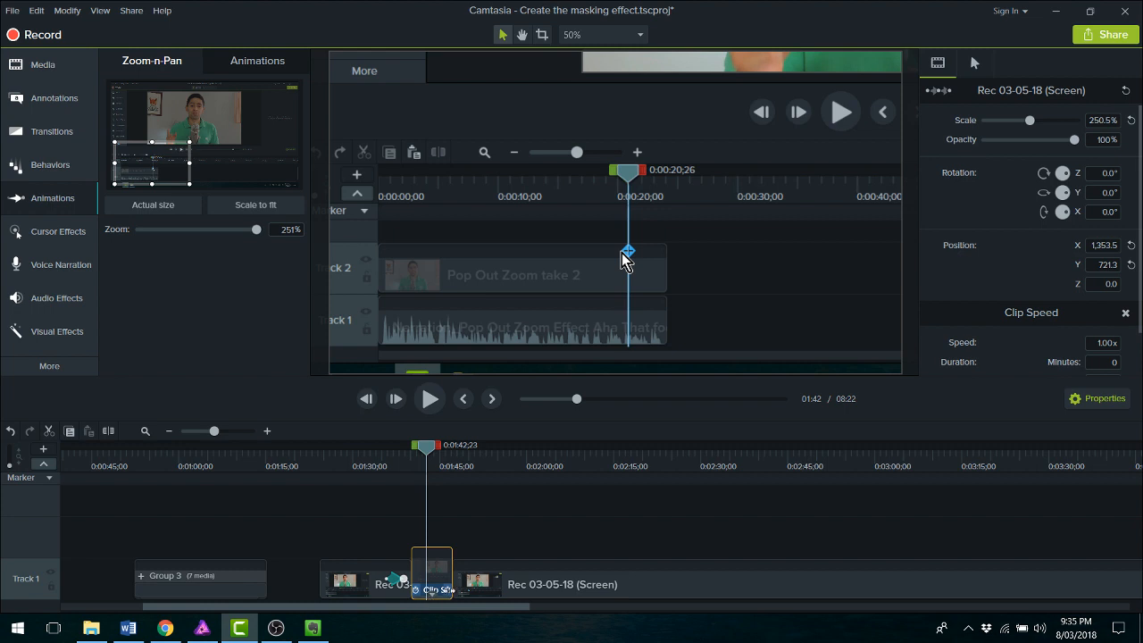
{"action": "left_click", "coordinate": [431, 590]}
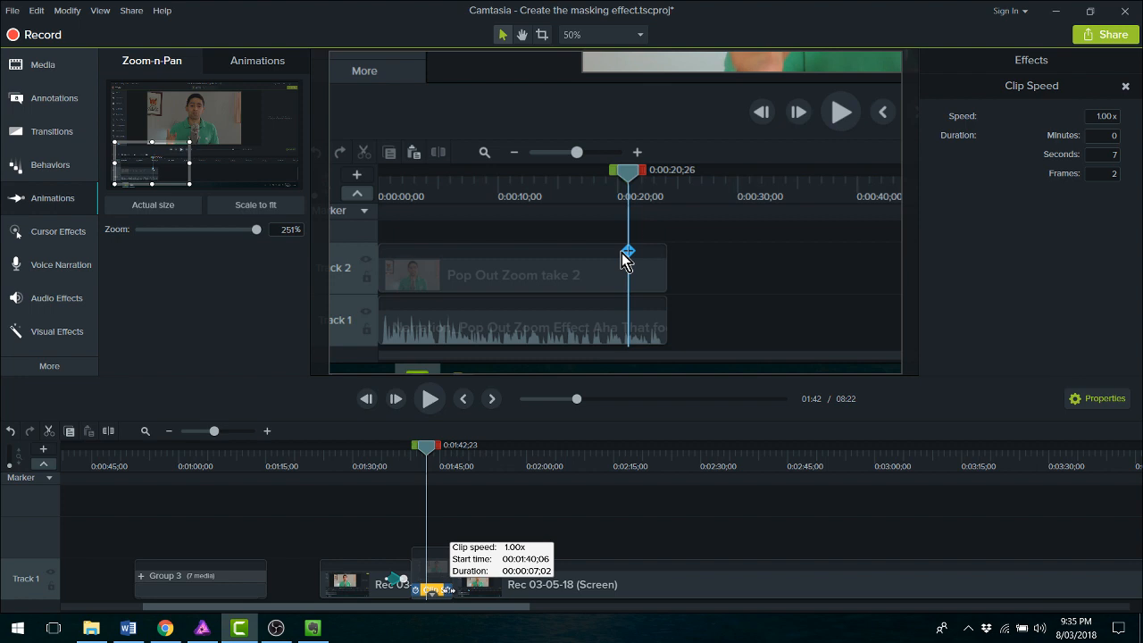
{"action": "left_click_drag", "start_coordinate": [448, 590], "coordinate": [432, 591]}
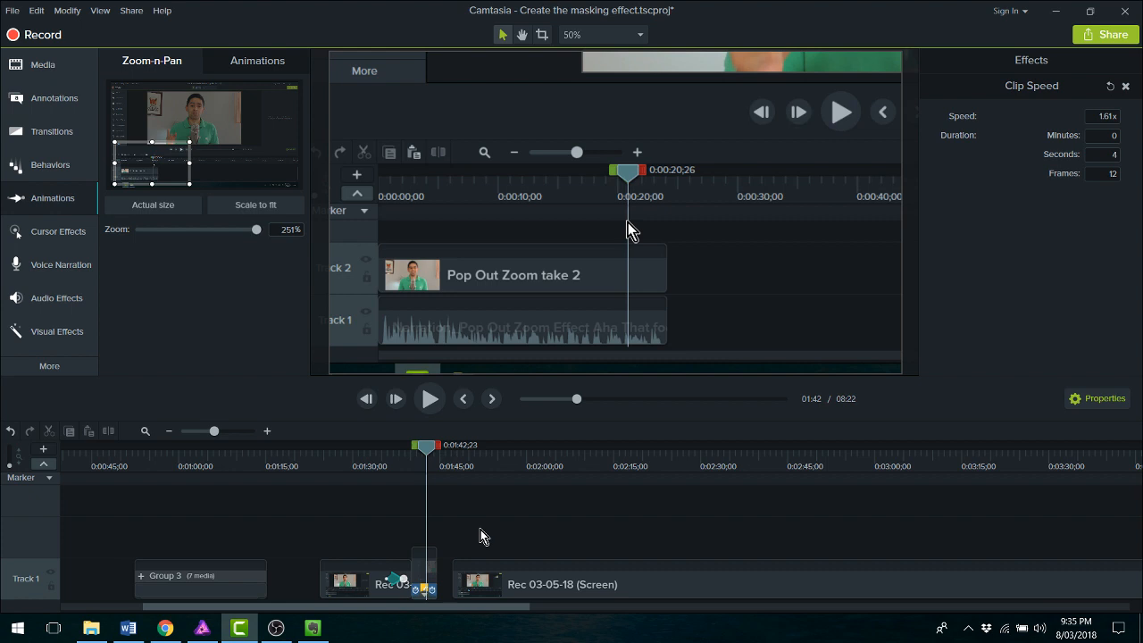
{"action": "left_click", "coordinate": [426, 594]}
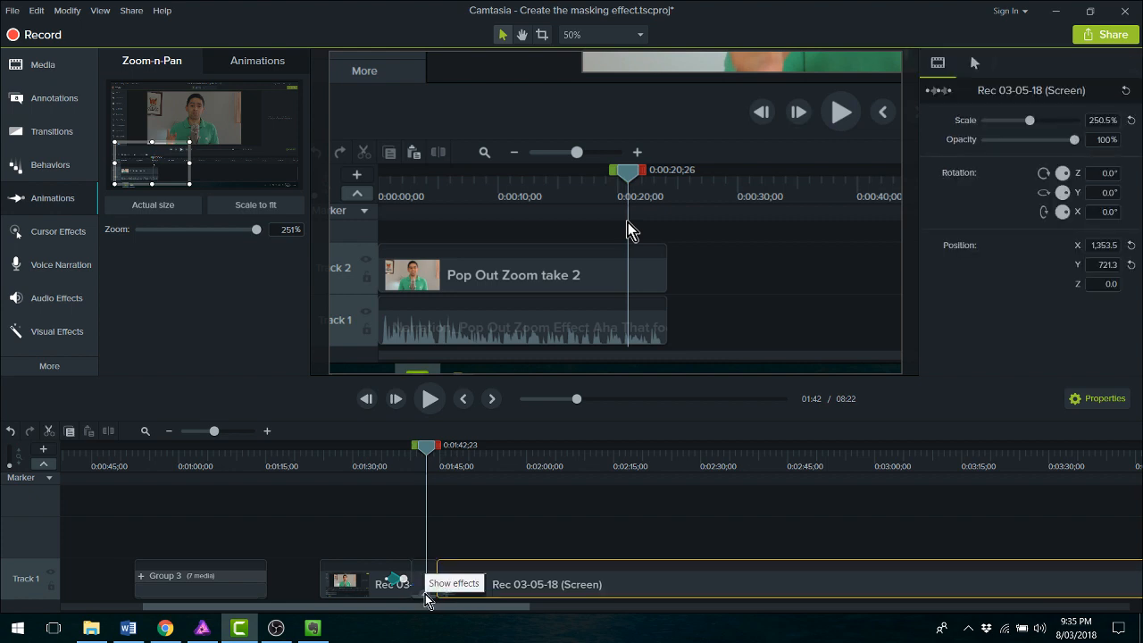
{"action": "left_click", "coordinate": [426, 594]}
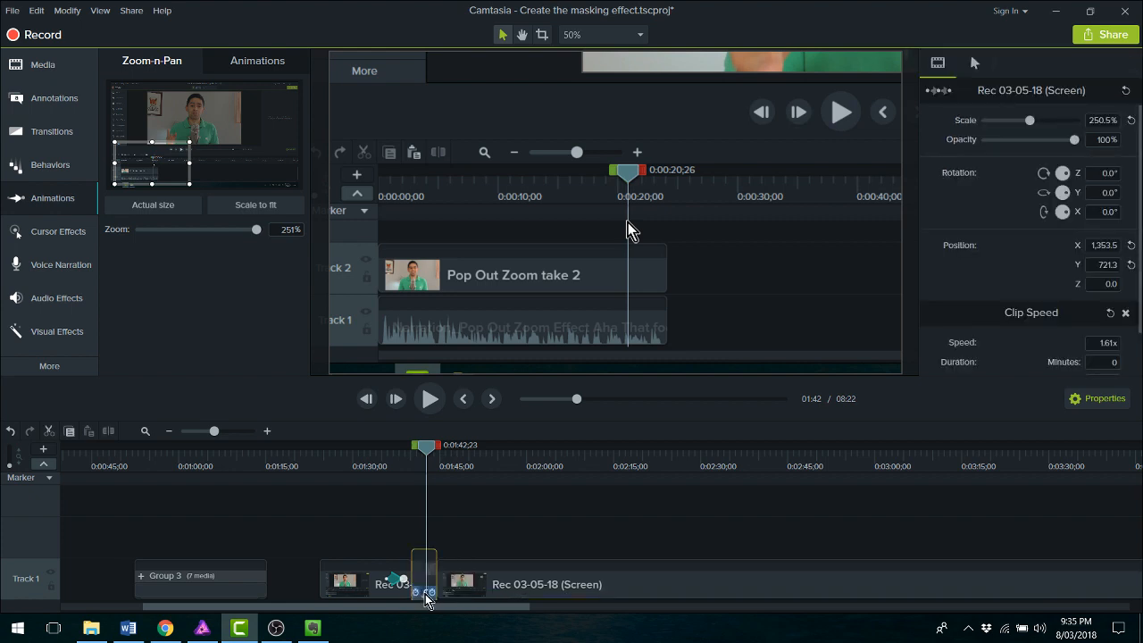
{"action": "left_click", "coordinate": [429, 593]}
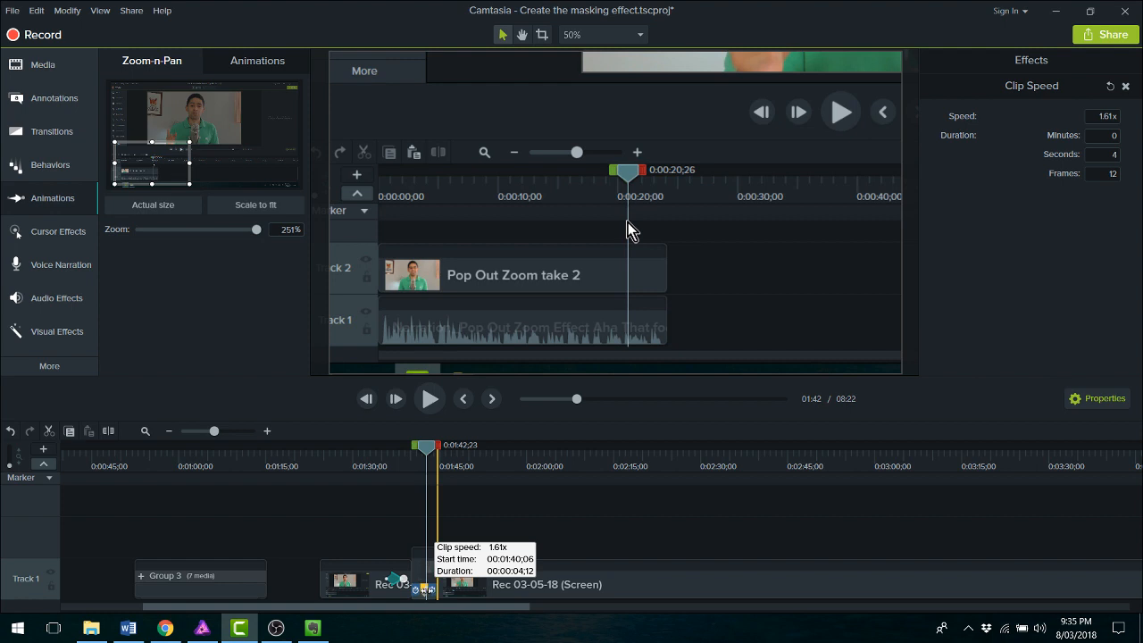
Step: Play back the zoom and the sped-up segment from 0:01:35;27
{"action": "left_click", "coordinate": [429, 498]}
{"action": "left_click_drag", "start_coordinate": [429, 455], "coordinate": [390, 456]}
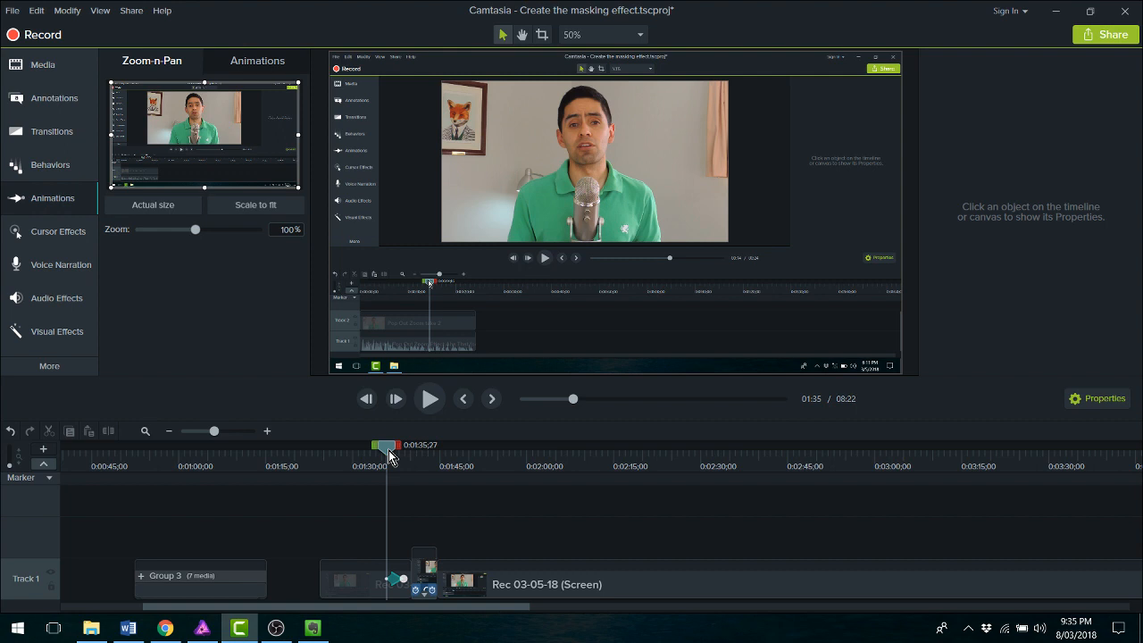
{"action": "key", "text": "space"}
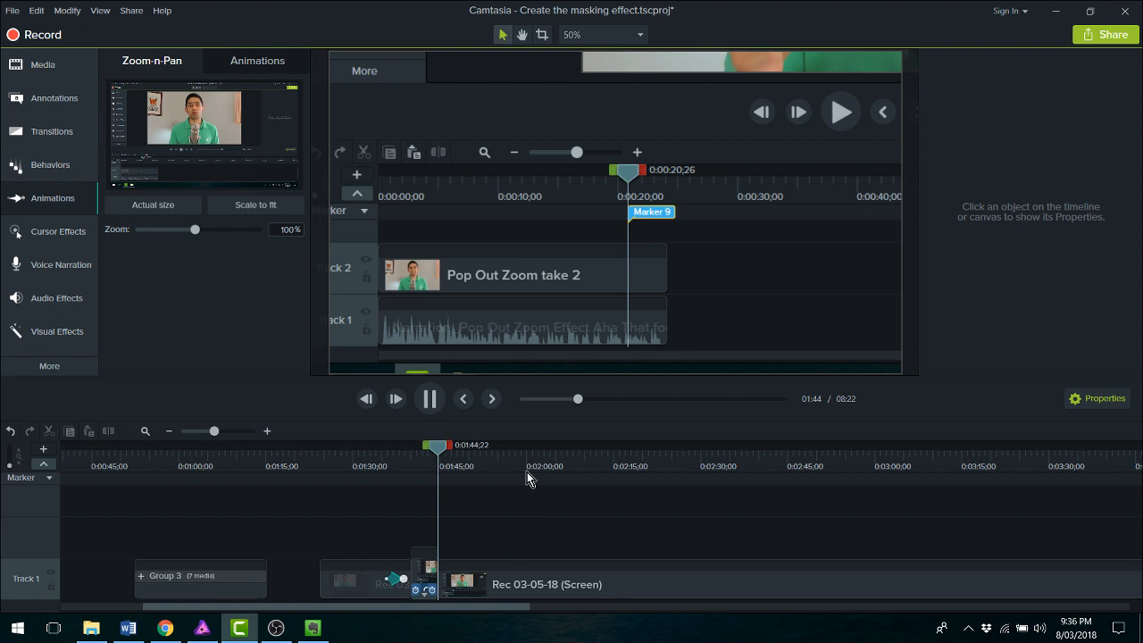
{"action": "left_click", "coordinate": [450, 452]}
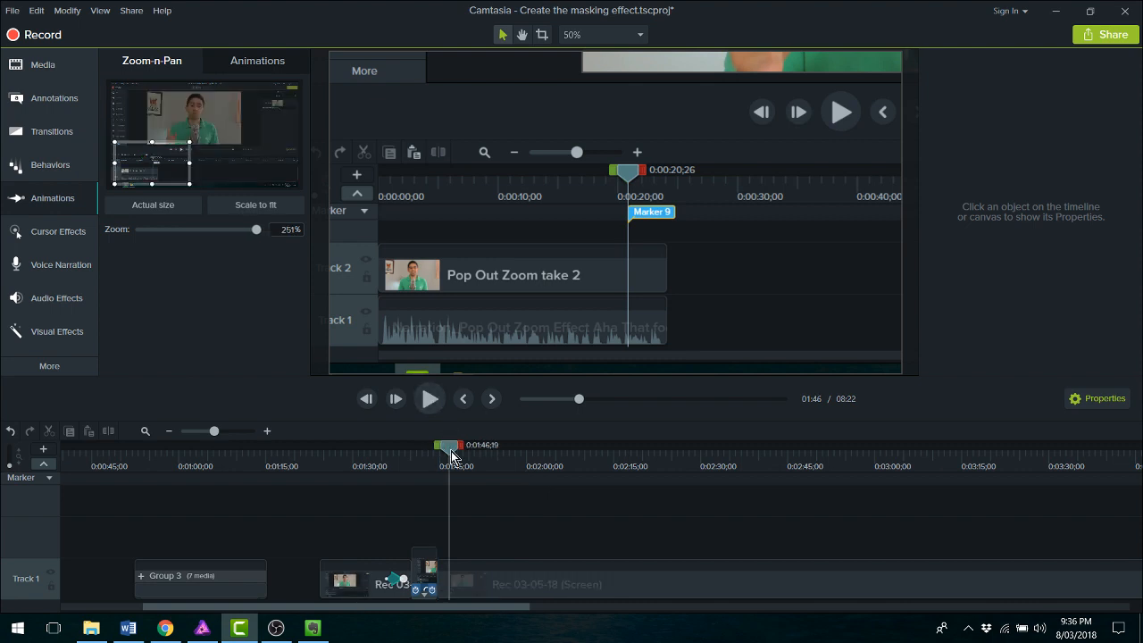
Step: Shorten the sped-up segment to 1 second 12 frames at 5.05x, close the gap after it, and preview the result
{"action": "left_click_drag", "start_coordinate": [451, 455], "coordinate": [416, 458]}
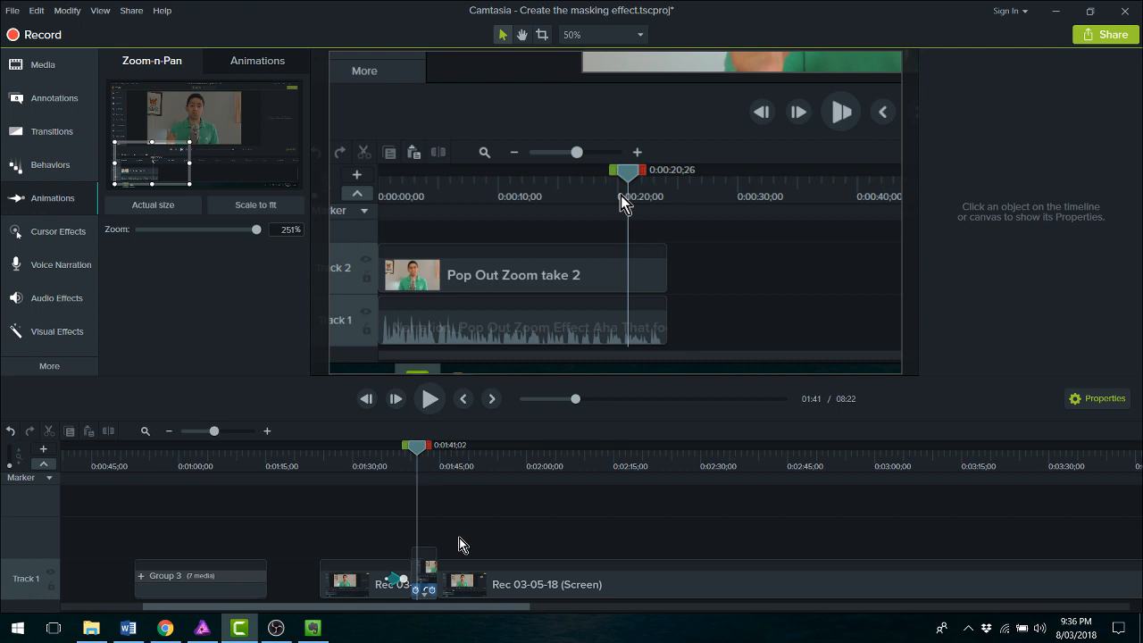
{"action": "scroll", "coordinate": [464, 562], "scroll_direction": "up", "scroll_amount": 3}
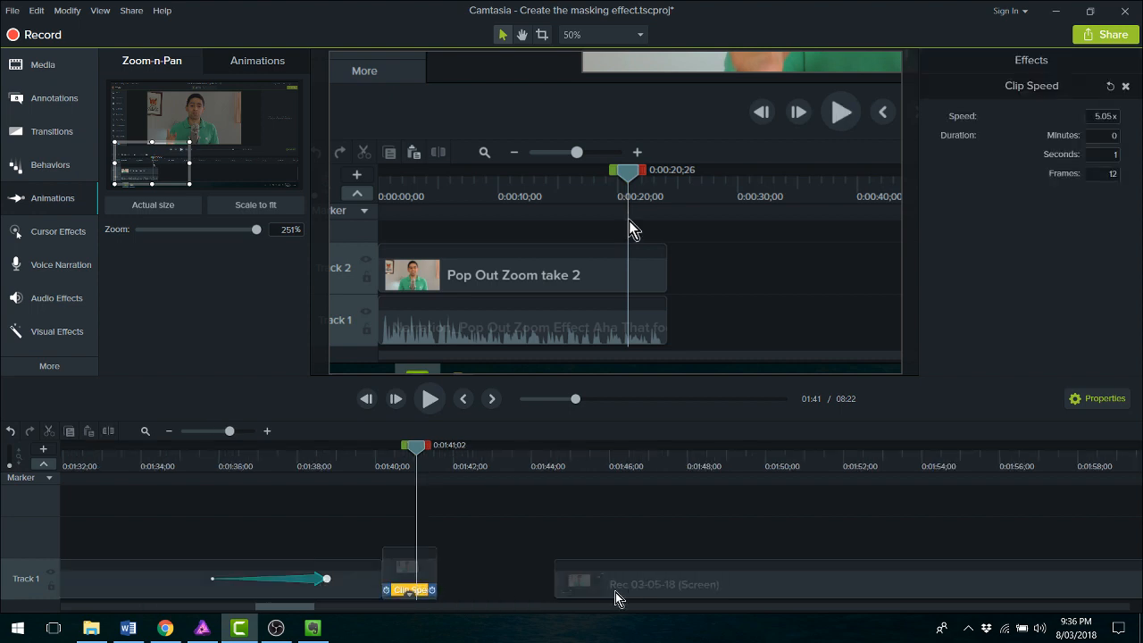
{"action": "left_click_drag", "start_coordinate": [627, 592], "coordinate": [487, 593]}
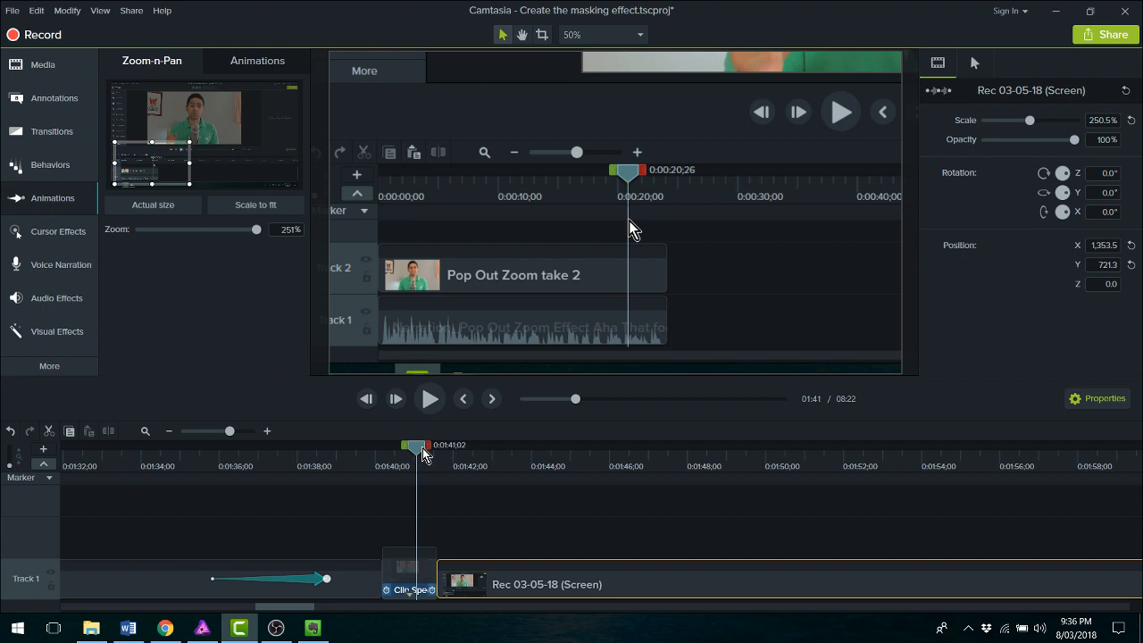
{"action": "left_click_drag", "start_coordinate": [422, 454], "coordinate": [223, 454]}
{"action": "left_click", "coordinate": [428, 399]}
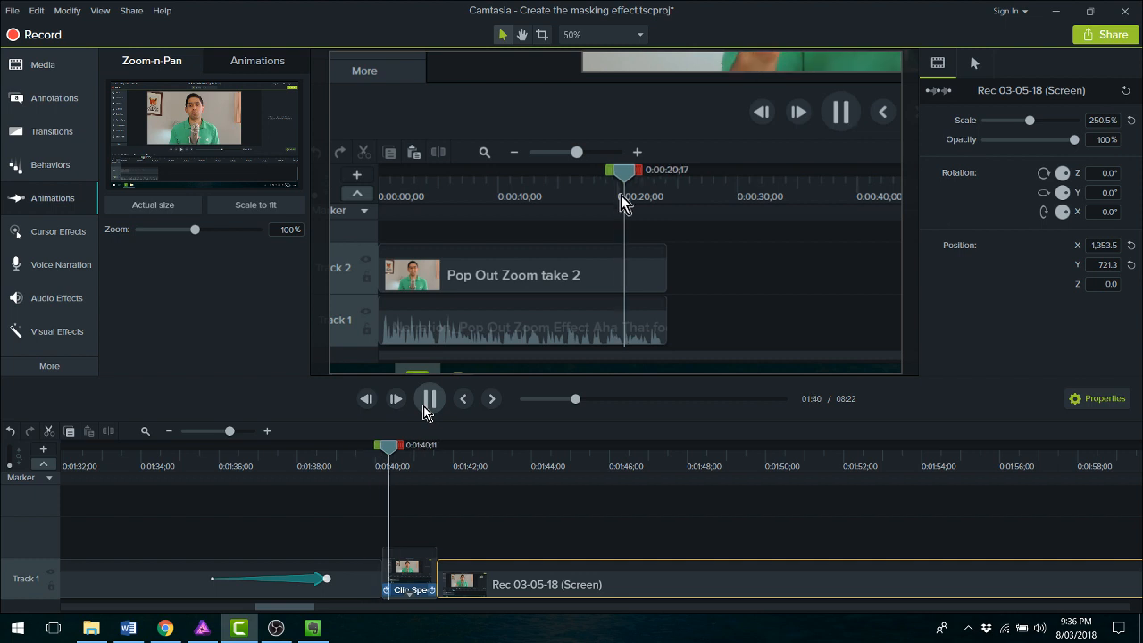
{"action": "left_click", "coordinate": [428, 401]}
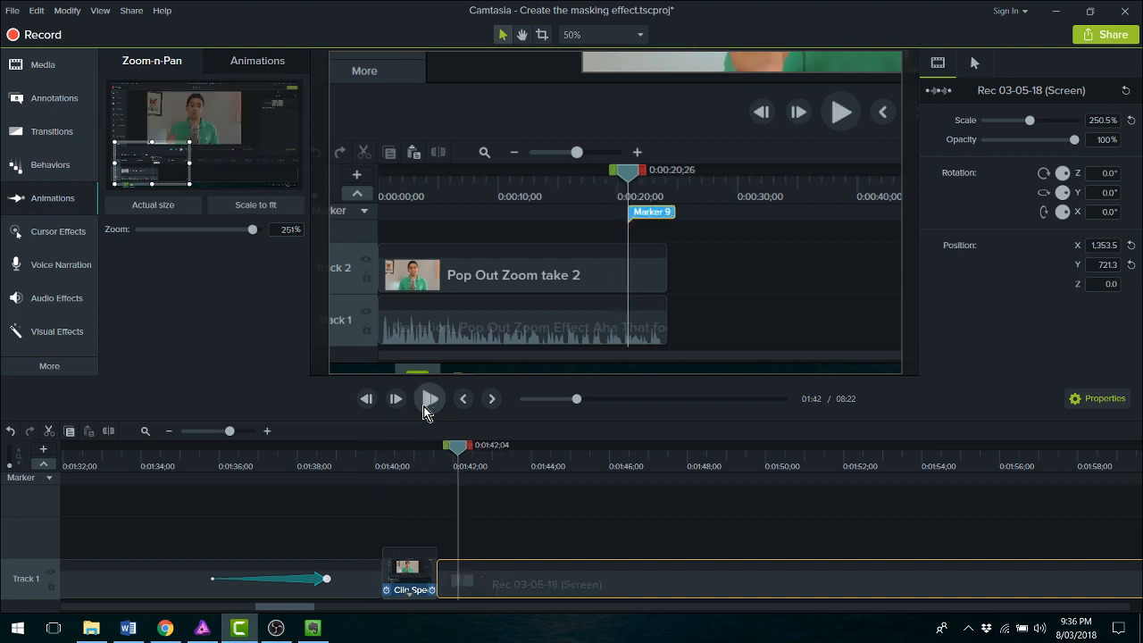
Step: Try a faster clip speed of 7.31x on the segment with the following clip moved up against it, and play it back
{"action": "left_click", "coordinate": [383, 448]}
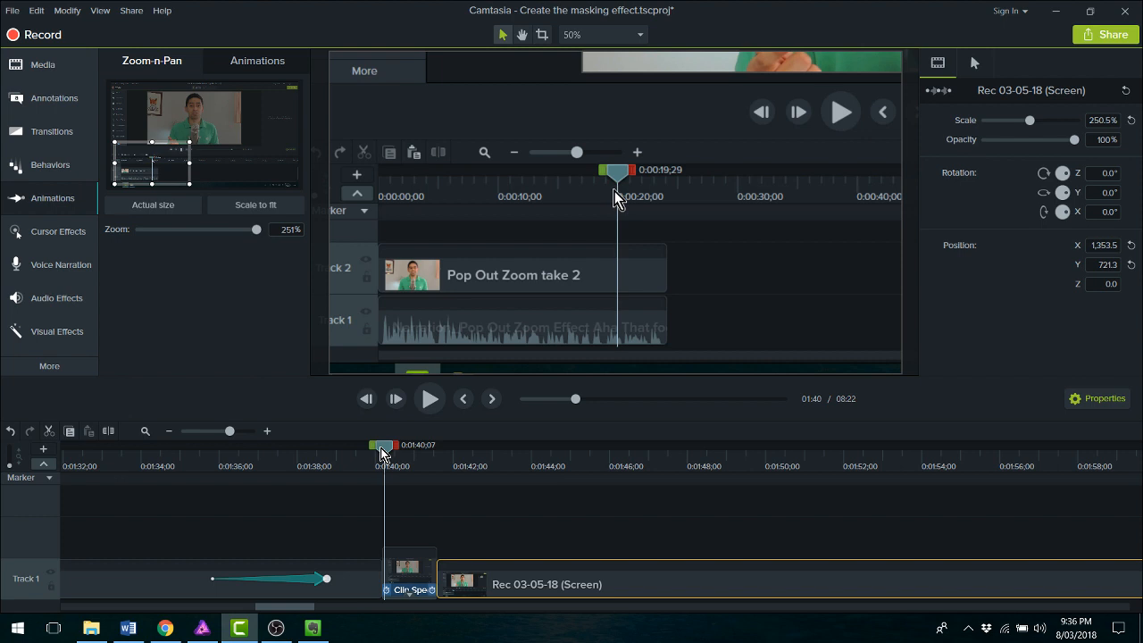
{"action": "left_click_drag", "start_coordinate": [382, 453], "coordinate": [390, 471]}
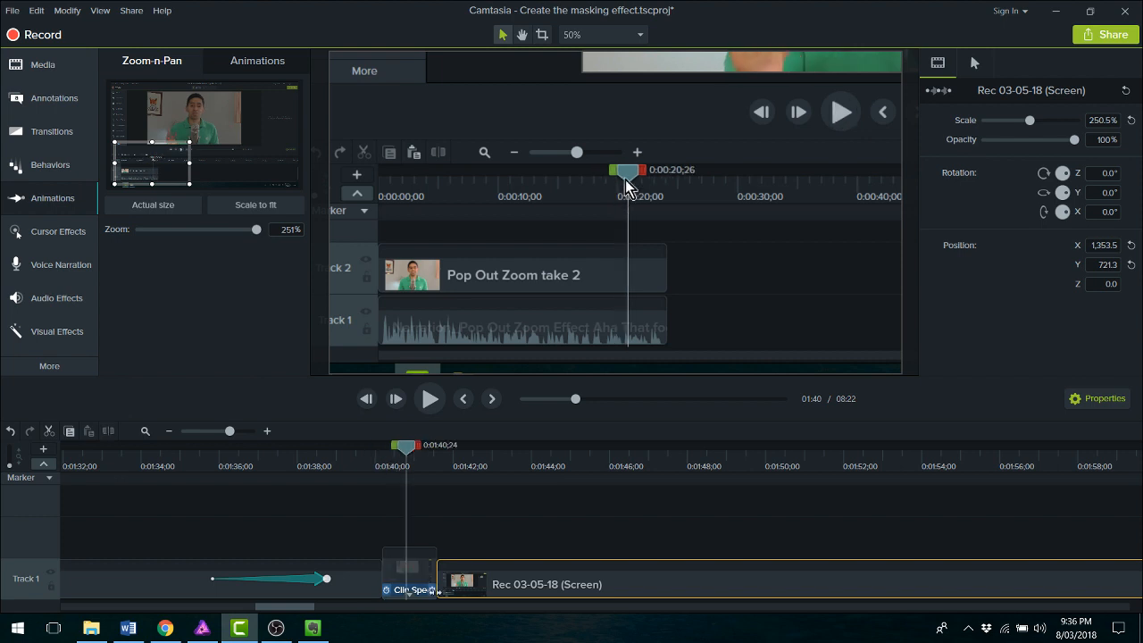
{"action": "left_click", "coordinate": [446, 524]}
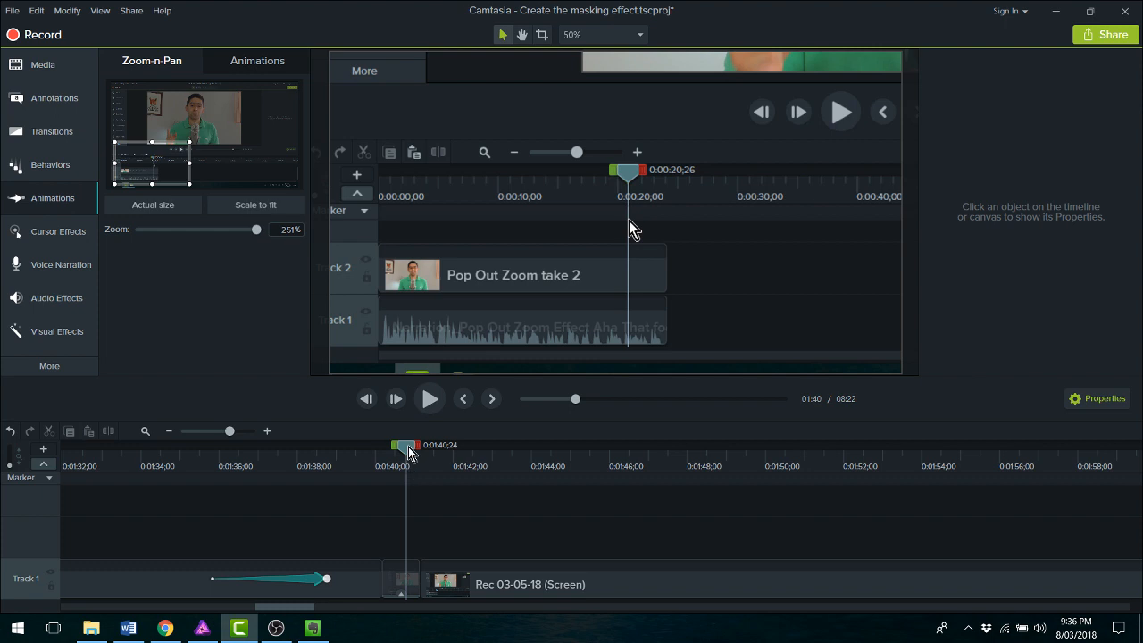
{"action": "left_click_drag", "start_coordinate": [408, 453], "coordinate": [318, 453]}
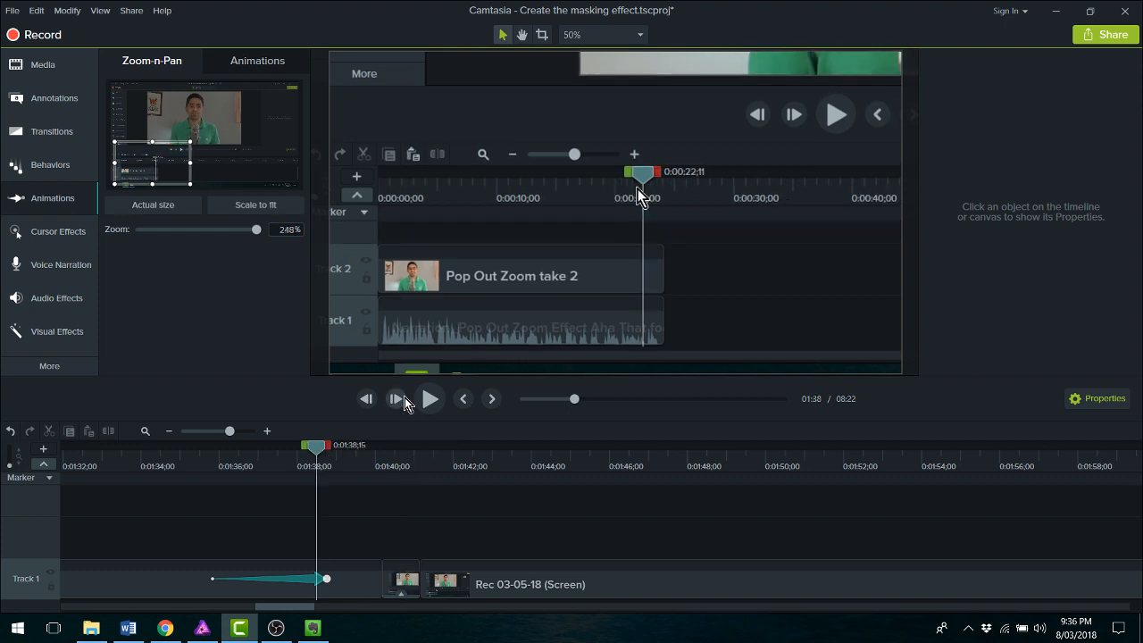
{"action": "left_click", "coordinate": [430, 399]}
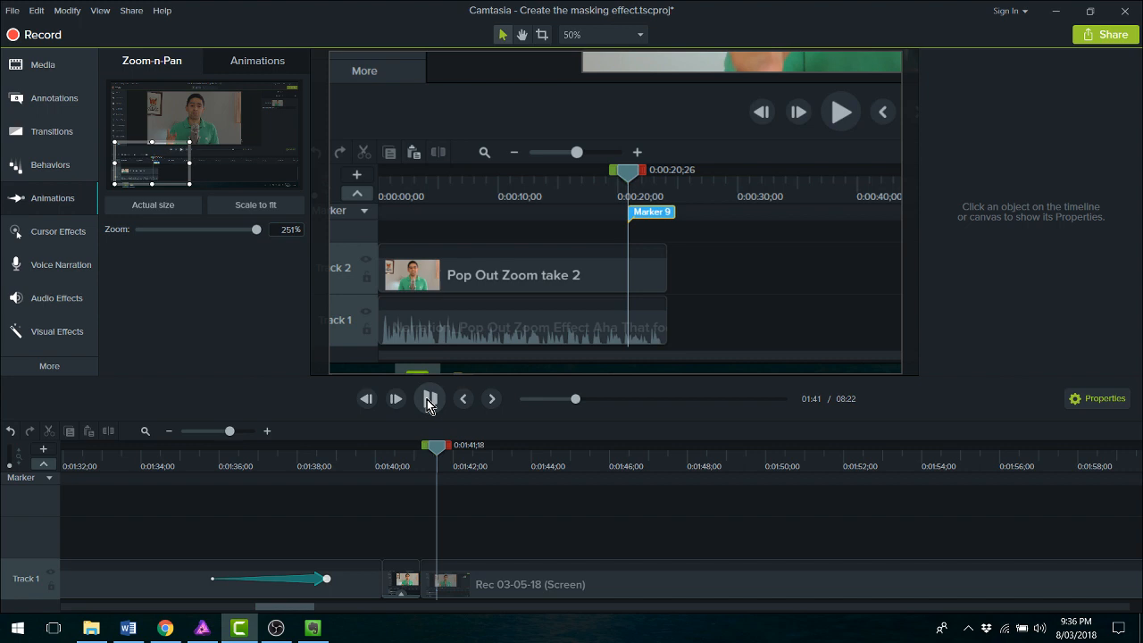
{"action": "left_click", "coordinate": [430, 399]}
Step: Return the sped-up segment to a slightly slower speed, ending at about 0:01:41;14 with the following recording clip directly after it
{"action": "left_click_drag", "start_coordinate": [459, 593], "coordinate": [480, 597]}
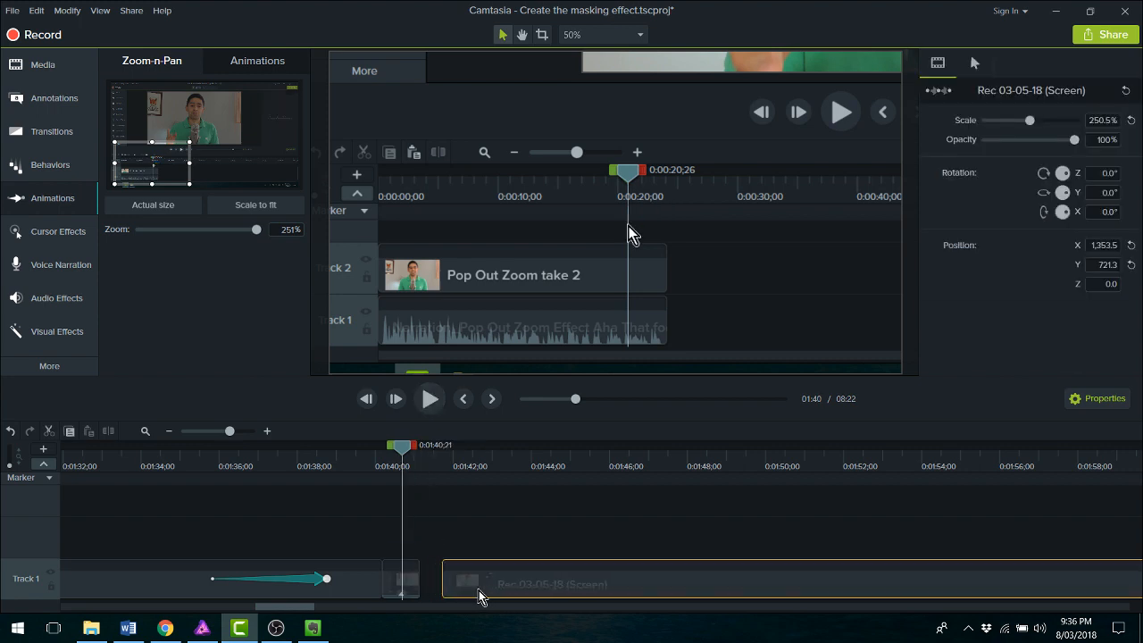
{"action": "left_click", "coordinate": [407, 596]}
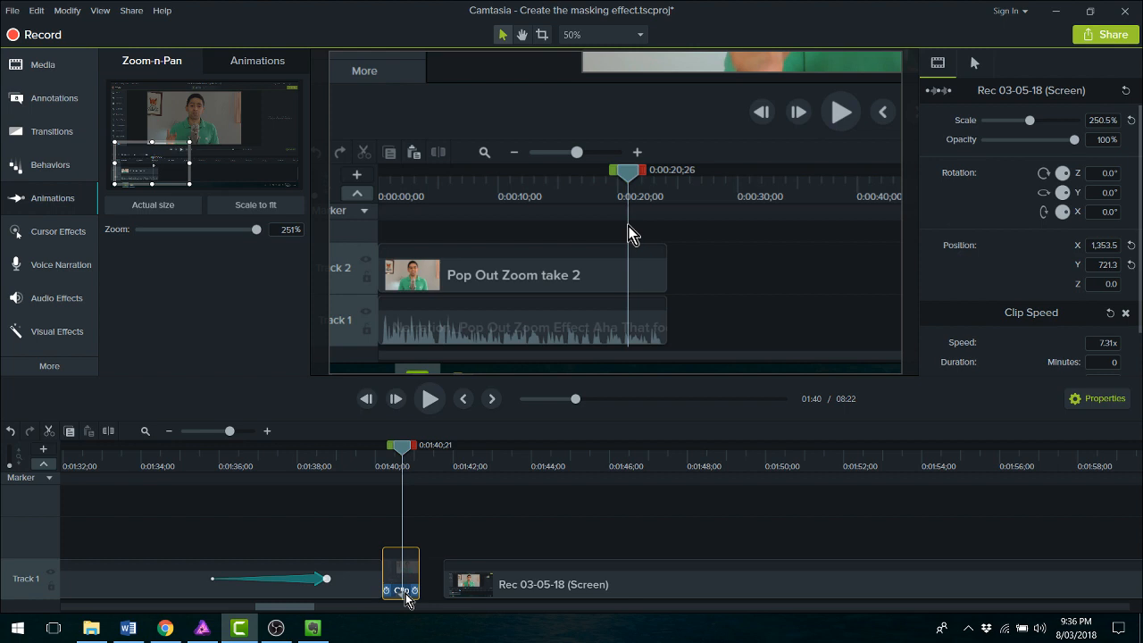
{"action": "key", "text": "ctrl+z"}
{"action": "key", "text": "ctrl+z"}
{"action": "left_click", "coordinate": [466, 527]}
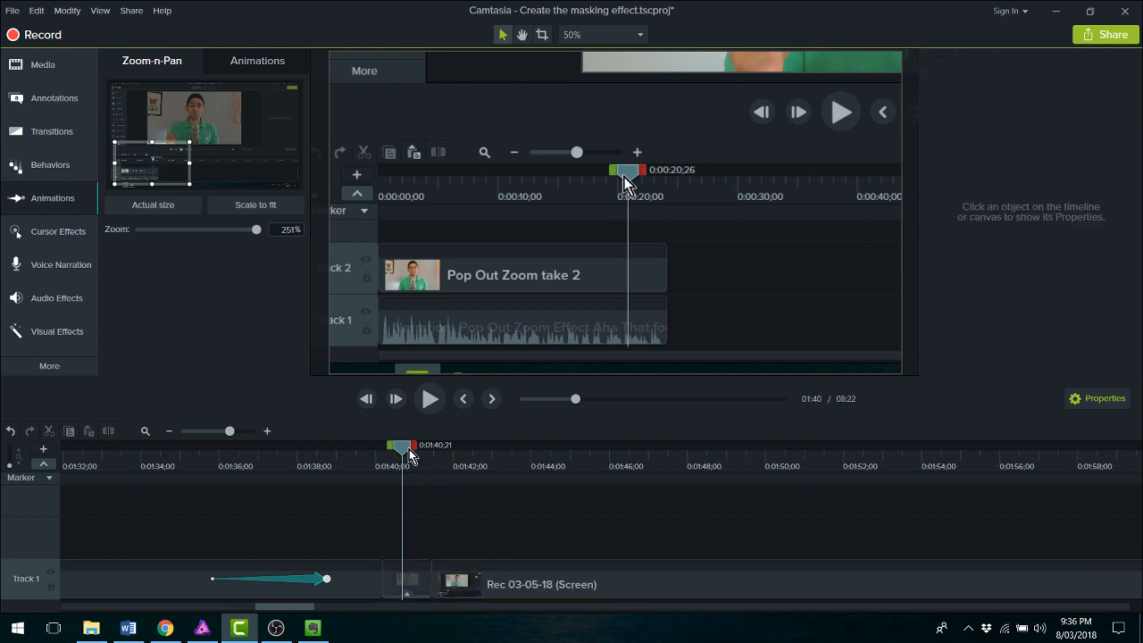
Step: Reset the recording clip after the sped-up segment to 100% scale and centre it on the canvas at position 0, 0
{"action": "left_click_drag", "start_coordinate": [410, 456], "coordinate": [439, 482]}
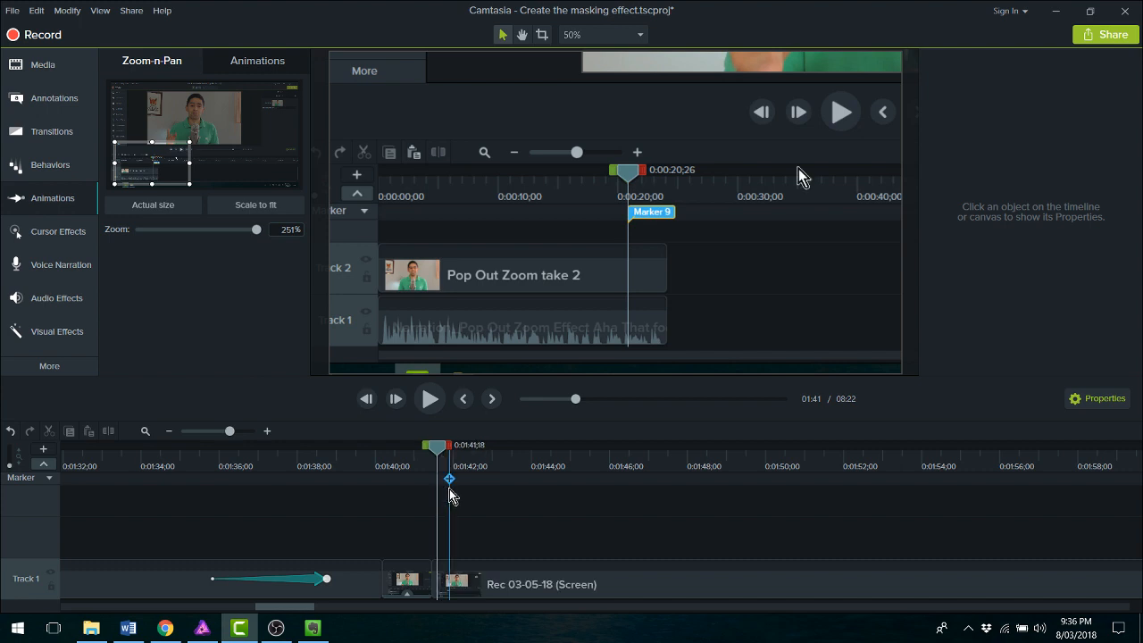
{"action": "left_click", "coordinate": [457, 594]}
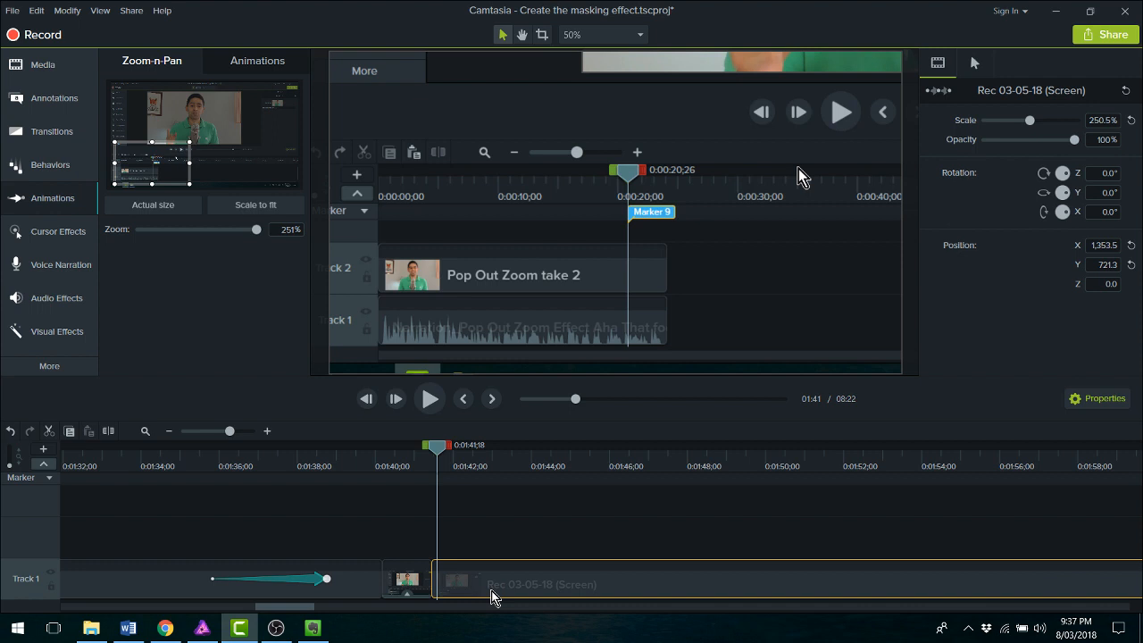
{"action": "left_click", "coordinate": [263, 201]}
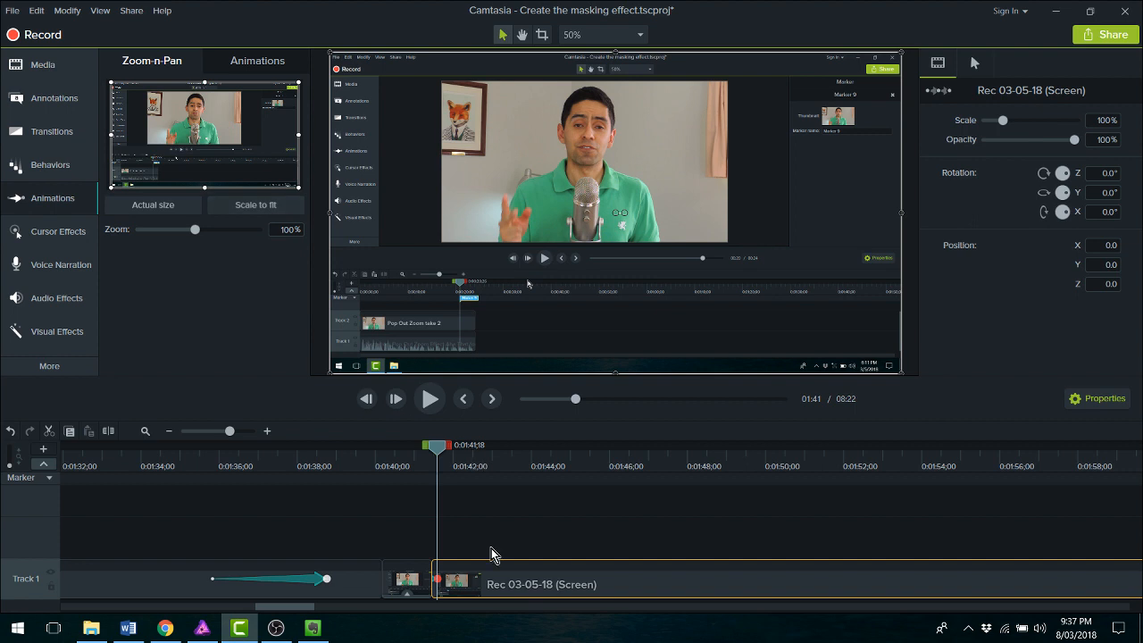
{"action": "key", "text": "ctrl+z"}
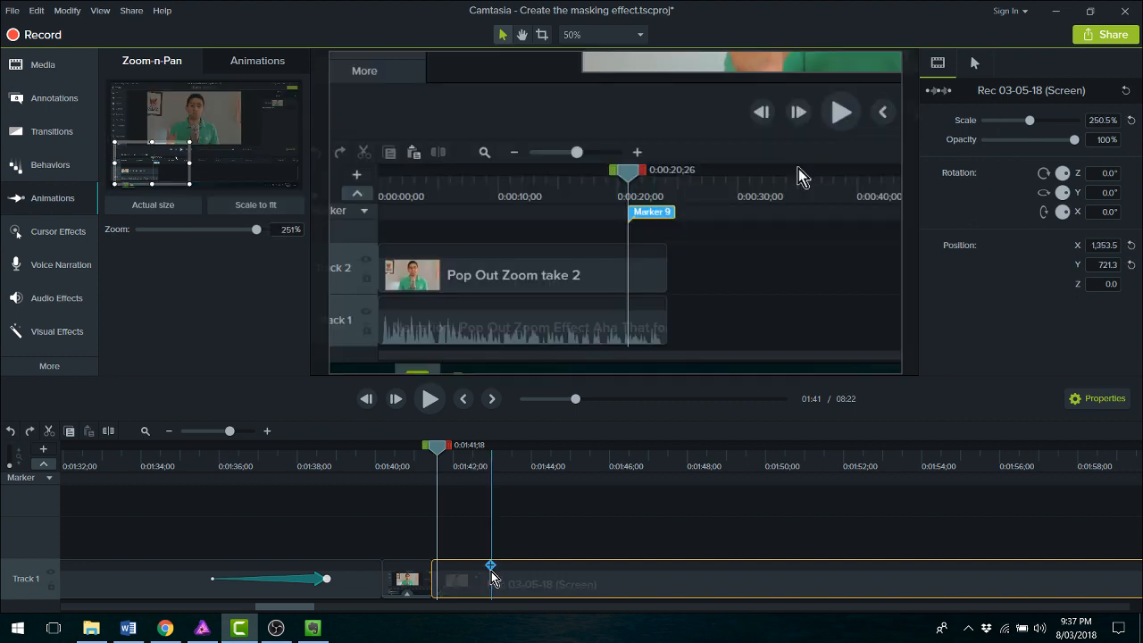
{"action": "left_click", "coordinate": [1101, 120]}
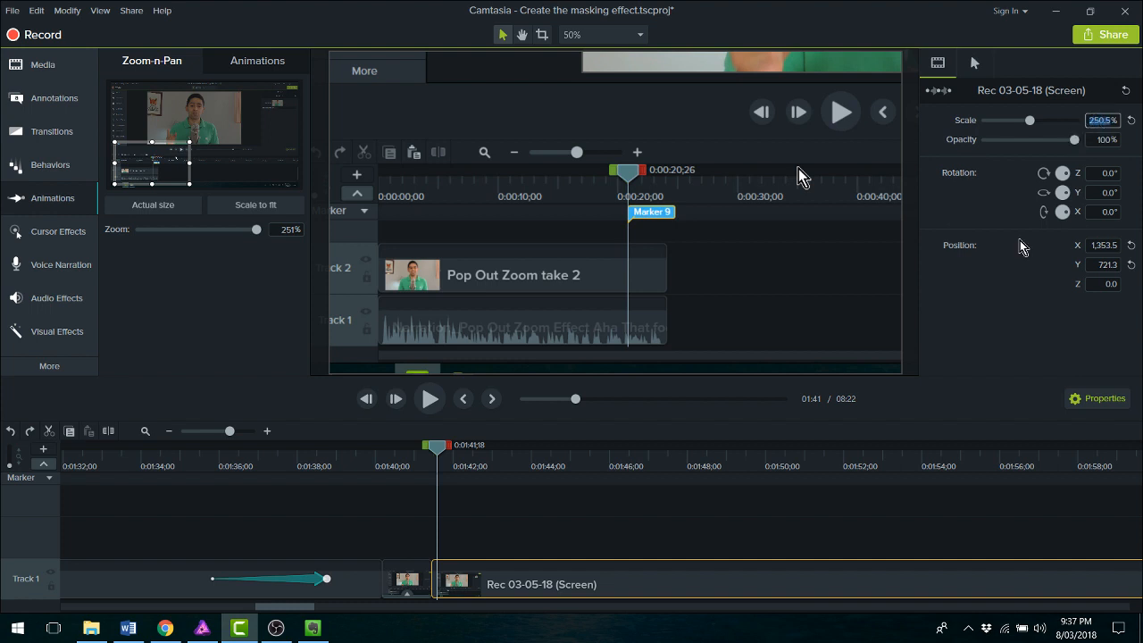
{"action": "type", "text": "100"}
{"action": "key", "text": "Return"}
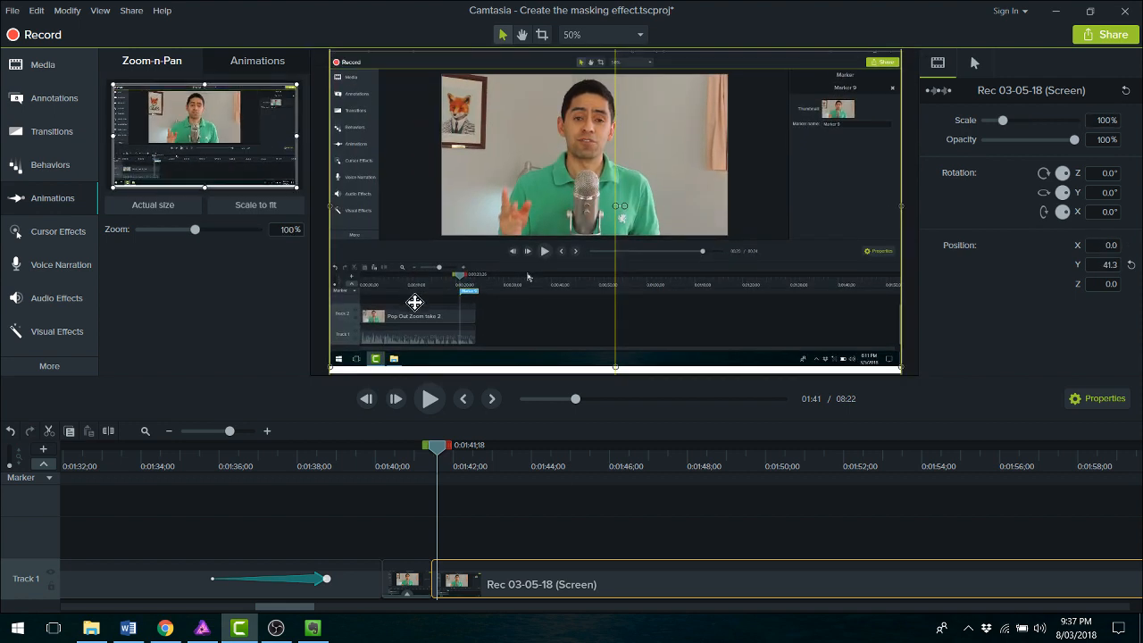
{"action": "left_click_drag", "start_coordinate": [414, 302], "coordinate": [415, 309]}
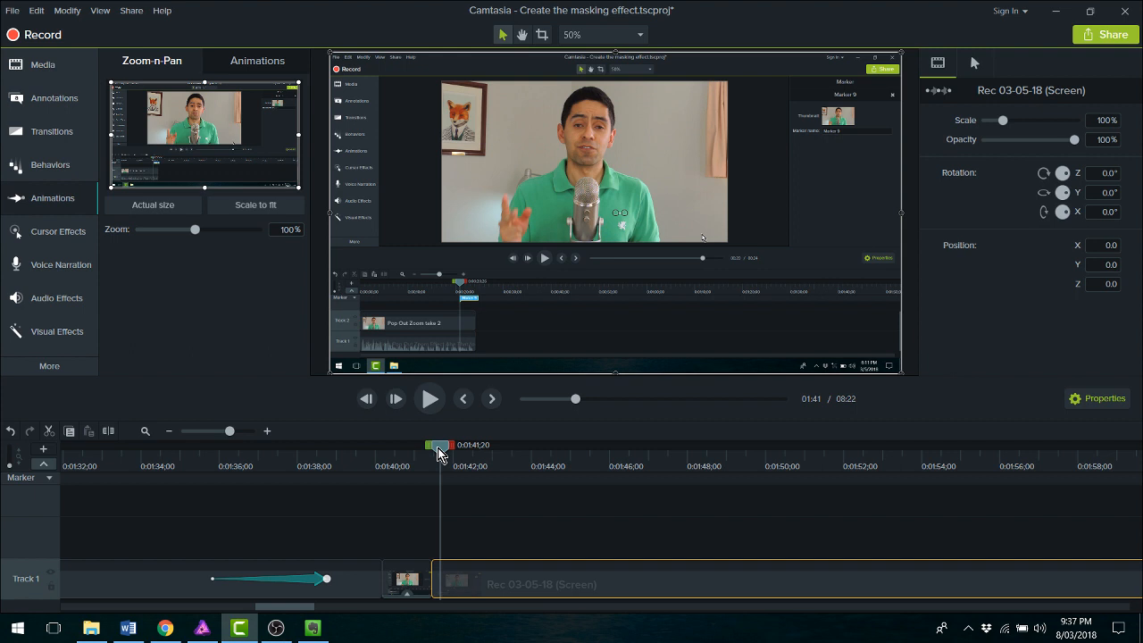
{"action": "mouse_move", "coordinate": [439, 454]}
{"action": "left_mouse_down"}
{"action": "mouse_move", "coordinate": [497, 456]}
{"action": "mouse_move", "coordinate": [432, 457]}
{"action": "mouse_move", "coordinate": [457, 459]}
{"action": "left_mouse_up"}
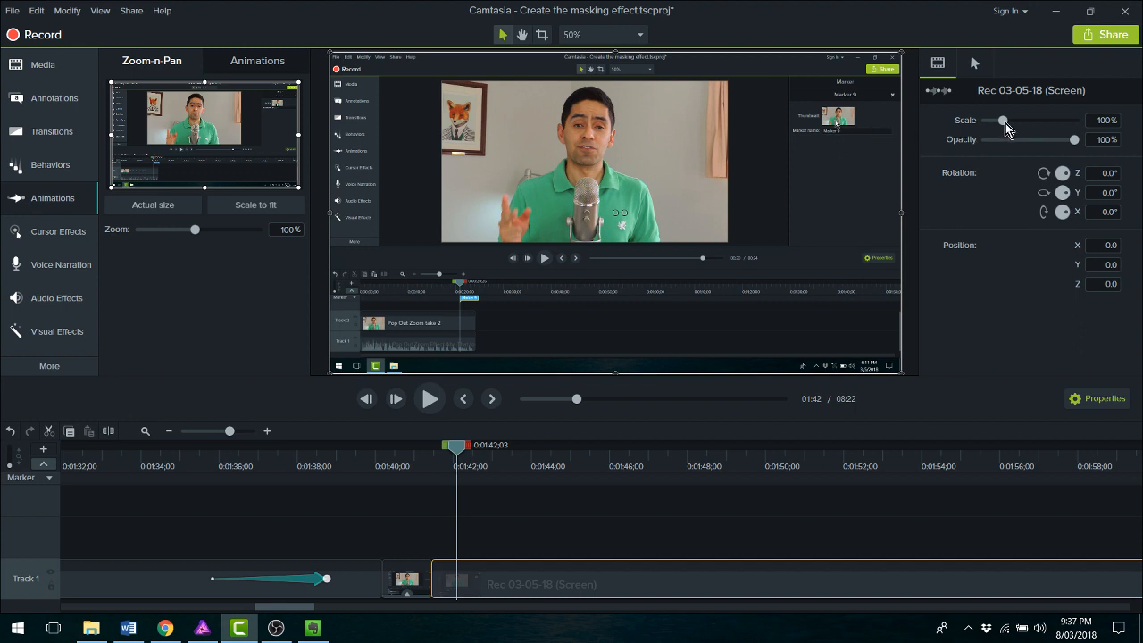
Step: Try zooming the clip after the sped-up segment to about 250% on the Marker 9 properties, and play it back from 0:01:39;26
{"action": "left_click_drag", "start_coordinate": [1004, 120], "coordinate": [1030, 122]}
{"action": "left_click_drag", "start_coordinate": [782, 171], "coordinate": [621, 255]}
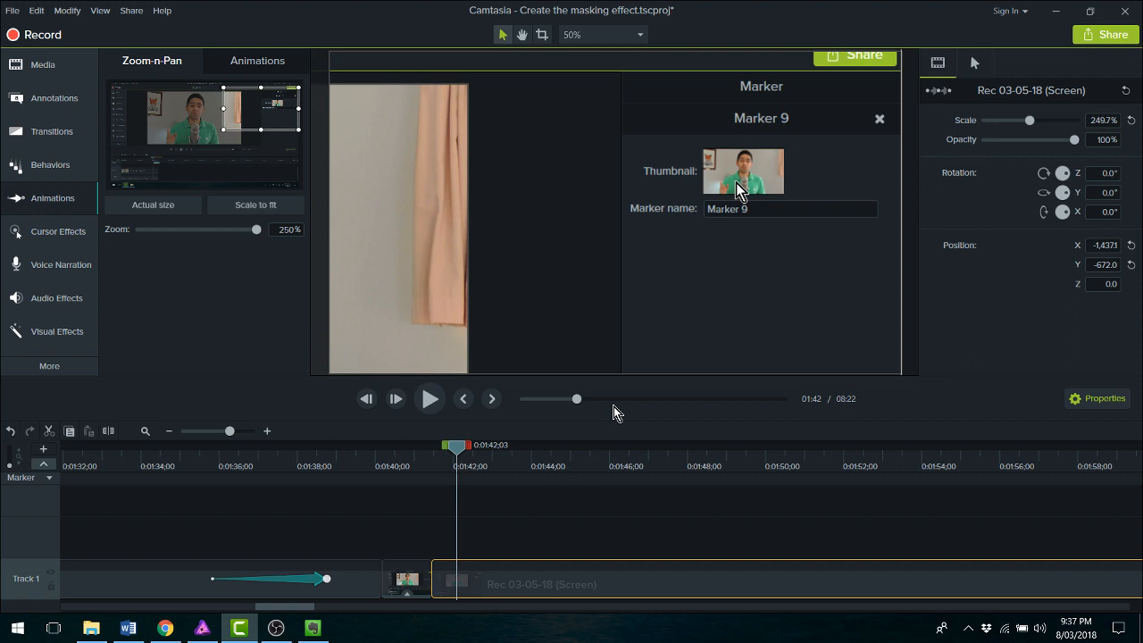
{"action": "left_click_drag", "start_coordinate": [460, 452], "coordinate": [369, 464]}
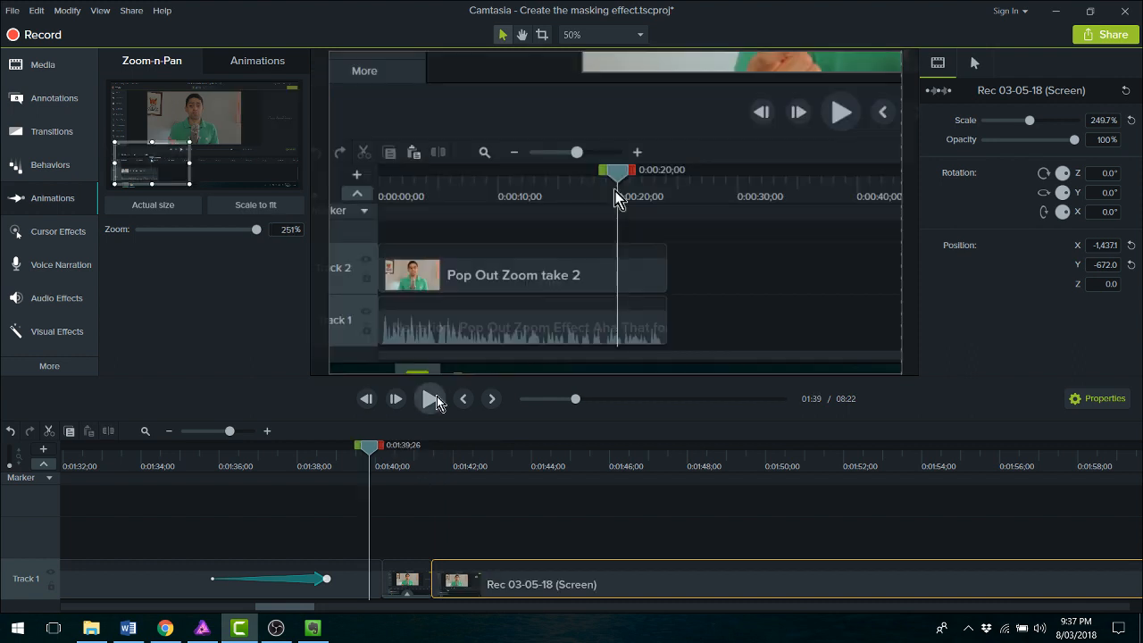
{"action": "left_click", "coordinate": [430, 400]}
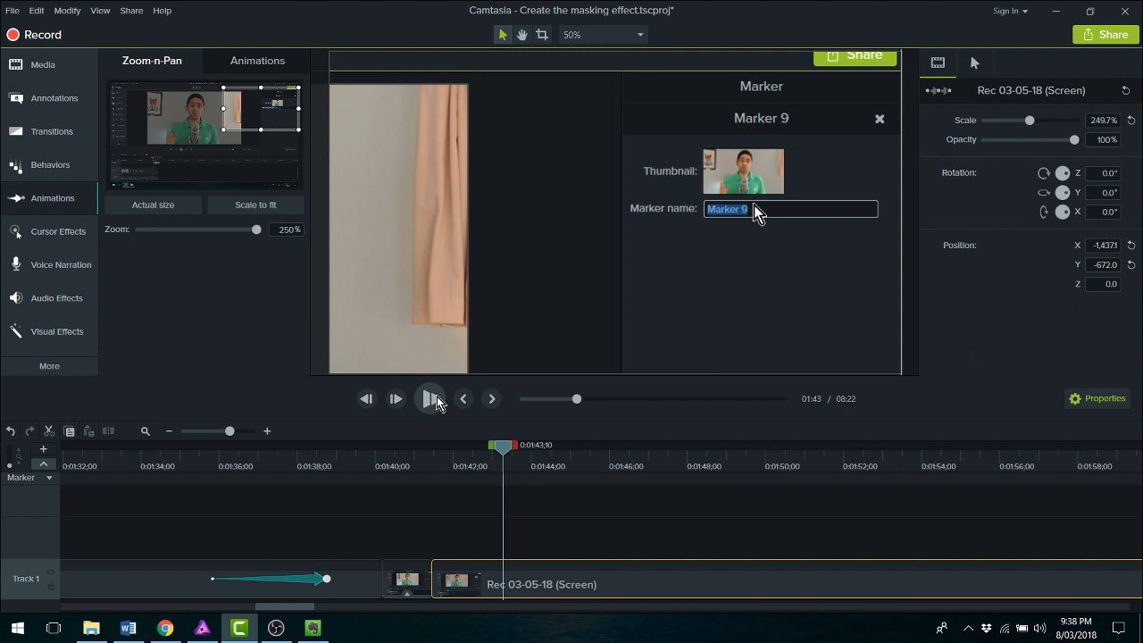
{"action": "left_click", "coordinate": [434, 400]}
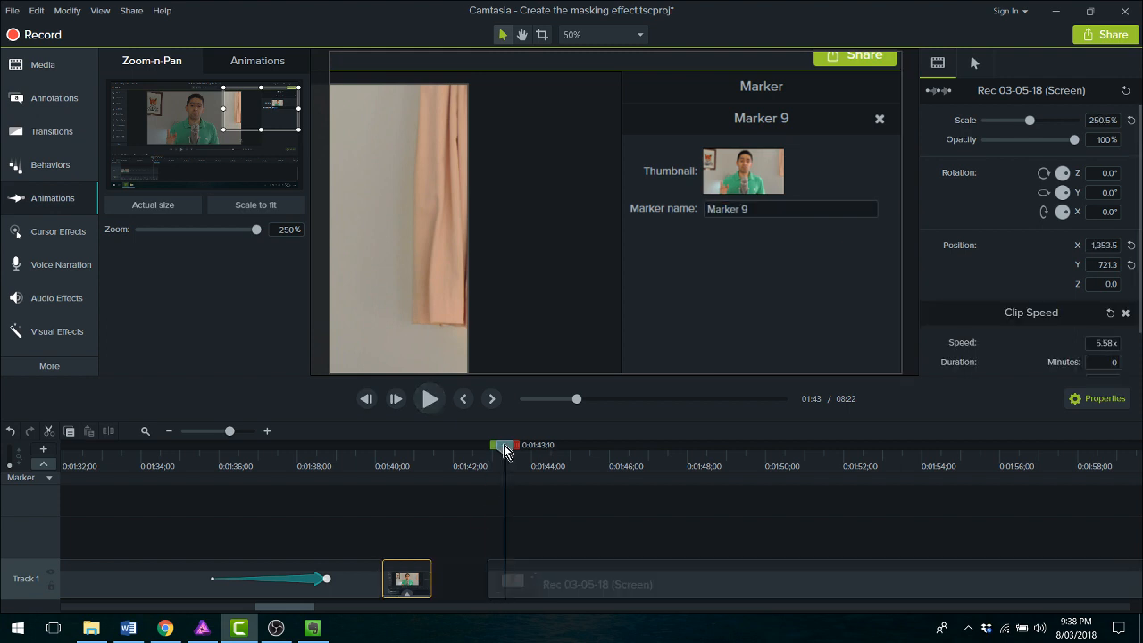
Step: Try slowing the sped-up segment to 3.03x with the following clip moved directly after it, and preview the transition
{"action": "left_click_drag", "start_coordinate": [505, 447], "coordinate": [417, 450]}
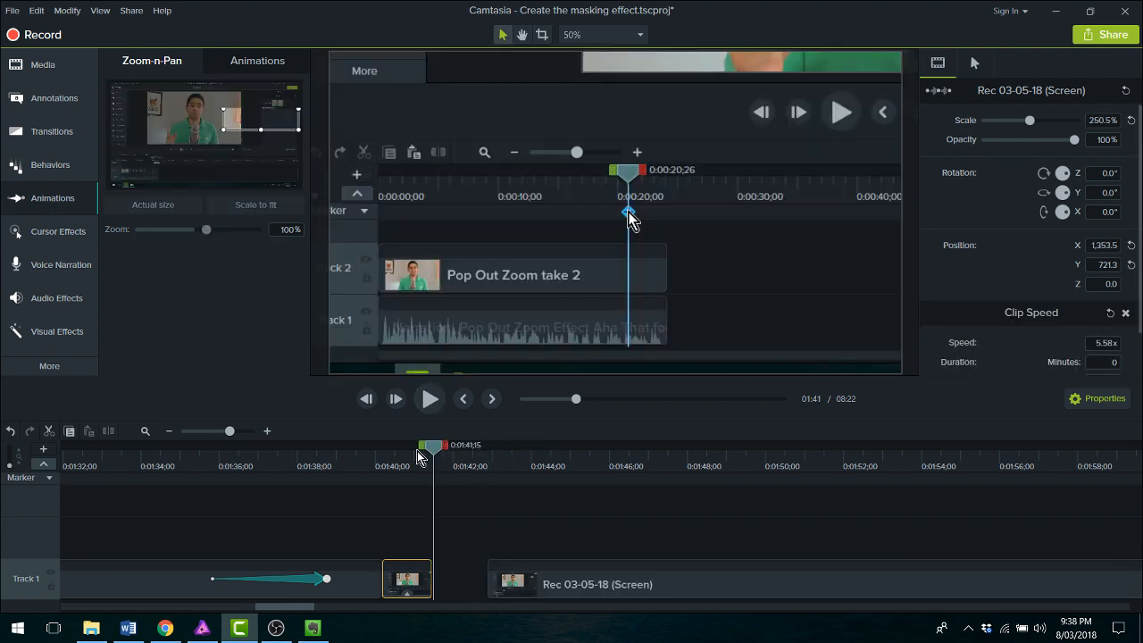
{"action": "left_click_drag", "start_coordinate": [417, 450], "coordinate": [407, 450]}
{"action": "left_click", "coordinate": [409, 593]}
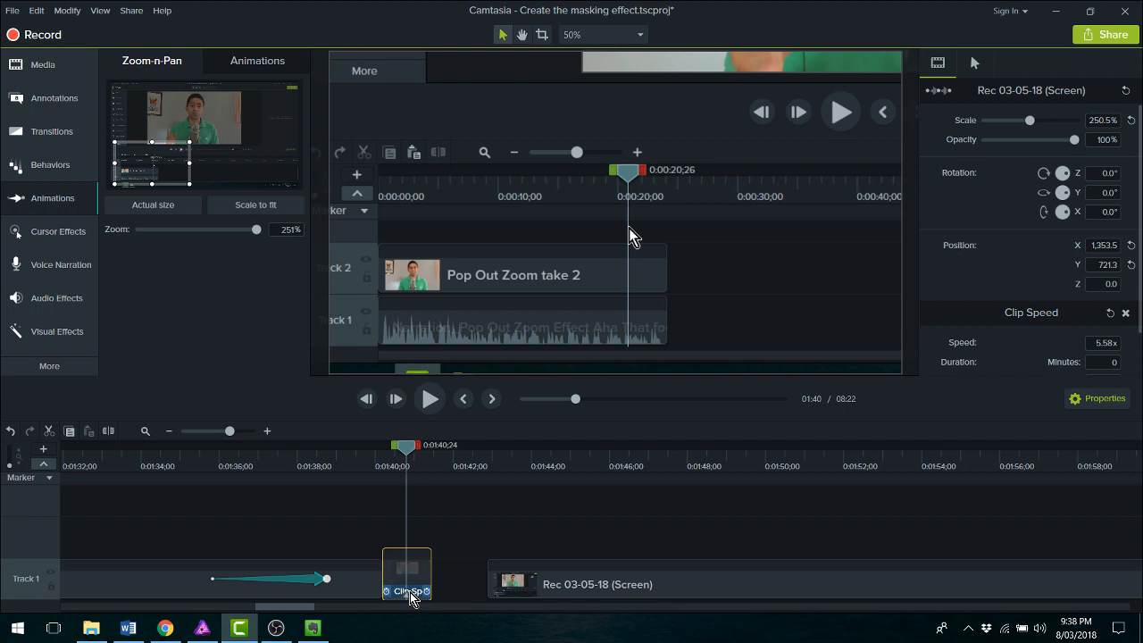
{"action": "left_click_drag", "start_coordinate": [427, 591], "coordinate": [469, 592]}
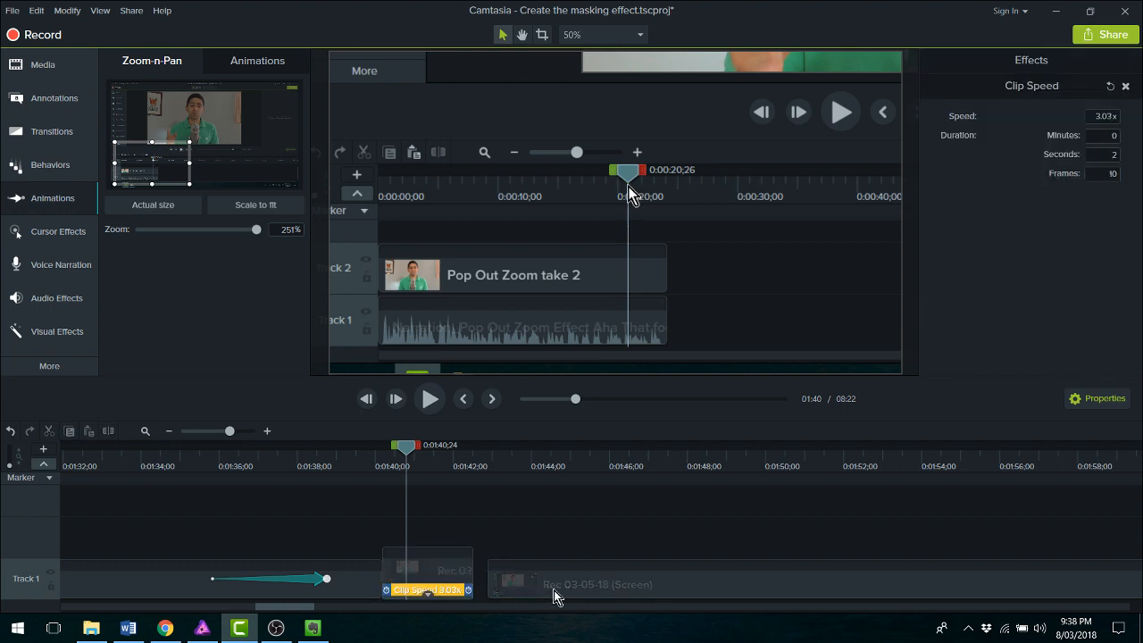
{"action": "left_click_drag", "start_coordinate": [554, 591], "coordinate": [499, 575]}
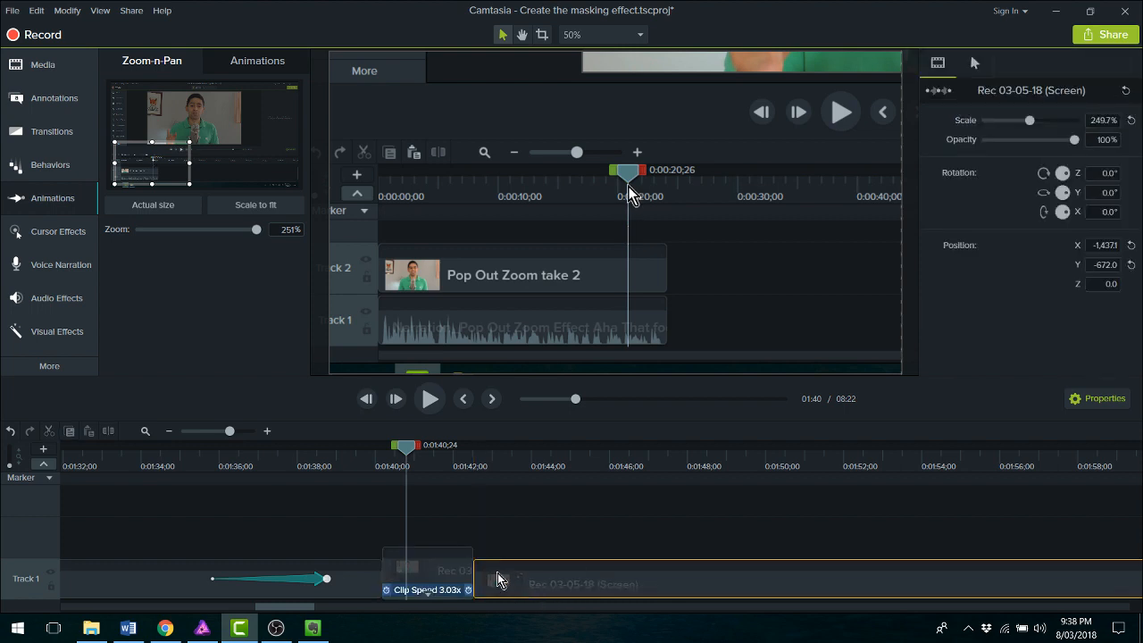
{"action": "left_click_drag", "start_coordinate": [394, 446], "coordinate": [353, 450]}
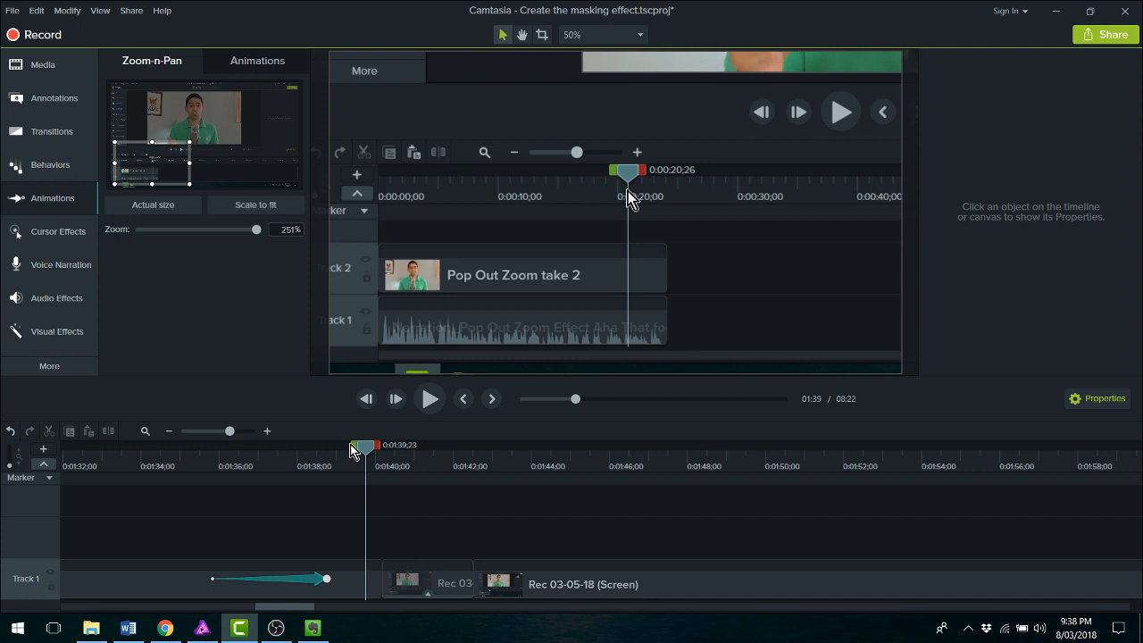
{"action": "key", "text": "space"}
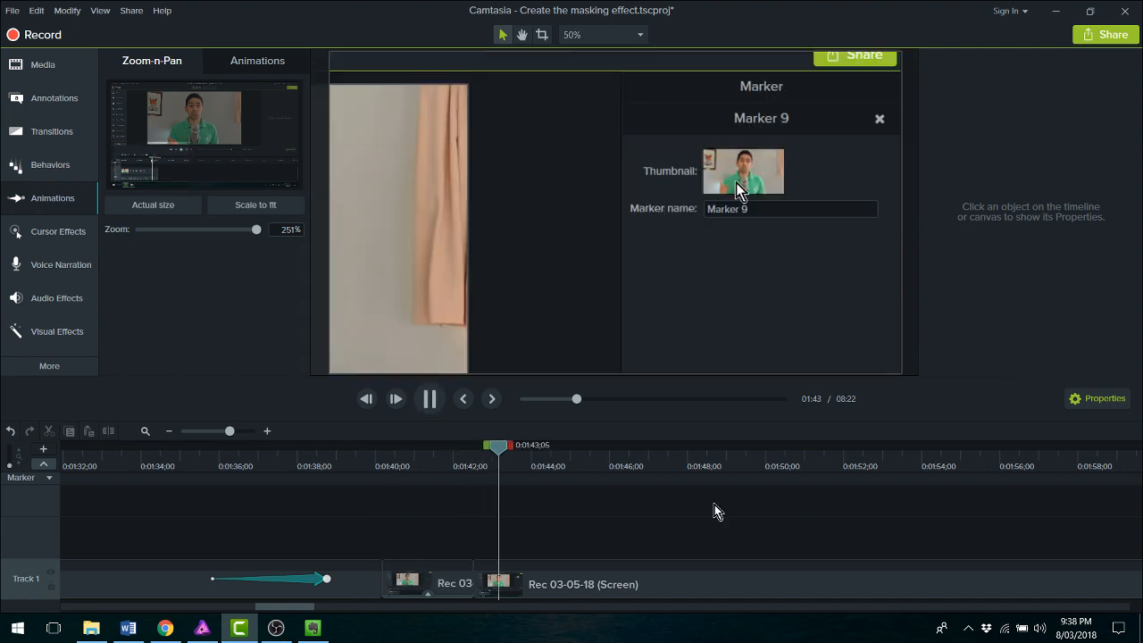
{"action": "left_click", "coordinate": [518, 449]}
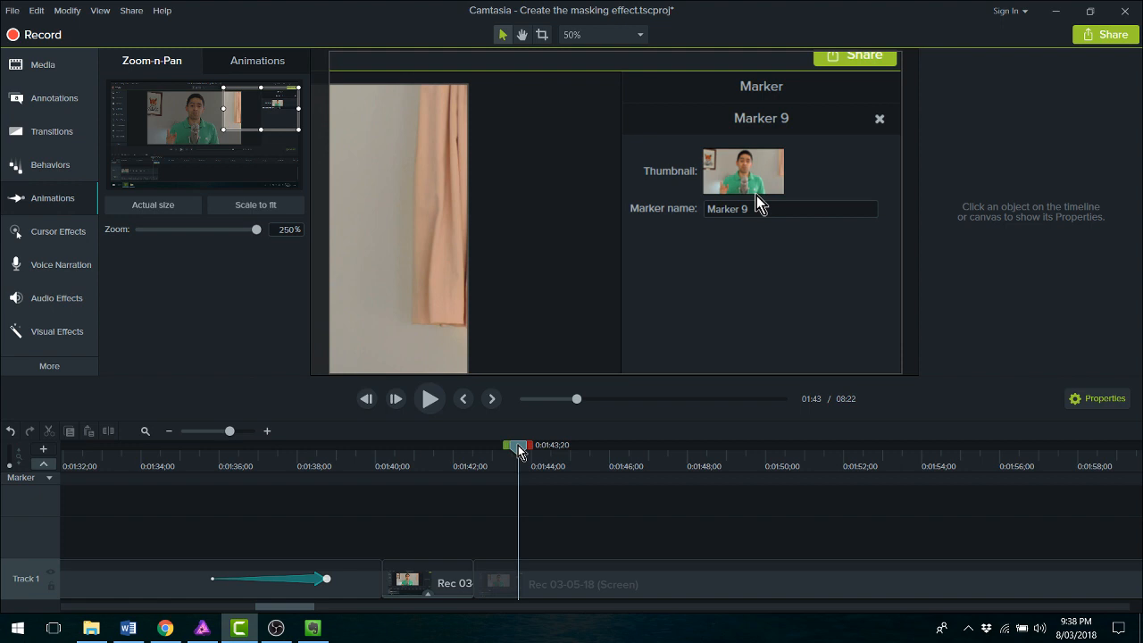
Step: Reset the clip after the sped-up segment to 100% scale at canvas position 0, -28, and play the transition back
{"action": "left_click_drag", "start_coordinate": [519, 451], "coordinate": [424, 472]}
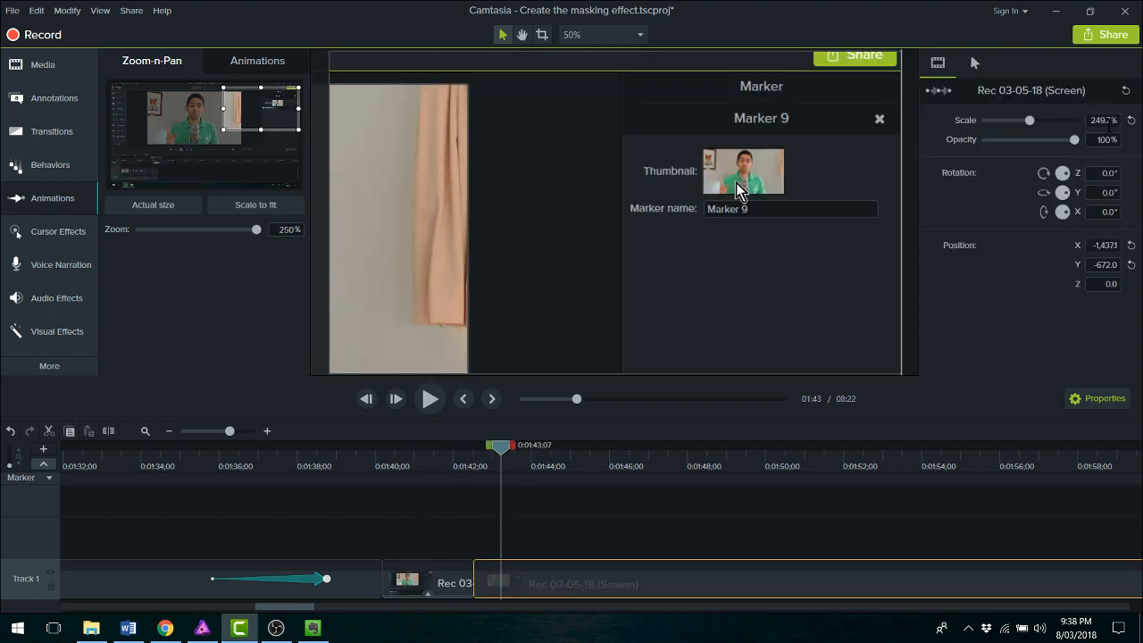
{"action": "double_click", "coordinate": [1109, 125]}
{"action": "type", "text": "10"}
{"action": "type", "text": "0"}
{"action": "key", "text": "Return"}
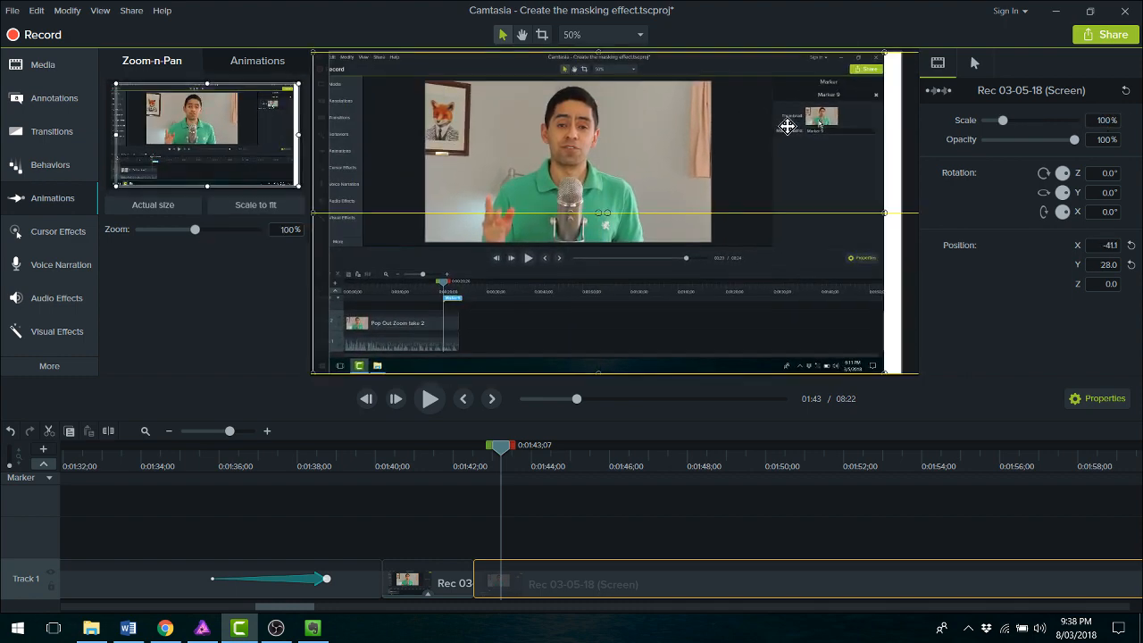
{"action": "left_click_drag", "start_coordinate": [787, 126], "coordinate": [804, 134]}
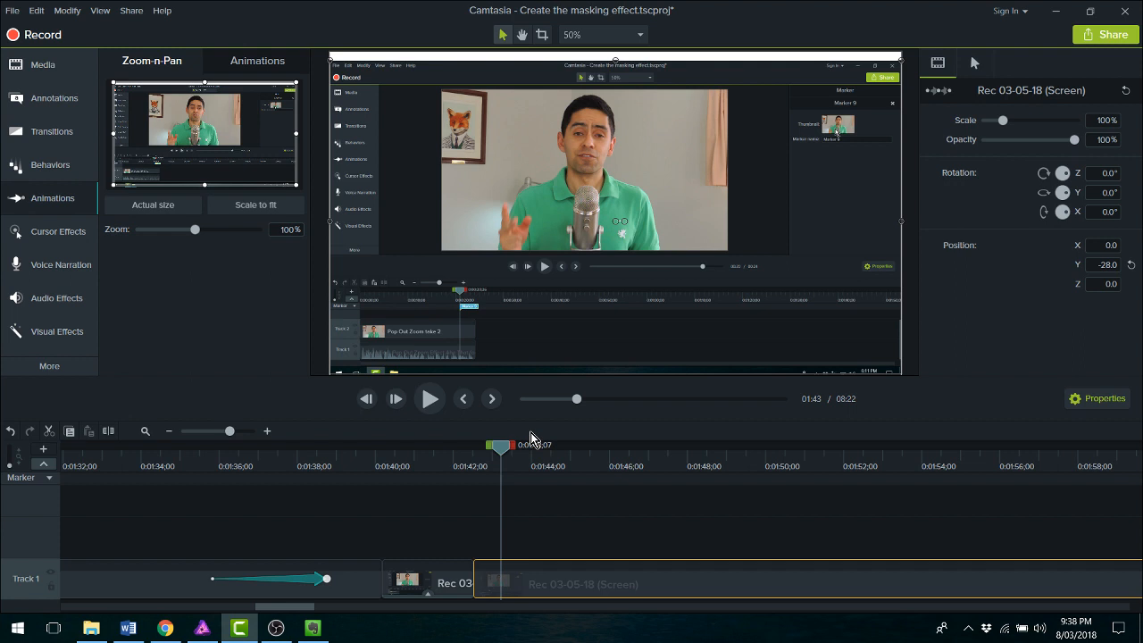
{"action": "left_click_drag", "start_coordinate": [531, 438], "coordinate": [364, 445]}
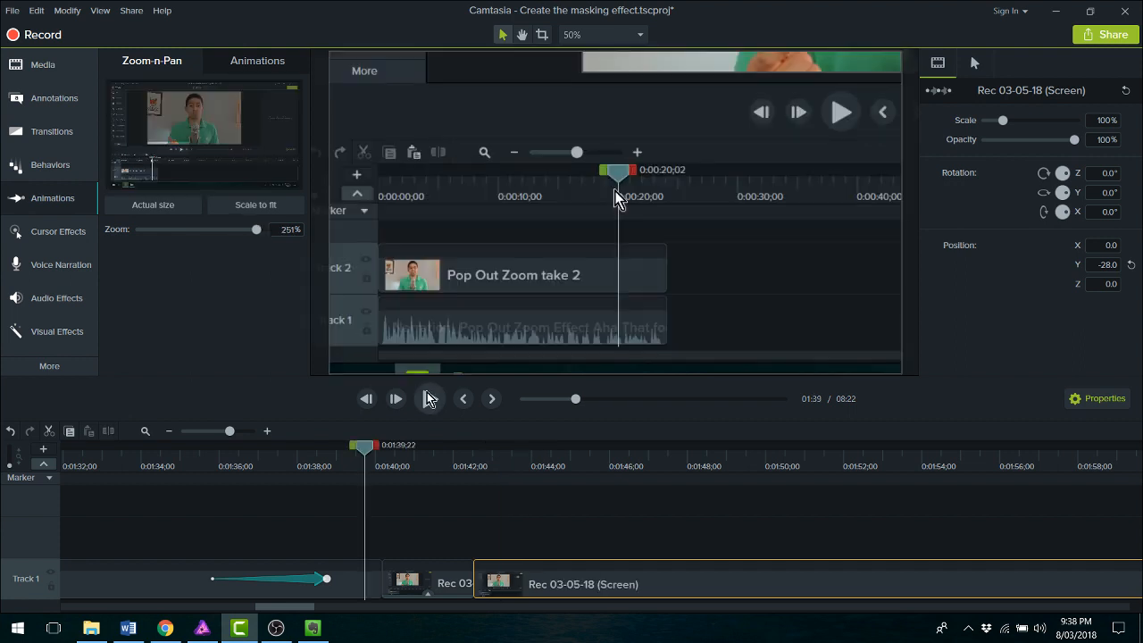
{"action": "left_click", "coordinate": [429, 398]}
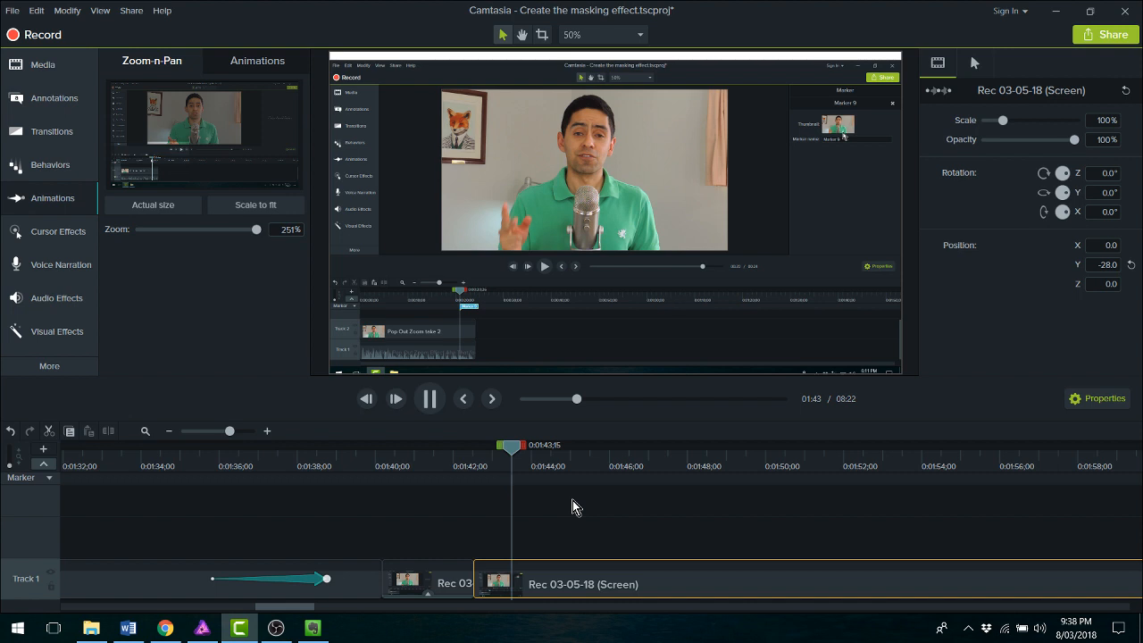
Step: Add a clip speed effect of 1.30x to the recording clip after the sped-up segment
{"action": "left_click", "coordinate": [585, 588]}
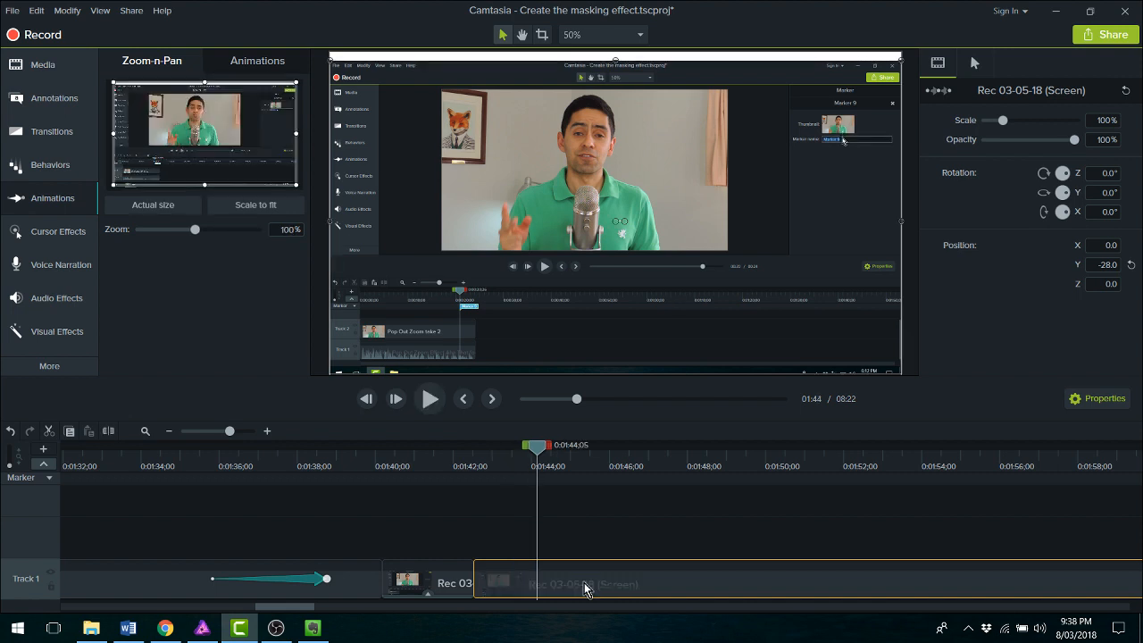
{"action": "right_click", "coordinate": [585, 588]}
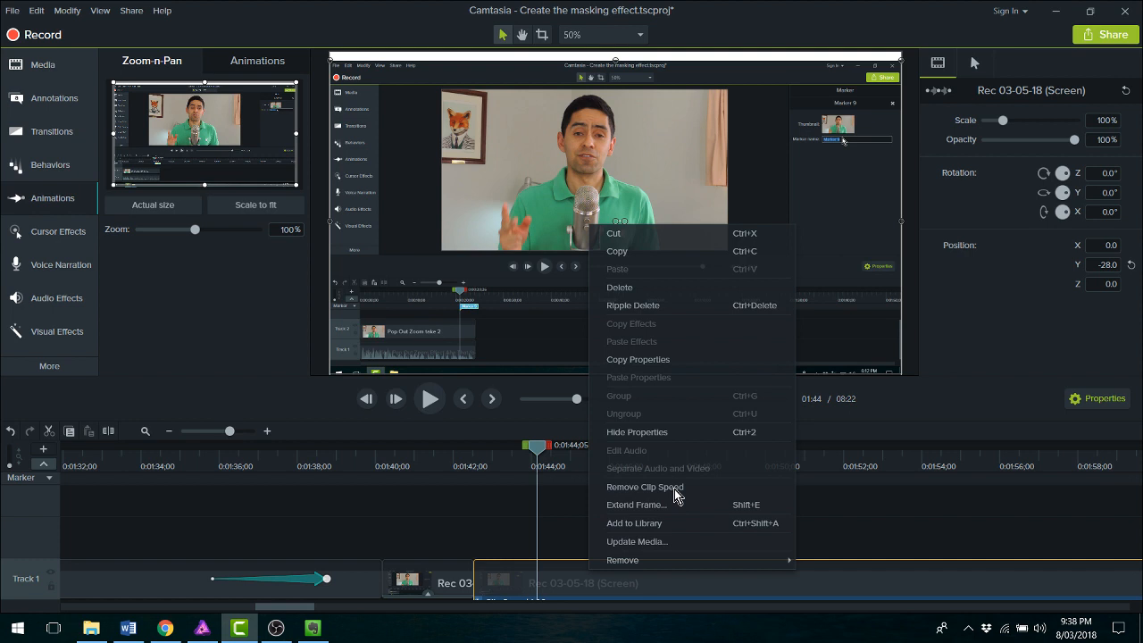
{"action": "left_click", "coordinate": [675, 489]}
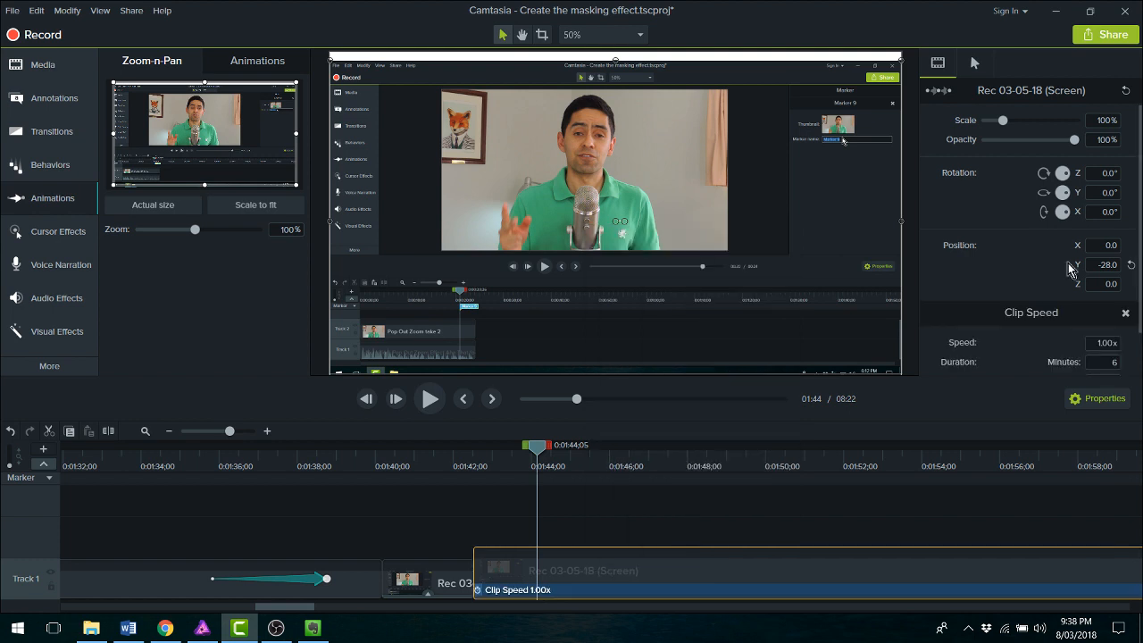
{"action": "left_click_drag", "start_coordinate": [1140, 275], "coordinate": [1140, 325]}
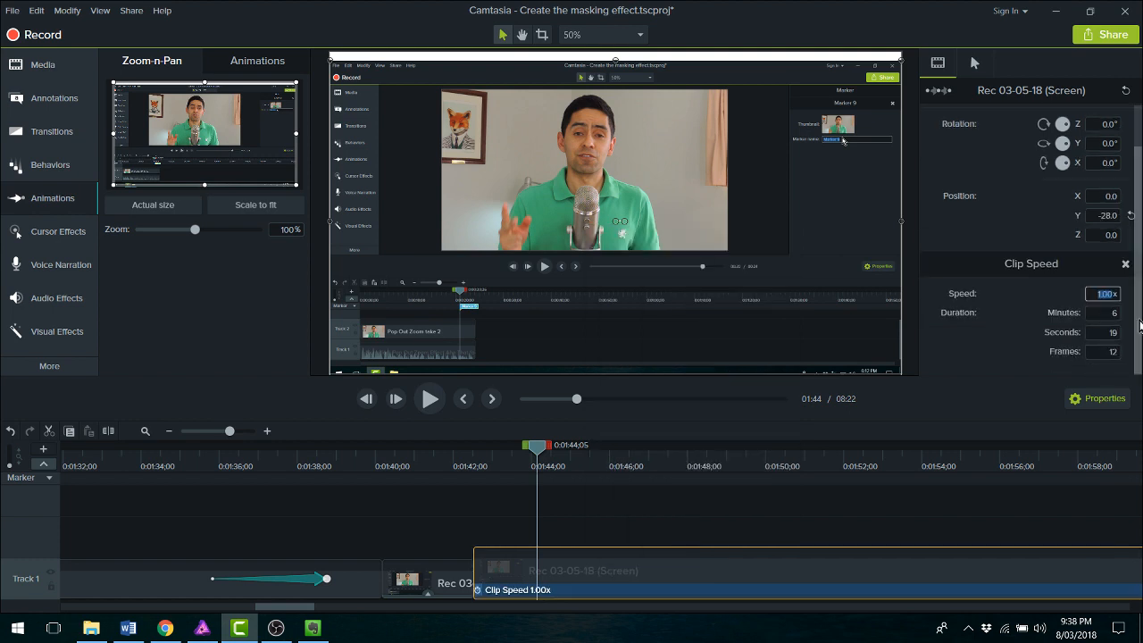
{"action": "type", "text": "1.3"}
{"action": "key", "text": "Return"}
{"action": "left_click", "coordinate": [542, 453]}
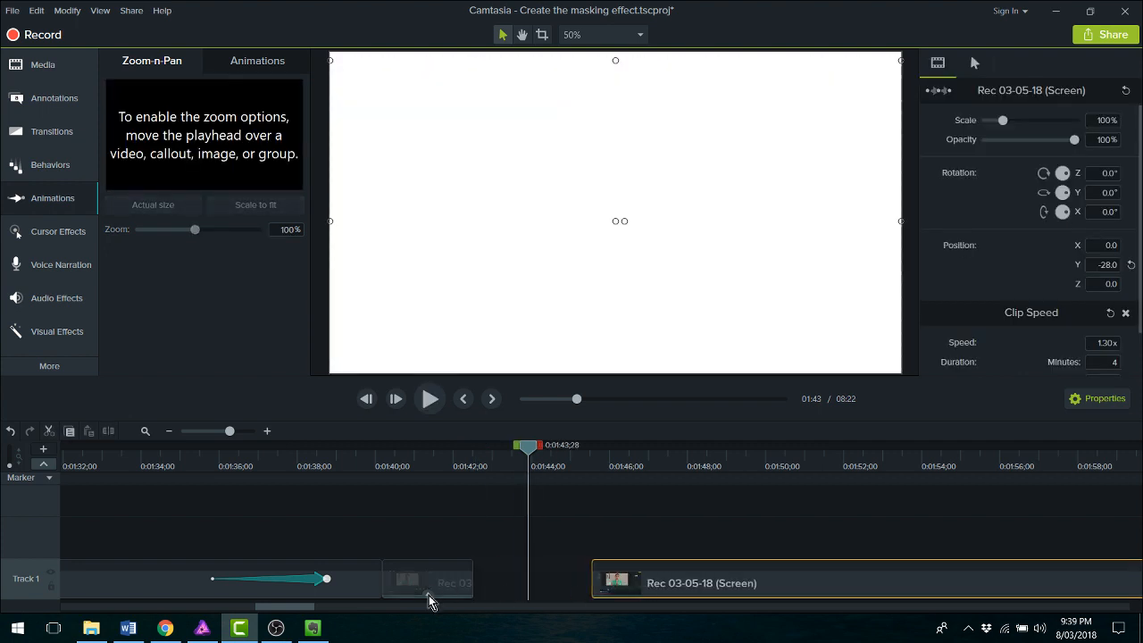
Step: Slow the sped-up segment to 1.89x, place the following recording clip directly after it, and preview from 0:01:37;21
{"action": "left_click", "coordinate": [429, 596]}
{"action": "left_click_drag", "start_coordinate": [469, 589], "coordinate": [513, 590]}
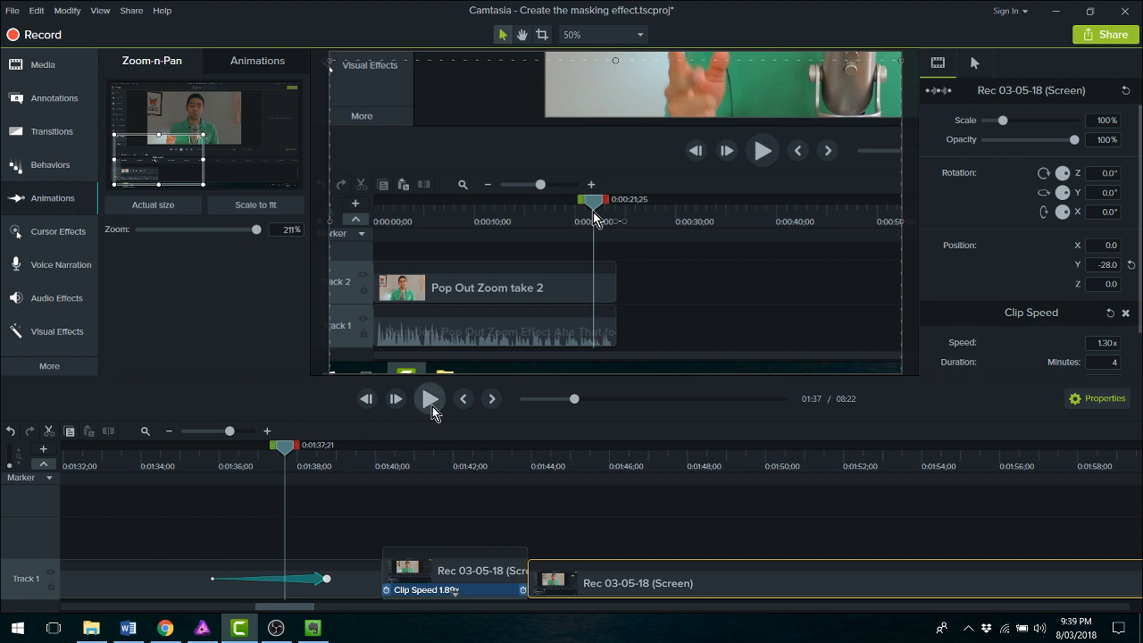
{"action": "left_click", "coordinate": [433, 406]}
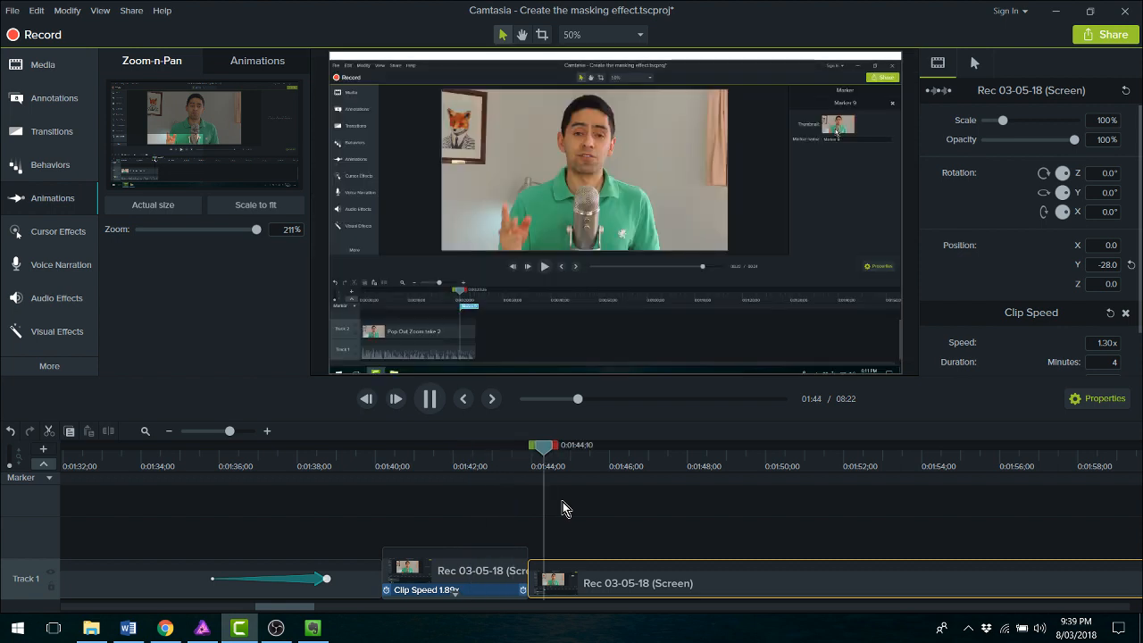
{"action": "key", "text": "space"}
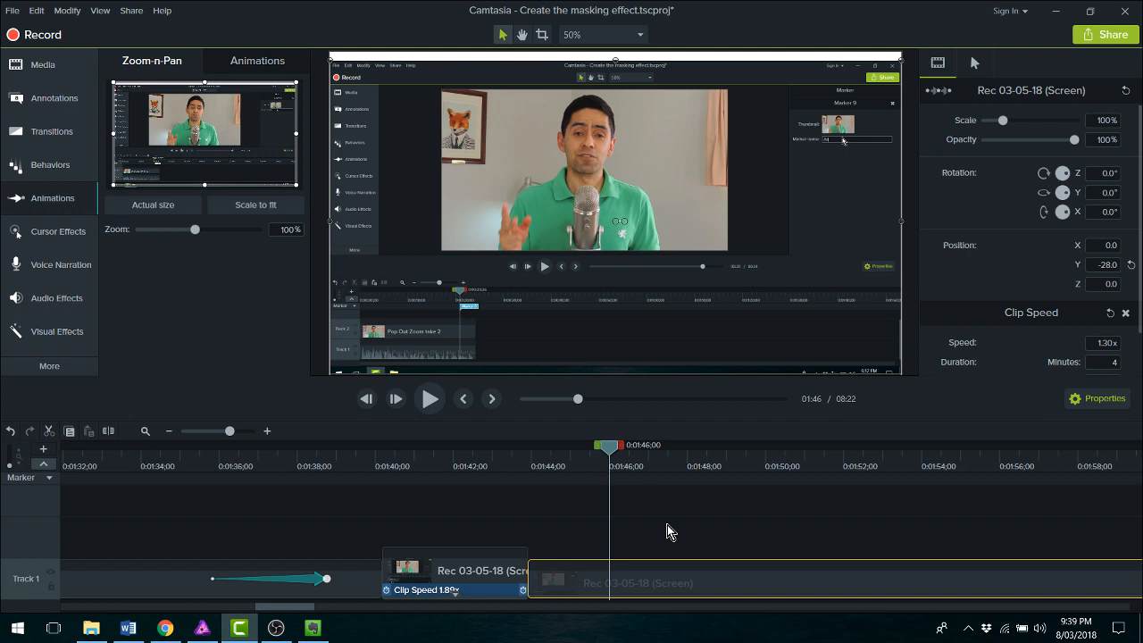
Step: Split the 1.30x recording clip at 0:01:45;18 and place the playhead at 0:01:46;03 in the second part
{"action": "left_click_drag", "start_coordinate": [609, 445], "coordinate": [595, 446]}
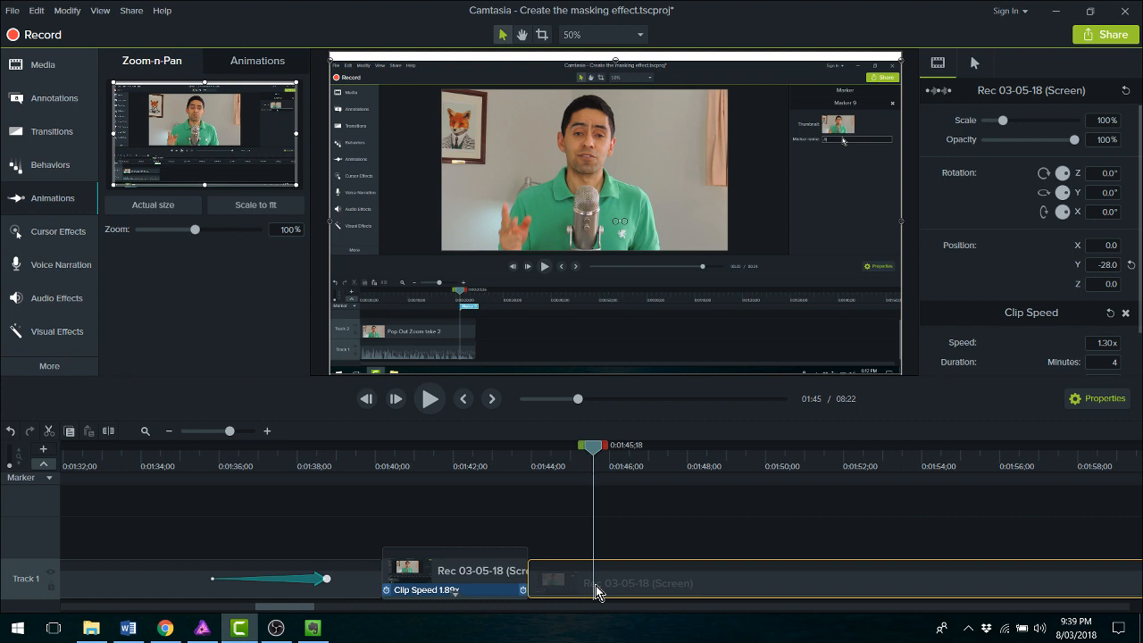
{"action": "key", "text": "s"}
{"action": "left_click_drag", "start_coordinate": [593, 446], "coordinate": [607, 459]}
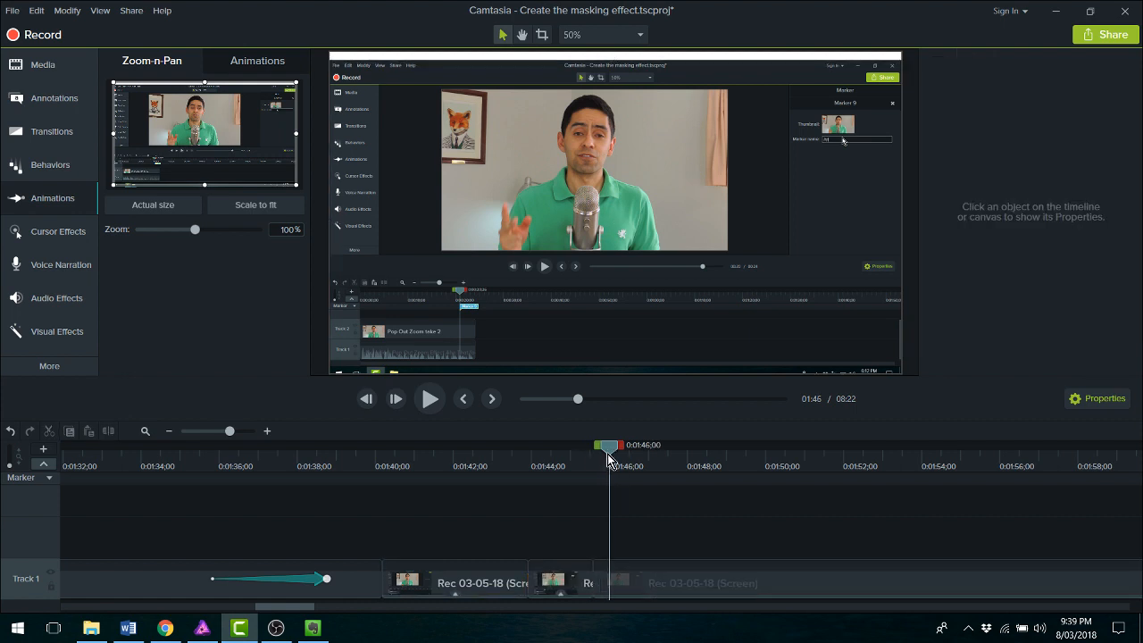
{"action": "left_click_drag", "start_coordinate": [608, 454], "coordinate": [613, 457]}
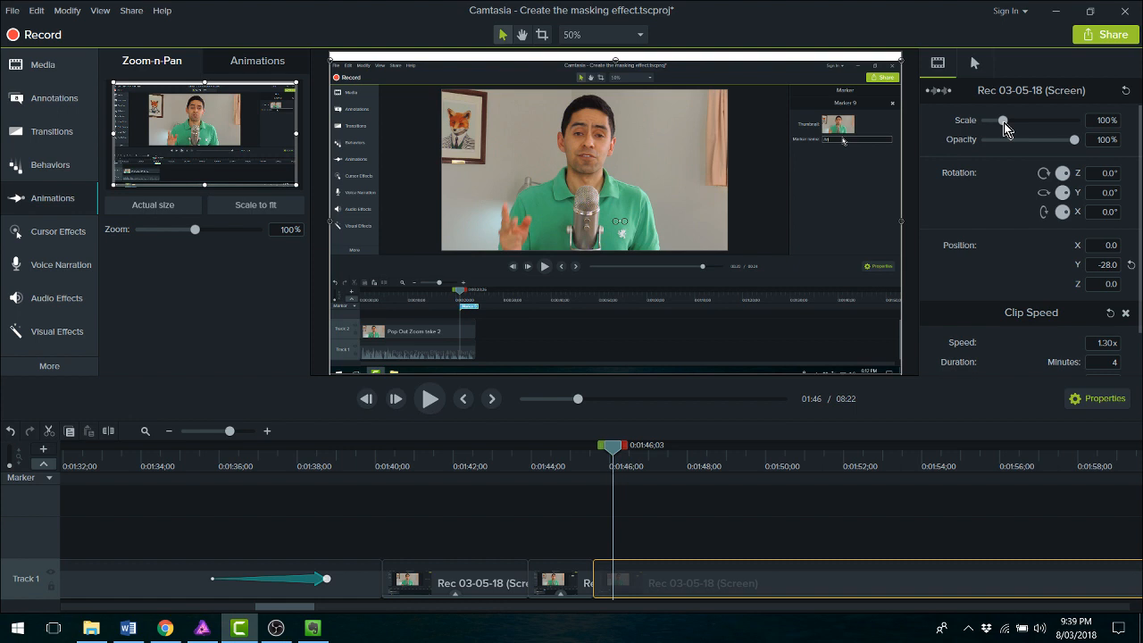
Step: Zoom the clip after the cut to 266.3% on the marker name properties at position -1,596.8, -706.0, and play it back
{"action": "left_click_drag", "start_coordinate": [1004, 121], "coordinate": [1033, 121]}
{"action": "mouse_move", "coordinate": [901, 123]}
{"action": "left_mouse_down"}
{"action": "mouse_move", "coordinate": [557, 243]}
{"action": "mouse_move", "coordinate": [726, 261]}
{"action": "mouse_move", "coordinate": [728, 300]}
{"action": "left_mouse_up"}
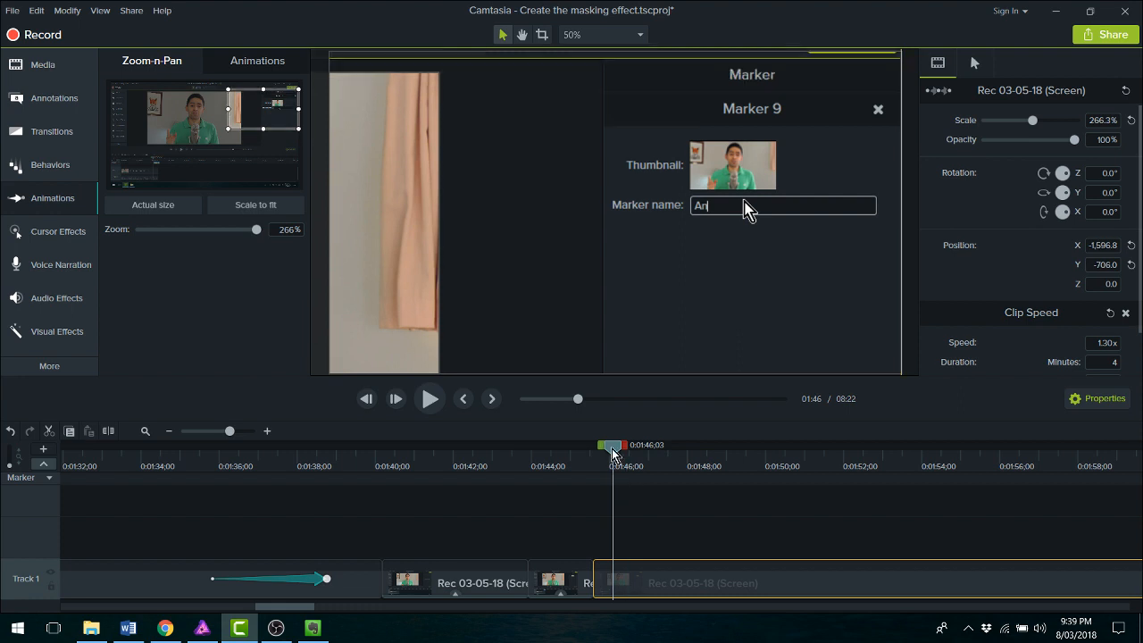
{"action": "left_click_drag", "start_coordinate": [613, 450], "coordinate": [293, 451]}
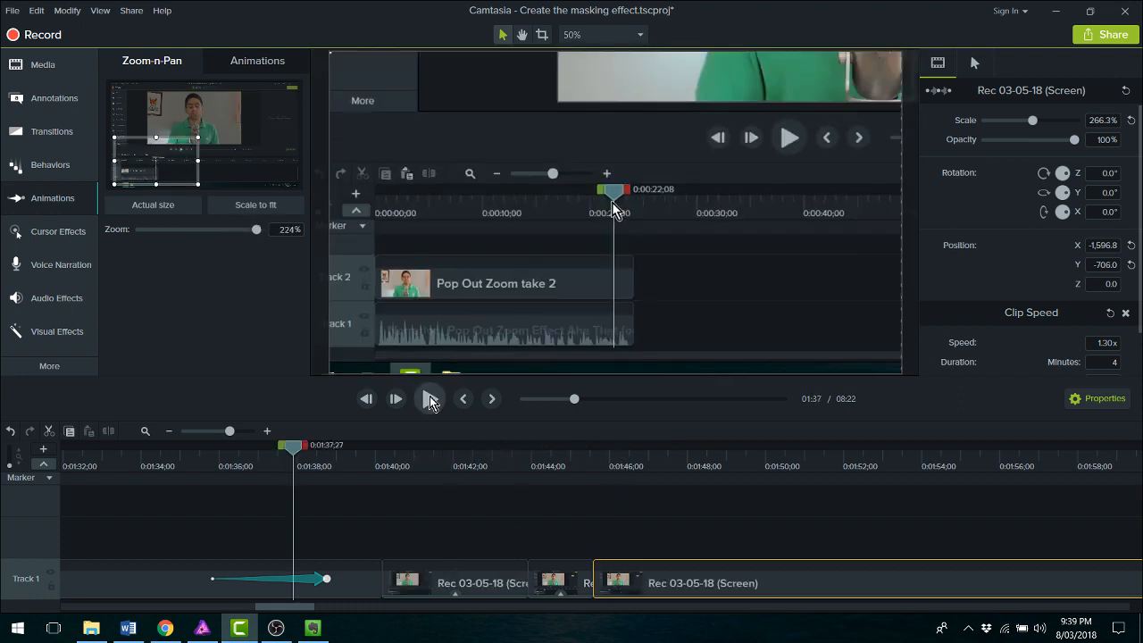
{"action": "left_click", "coordinate": [429, 400]}
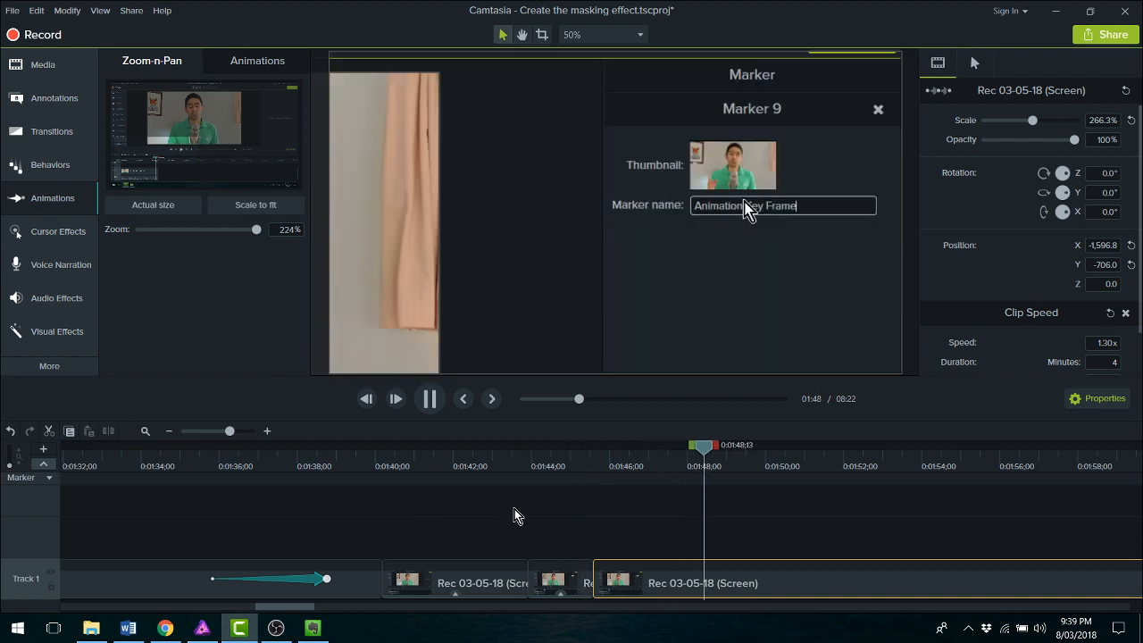
{"action": "left_click", "coordinate": [434, 401]}
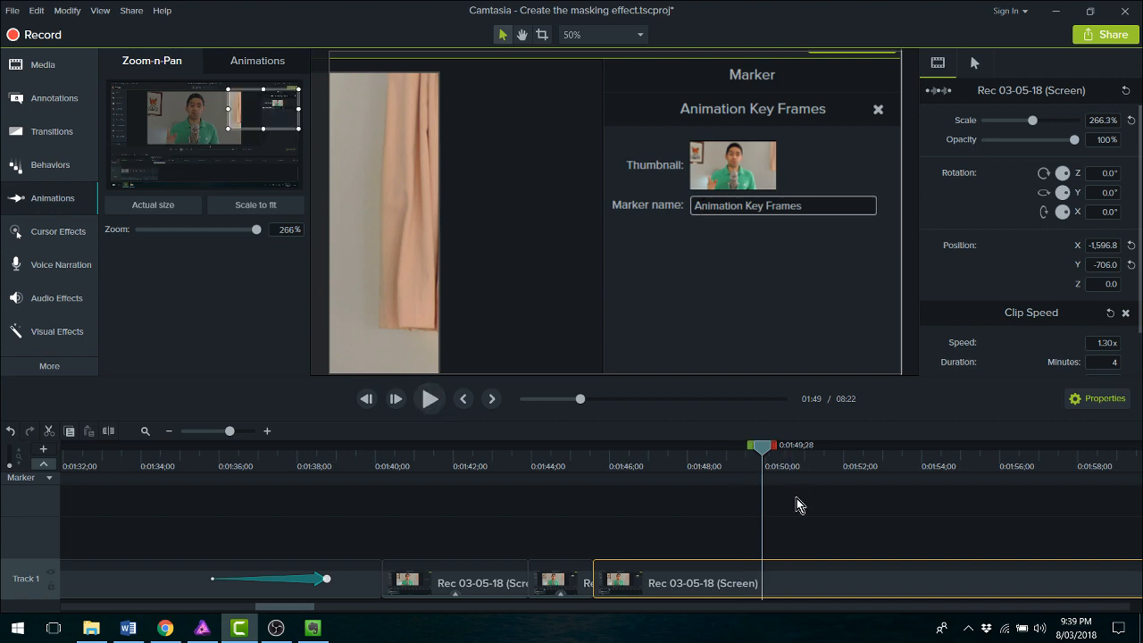
Step: Split the zoomed clip at about 0:01:49;17 and reset the part after the cut to 100% scale, centred at position 0, 0
{"action": "left_click_drag", "start_coordinate": [764, 446], "coordinate": [794, 448]}
{"action": "left_click", "coordinate": [831, 585]}
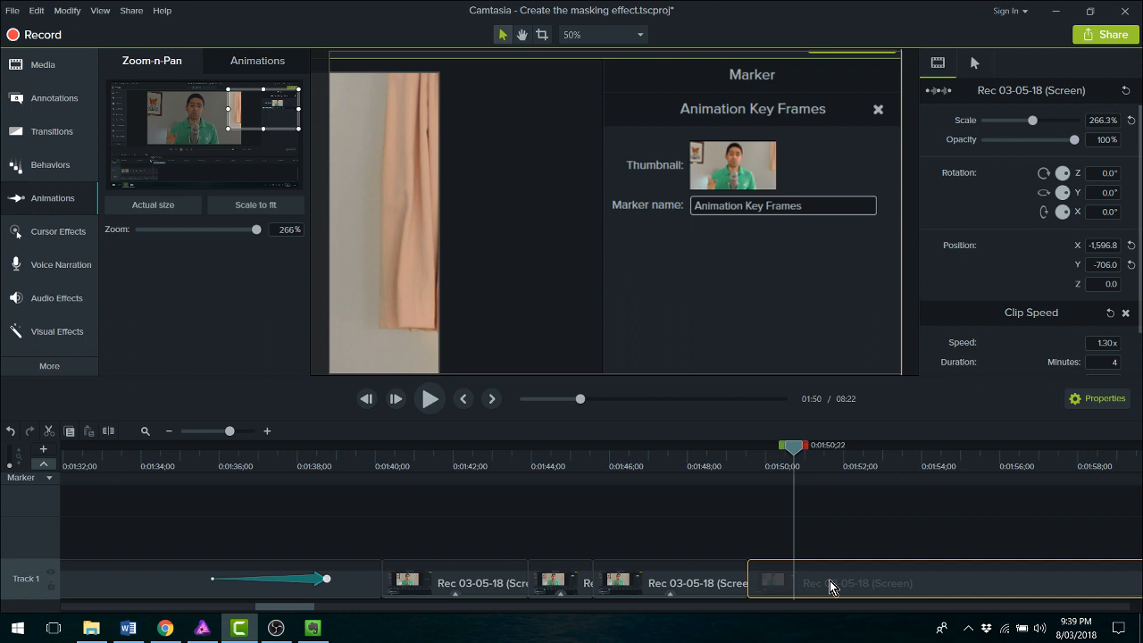
{"action": "type", "text": "100"}
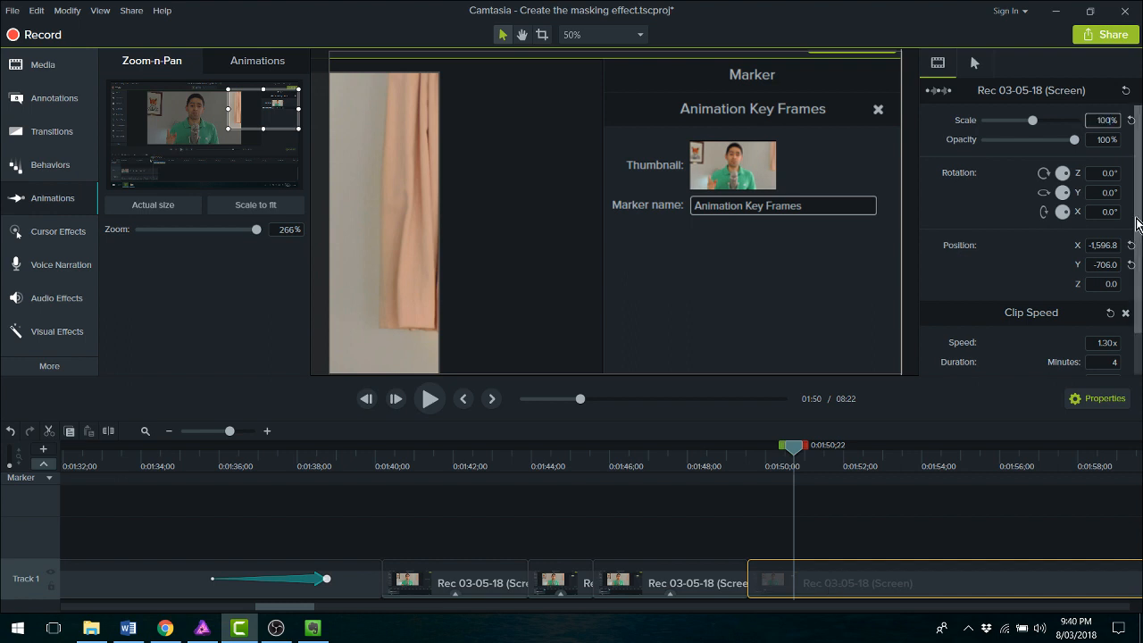
{"action": "key", "text": "Return"}
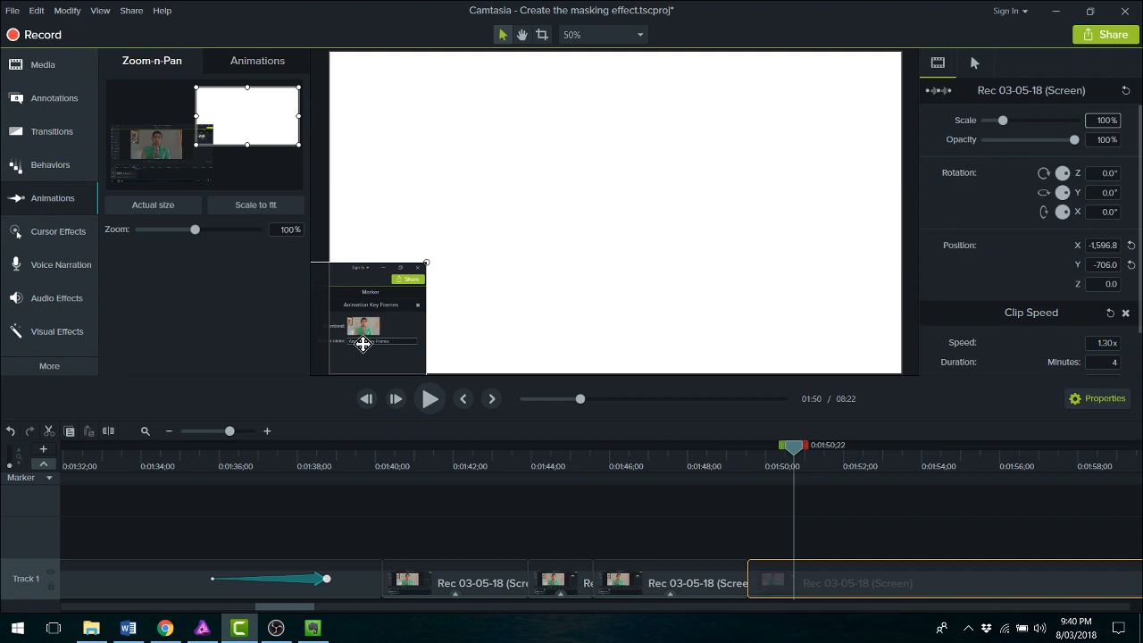
{"action": "left_click_drag", "start_coordinate": [363, 343], "coordinate": [747, 204]}
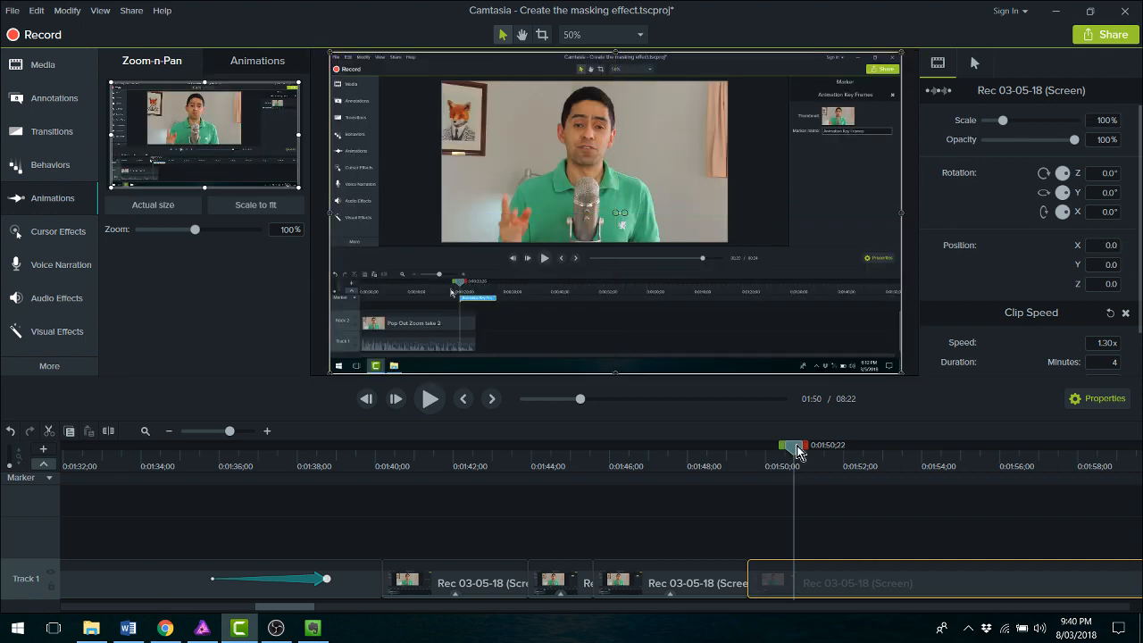
Step: Preview the edited zooms and cuts, replaying the section from 0:01:33;27 to about 0:01:53
{"action": "left_click_drag", "start_coordinate": [797, 452], "coordinate": [727, 455]}
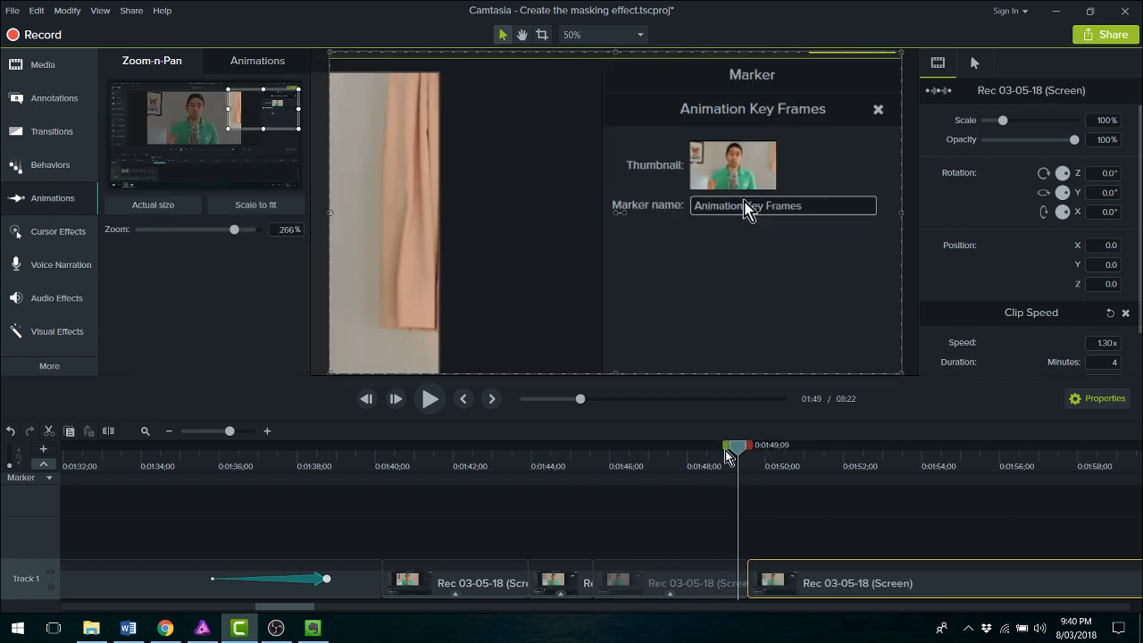
{"action": "left_click", "coordinate": [430, 399]}
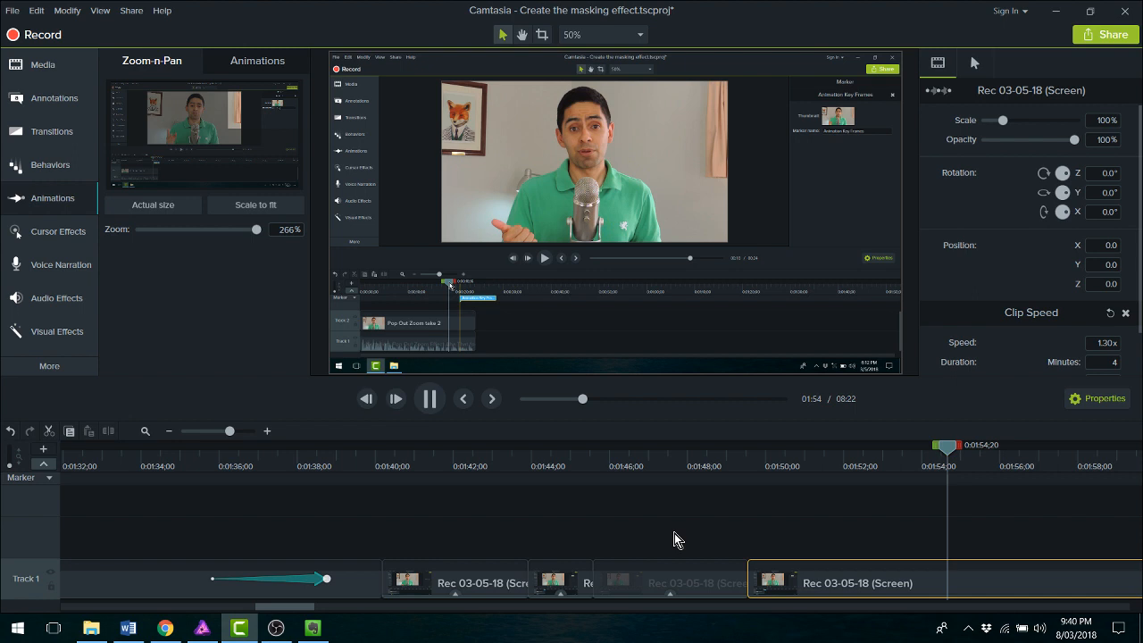
{"action": "scroll", "coordinate": [674, 533], "scroll_direction": "down", "scroll_amount": 4}
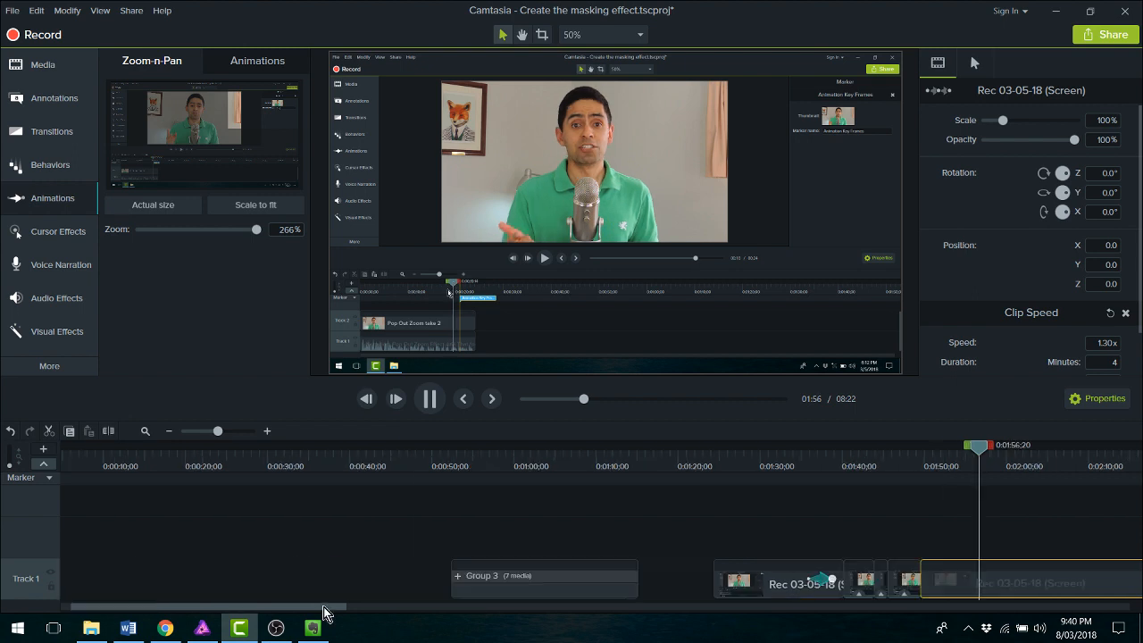
{"action": "left_click_drag", "start_coordinate": [323, 613], "coordinate": [470, 539]}
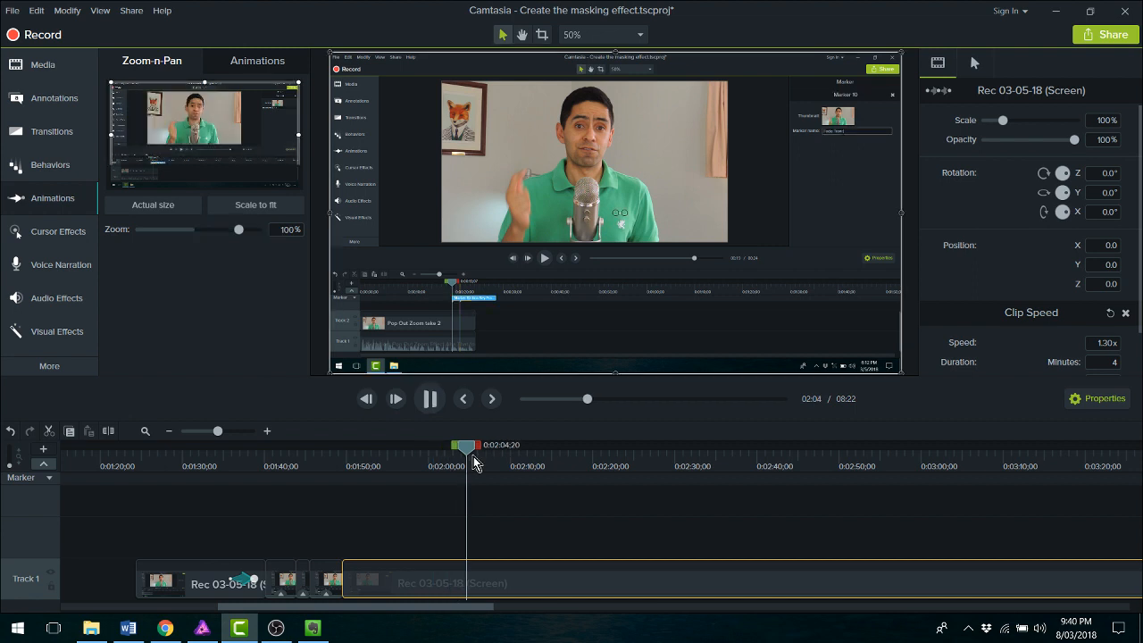
{"action": "left_click", "coordinate": [229, 456]}
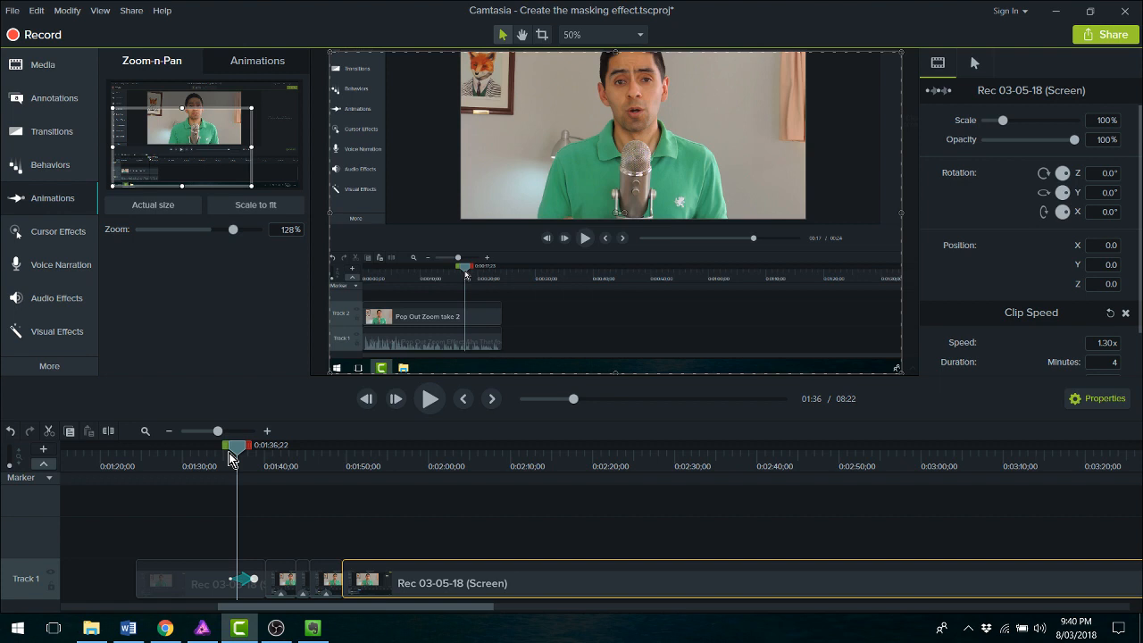
{"action": "key", "text": "space"}
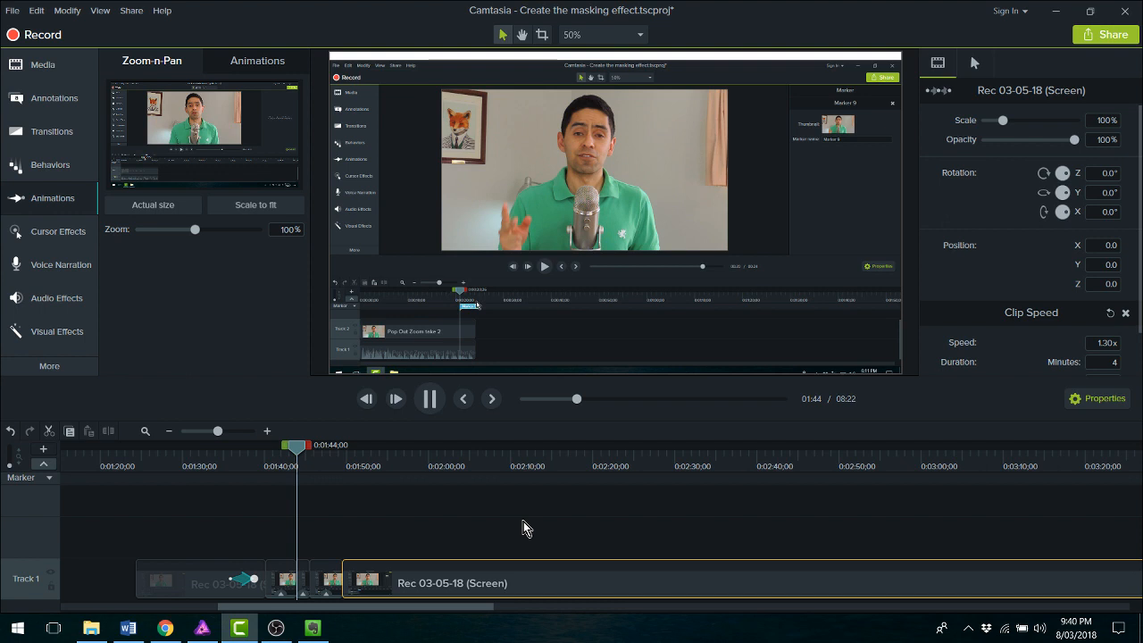
{"action": "left_click", "coordinate": [265, 453]}
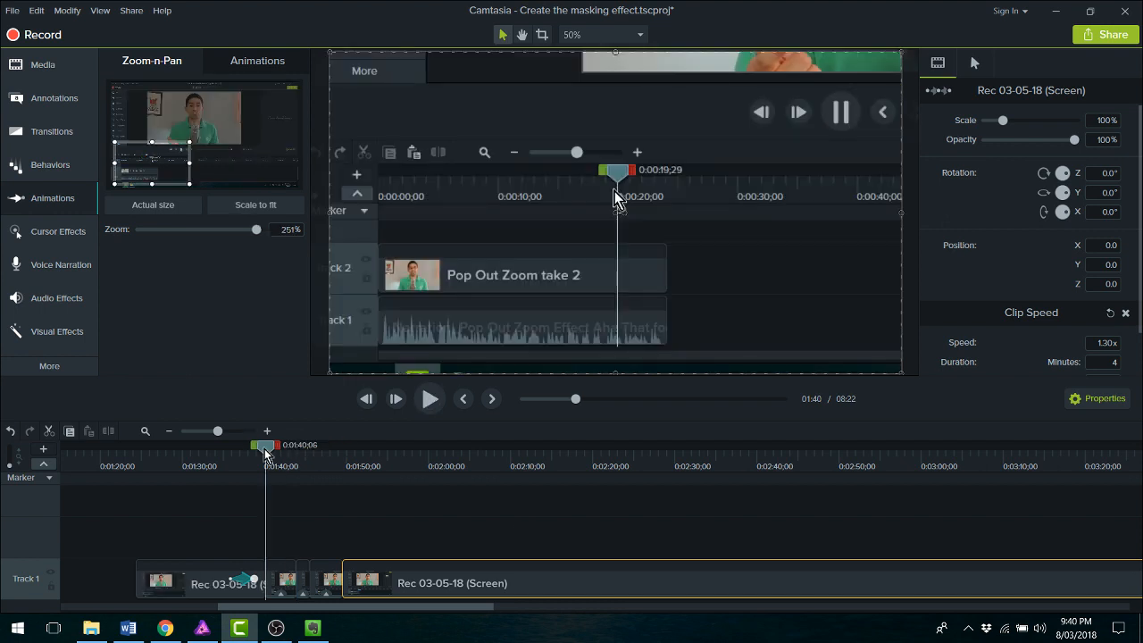
{"action": "left_click_drag", "start_coordinate": [266, 454], "coordinate": [226, 451]}
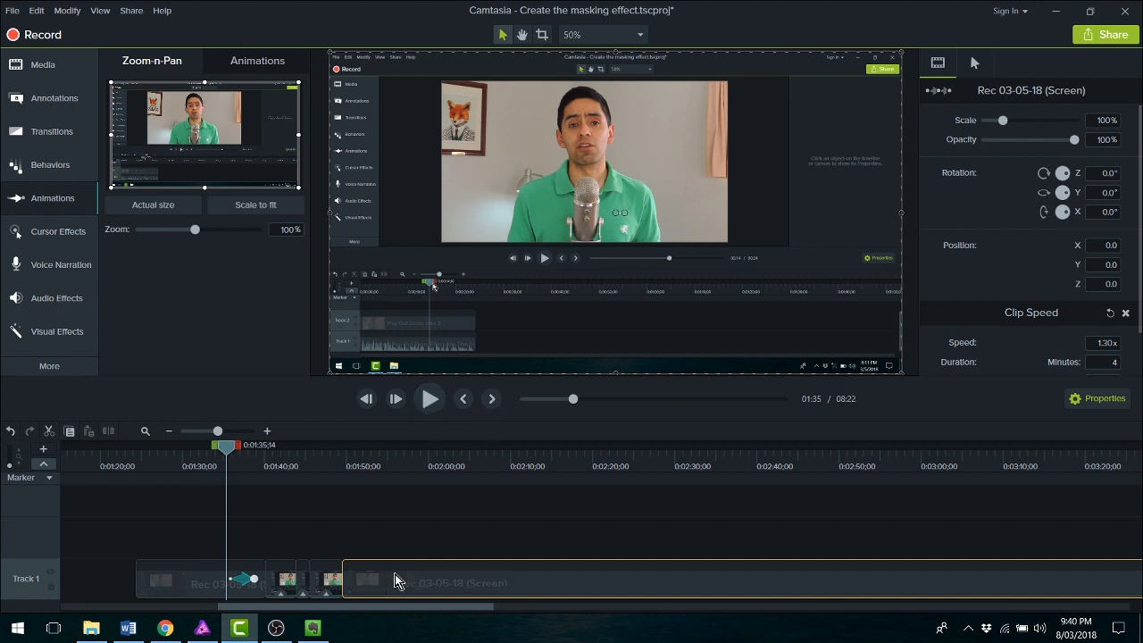
{"action": "key", "text": "space"}
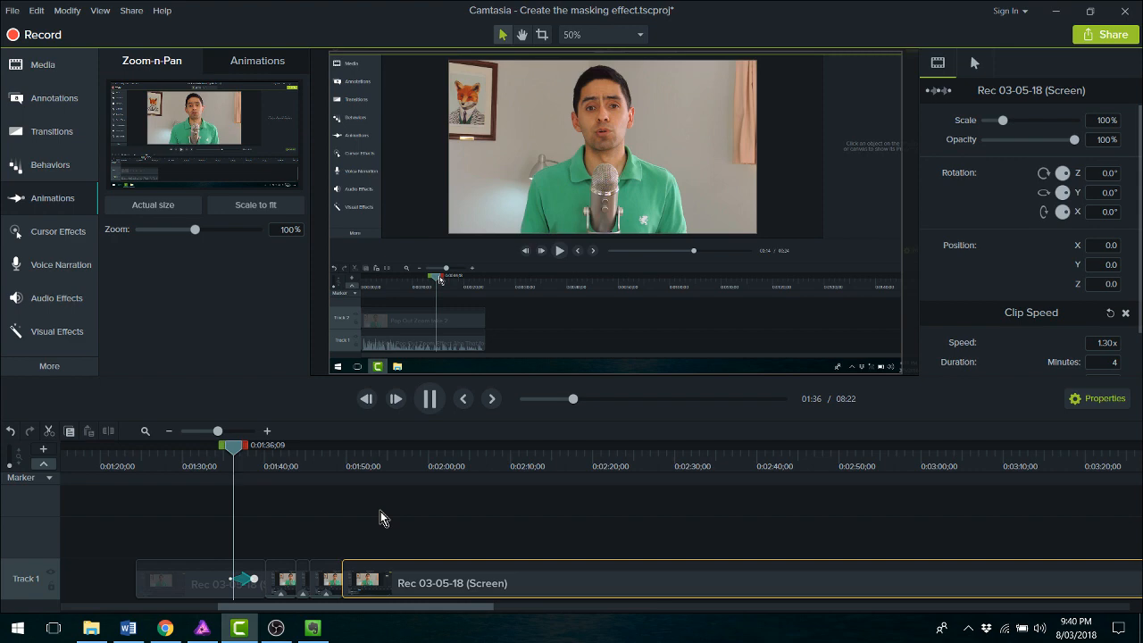
{"action": "key", "text": "space"}
{"action": "left_click_drag", "start_coordinate": [251, 449], "coordinate": [216, 451]}
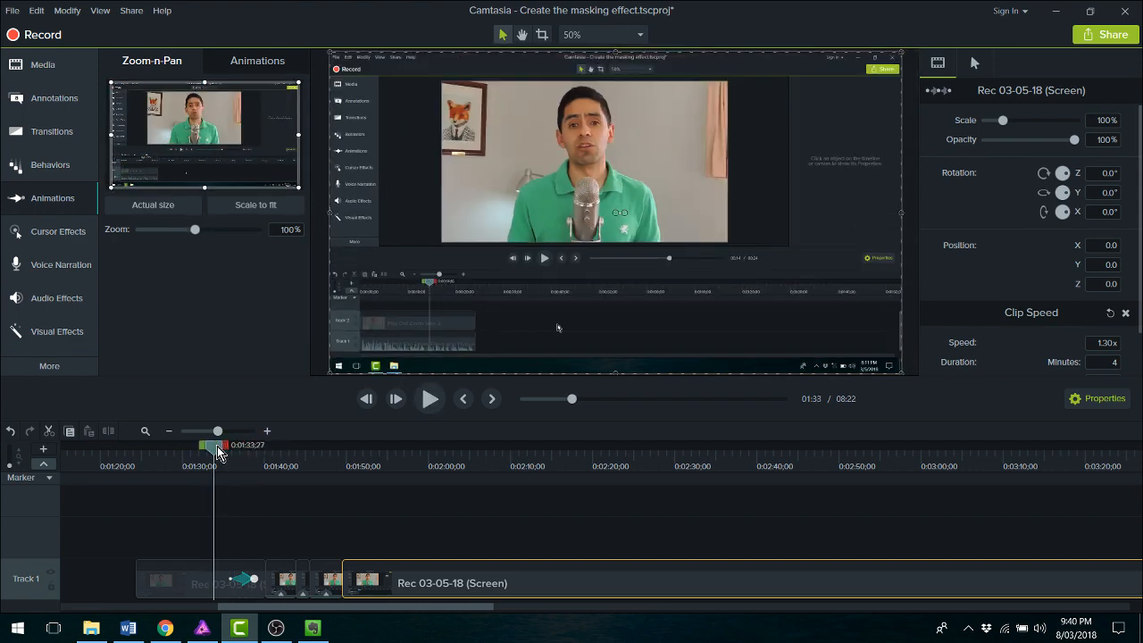
{"action": "key", "text": "space"}
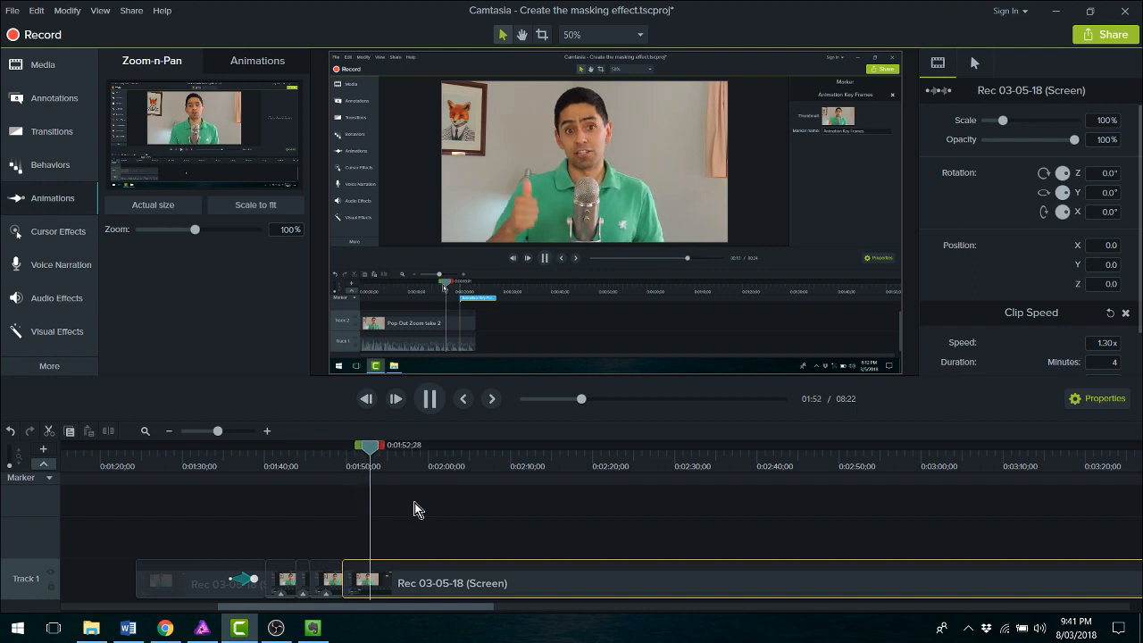
{"action": "key", "text": "space"}
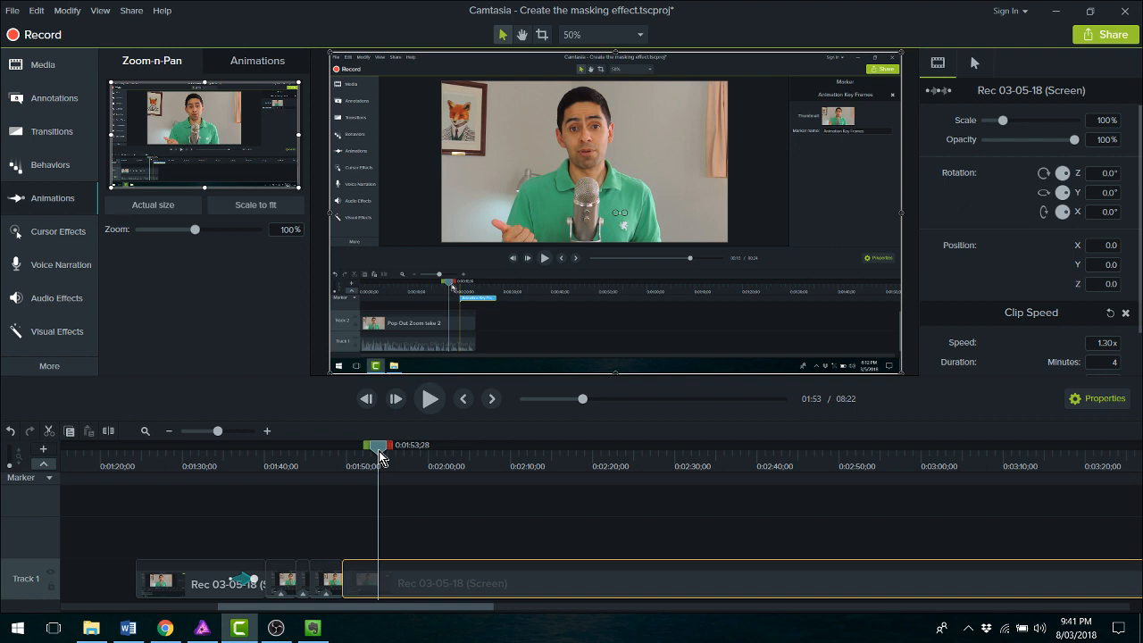
Step: Replay the full-view part after the marker name zoom and split its recording clip at 0:01:57;07
{"action": "left_click", "coordinate": [432, 401]}
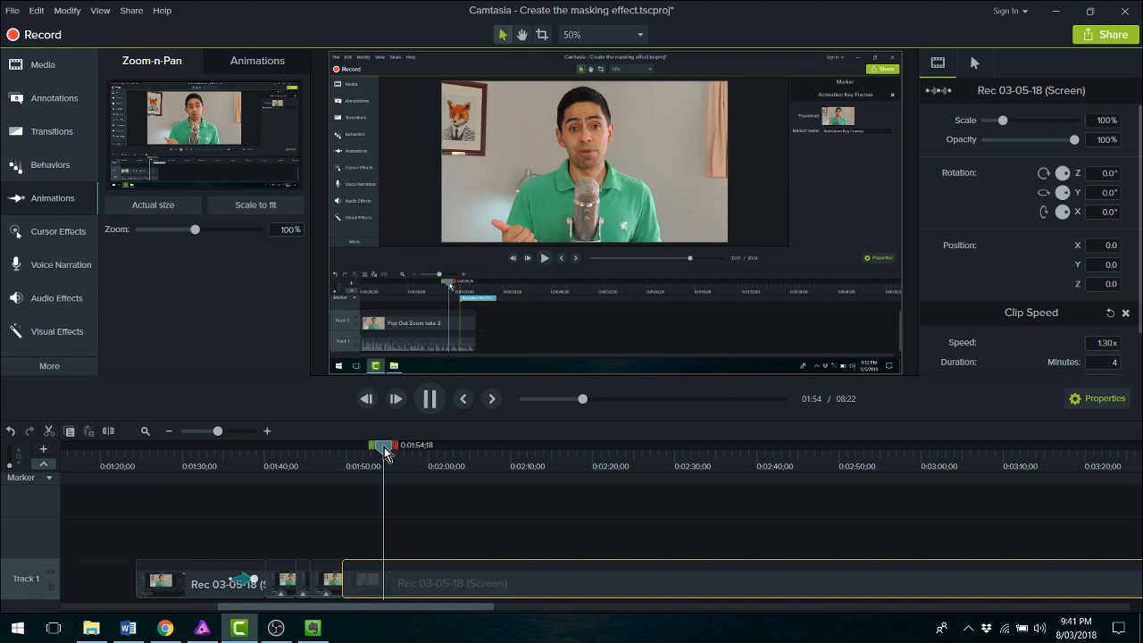
{"action": "left_click", "coordinate": [435, 401]}
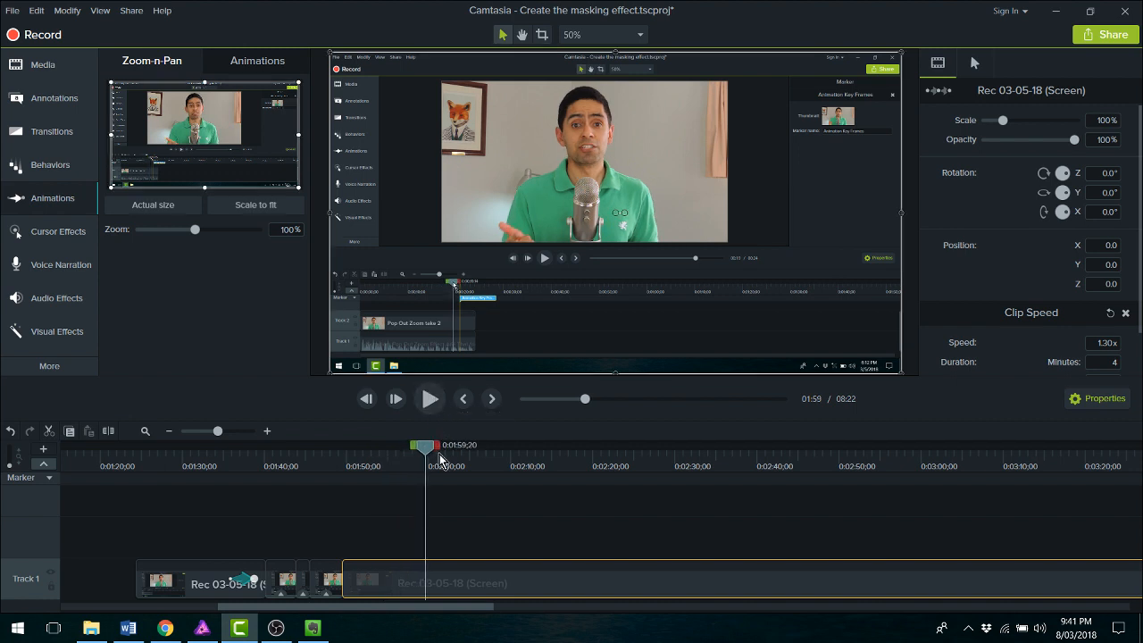
{"action": "left_click_drag", "start_coordinate": [440, 460], "coordinate": [374, 455]}
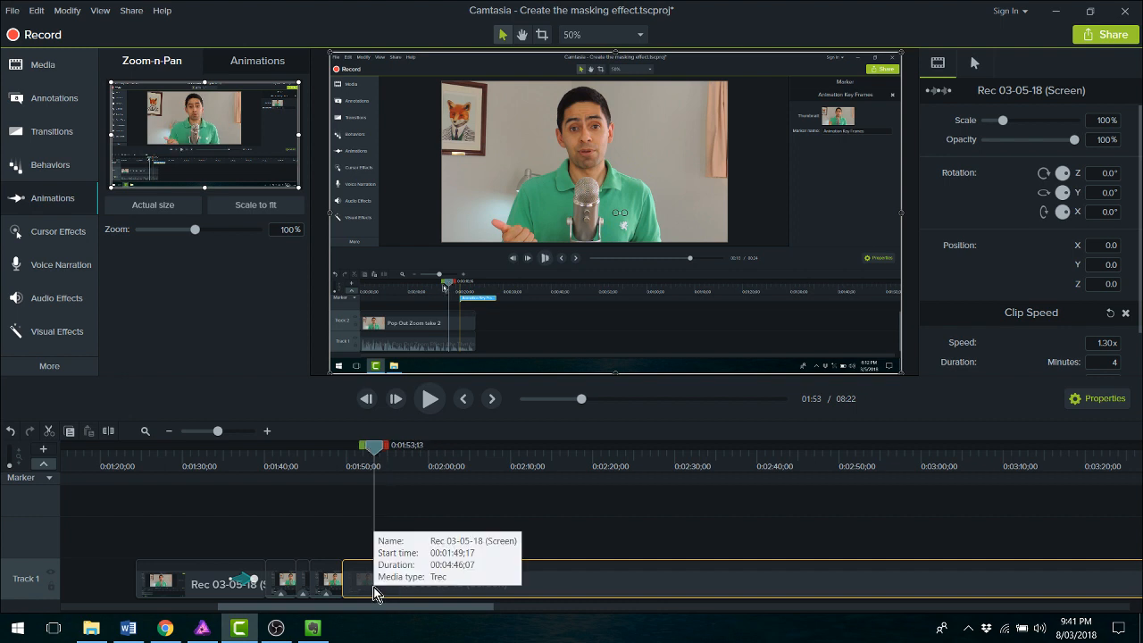
{"action": "right_click", "coordinate": [379, 576]}
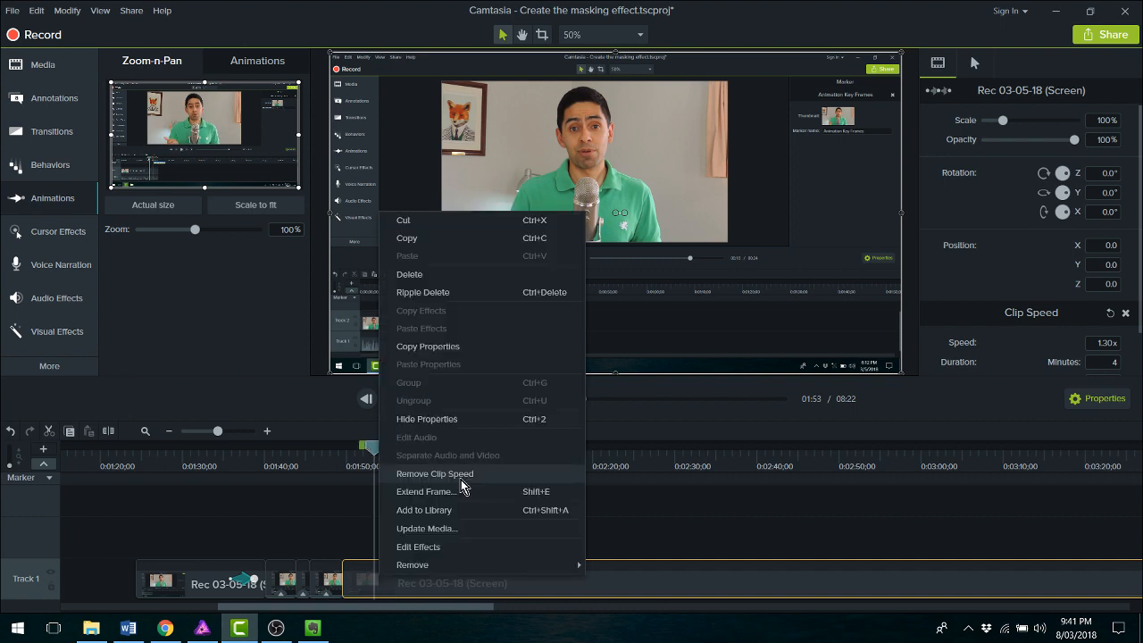
{"action": "left_click", "coordinate": [379, 448]}
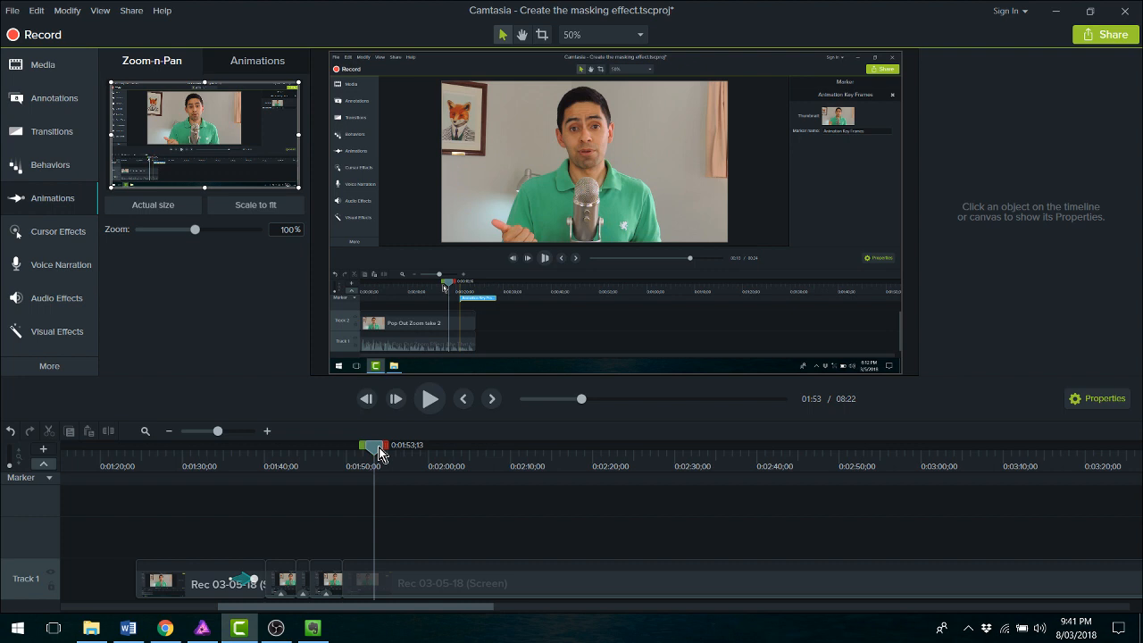
{"action": "left_click_drag", "start_coordinate": [379, 449], "coordinate": [335, 448]}
{"action": "left_click", "coordinate": [429, 407]}
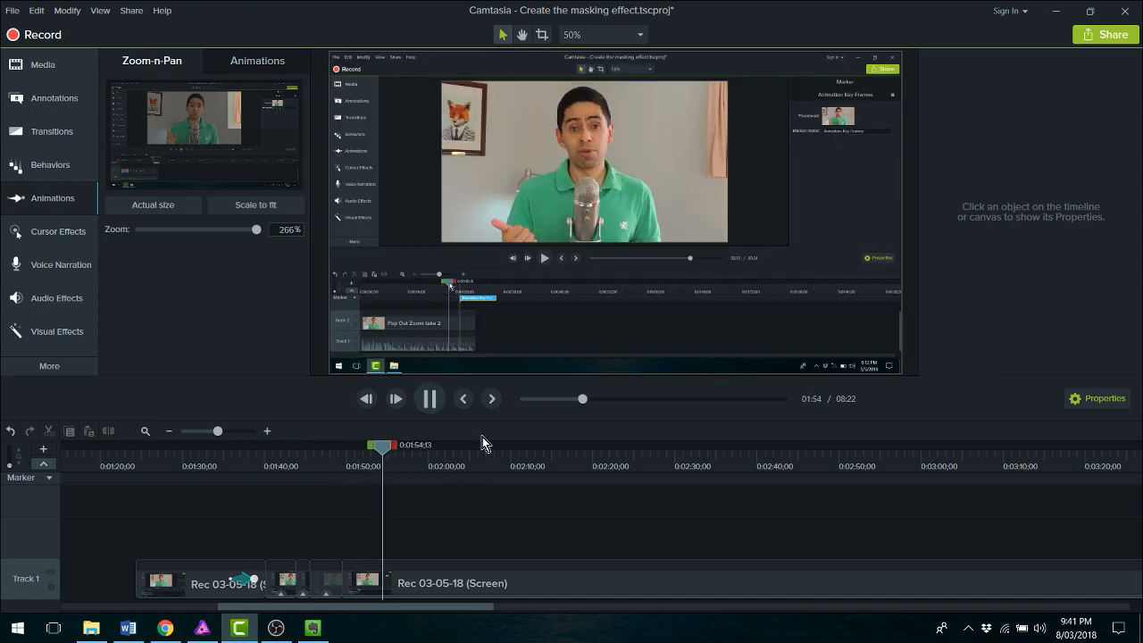
{"action": "left_click", "coordinate": [432, 405]}
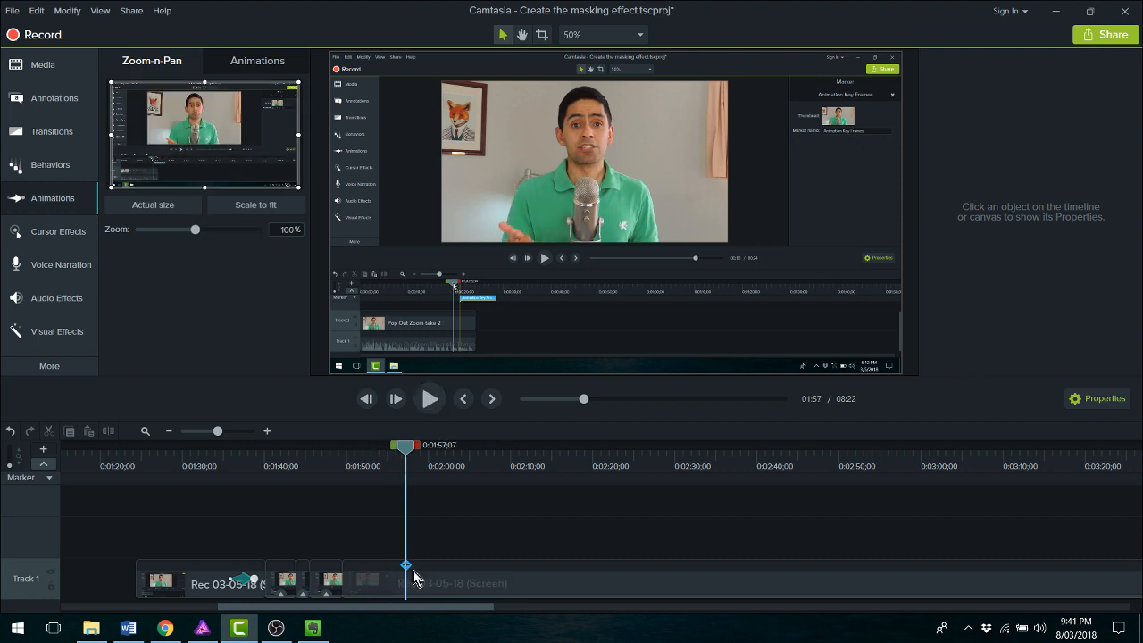
{"action": "left_click", "coordinate": [407, 579]}
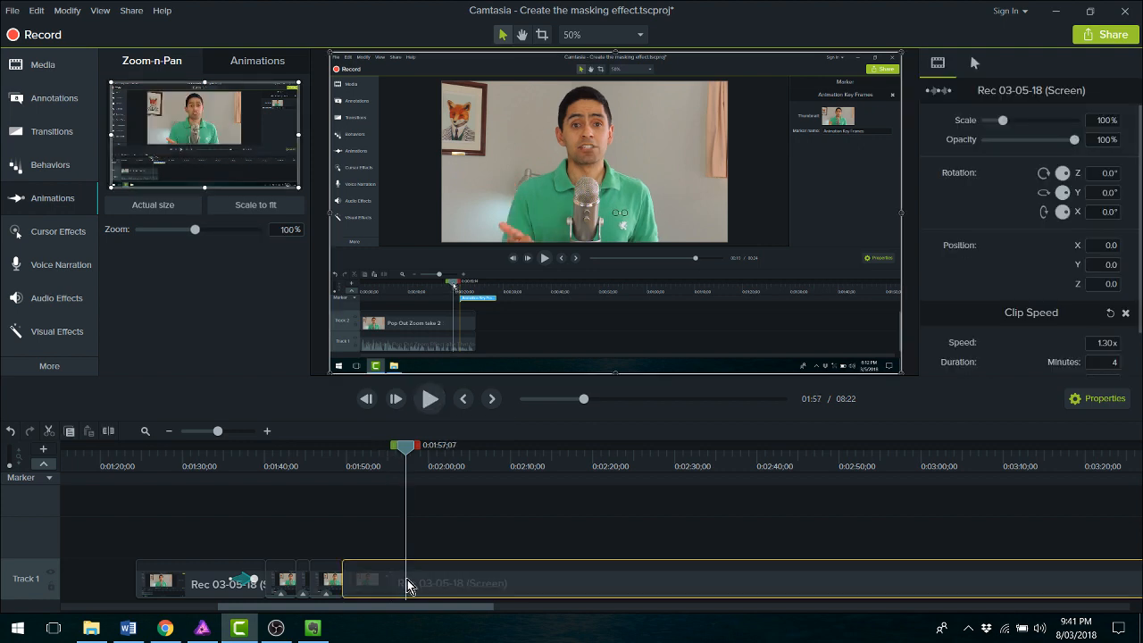
{"action": "key", "text": "s"}
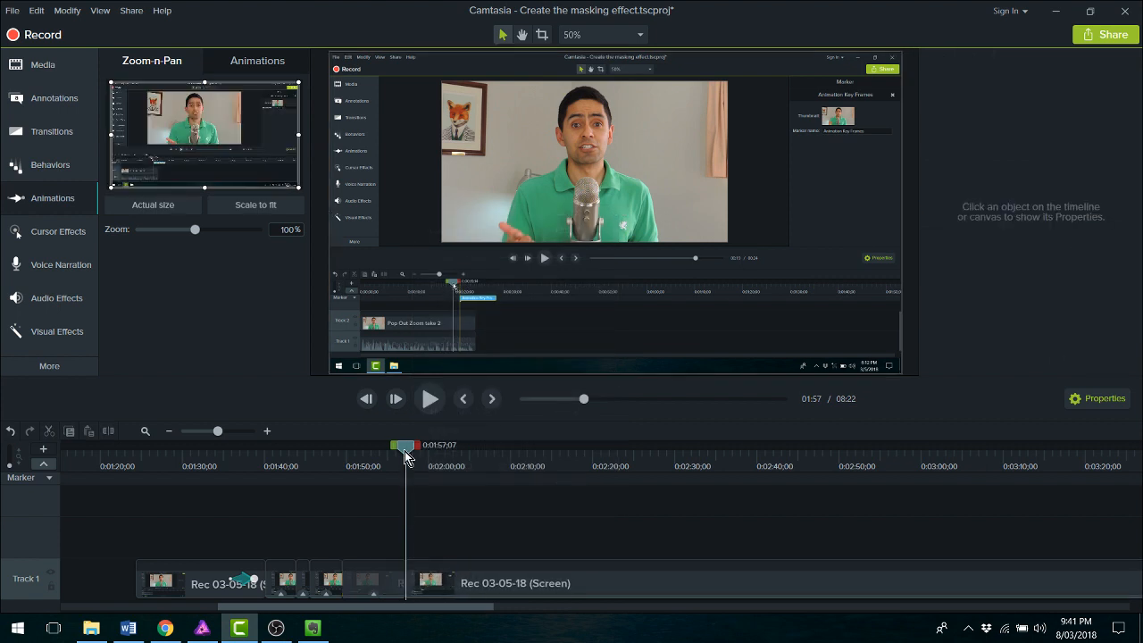
Step: Show the effects of the recording clip after the new split and examine its clip speed along the timeline
{"action": "left_click_drag", "start_coordinate": [406, 457], "coordinate": [444, 457]}
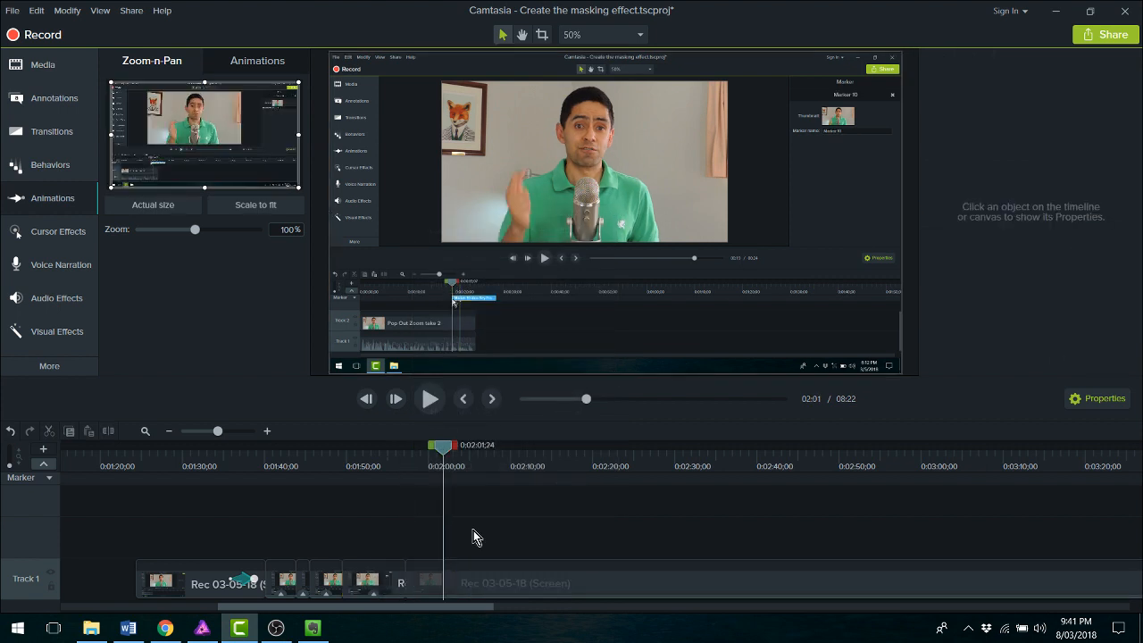
{"action": "right_click", "coordinate": [495, 575]}
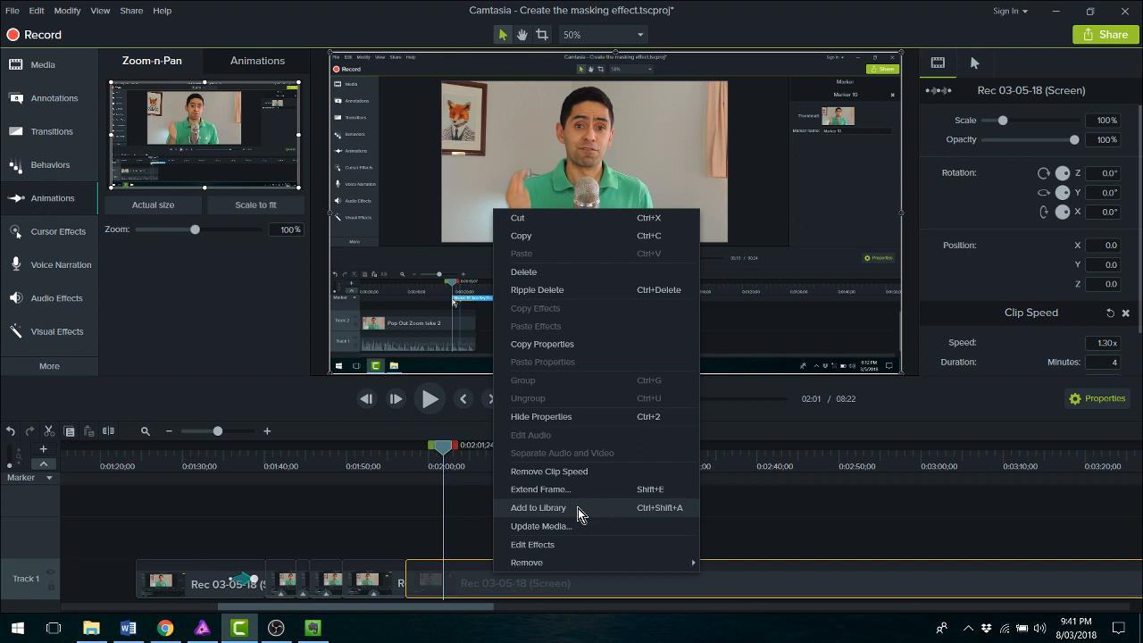
{"action": "left_click", "coordinate": [573, 544]}
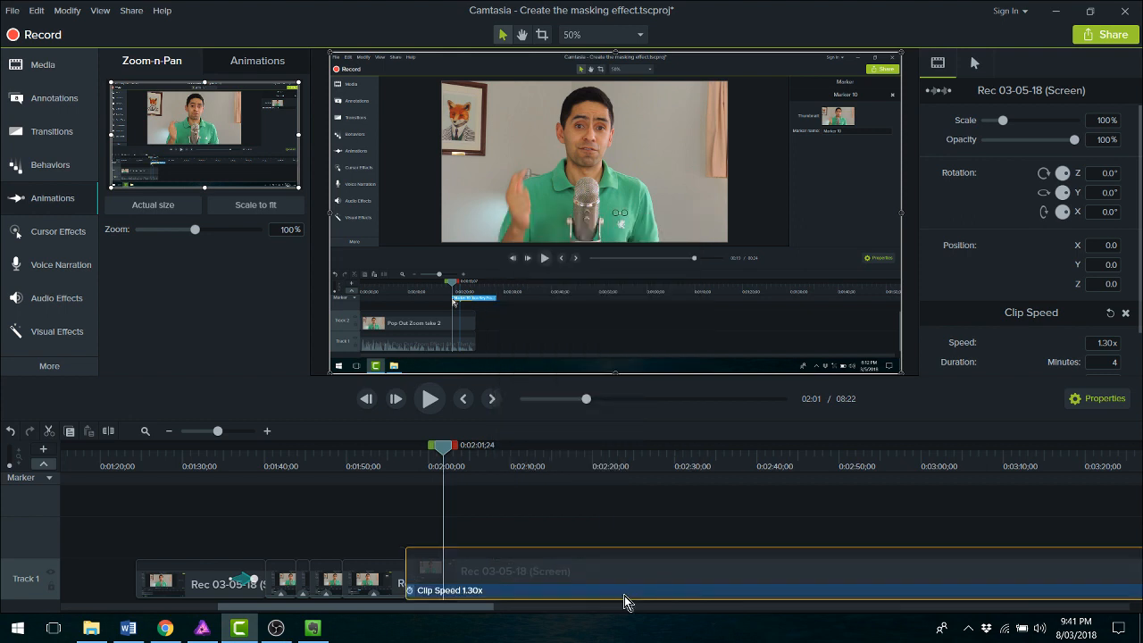
{"action": "scroll", "coordinate": [625, 603], "scroll_direction": "right", "scroll_amount": 5}
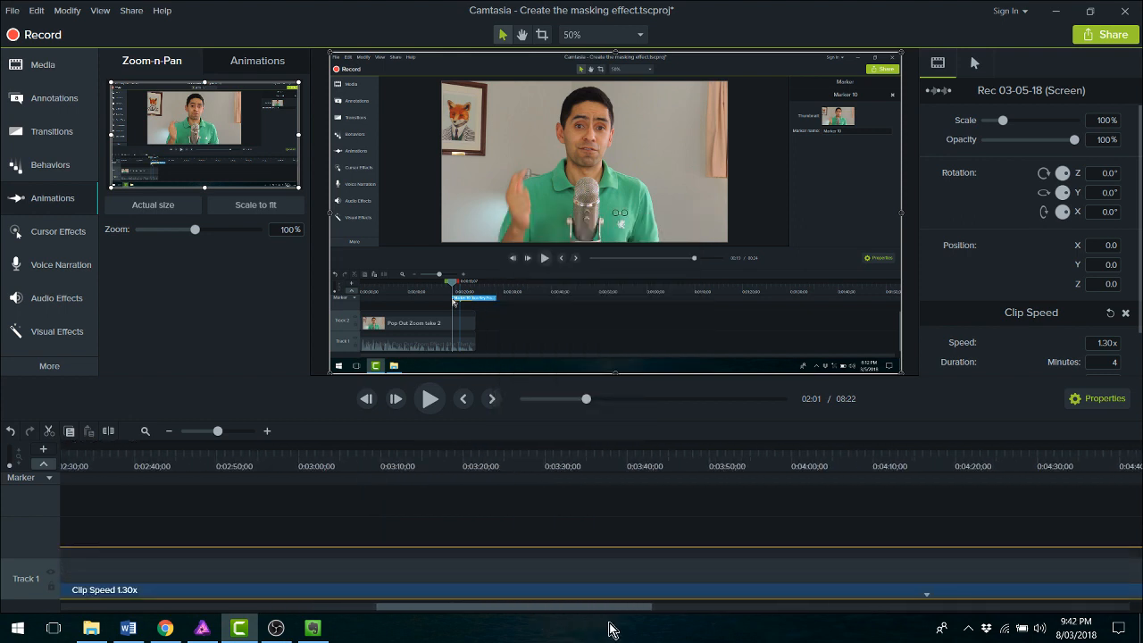
{"action": "left_click_drag", "start_coordinate": [610, 623], "coordinate": [627, 620]}
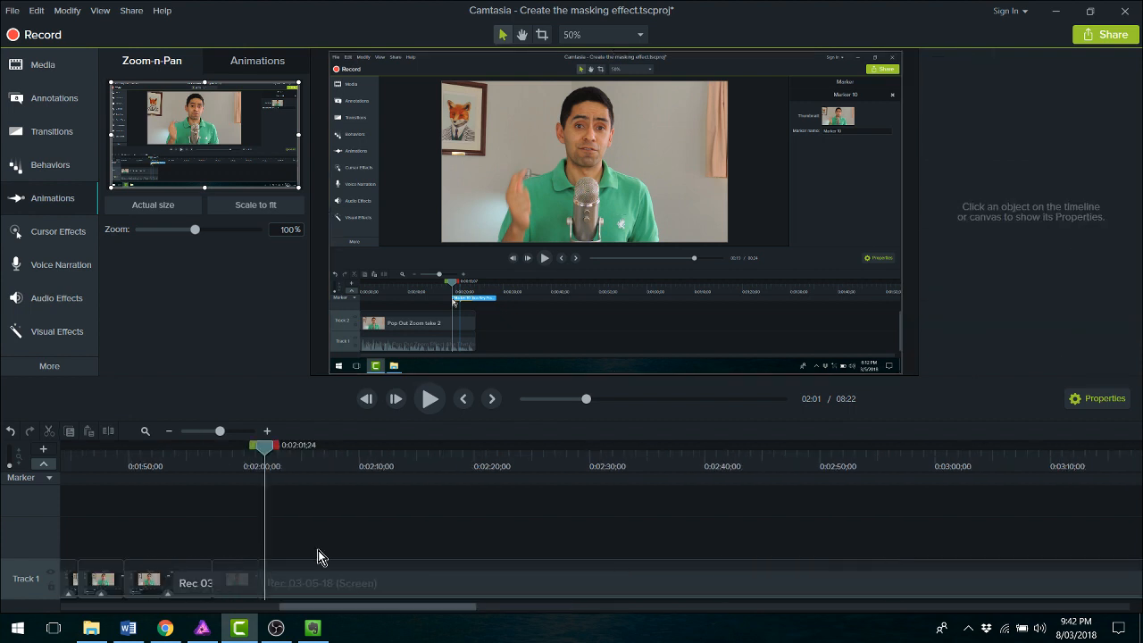
{"action": "scroll", "coordinate": [318, 550], "scroll_direction": "left", "scroll_amount": 2}
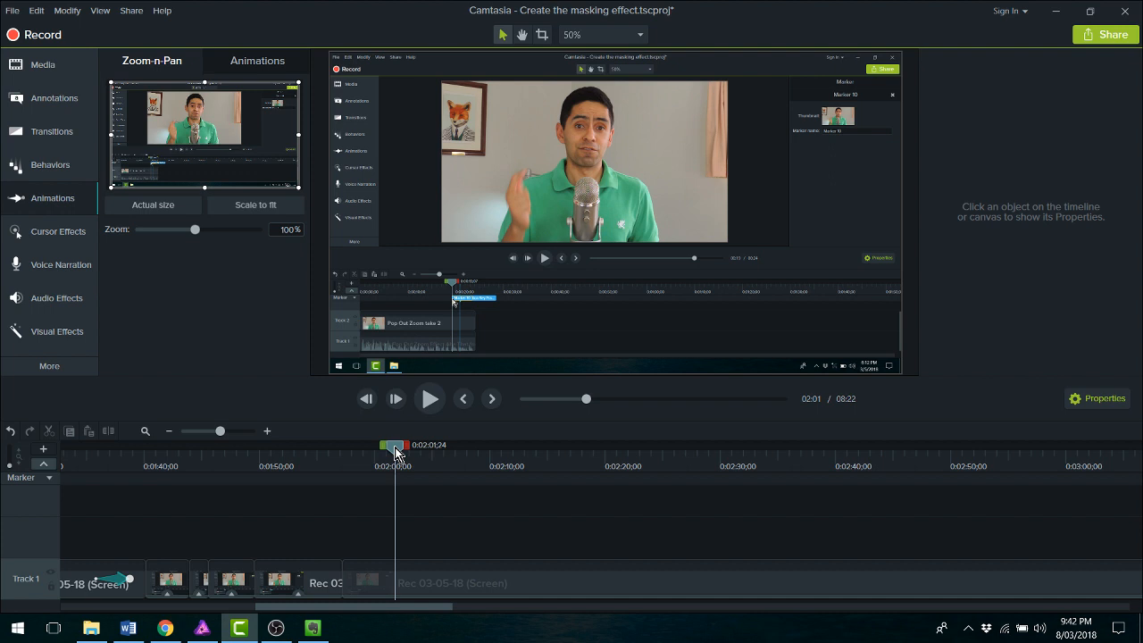
Step: Speed up the short clip starting at 0:01:49;17 to 1.81x and place the following recording clip directly after it
{"action": "left_click", "coordinate": [430, 400]}
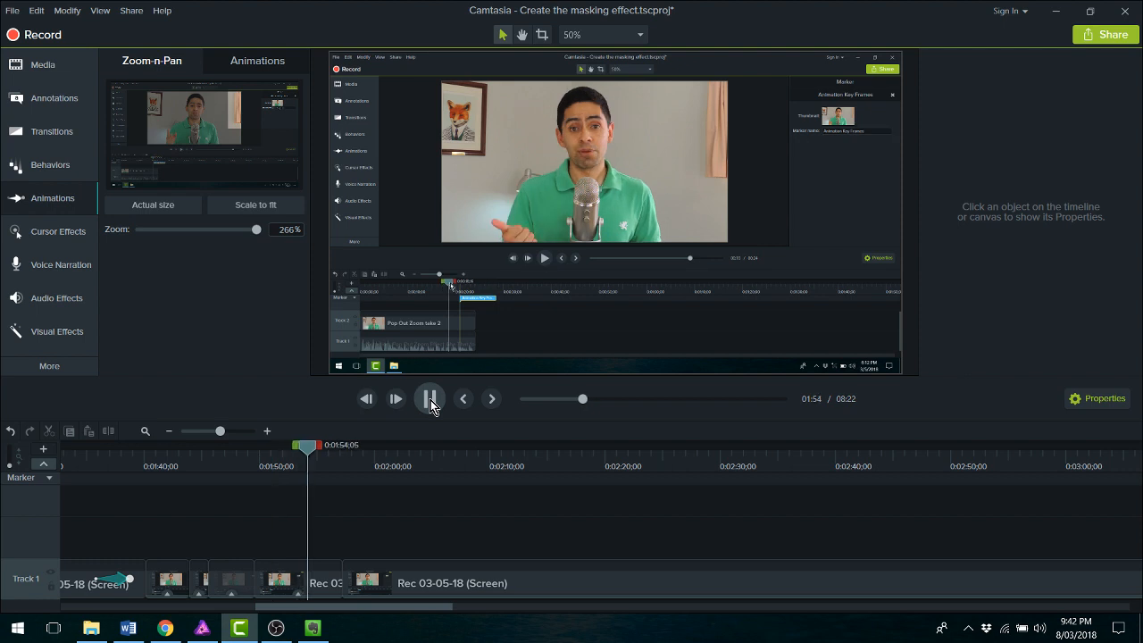
{"action": "left_click", "coordinate": [299, 595]}
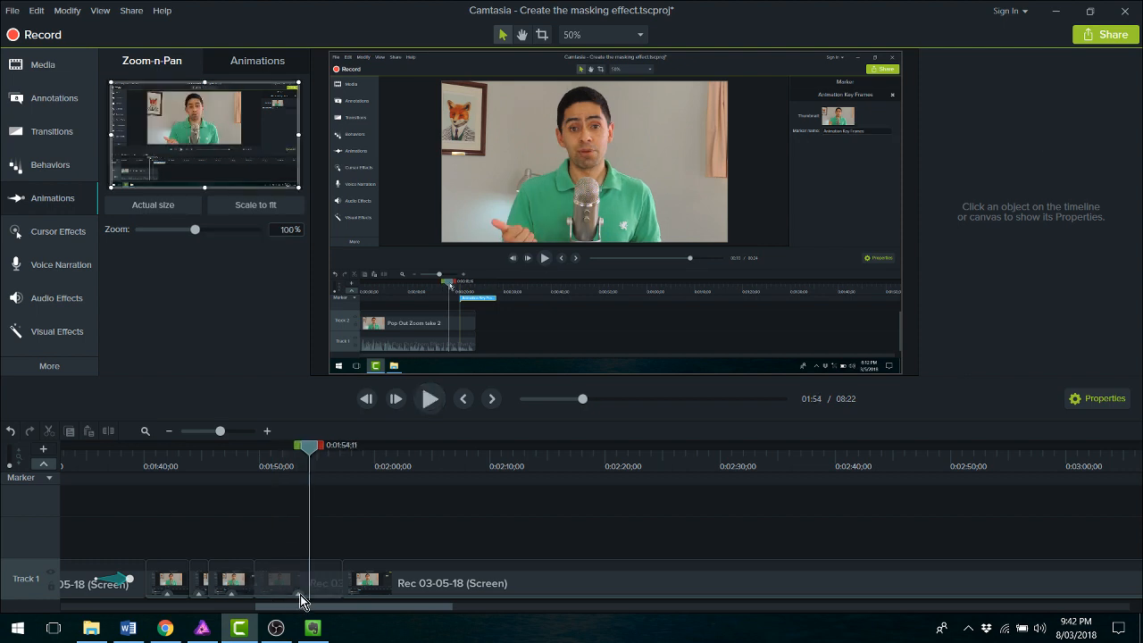
{"action": "left_click", "coordinate": [317, 591]}
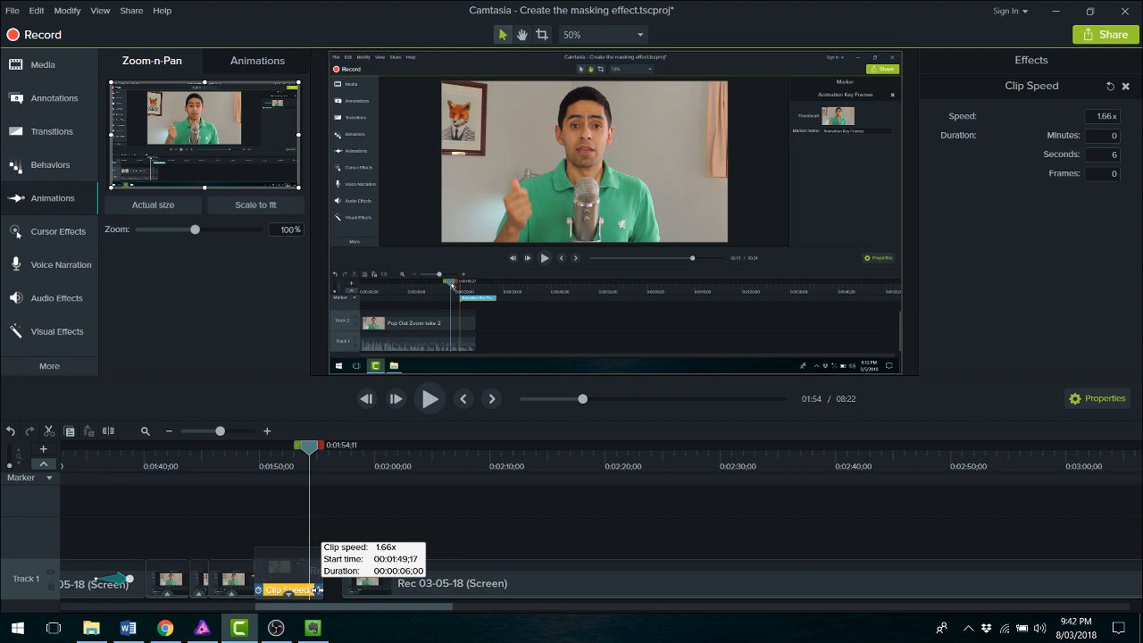
{"action": "left_click_drag", "start_coordinate": [319, 591], "coordinate": [314, 591]}
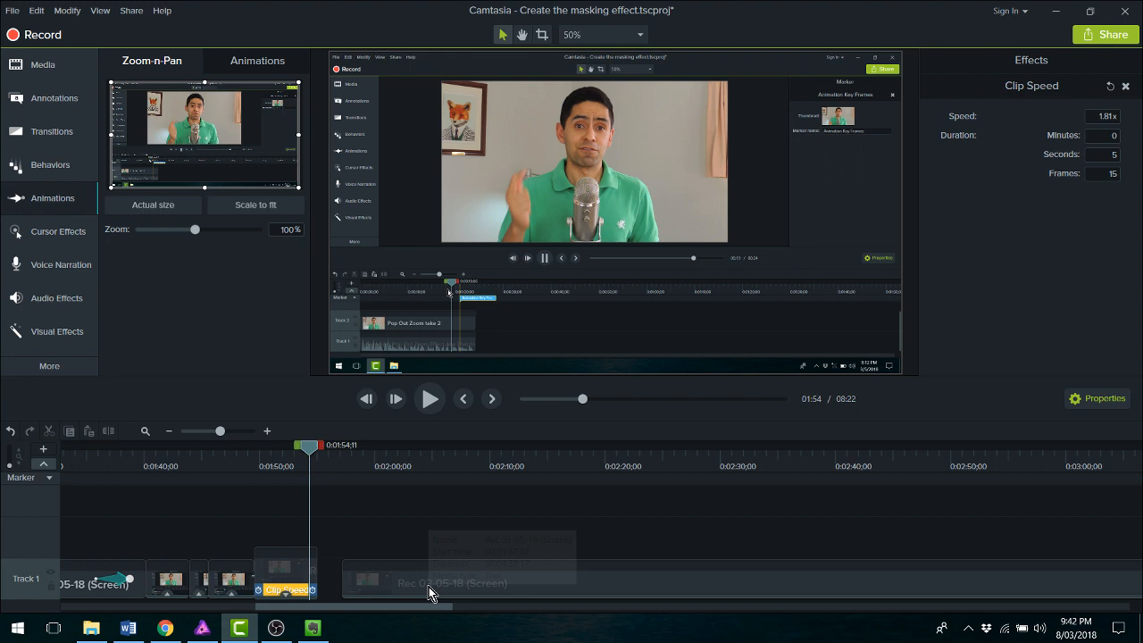
{"action": "left_click", "coordinate": [429, 587]}
Step: Preview the short sped-up clip, raise its speed to 2.39x and close the gap with the following recording clip
{"action": "left_click", "coordinate": [430, 399]}
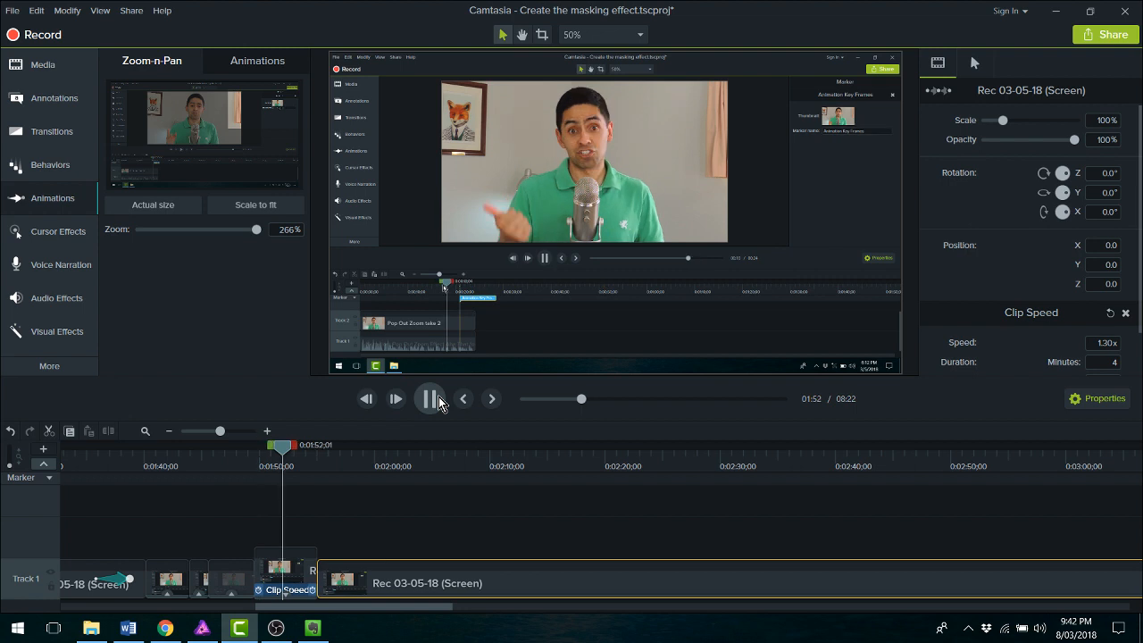
{"action": "left_click", "coordinate": [429, 398]}
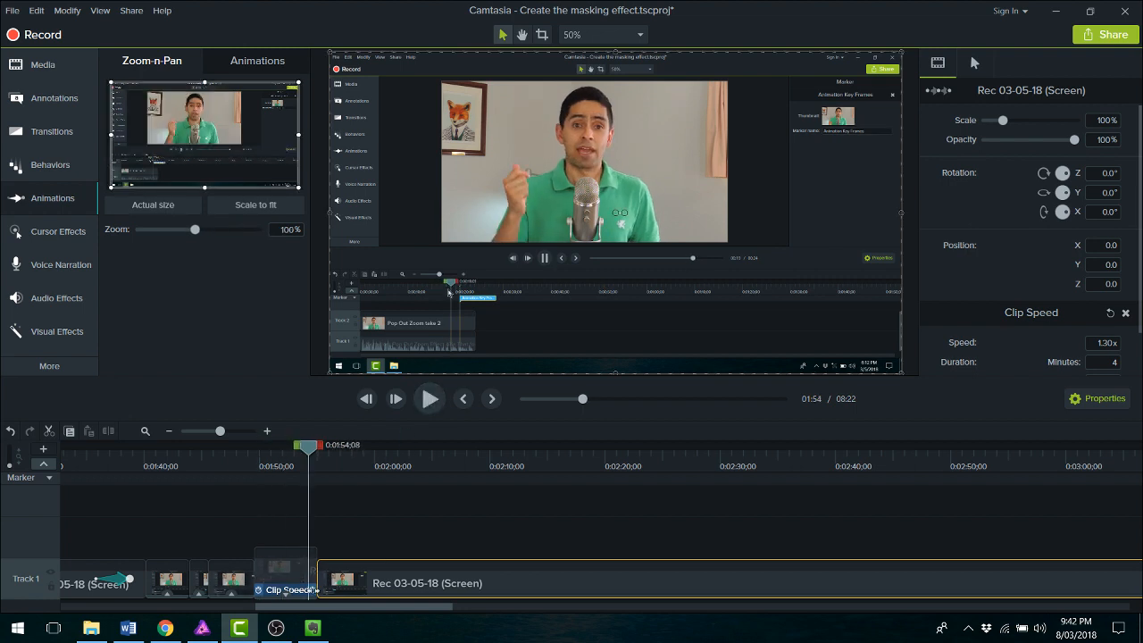
{"action": "left_click", "coordinate": [308, 590]}
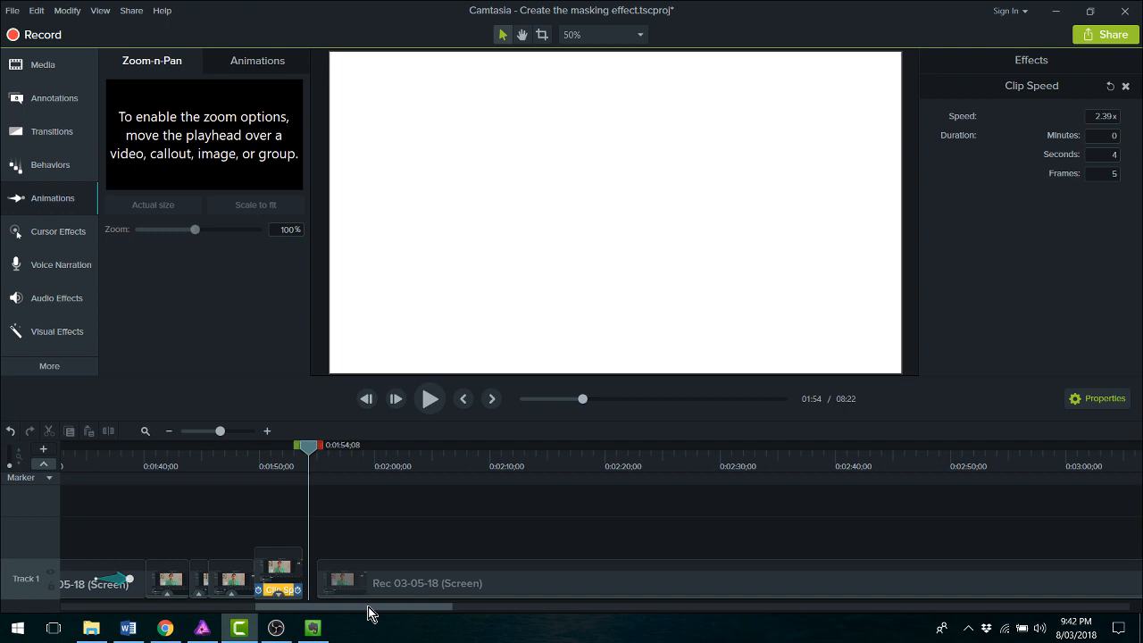
{"action": "left_click", "coordinate": [278, 445]}
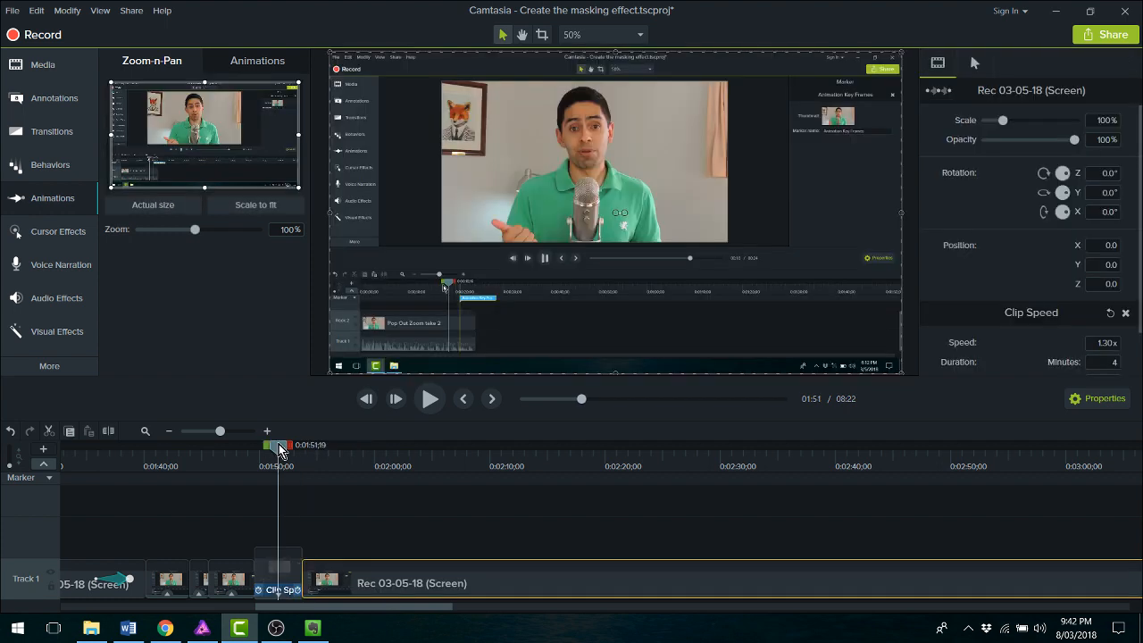
Step: Preview the recording clip after the sped-up clip and split it at 0:01:58;22 and 0:02:23;05
{"action": "left_click", "coordinate": [431, 400]}
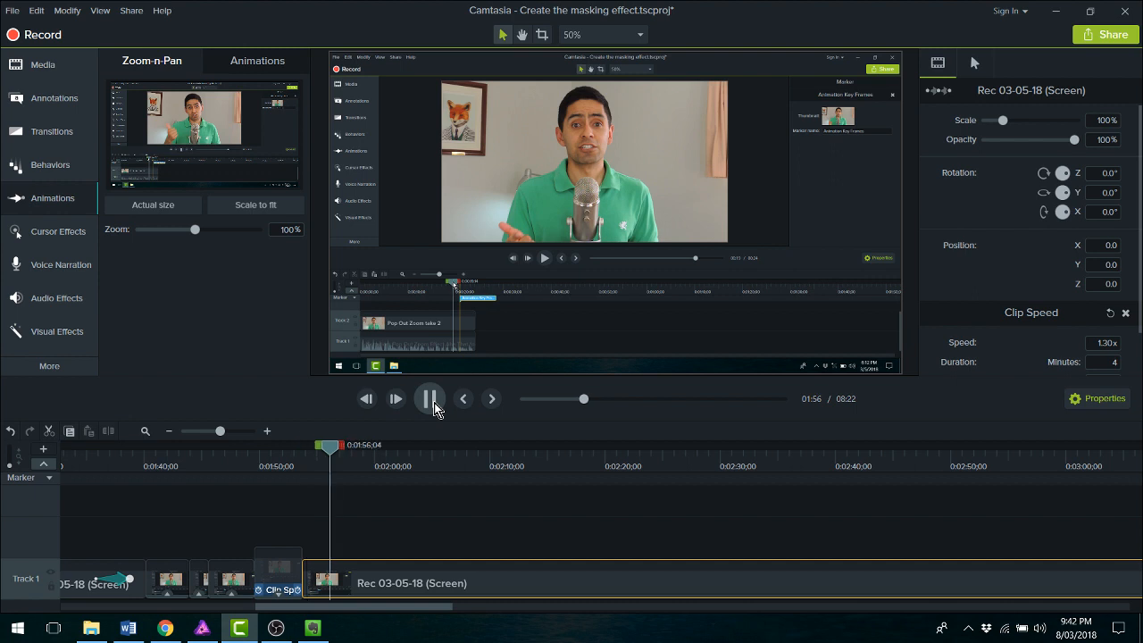
{"action": "left_click", "coordinate": [434, 406]}
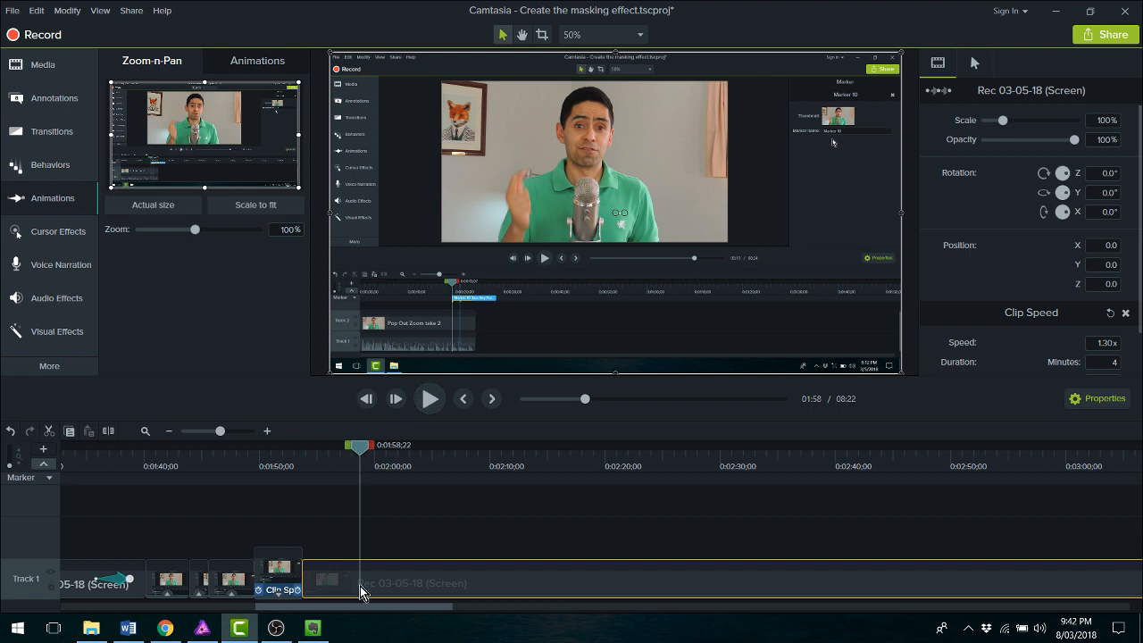
{"action": "left_click", "coordinate": [286, 459]}
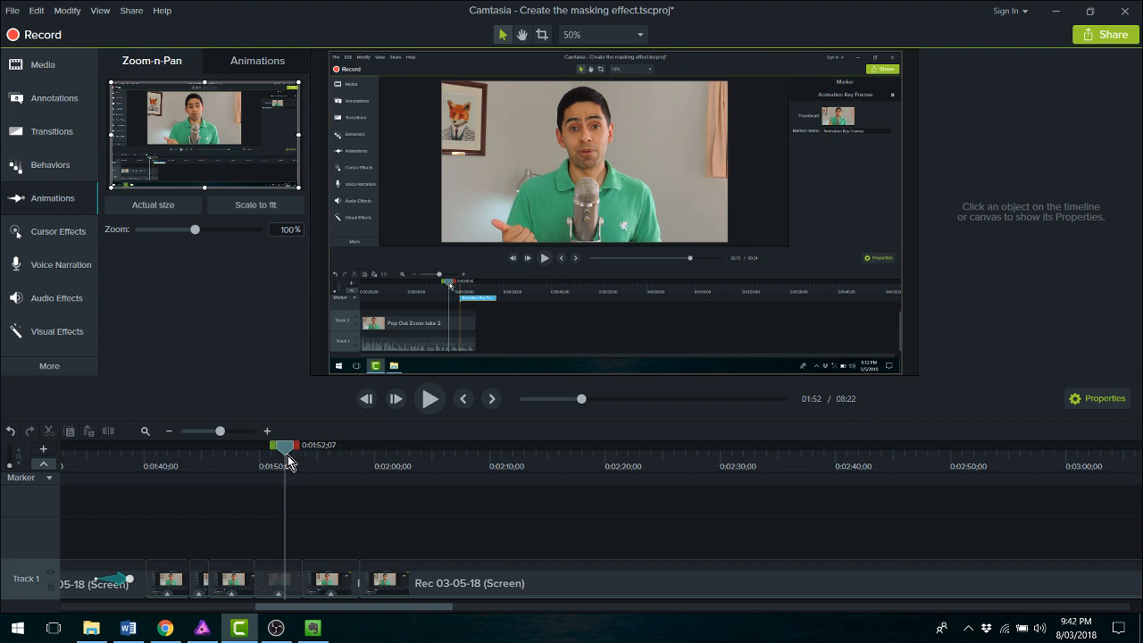
{"action": "left_click_drag", "start_coordinate": [288, 460], "coordinate": [436, 463]}
{"action": "scroll", "coordinate": [392, 514], "scroll_direction": "down", "scroll_amount": 3}
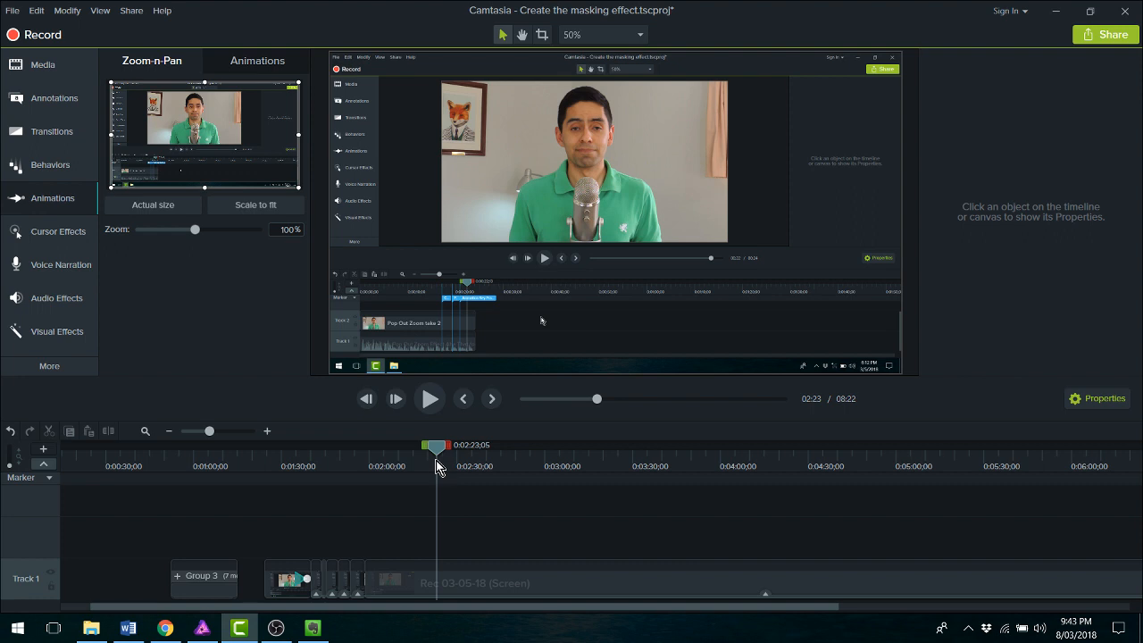
{"action": "left_click", "coordinate": [435, 583]}
{"action": "key", "text": "s"}
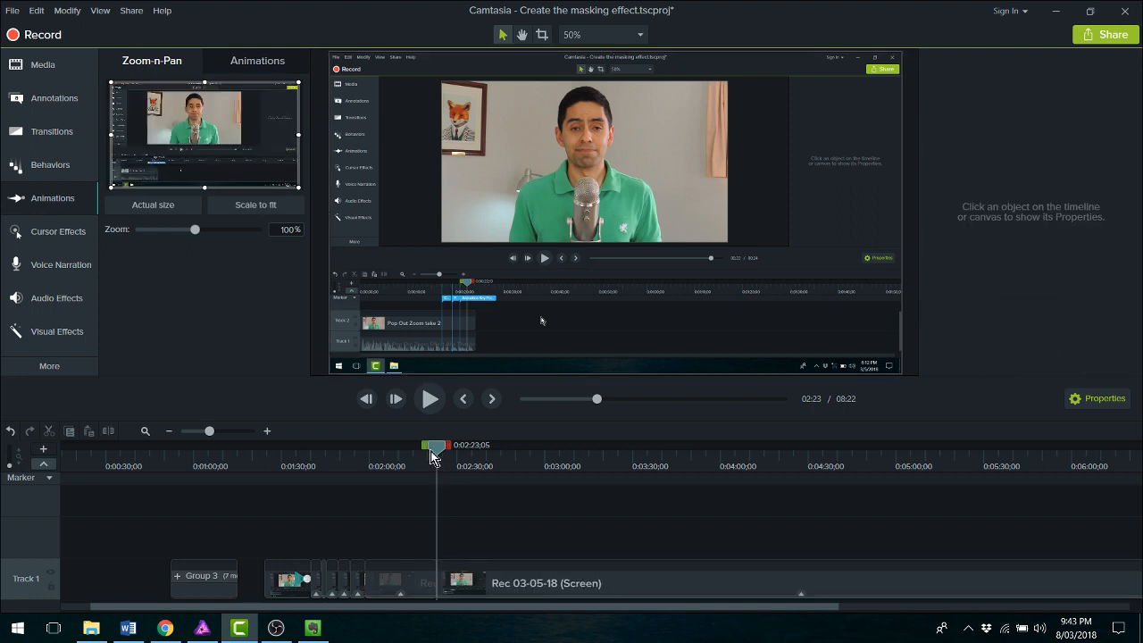
Step: Delete the recording section between the last two splits and close the gap with the following clip
{"action": "left_click_drag", "start_coordinate": [431, 457], "coordinate": [371, 464]}
{"action": "left_click", "coordinate": [405, 580]}
{"action": "key", "text": "Delete"}
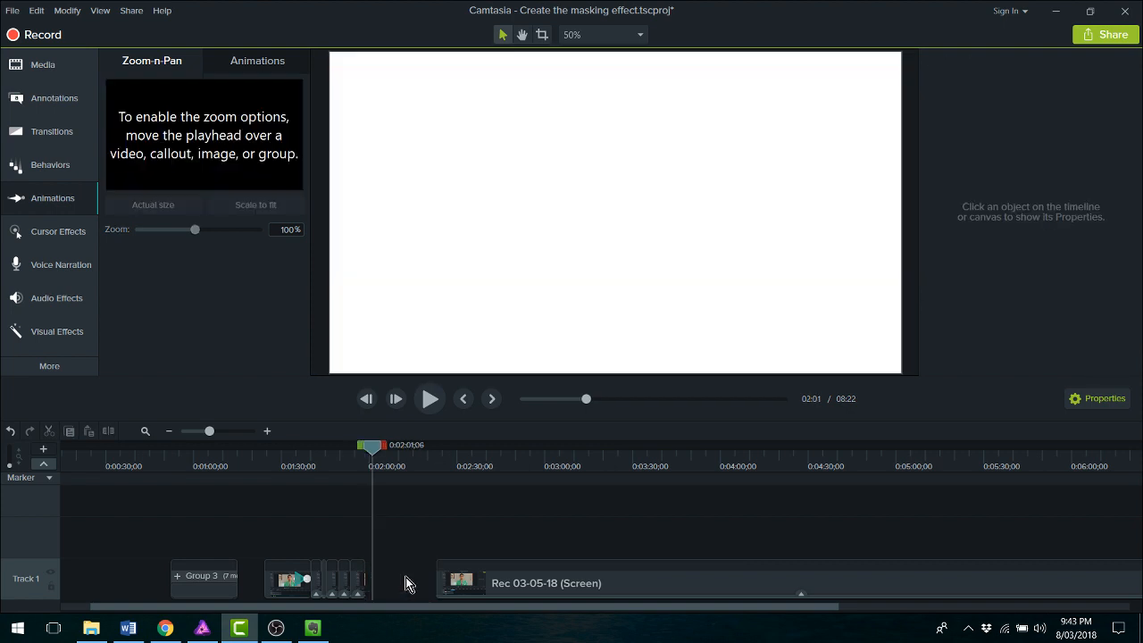
{"action": "left_click_drag", "start_coordinate": [479, 581], "coordinate": [407, 579]}
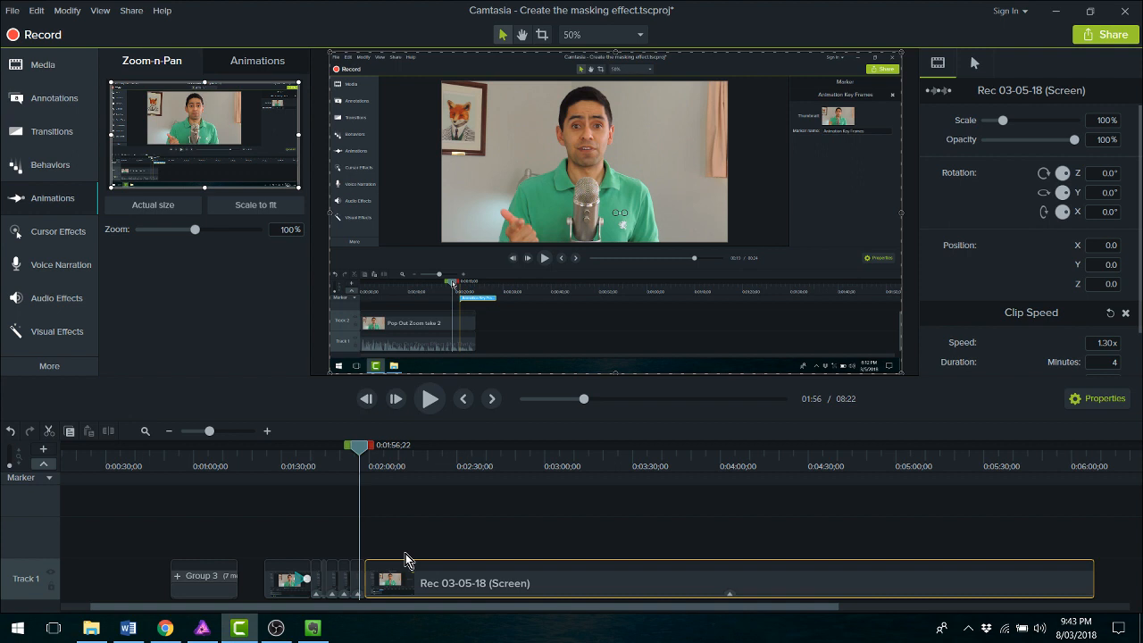
Step: Review the frames around the cut at 0:01:58;22 and add a Fade transition between the two recording clips
{"action": "scroll", "coordinate": [405, 561], "scroll_direction": "up", "scroll_amount": 5}
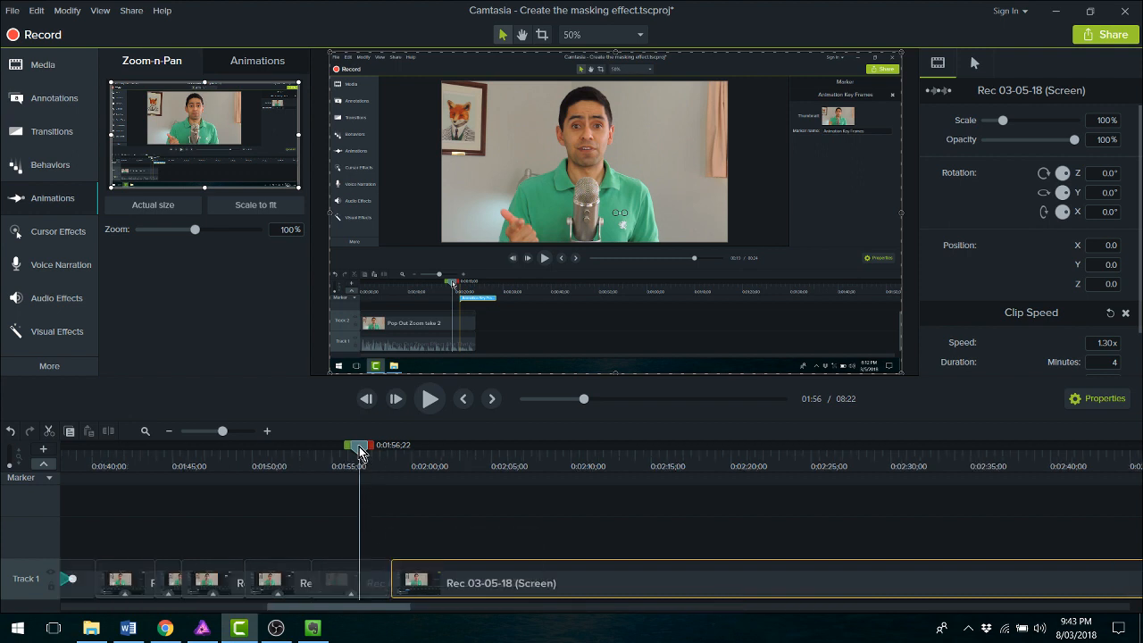
{"action": "left_click_drag", "start_coordinate": [359, 453], "coordinate": [307, 452]}
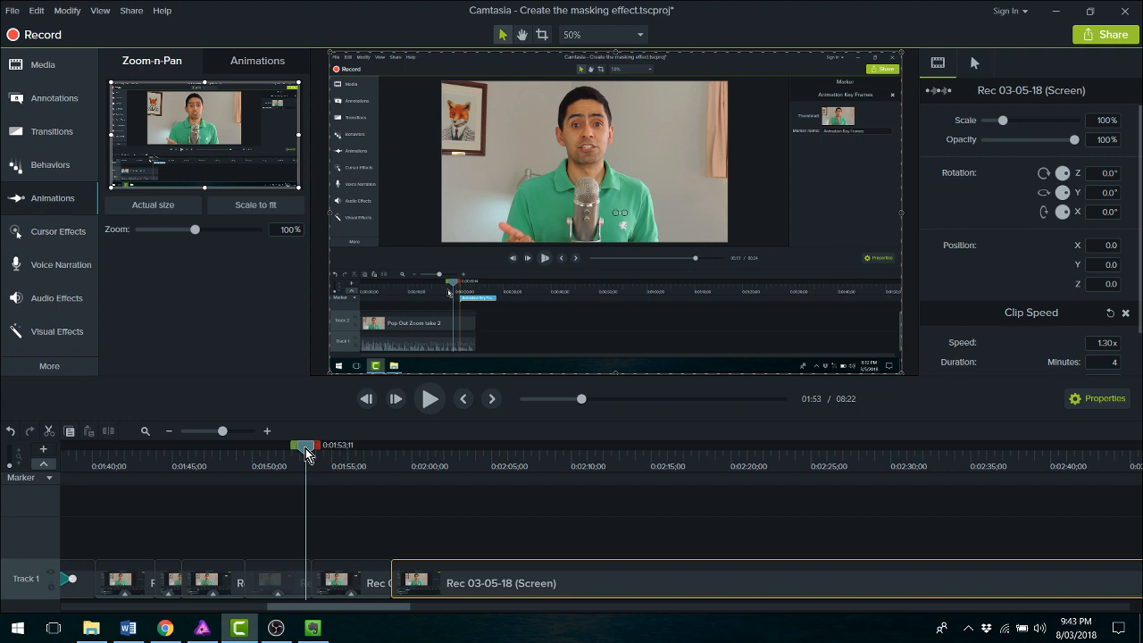
{"action": "left_click_drag", "start_coordinate": [306, 452], "coordinate": [401, 466]}
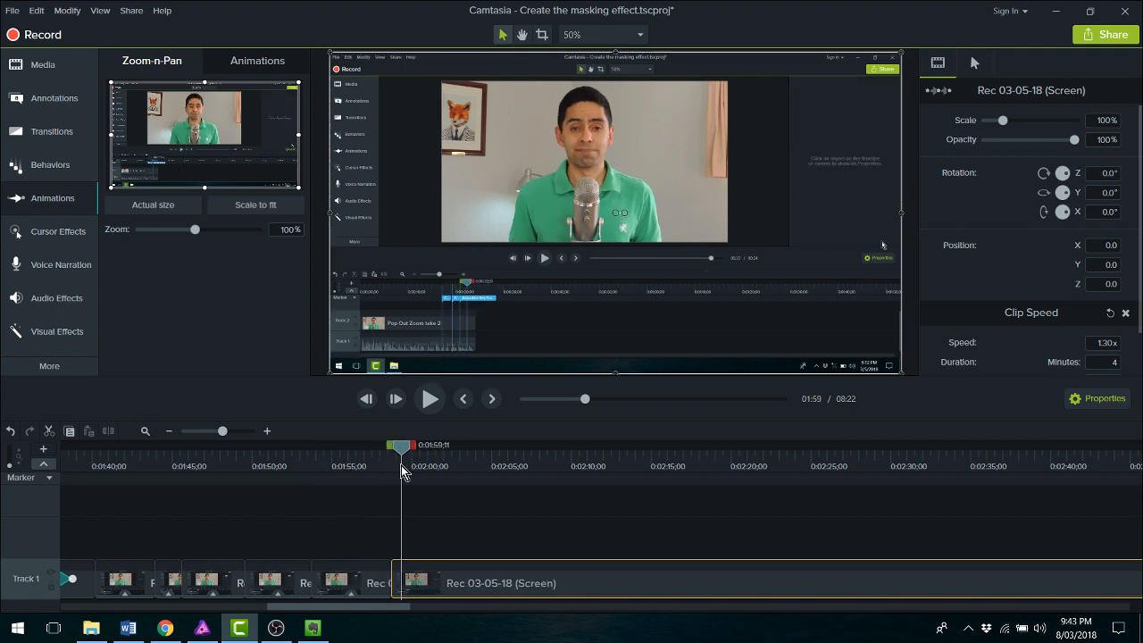
{"action": "left_click", "coordinate": [85, 141]}
{"action": "left_click_drag", "start_coordinate": [153, 134], "coordinate": [390, 589]}
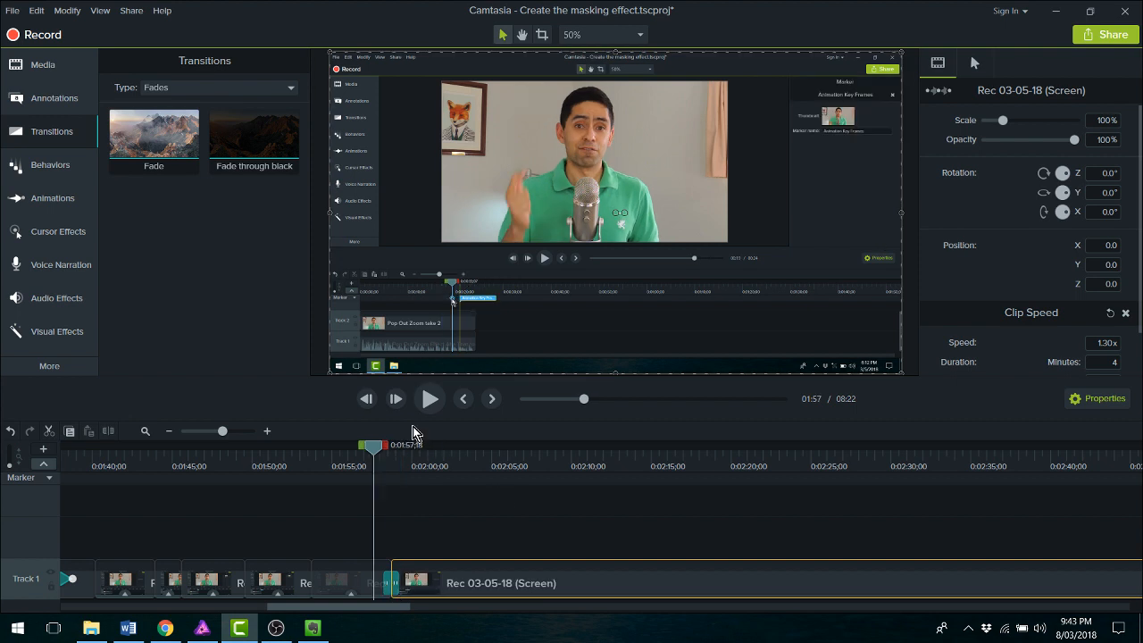
Step: Play back the fade transition and inspect the recording frames just after it
{"action": "key", "text": "space"}
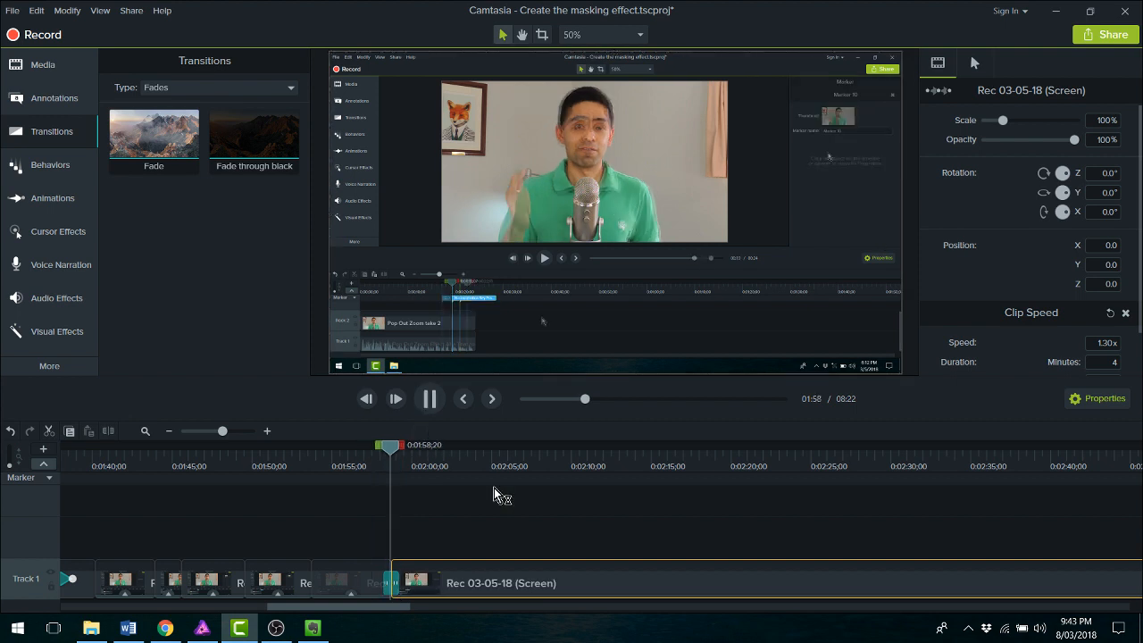
{"action": "left_click", "coordinate": [434, 403]}
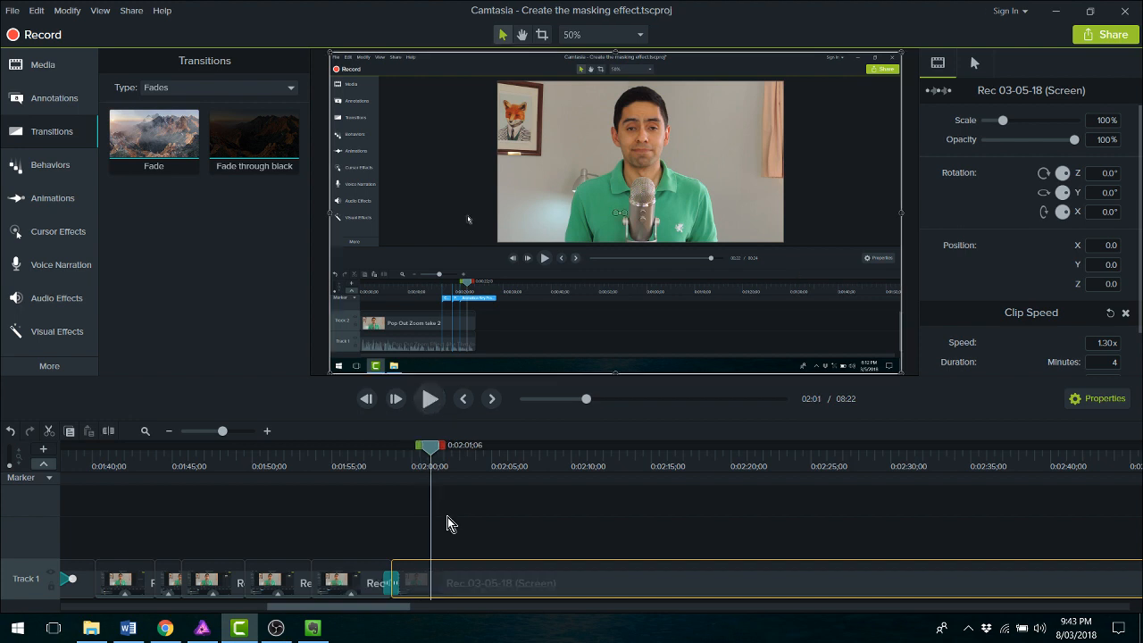
{"action": "left_click", "coordinate": [438, 453]}
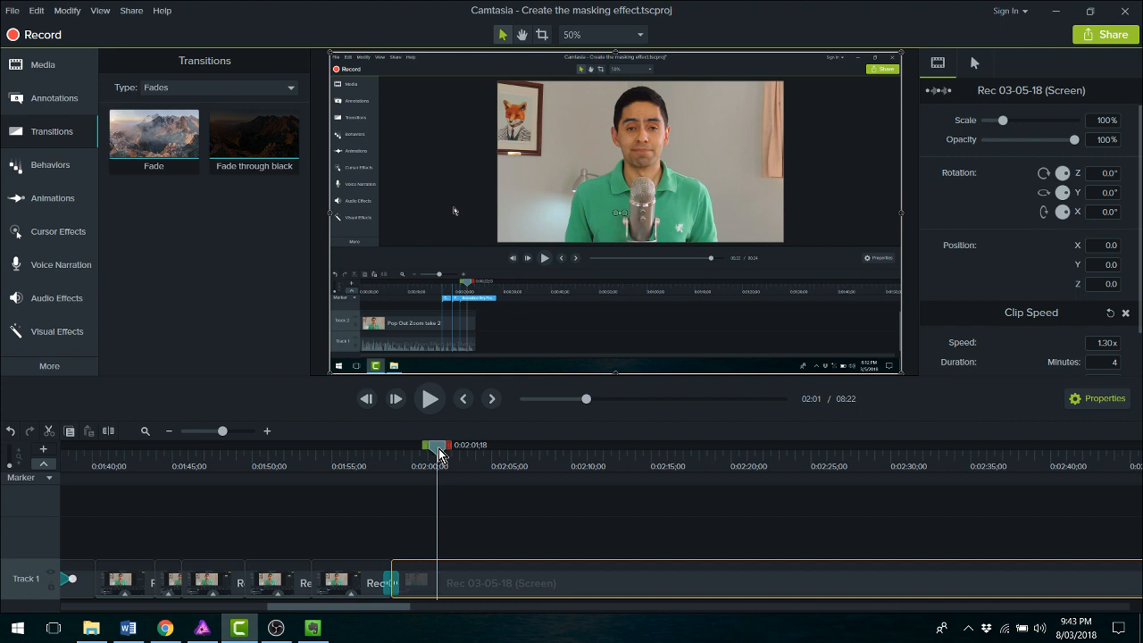
{"action": "left_click_drag", "start_coordinate": [439, 453], "coordinate": [420, 457]}
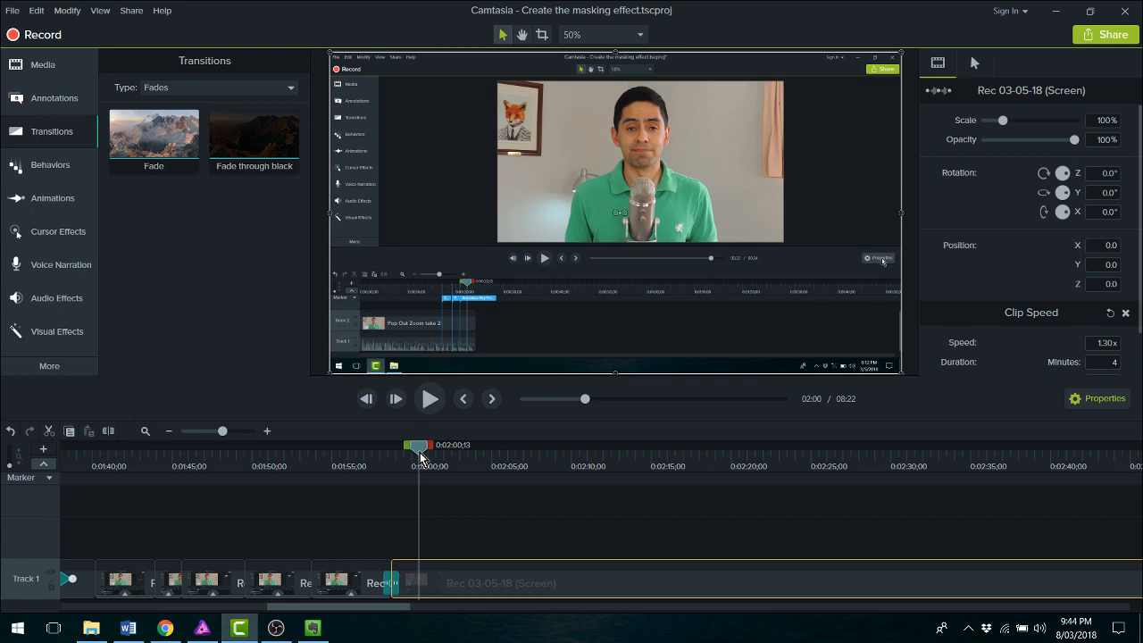
Step: Switch to the Word screencast plan and insert a non-bold first step reading "Add markers for the media entry points"
{"action": "left_click", "coordinate": [133, 635]}
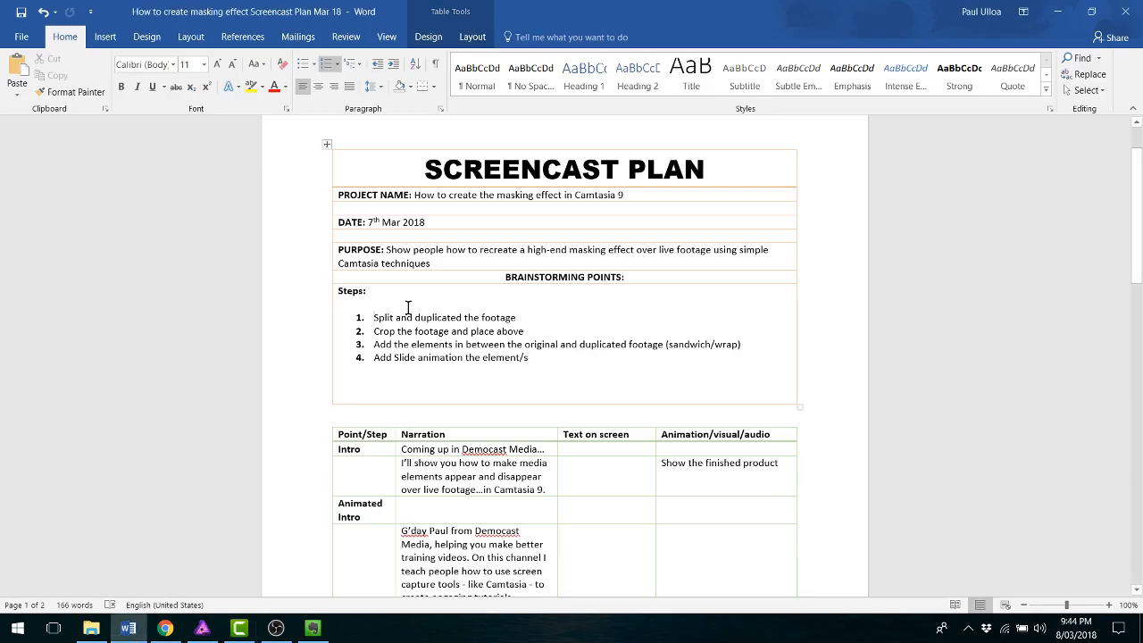
{"action": "key", "text": "Return"}
{"action": "key", "text": "Up"}
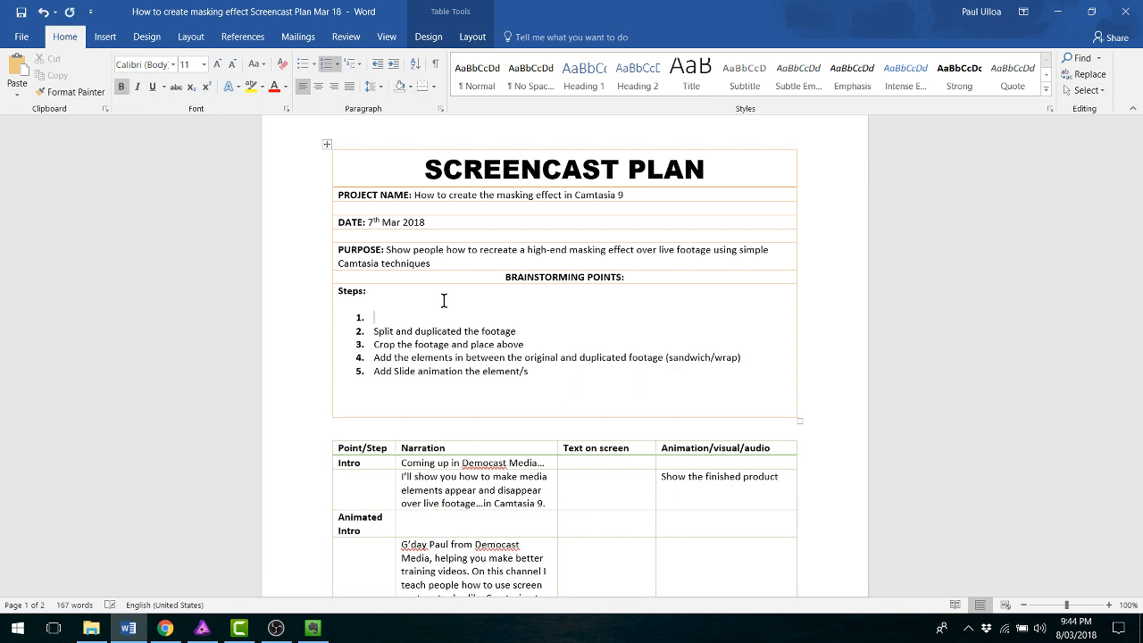
{"action": "type", "text": "Add"}
{"action": "key", "text": "Home"}
{"action": "key", "text": "shift+Right"}
{"action": "key", "text": "shift+Right"}
{"action": "key", "text": "shift+Right"}
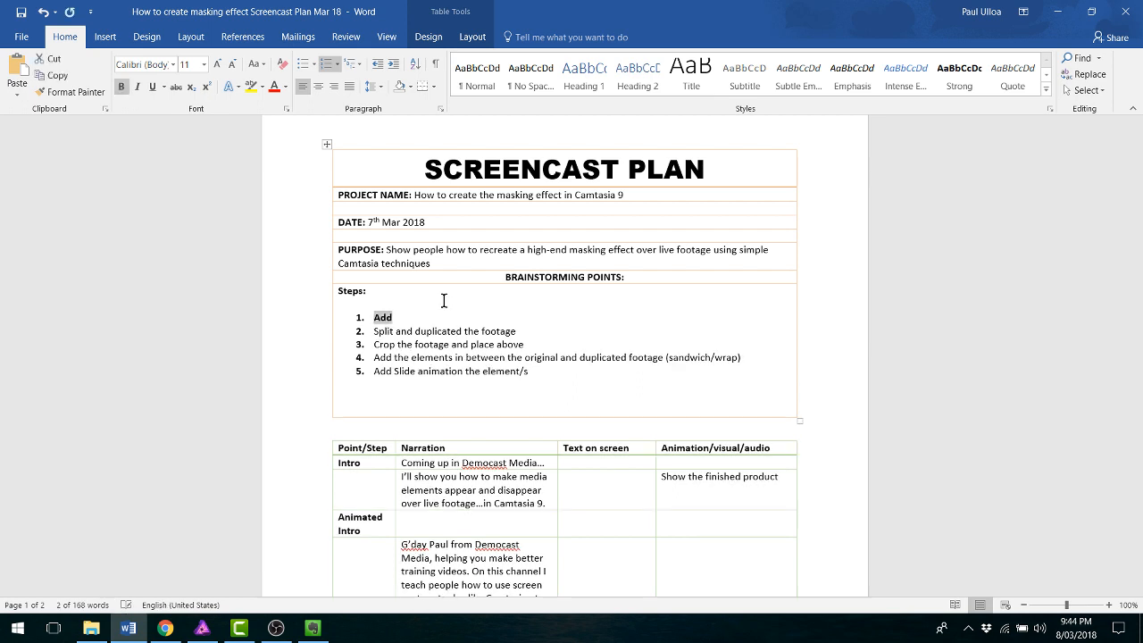
{"action": "key", "text": "ctrl+b"}
{"action": "key", "text": "End"}
{"action": "type", "text": "mark"}
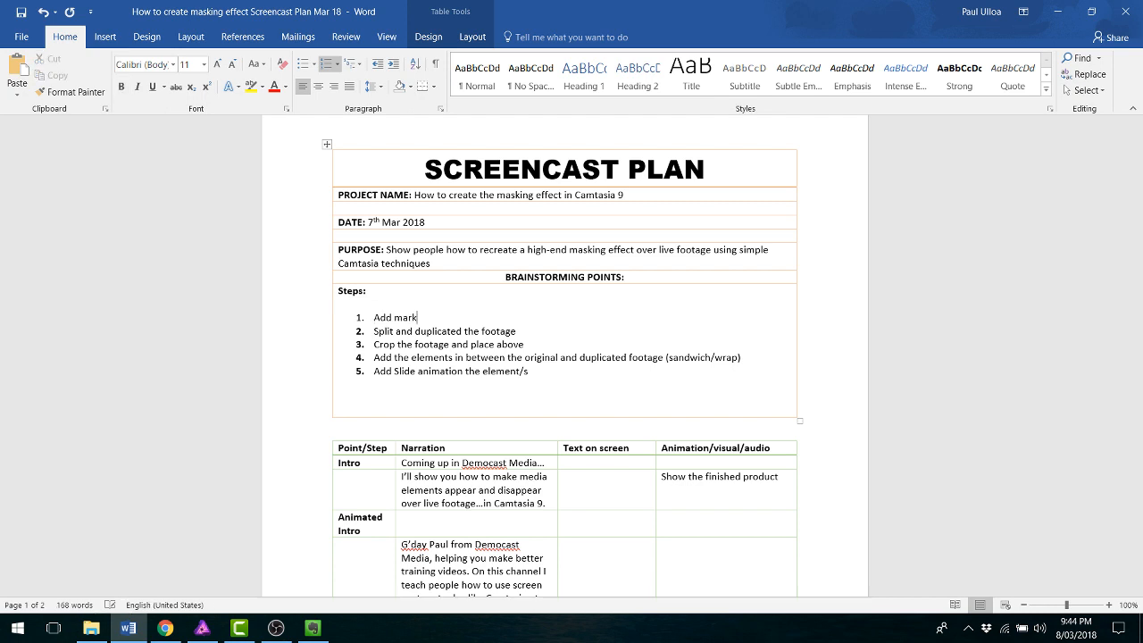
{"action": "type", "text": "ers for the media entry points"}
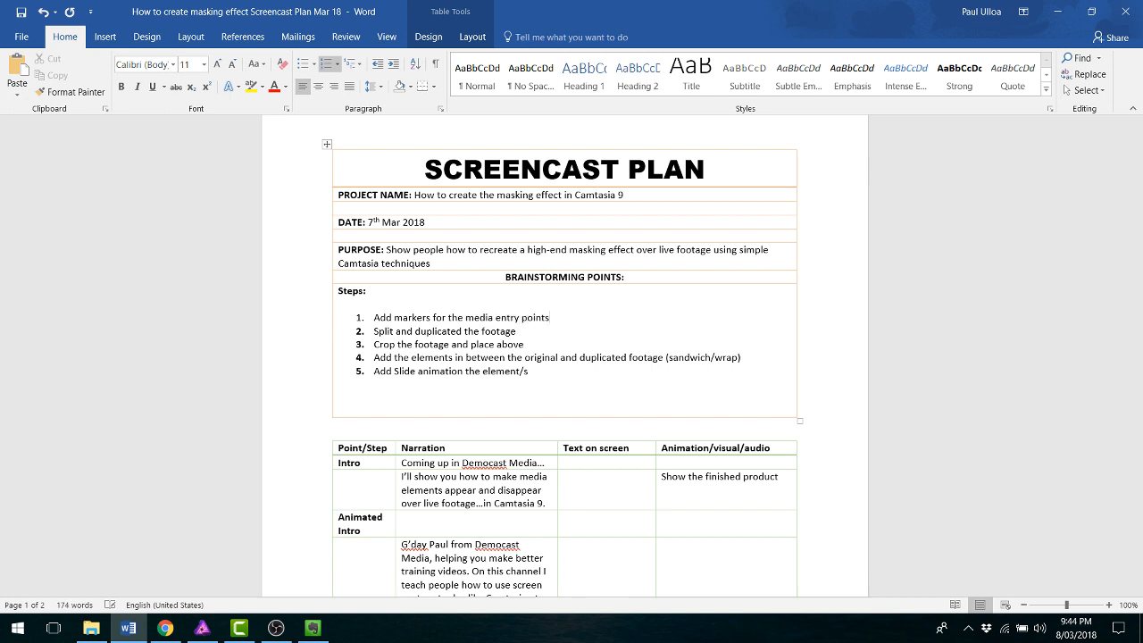
Step: Return to Camtasia and check the frames around the fade transition
{"action": "left_click", "coordinate": [1058, 12]}
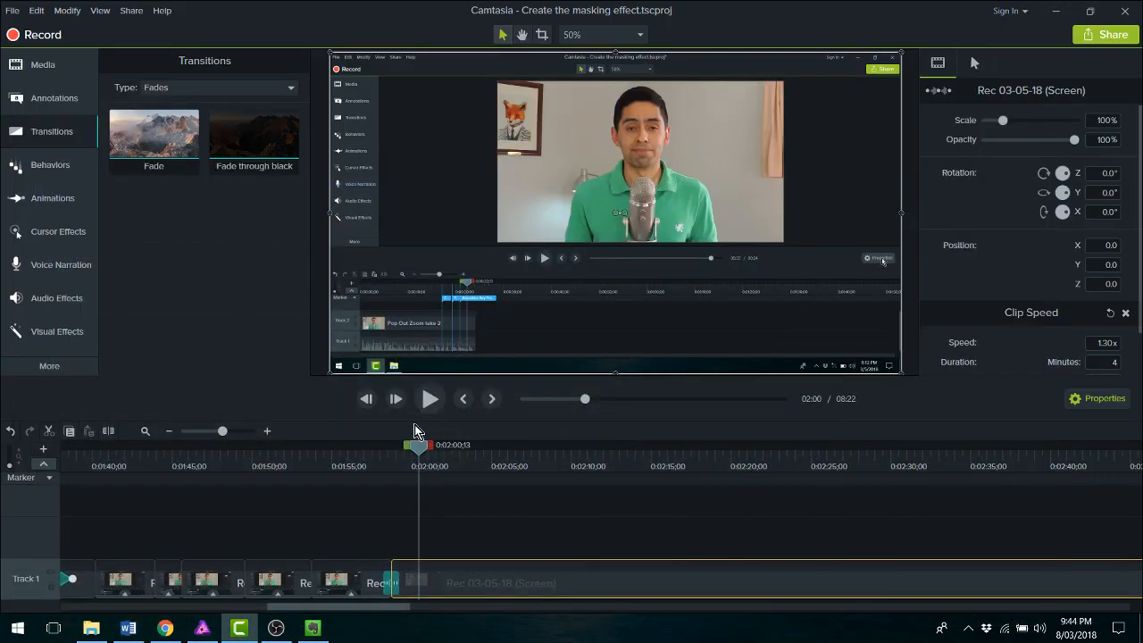
{"action": "left_click", "coordinate": [390, 453]}
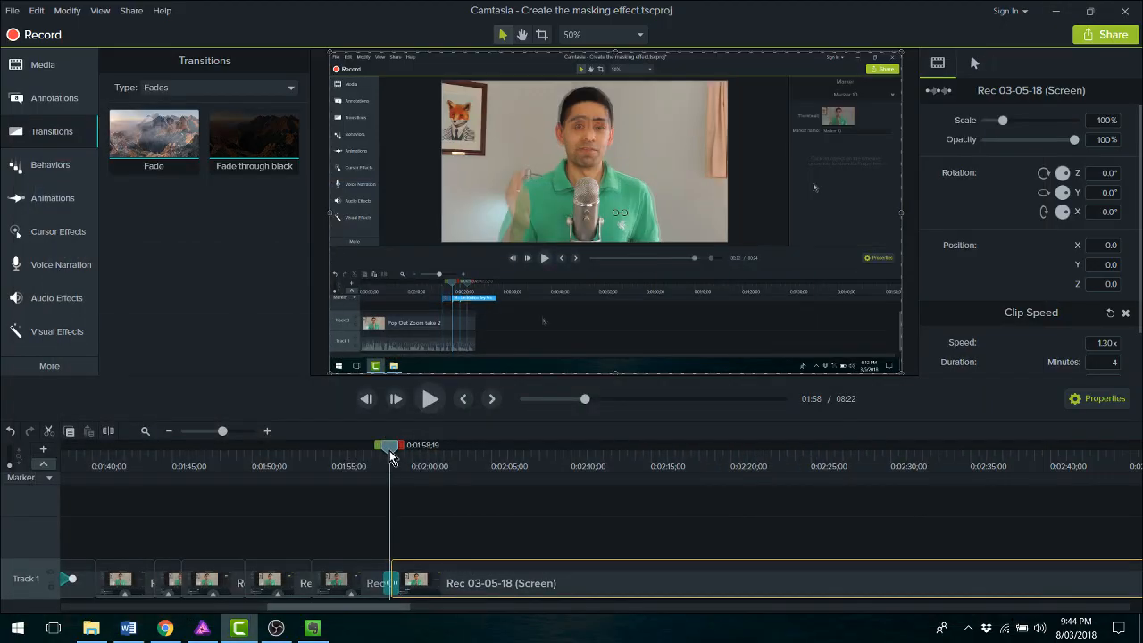
{"action": "left_click_drag", "start_coordinate": [389, 450], "coordinate": [410, 453]}
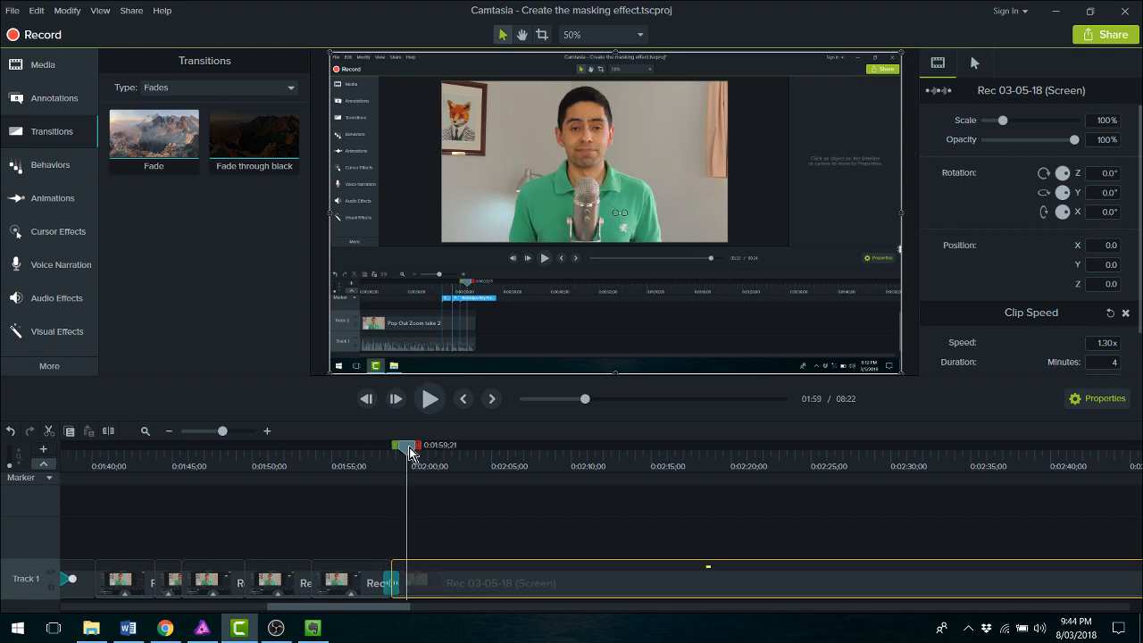
Step: Switch to the Word screencast plan and correct "duplicated" to "duplicate" in step 2
{"action": "key", "text": "alt+Tab"}
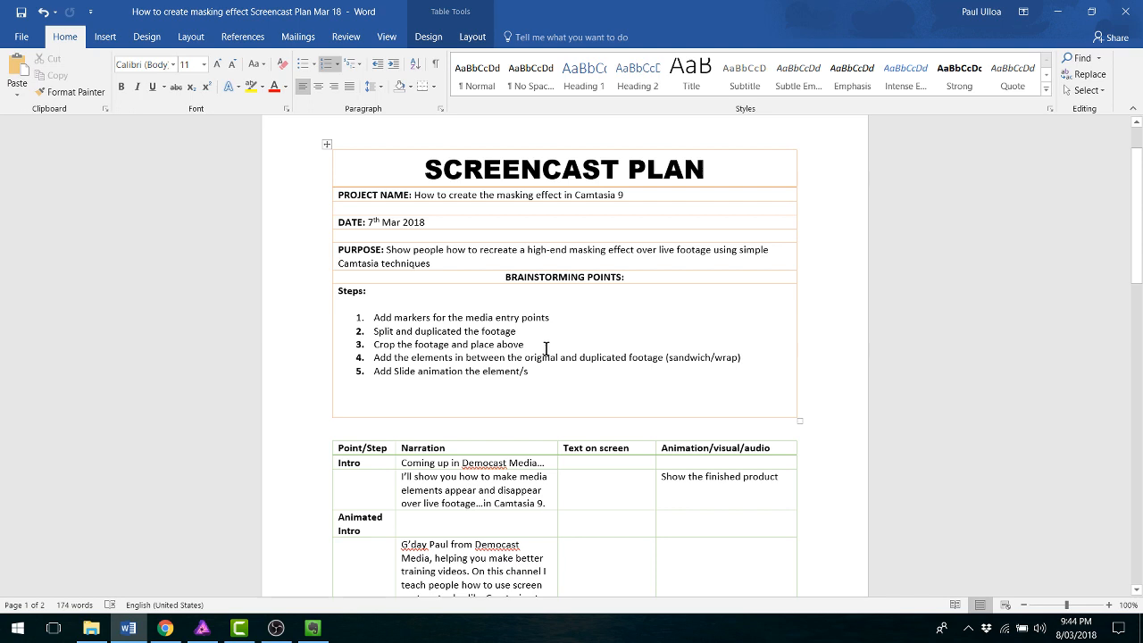
{"action": "left_click", "coordinate": [463, 332]}
{"action": "key", "text": "BackSpace"}
Step: Go back to Camtasia and play the recording from 0:01:59;21 through the part that adds media from the Media Bin
{"action": "key", "text": "alt+Tab"}
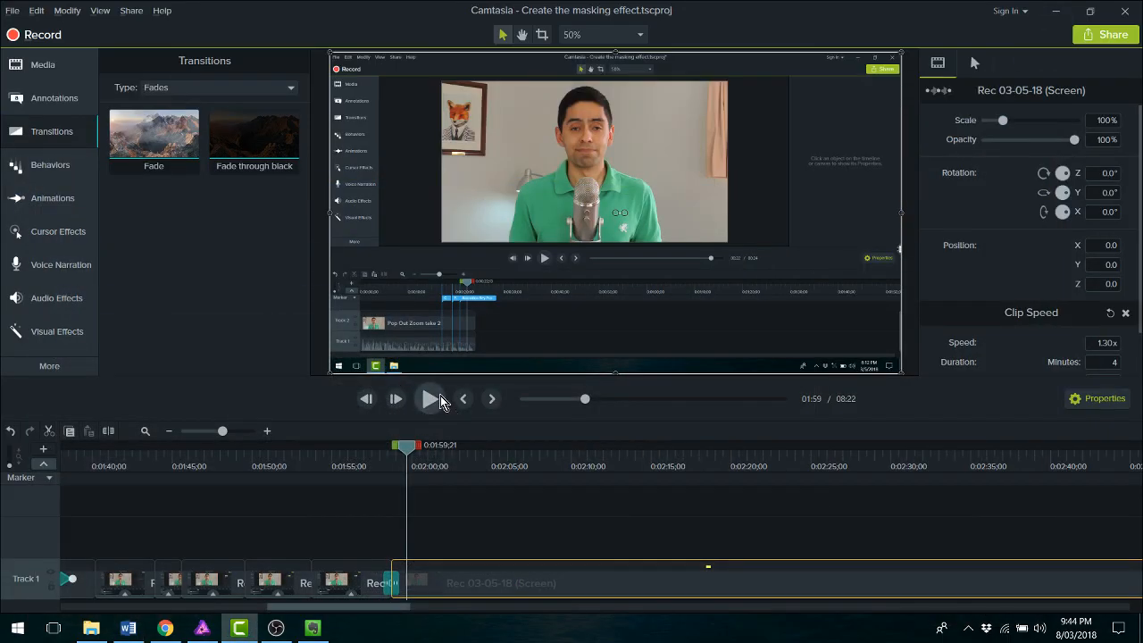
{"action": "left_click", "coordinate": [429, 400]}
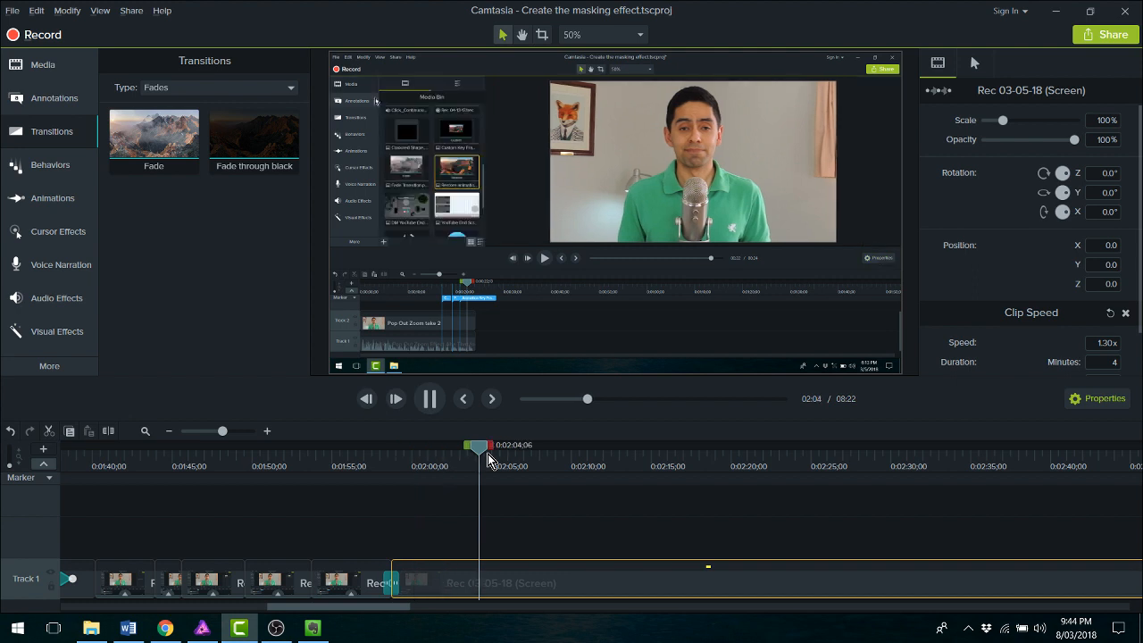
{"action": "left_click", "coordinate": [435, 402]}
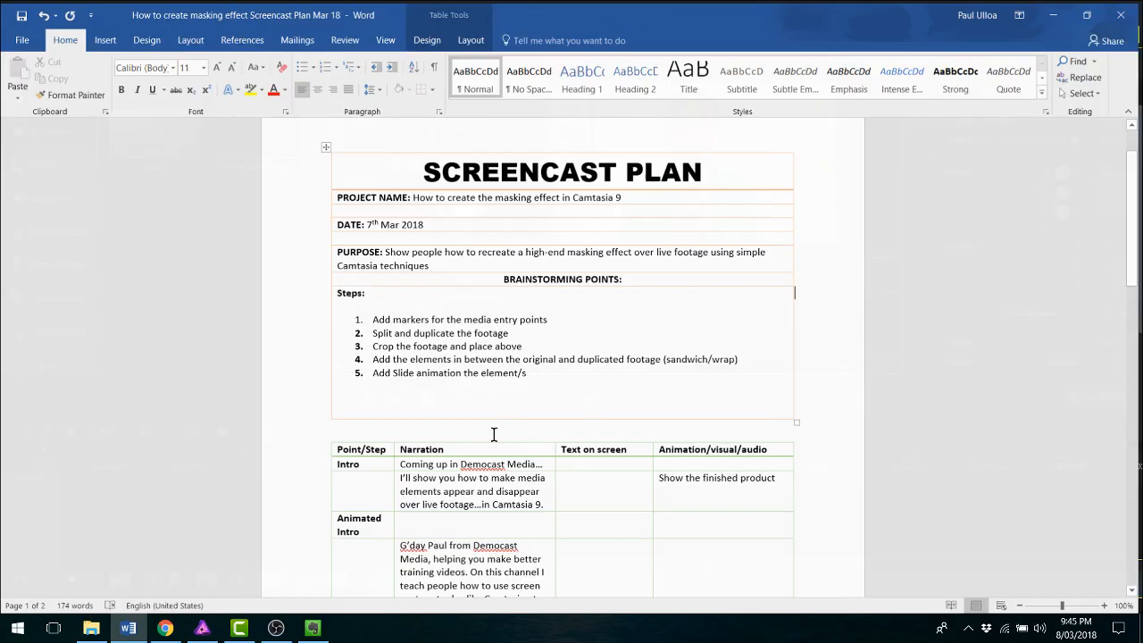
Step: In the Word screencast plan, insert "Add the media to the timeline (using markers as a guide)" as the second step
{"action": "left_click", "coordinate": [569, 319]}
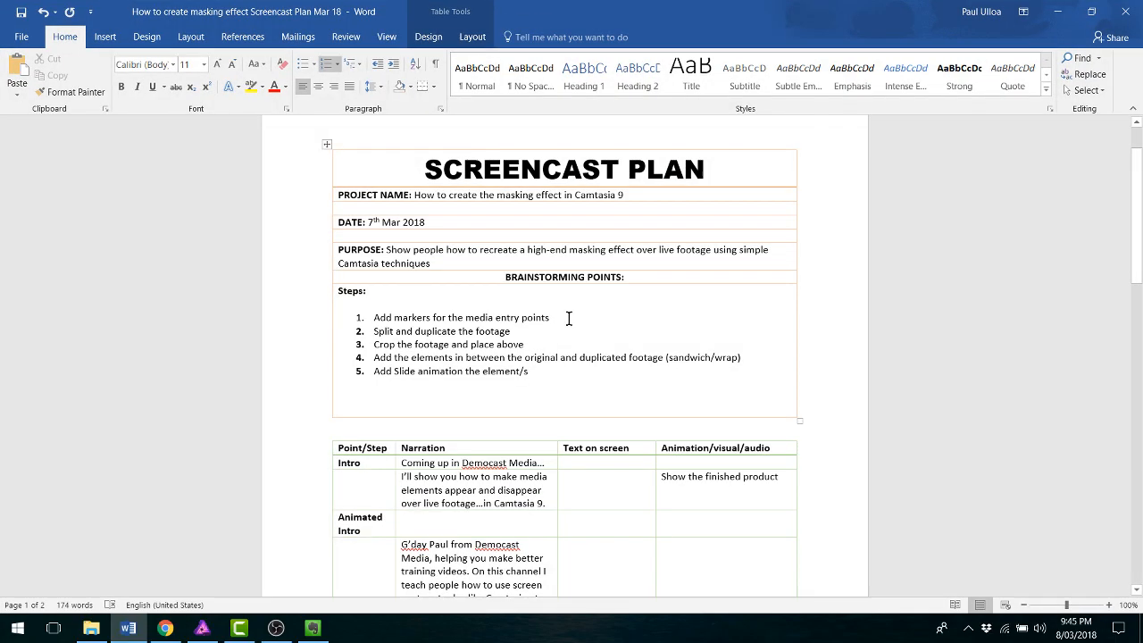
{"action": "key", "text": "Return"}
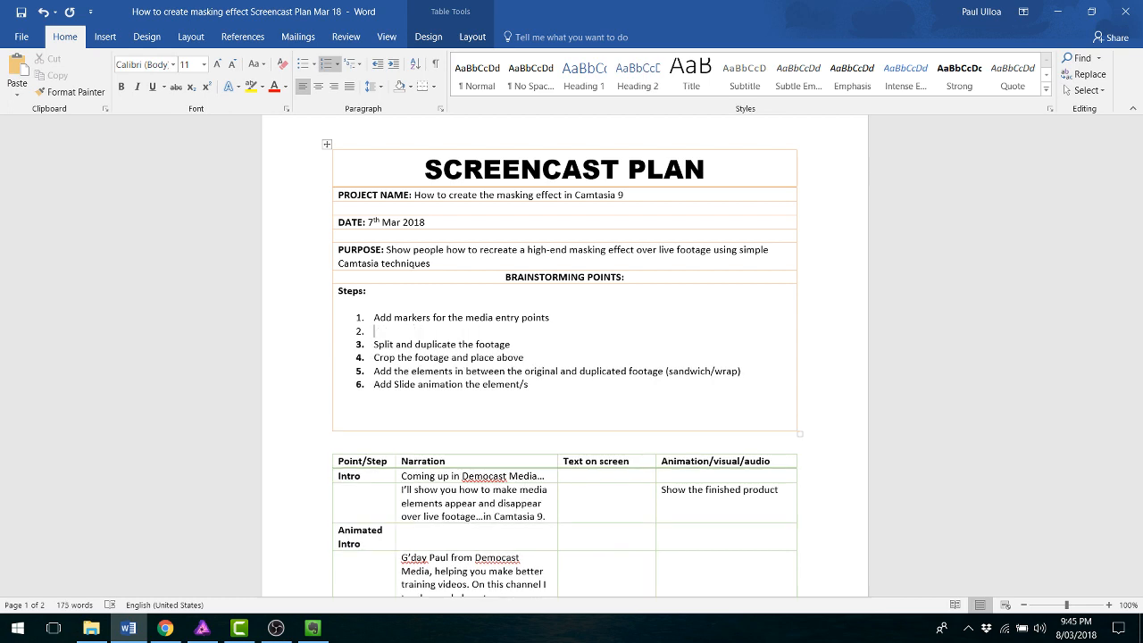
{"action": "type", "text": "Add the media to the timeline"}
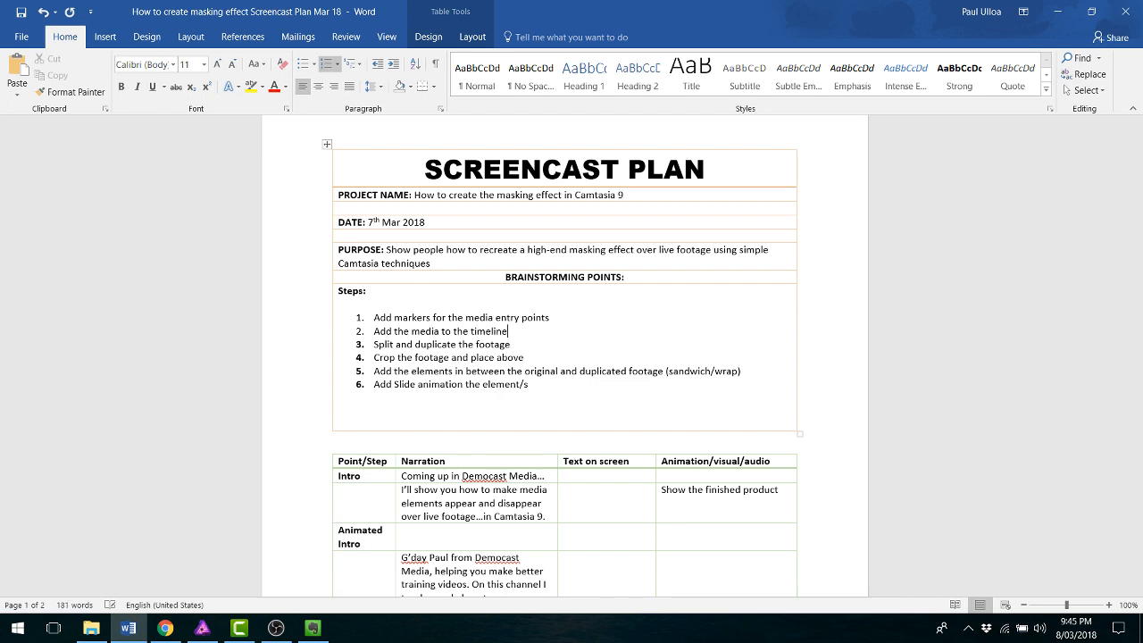
{"action": "type", "text": " (using markers as a guide)"}
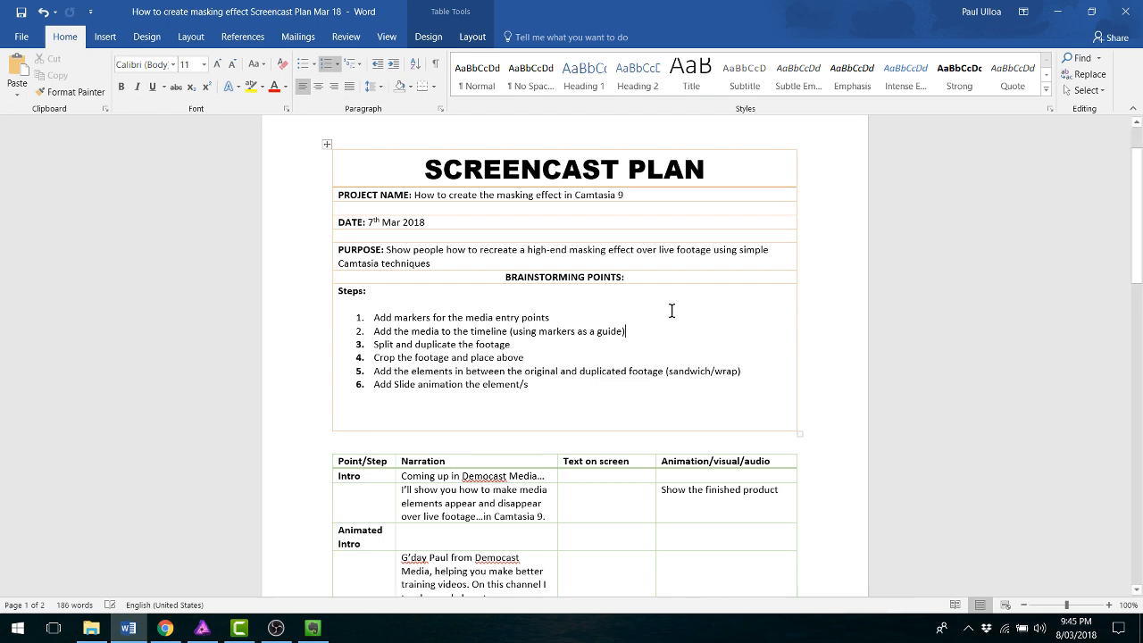
Step: Return to Camtasia and replay the recording from just after the fade transition to find where the Media tab is opened
{"action": "key", "text": "alt+Tab"}
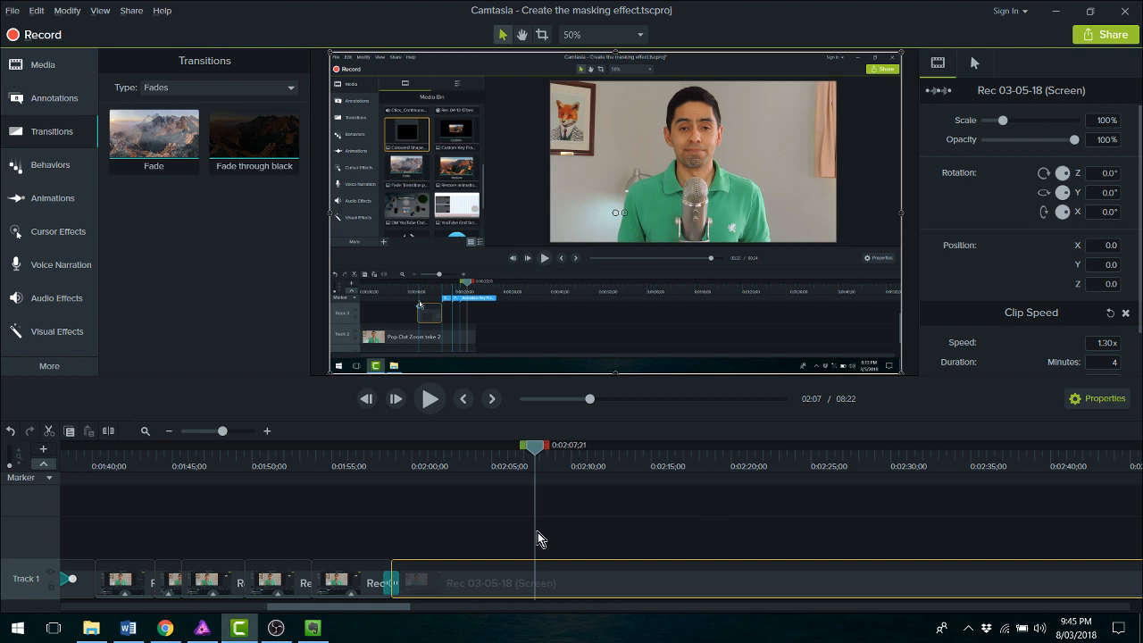
{"action": "left_click", "coordinate": [427, 459]}
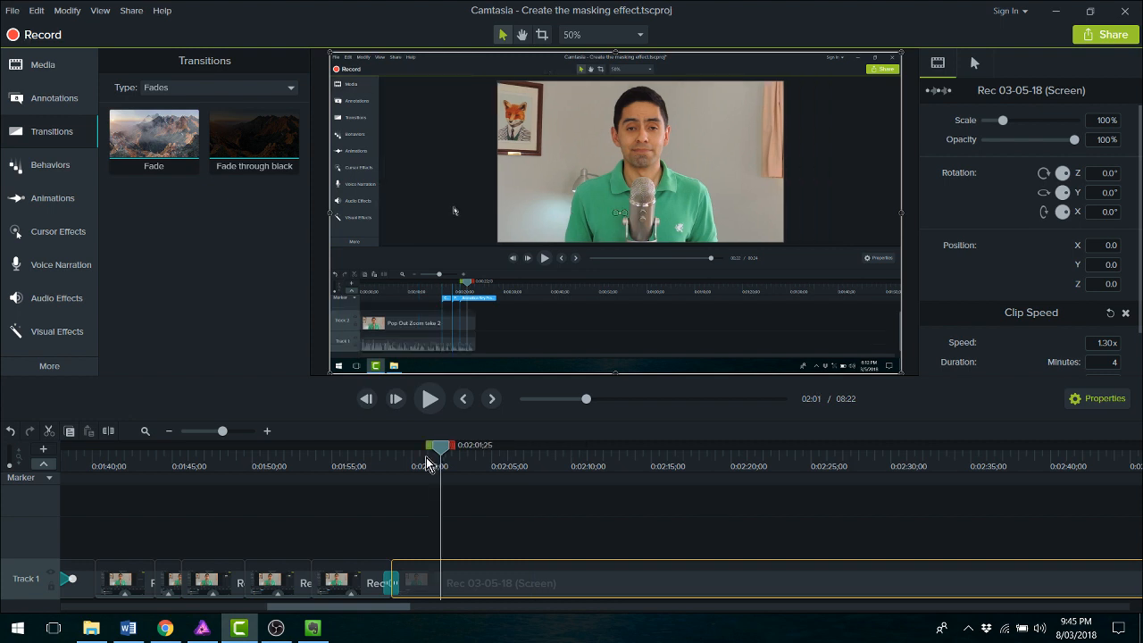
{"action": "left_click_drag", "start_coordinate": [427, 459], "coordinate": [385, 468]}
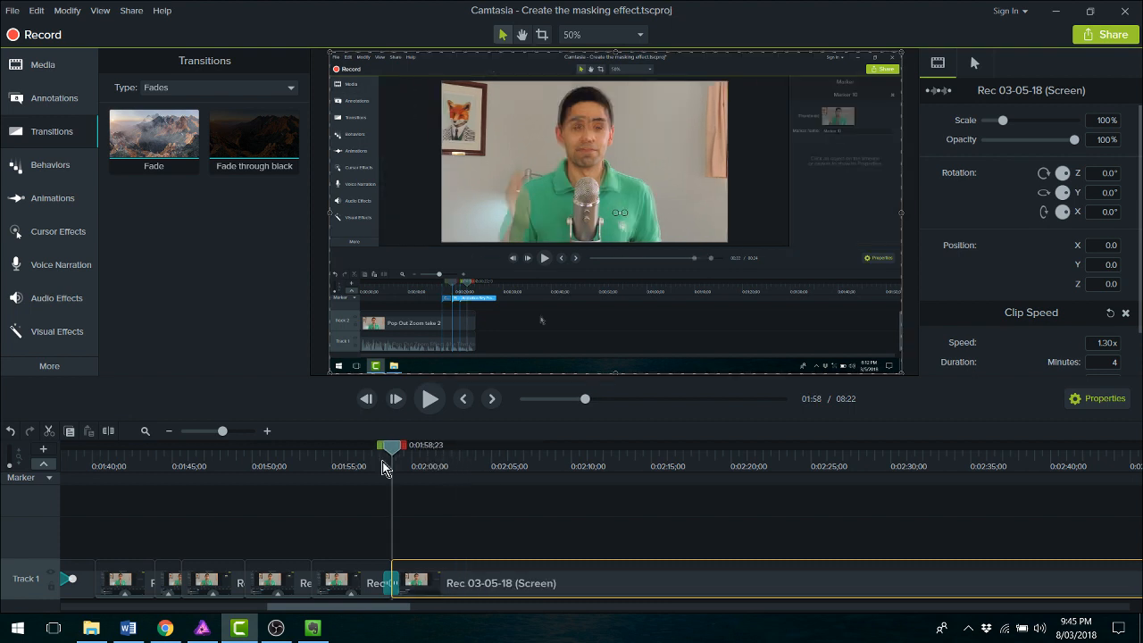
{"action": "left_click", "coordinate": [437, 401]}
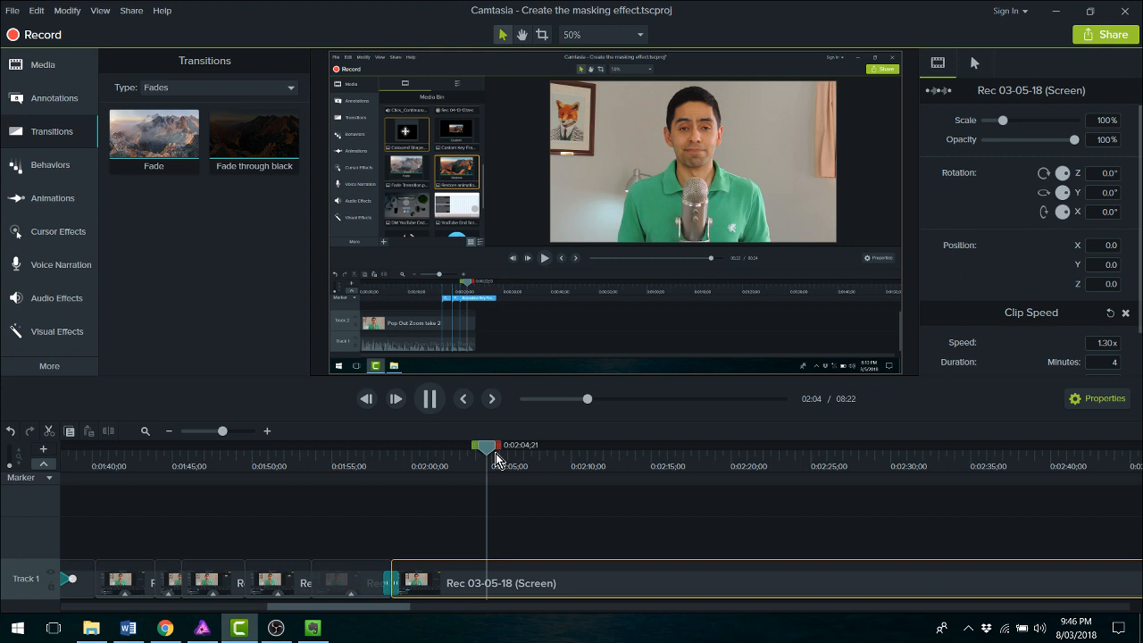
{"action": "left_click", "coordinate": [430, 402]}
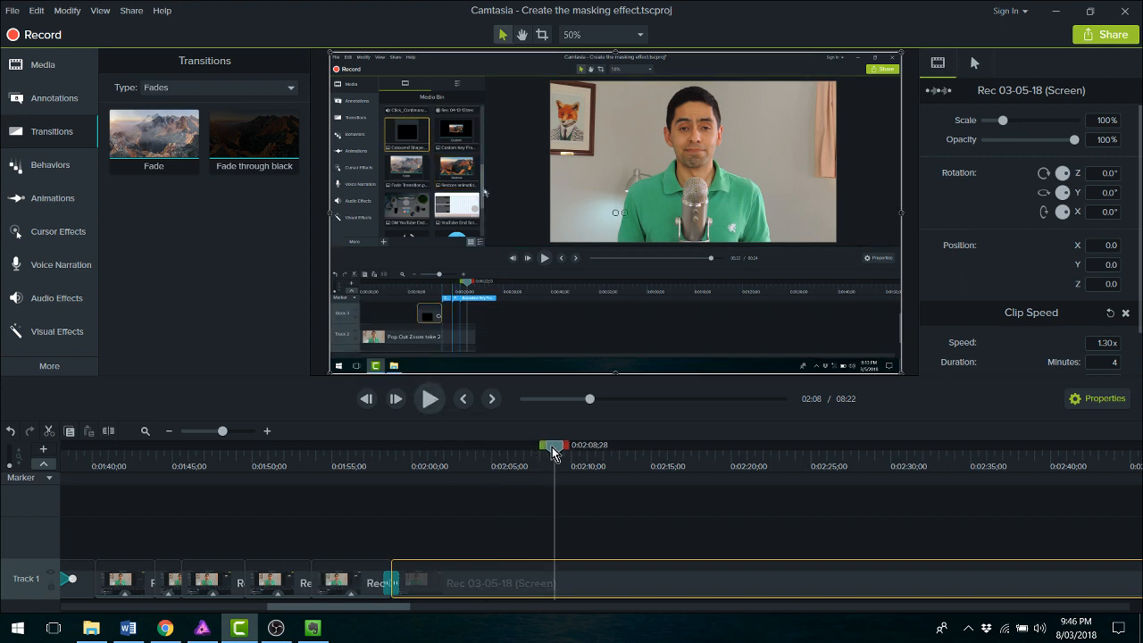
{"action": "left_click_drag", "start_coordinate": [552, 450], "coordinate": [395, 452]}
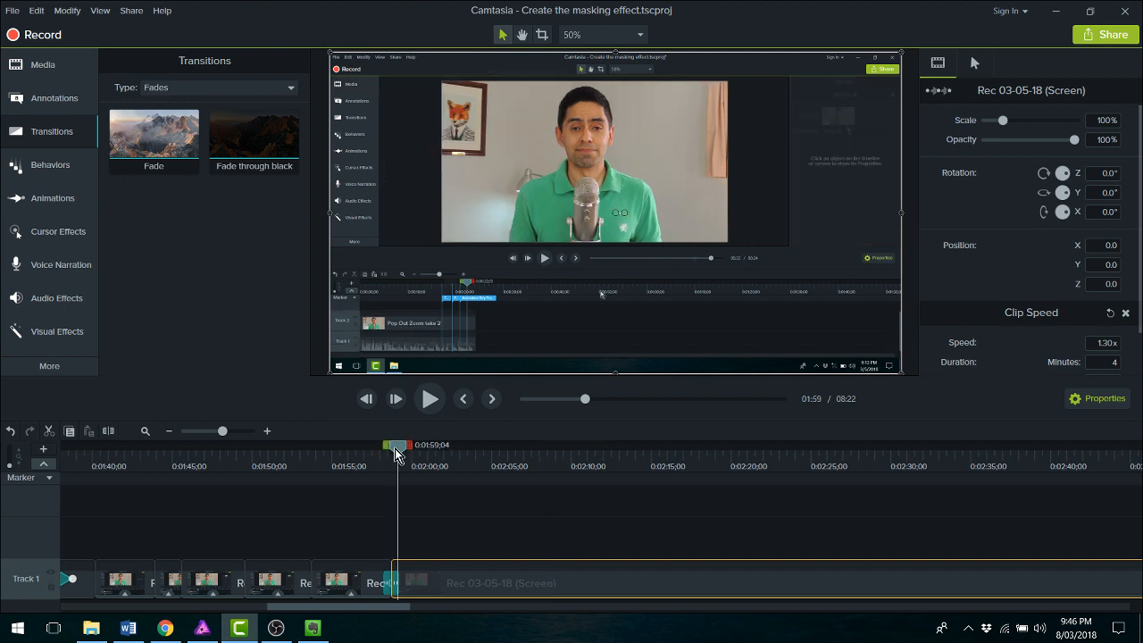
{"action": "left_click", "coordinate": [430, 401]}
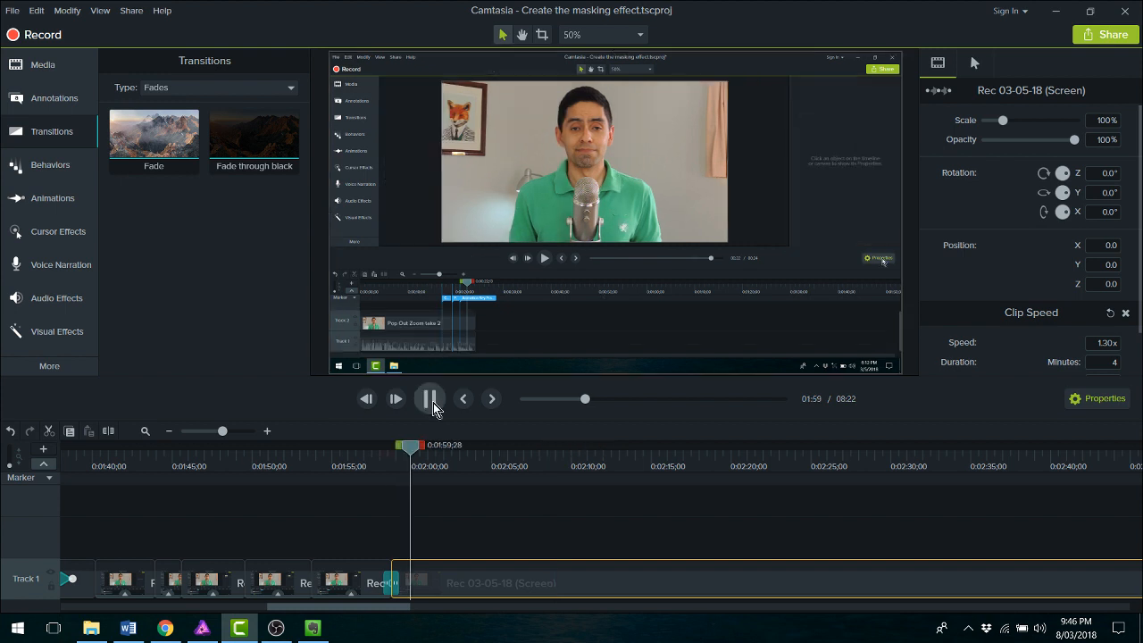
{"action": "left_click", "coordinate": [430, 402]}
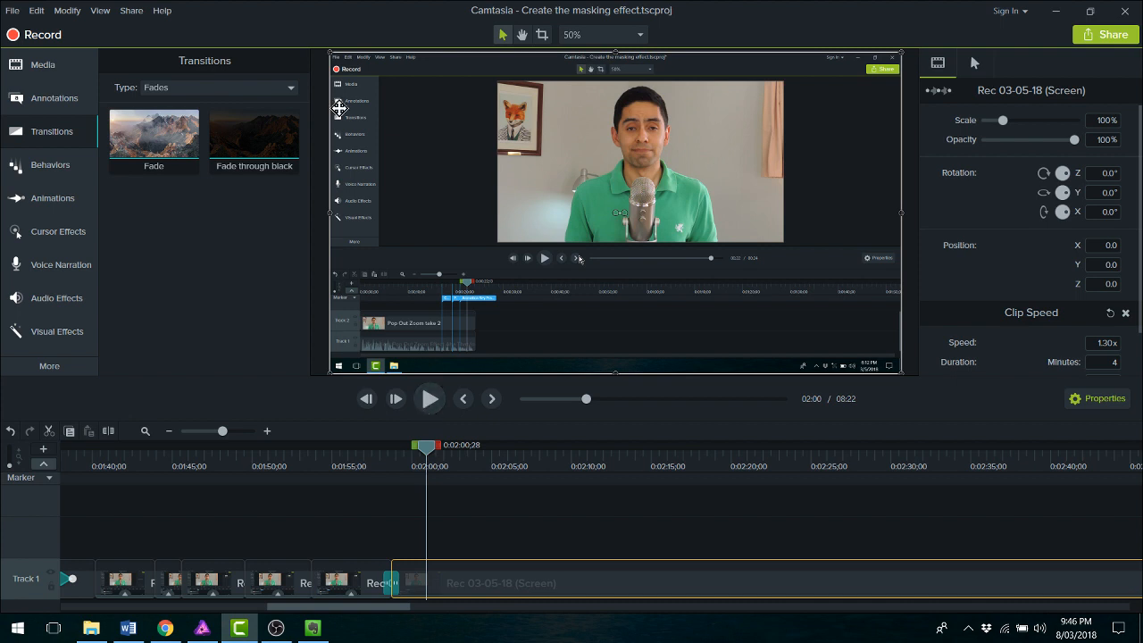
Step: Add an unfilled, white-outlined rectangle on Track 2 near 0:02:00;28 and fit it around the Media tab in the recording
{"action": "left_click", "coordinate": [61, 70]}
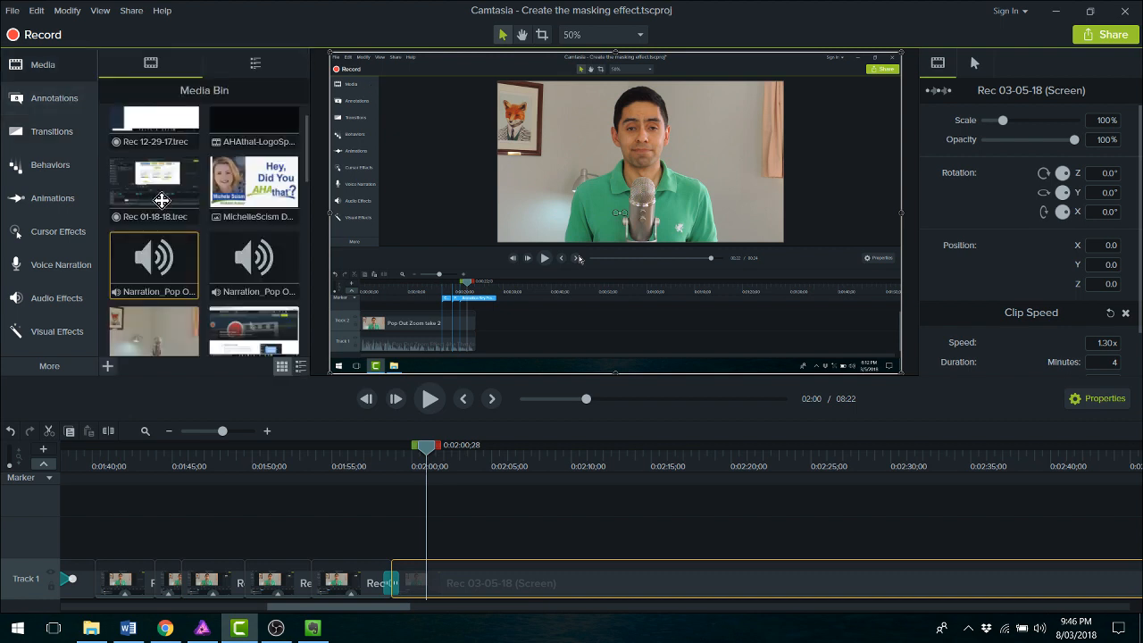
{"action": "left_click", "coordinate": [55, 100]}
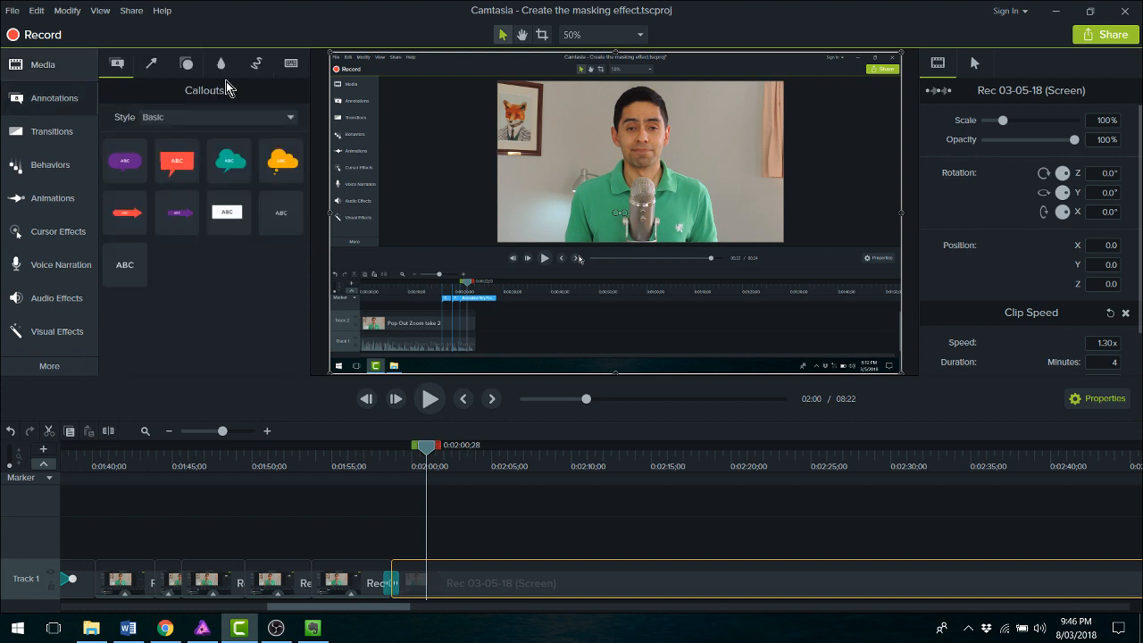
{"action": "left_click", "coordinate": [185, 63]}
{"action": "left_click_drag", "start_coordinate": [176, 211], "coordinate": [416, 561]}
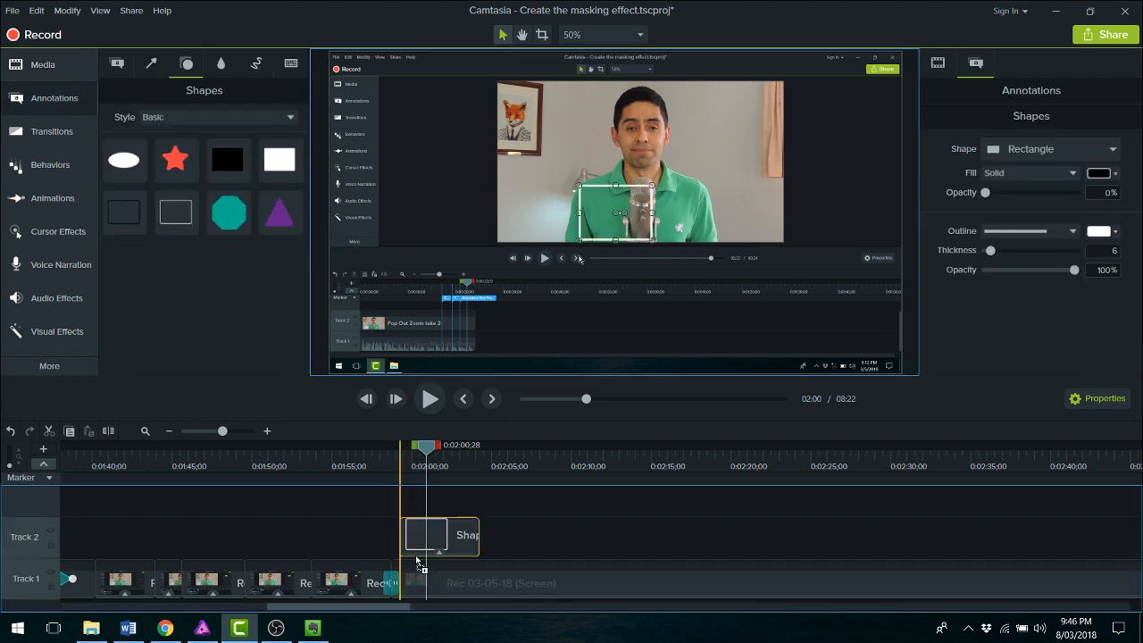
{"action": "mouse_move", "coordinate": [625, 223]}
{"action": "left_mouse_down"}
{"action": "mouse_move", "coordinate": [407, 162]}
{"action": "mouse_move", "coordinate": [363, 94]}
{"action": "left_mouse_up"}
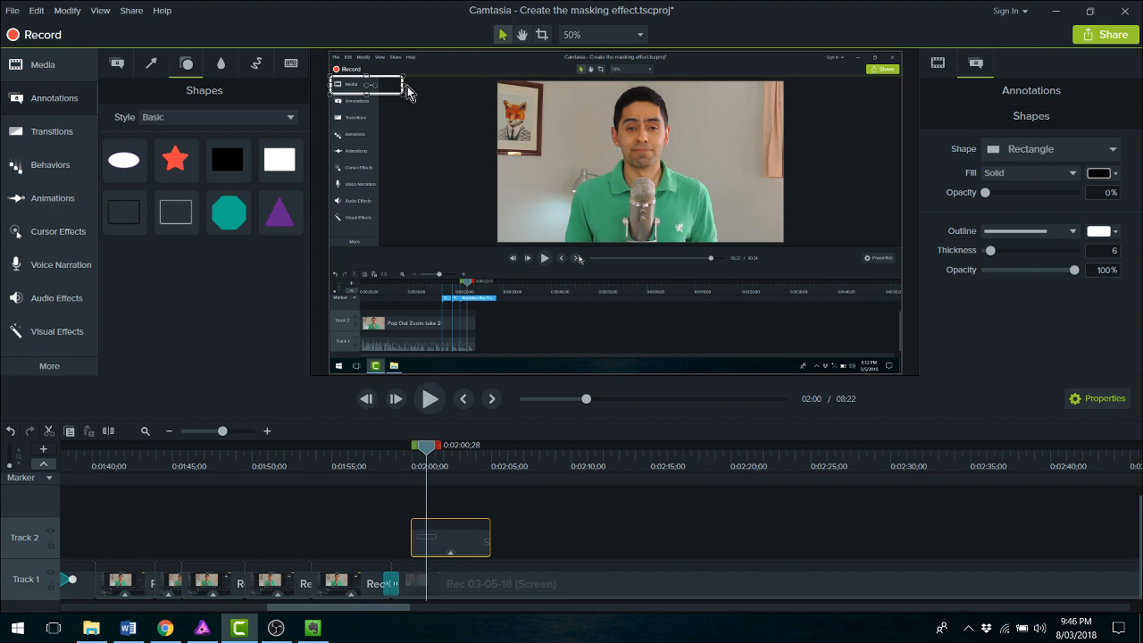
{"action": "left_click_drag", "start_coordinate": [403, 85], "coordinate": [383, 83]}
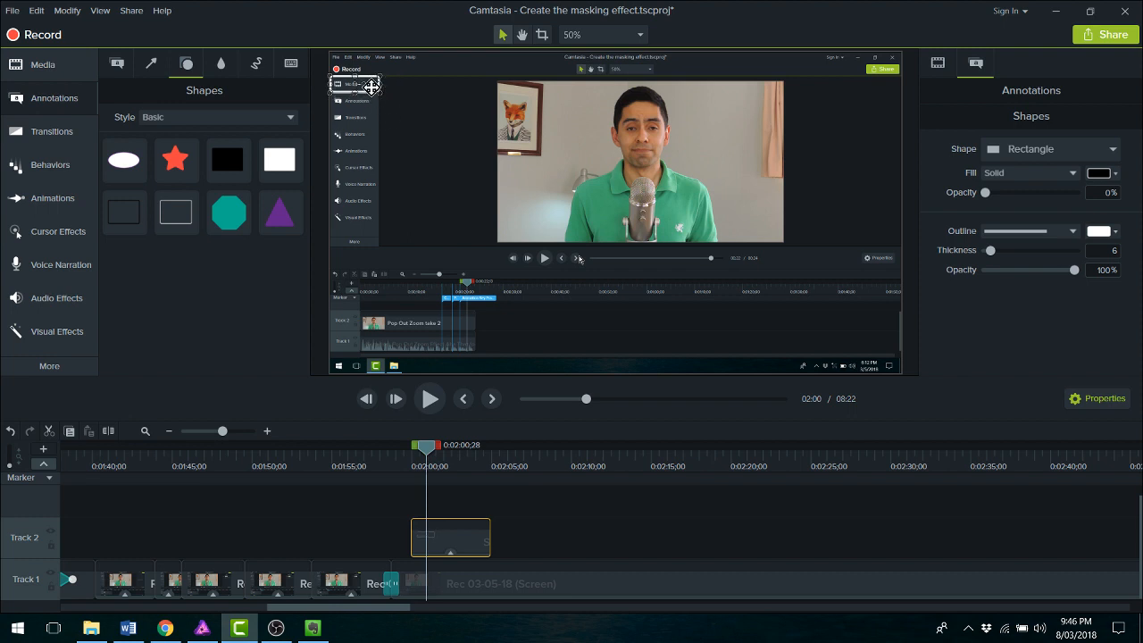
{"action": "left_click", "coordinate": [473, 472]}
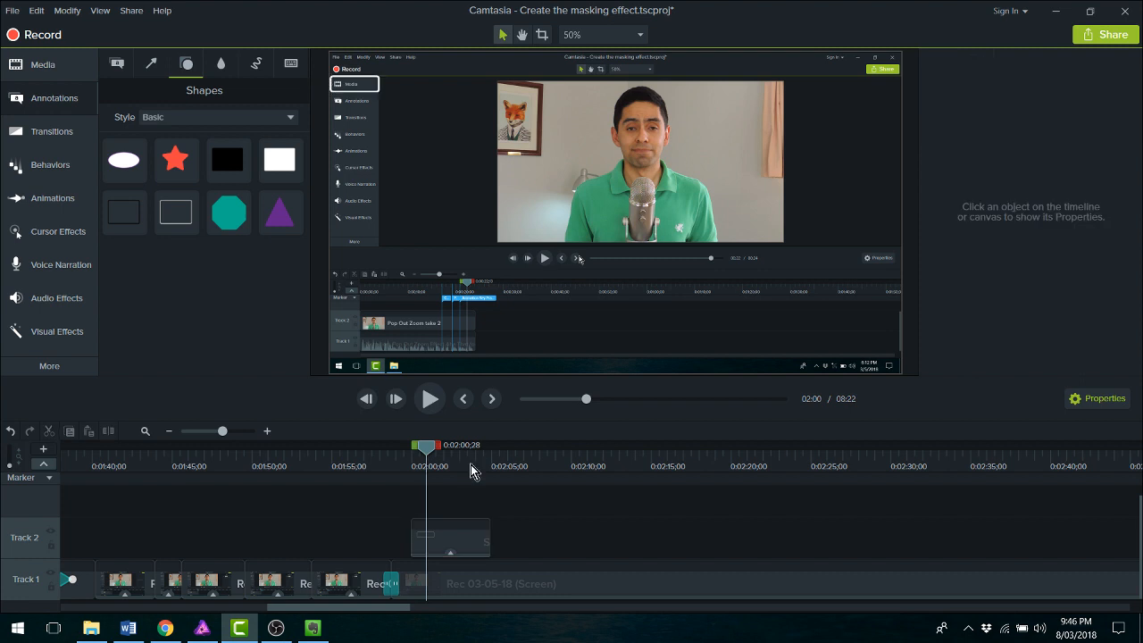
Step: Trim the rectangle clip on Track 2 so that it ends at 0:02:02;09
{"action": "left_click_drag", "start_coordinate": [489, 541], "coordinate": [427, 541]}
{"action": "left_click", "coordinate": [435, 453]}
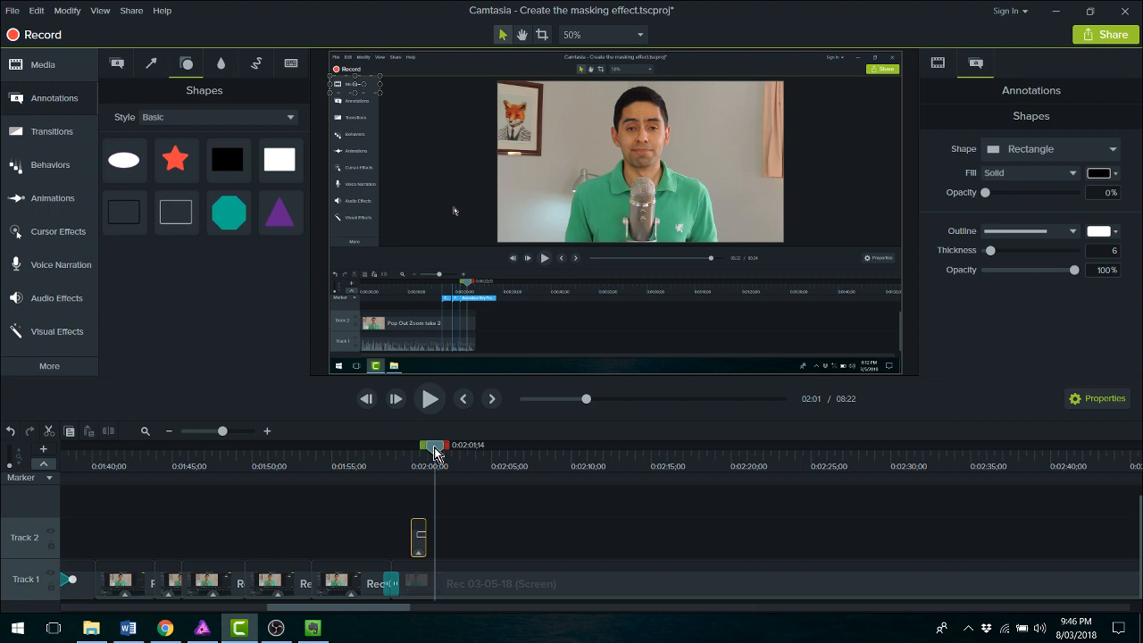
{"action": "left_click_drag", "start_coordinate": [436, 453], "coordinate": [449, 453]}
{"action": "left_click_drag", "start_coordinate": [427, 538], "coordinate": [445, 539]}
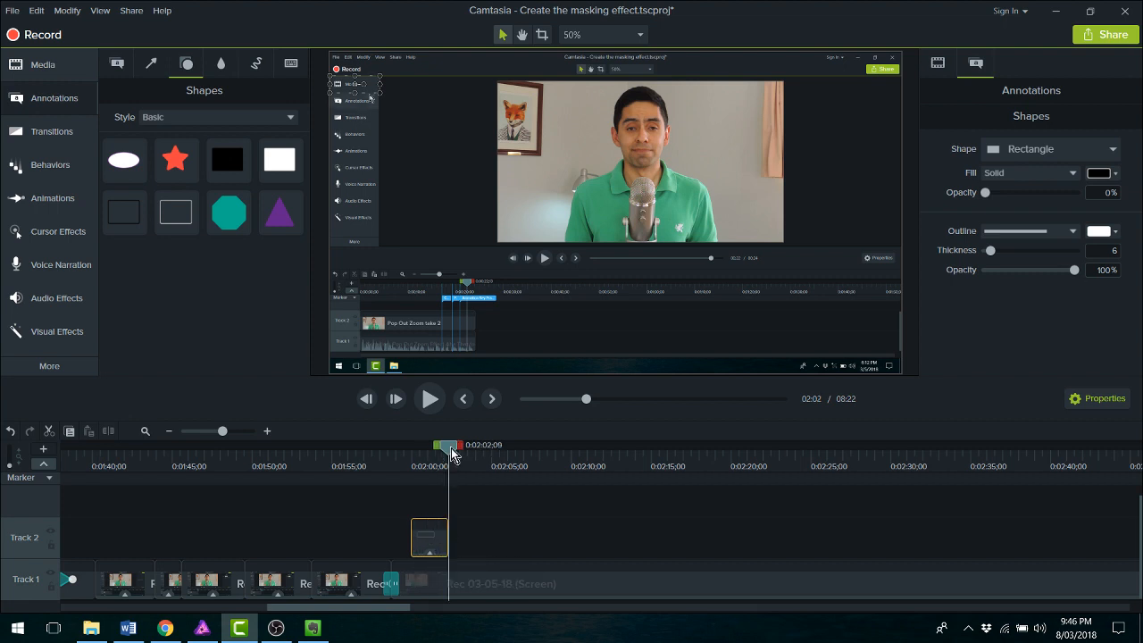
Step: Apply the Fade transition to both ends of the rectangle clip and play it back
{"action": "left_click_drag", "start_coordinate": [451, 454], "coordinate": [441, 454]}
{"action": "left_click", "coordinate": [52, 132]}
{"action": "left_click_drag", "start_coordinate": [153, 140], "coordinate": [421, 539]}
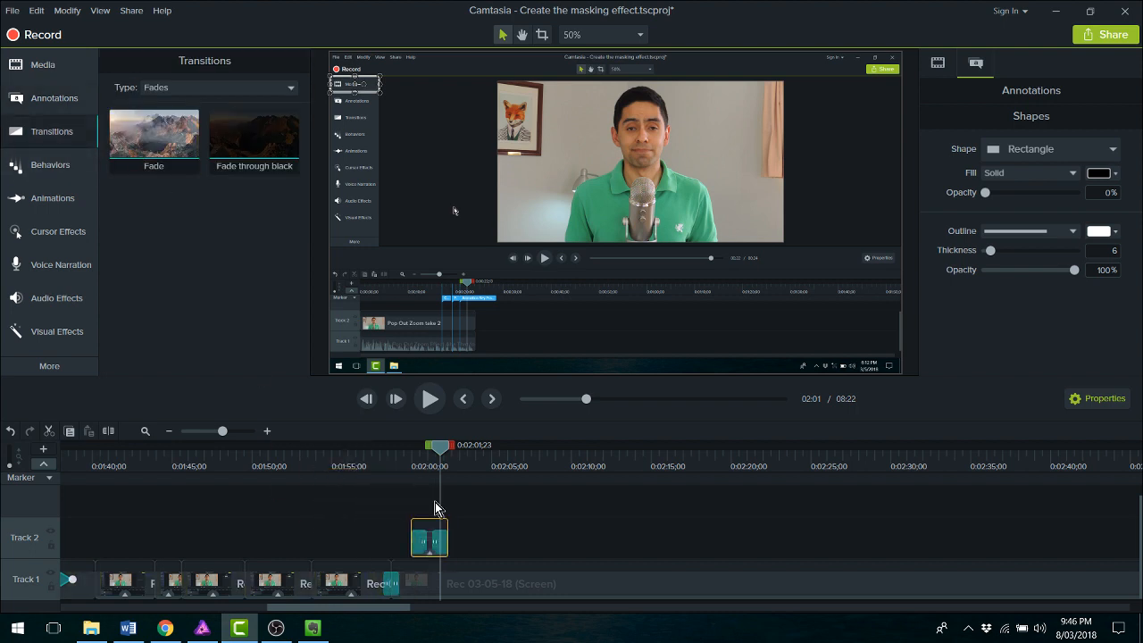
{"action": "left_click_drag", "start_coordinate": [440, 447], "coordinate": [407, 448]}
{"action": "key", "text": "space"}
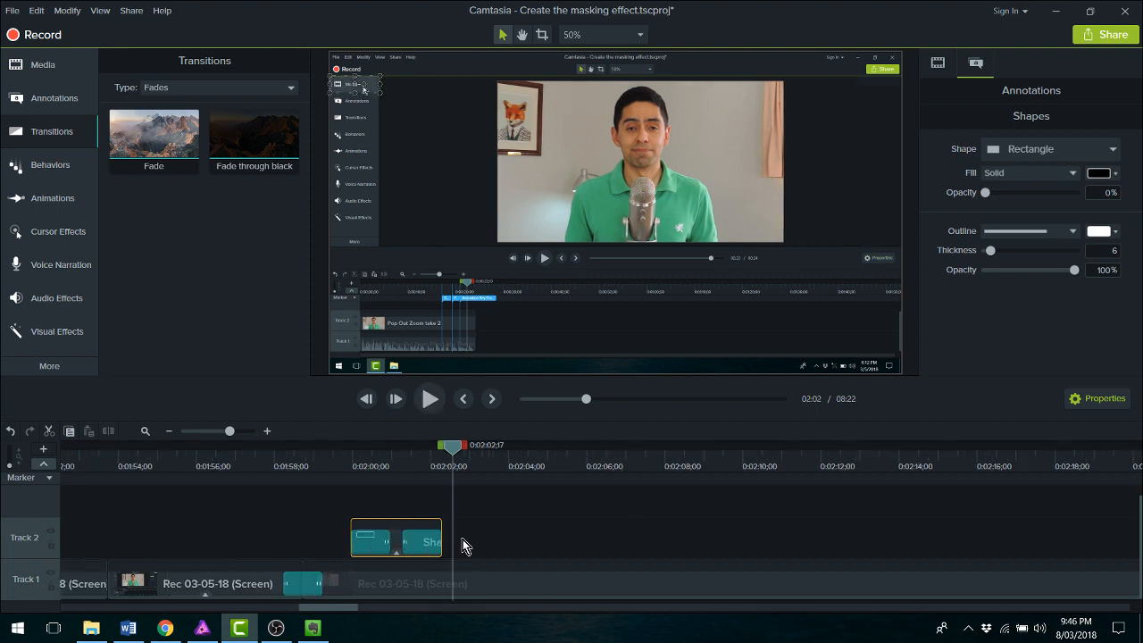
Step: Extend the rectangle clip to end at 0:02:02;26 and preview its timing against the recording
{"action": "left_click_drag", "start_coordinate": [441, 541], "coordinate": [452, 541]}
{"action": "mouse_move", "coordinate": [454, 449]}
{"action": "left_mouse_down"}
{"action": "mouse_move", "coordinate": [444, 449]}
{"action": "mouse_move", "coordinate": [464, 448]}
{"action": "left_mouse_up"}
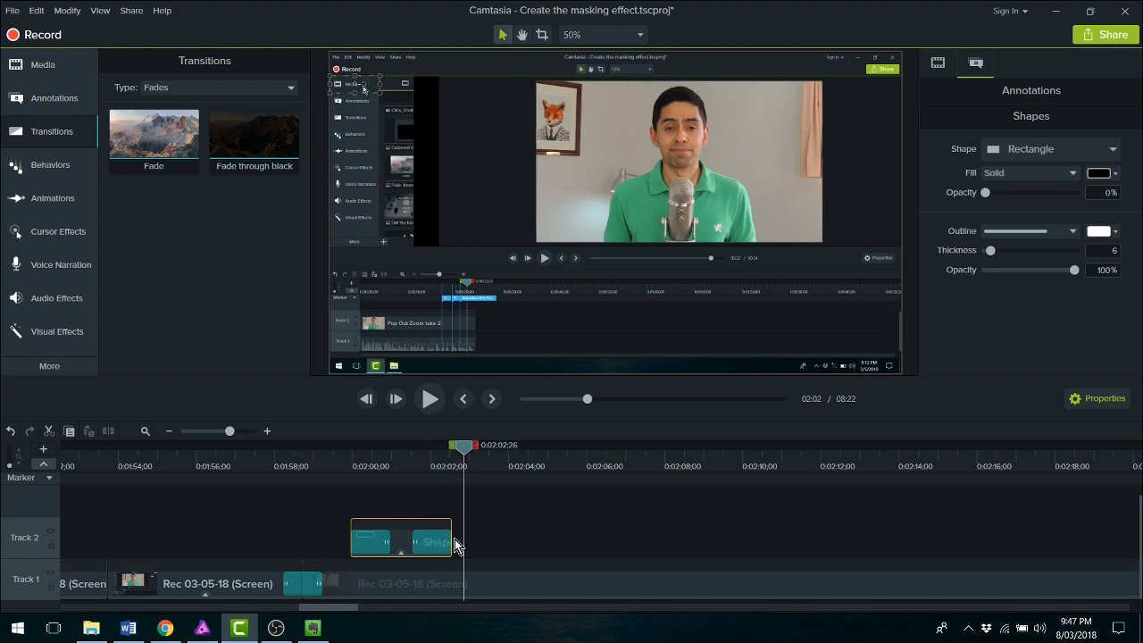
{"action": "left_click_drag", "start_coordinate": [453, 543], "coordinate": [464, 543]}
{"action": "left_click_drag", "start_coordinate": [464, 447], "coordinate": [430, 449]}
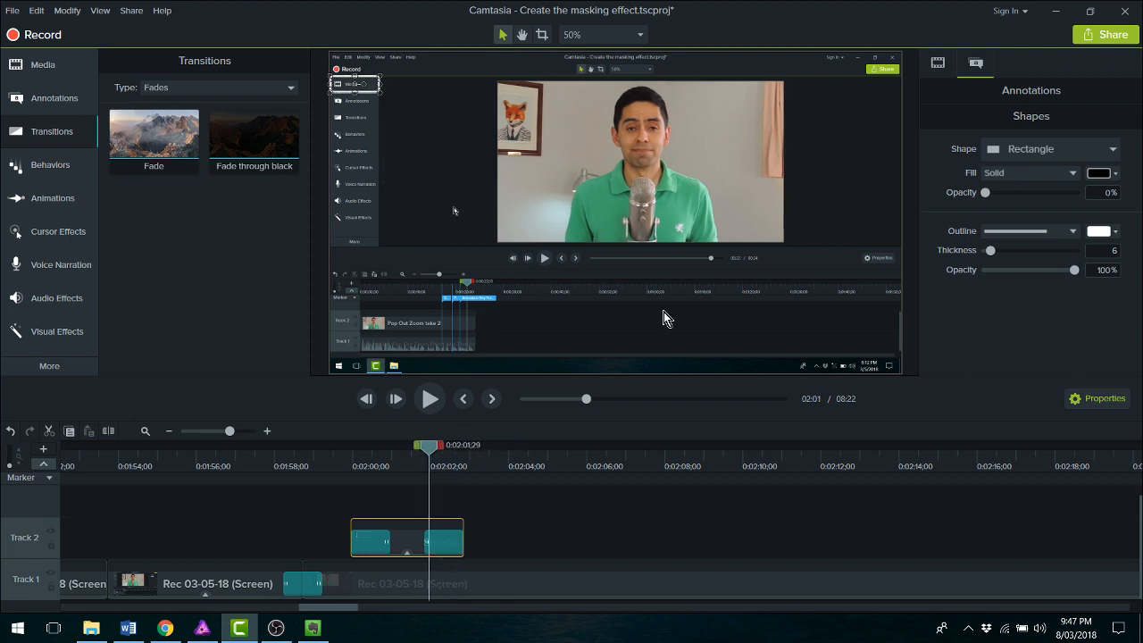
{"action": "left_click", "coordinate": [597, 531]}
{"action": "key", "text": "space"}
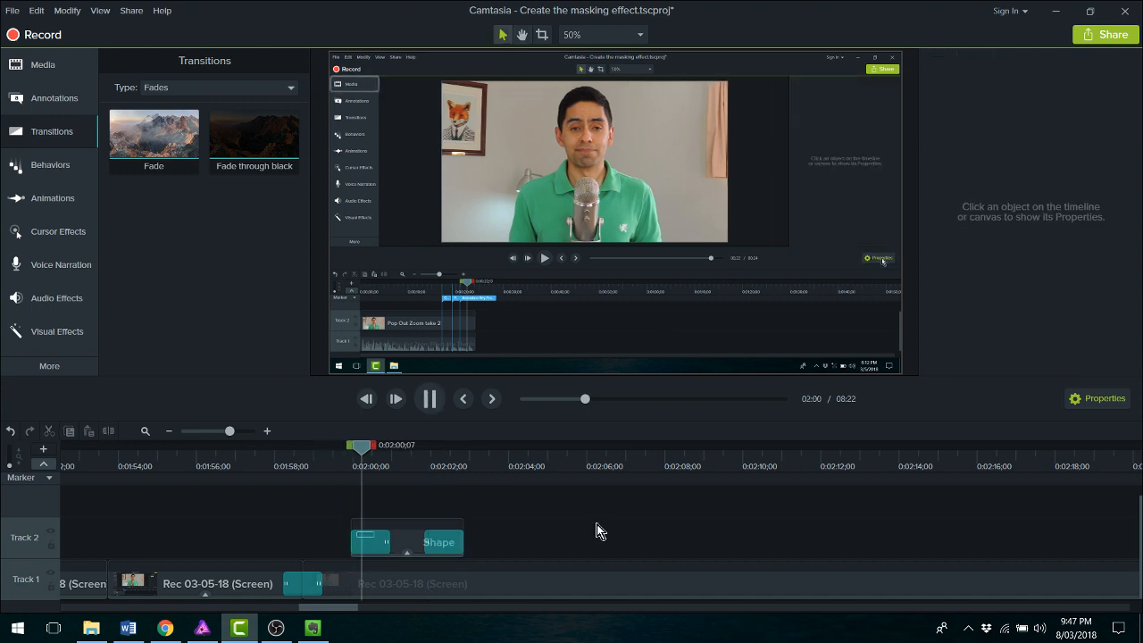
{"action": "key", "text": "space"}
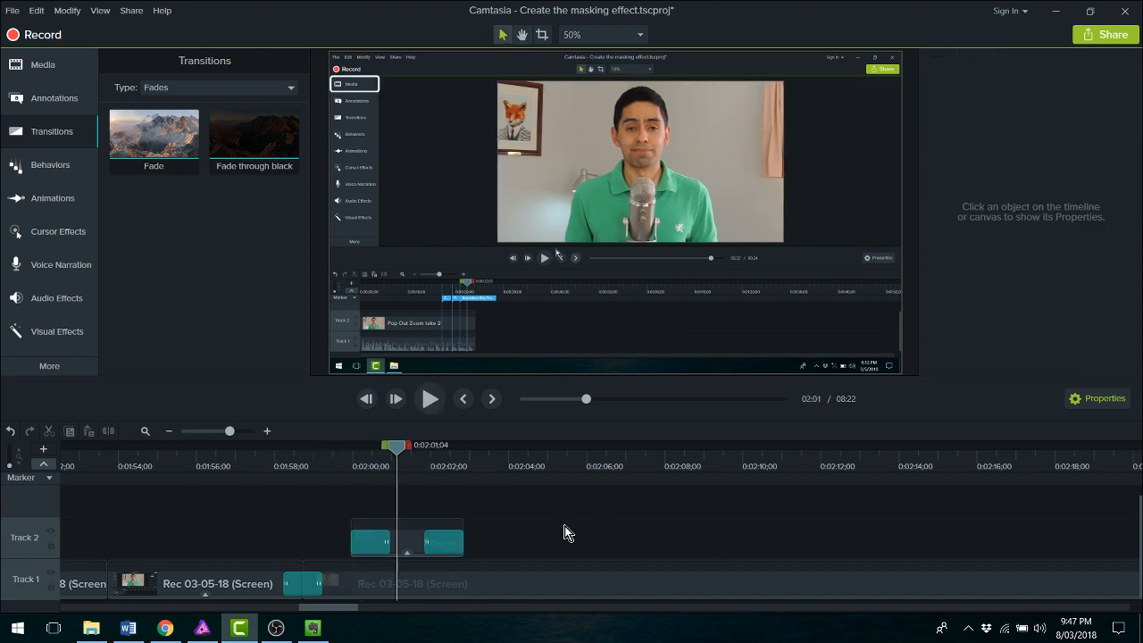
Step: Set the rectangle's outline colour to green and play back the highlight from 0:01:59;26
{"action": "left_click", "coordinate": [404, 537]}
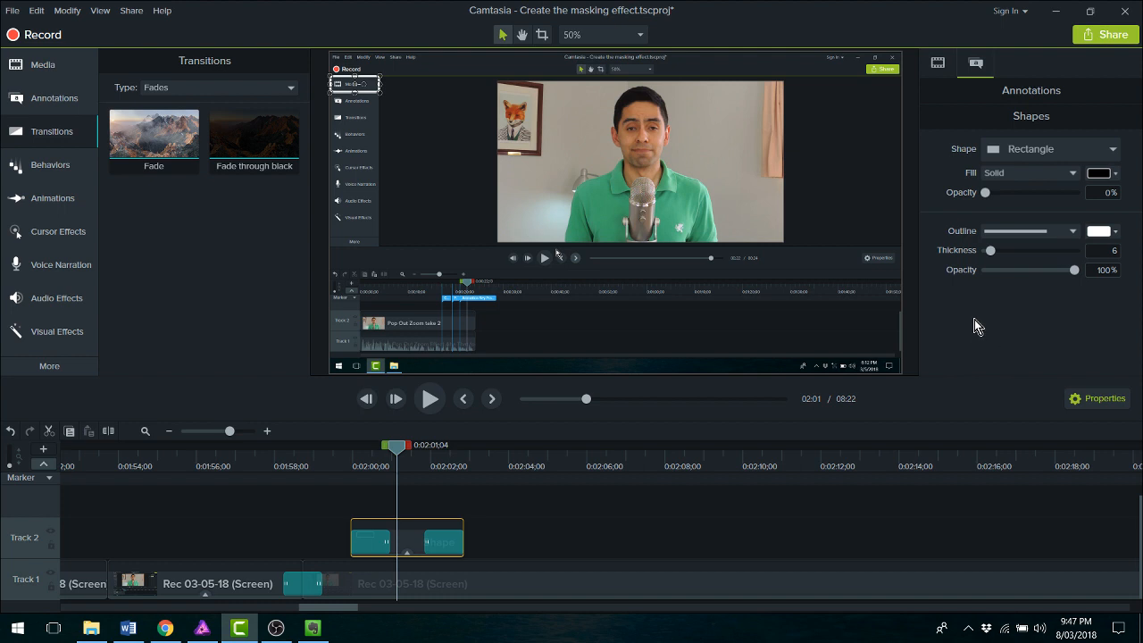
{"action": "left_click", "coordinate": [1115, 232]}
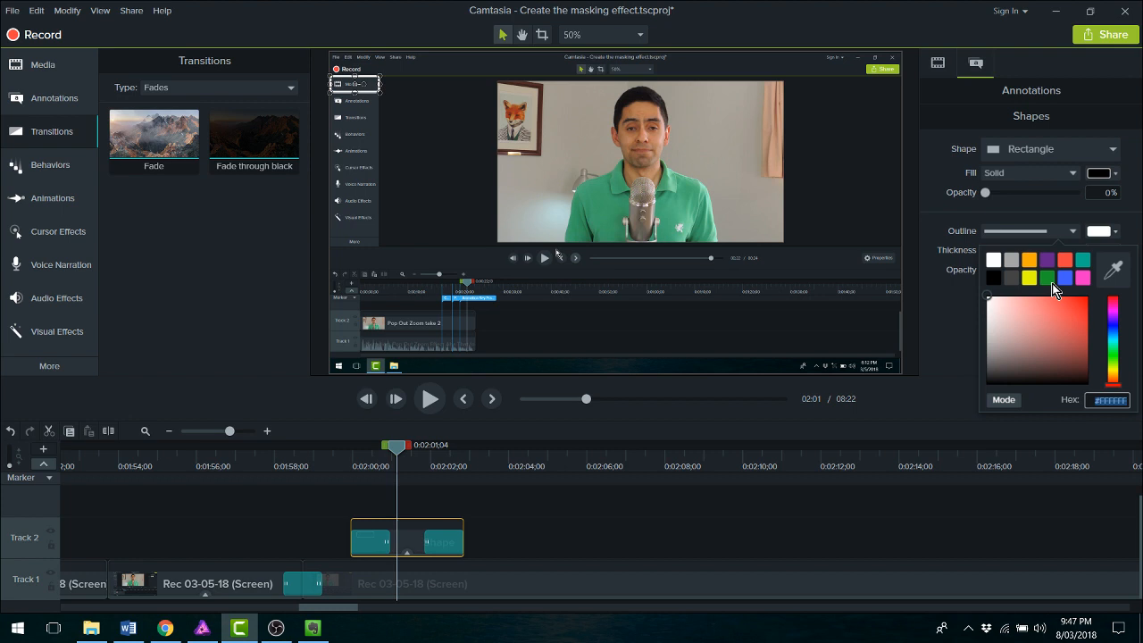
{"action": "left_click", "coordinate": [1052, 283]}
{"action": "left_click_drag", "start_coordinate": [397, 448], "coordinate": [347, 449]}
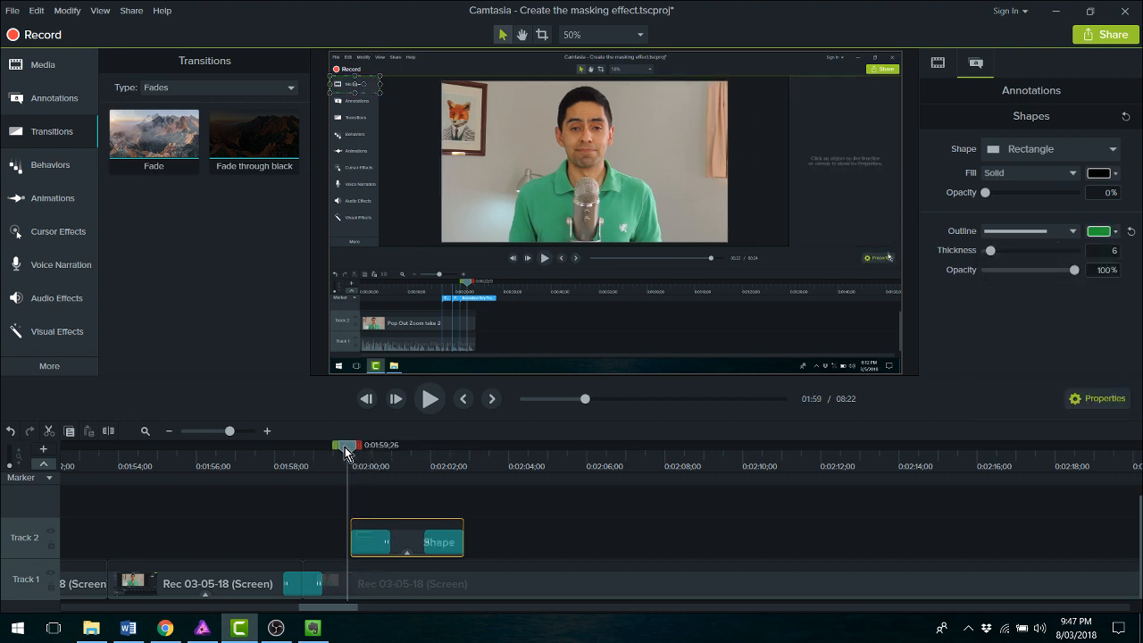
{"action": "left_click", "coordinate": [554, 512]}
{"action": "key", "text": "space"}
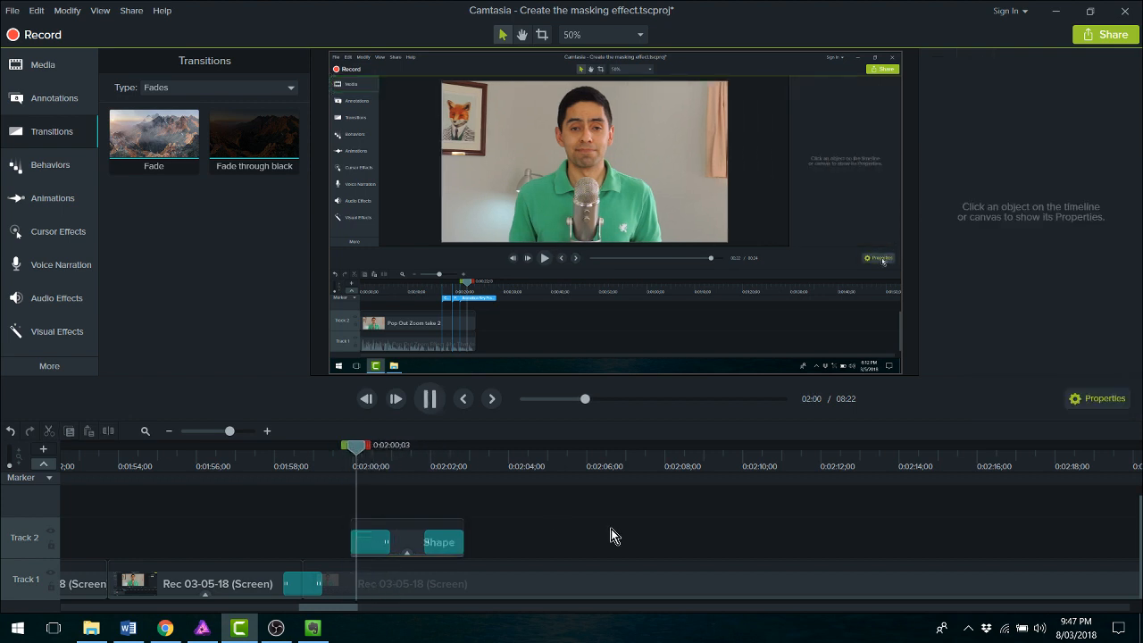
{"action": "key", "text": "space"}
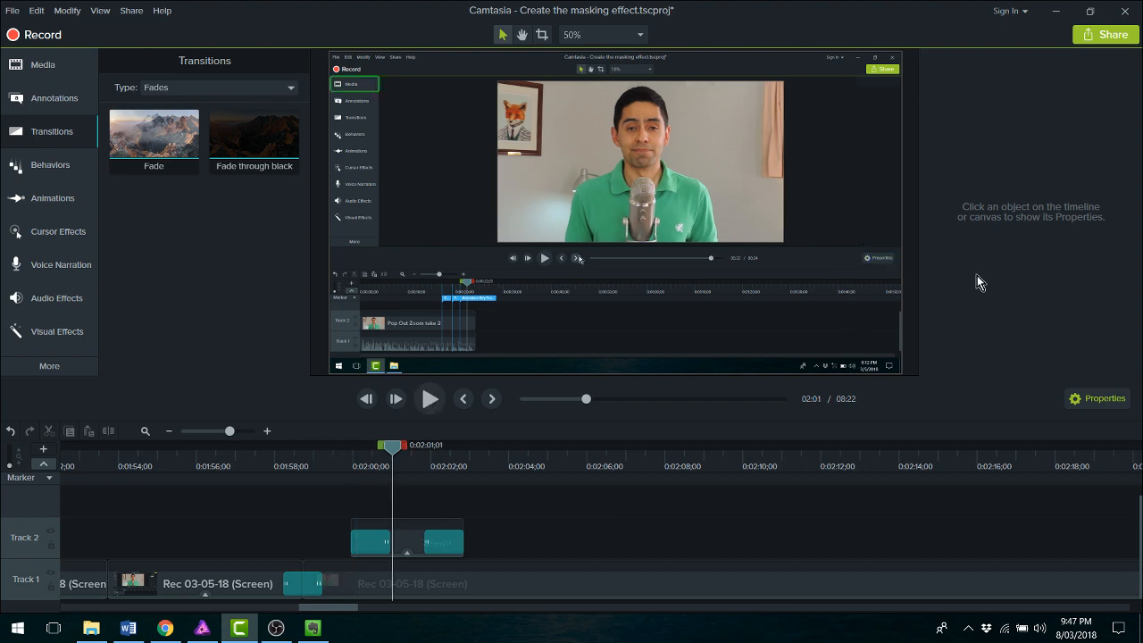
Step: Try a red outline on the rectangle, then settle on a deep orange of about #F76208
{"action": "left_click", "coordinate": [1086, 398]}
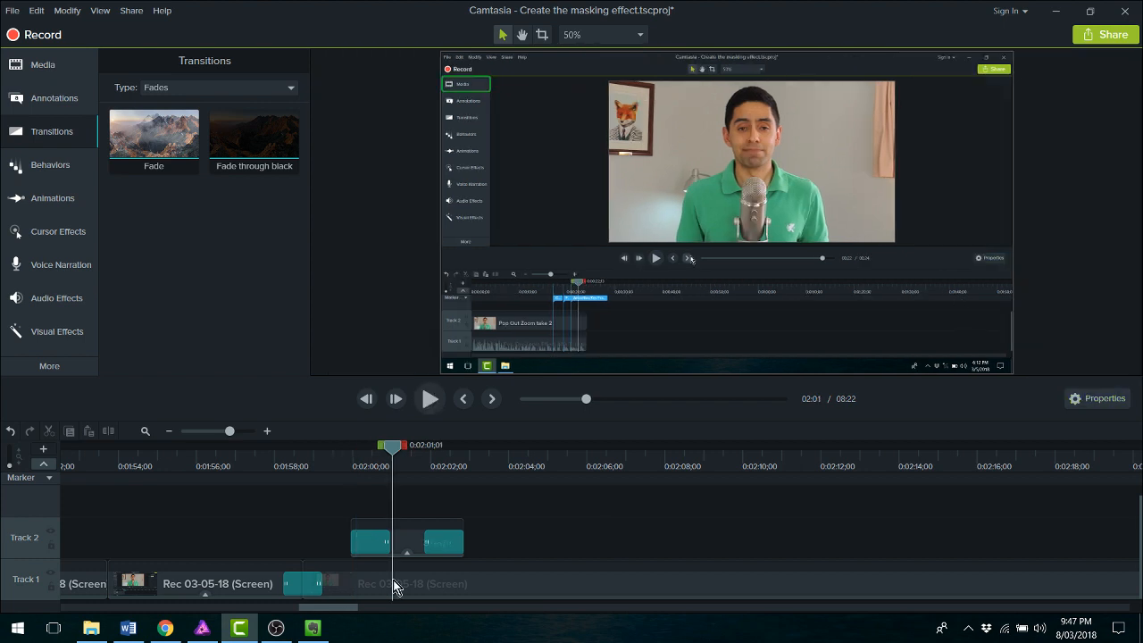
{"action": "double_click", "coordinate": [407, 541]}
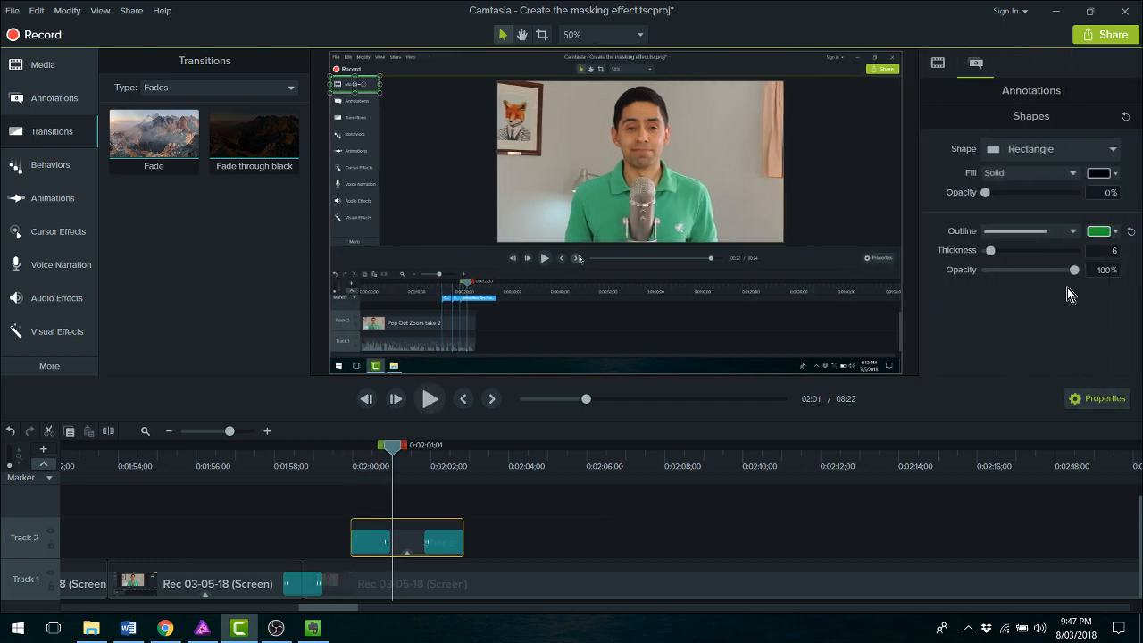
{"action": "left_click", "coordinate": [1116, 232]}
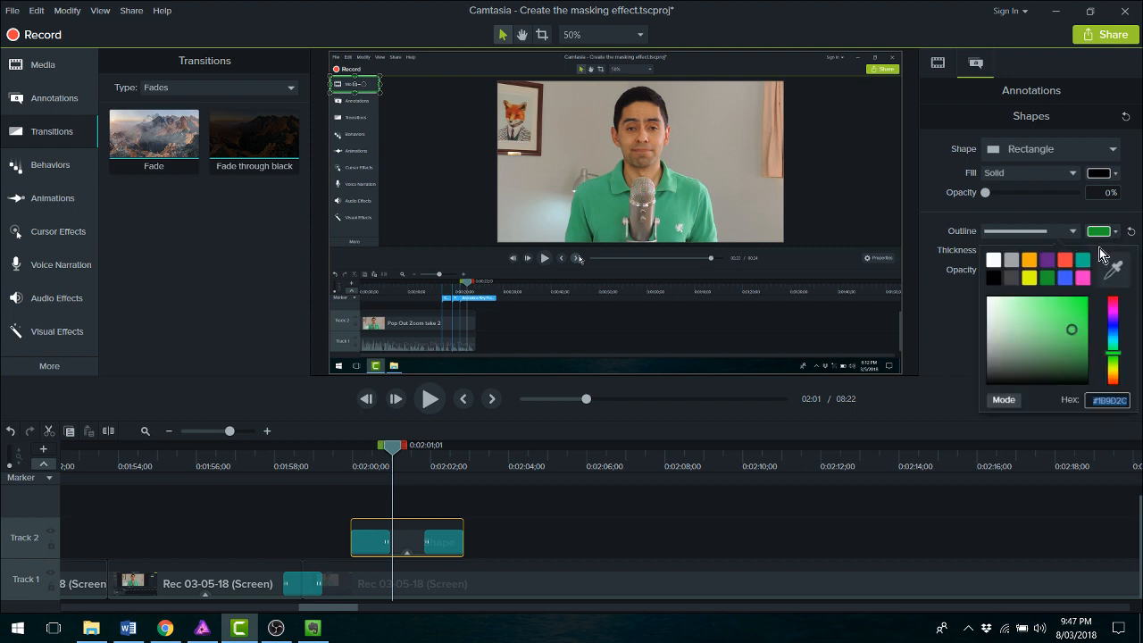
{"action": "left_click", "coordinate": [1065, 259]}
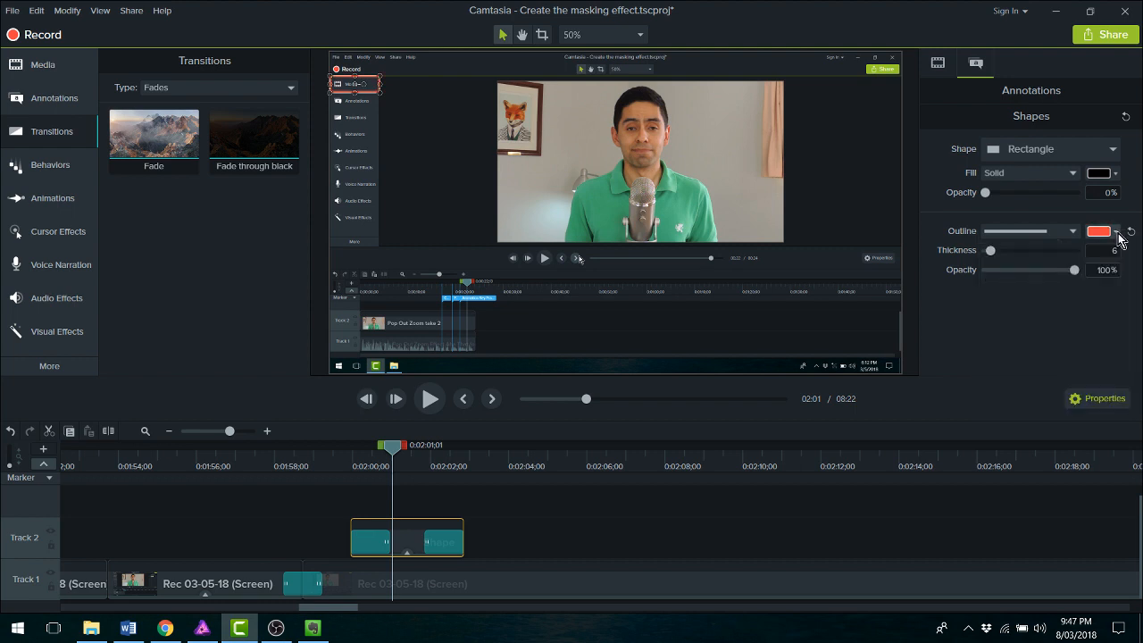
{"action": "left_click", "coordinate": [1117, 232]}
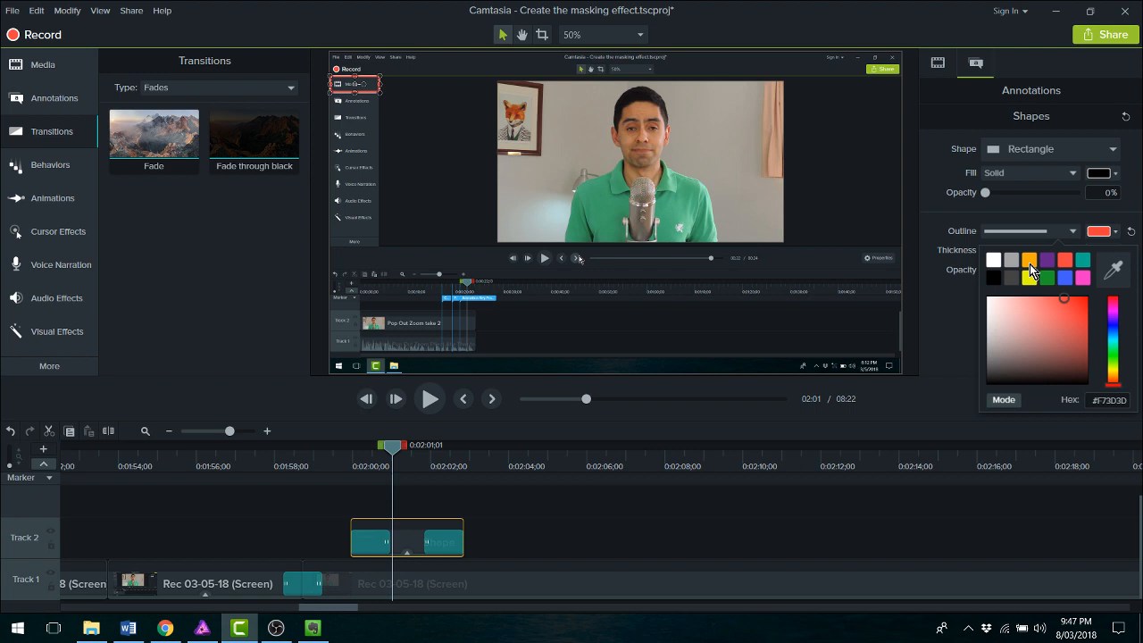
{"action": "left_click", "coordinate": [1030, 261]}
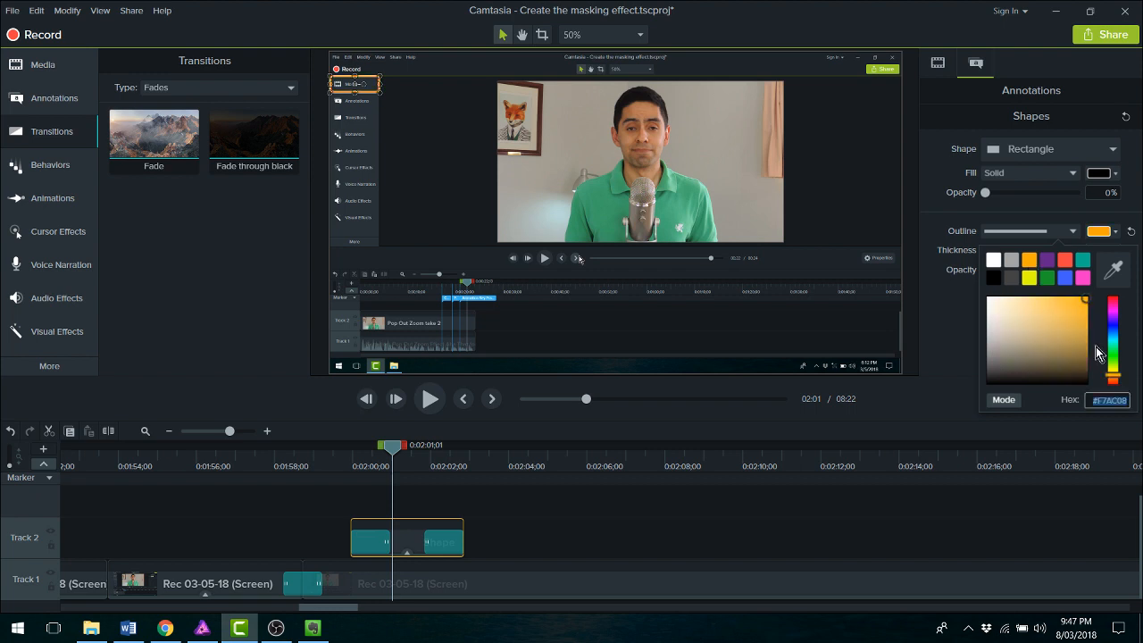
{"action": "left_click_drag", "start_coordinate": [1113, 378], "coordinate": [1114, 384]}
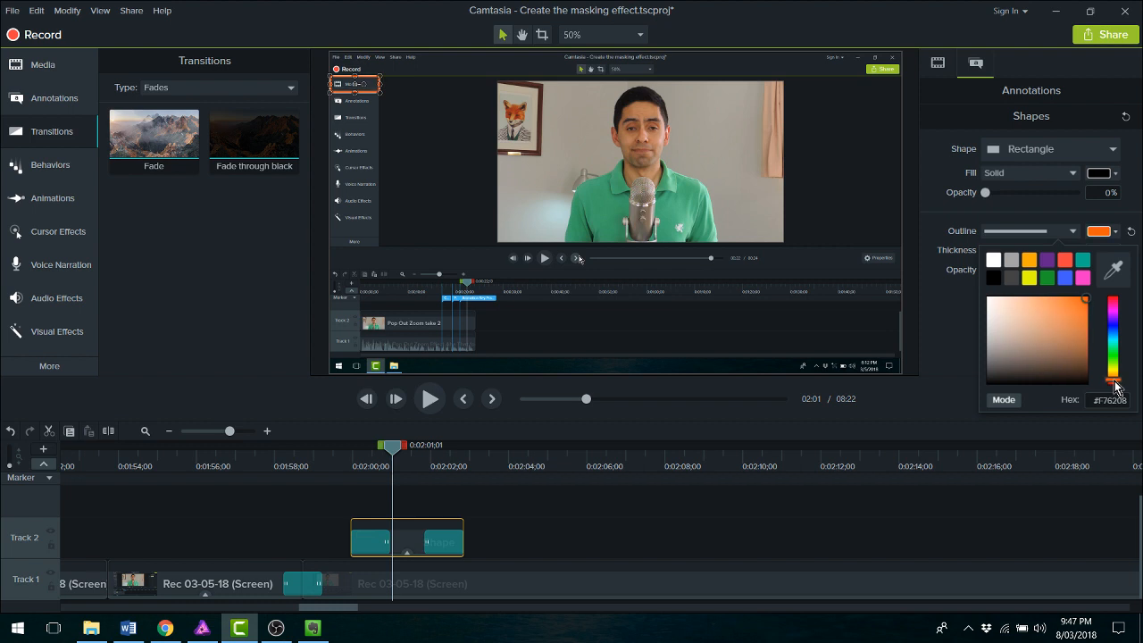
{"action": "left_click", "coordinate": [1085, 300]}
{"action": "left_click", "coordinate": [491, 505]}
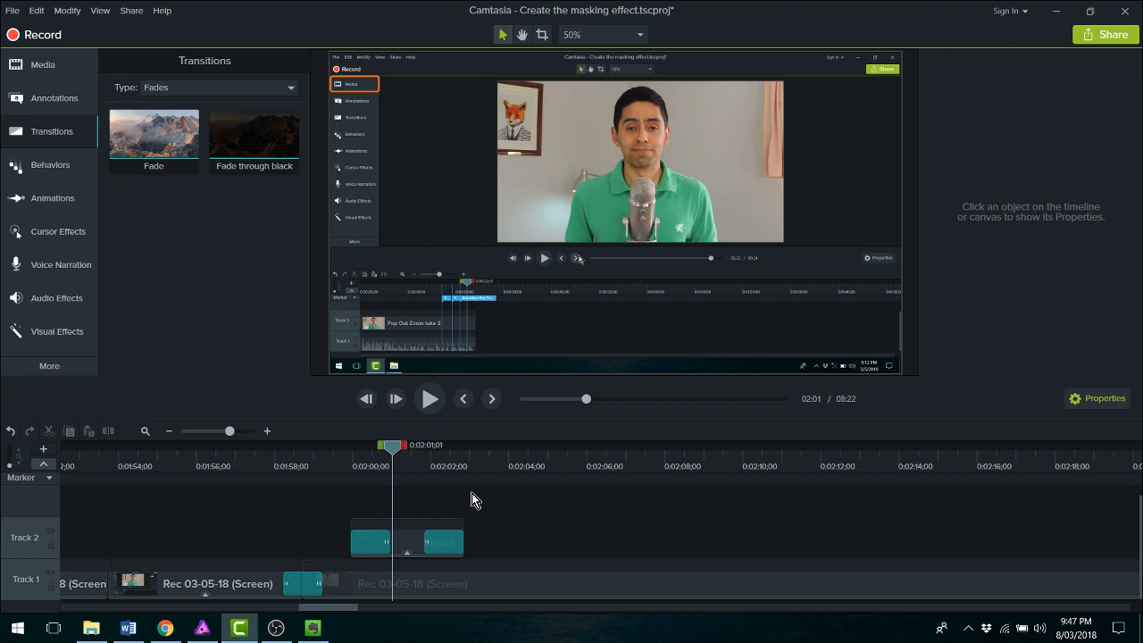
Step: Set the rectangle's outline colour to the red swatch and play back the highlight from 0:01:59;23
{"action": "left_click", "coordinate": [415, 549]}
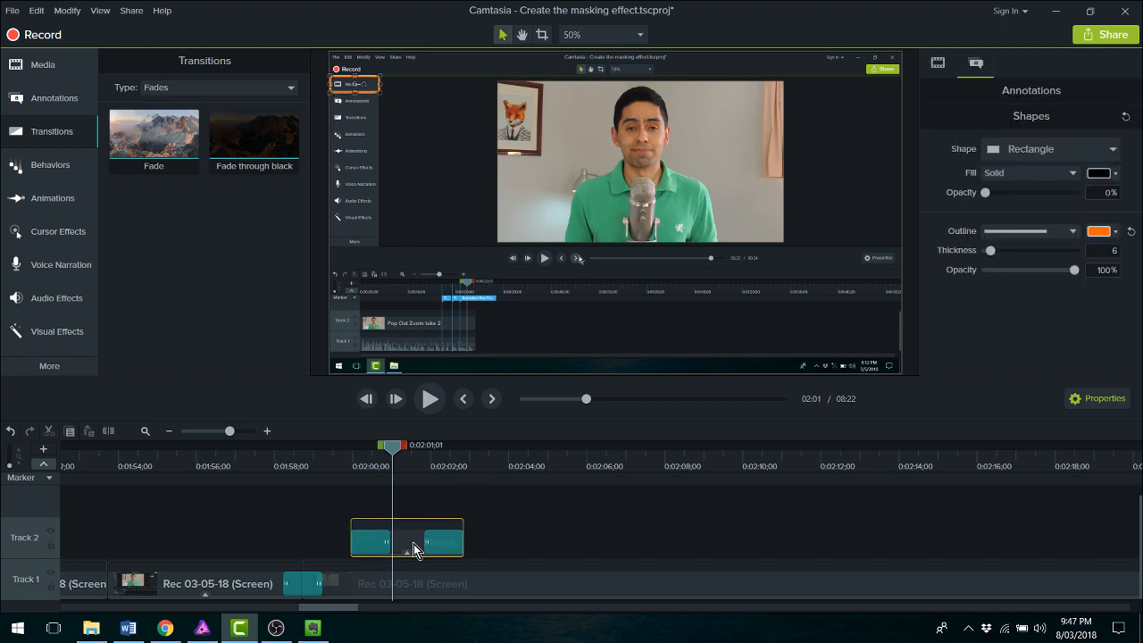
{"action": "left_click", "coordinate": [1101, 231]}
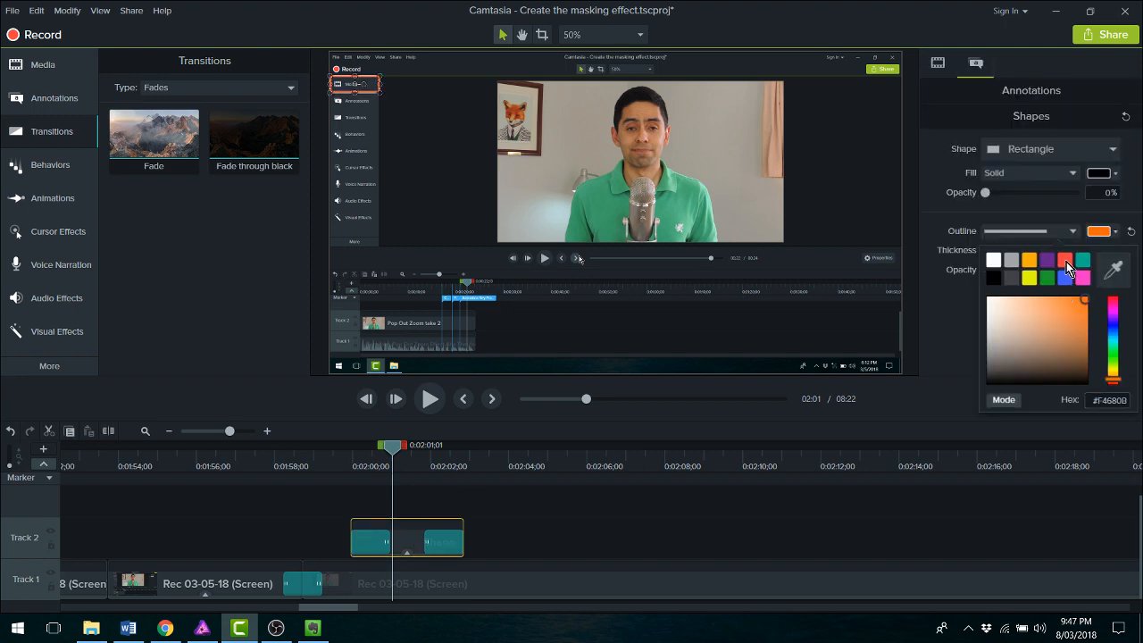
{"action": "left_click", "coordinate": [1067, 262]}
{"action": "left_click", "coordinate": [587, 524]}
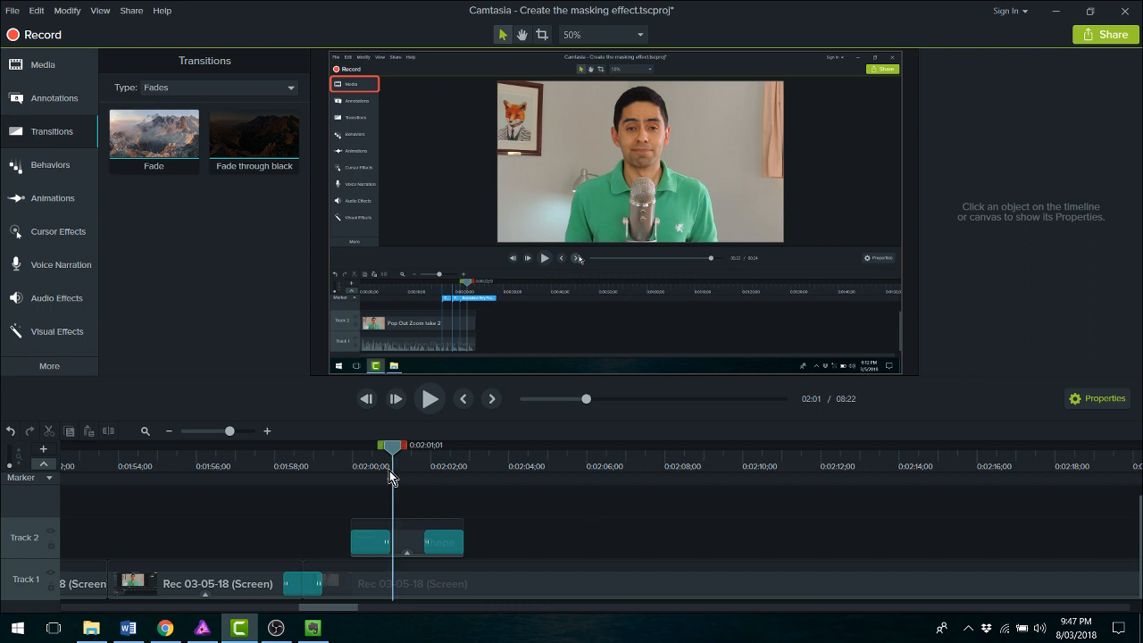
{"action": "left_click_drag", "start_coordinate": [389, 471], "coordinate": [343, 470]}
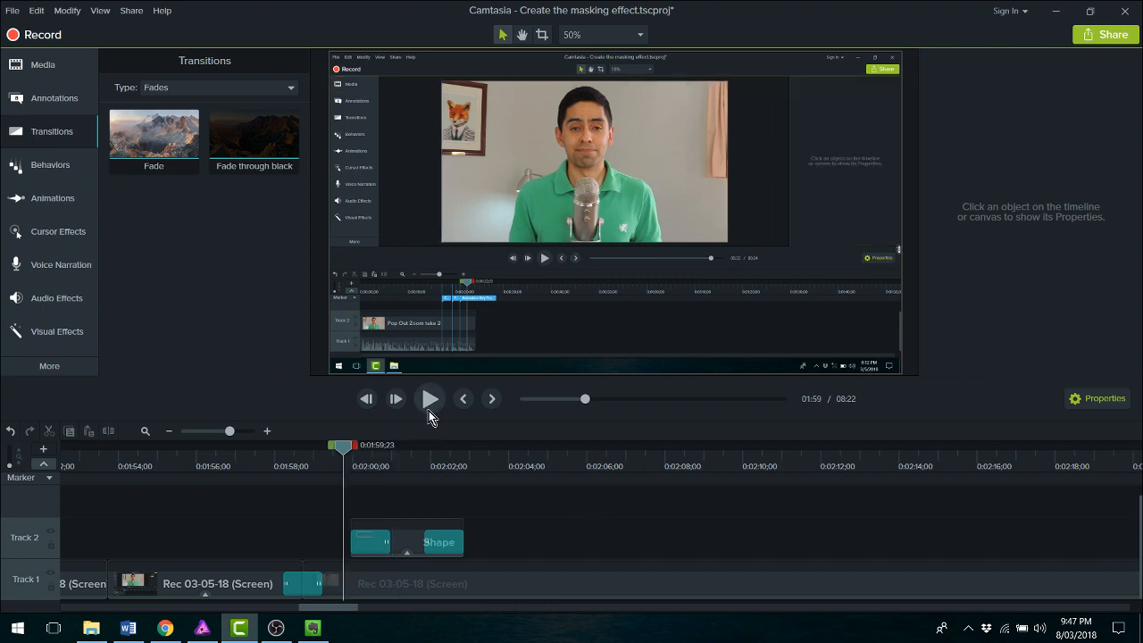
{"action": "left_click", "coordinate": [429, 399]}
{"action": "left_click", "coordinate": [429, 399]}
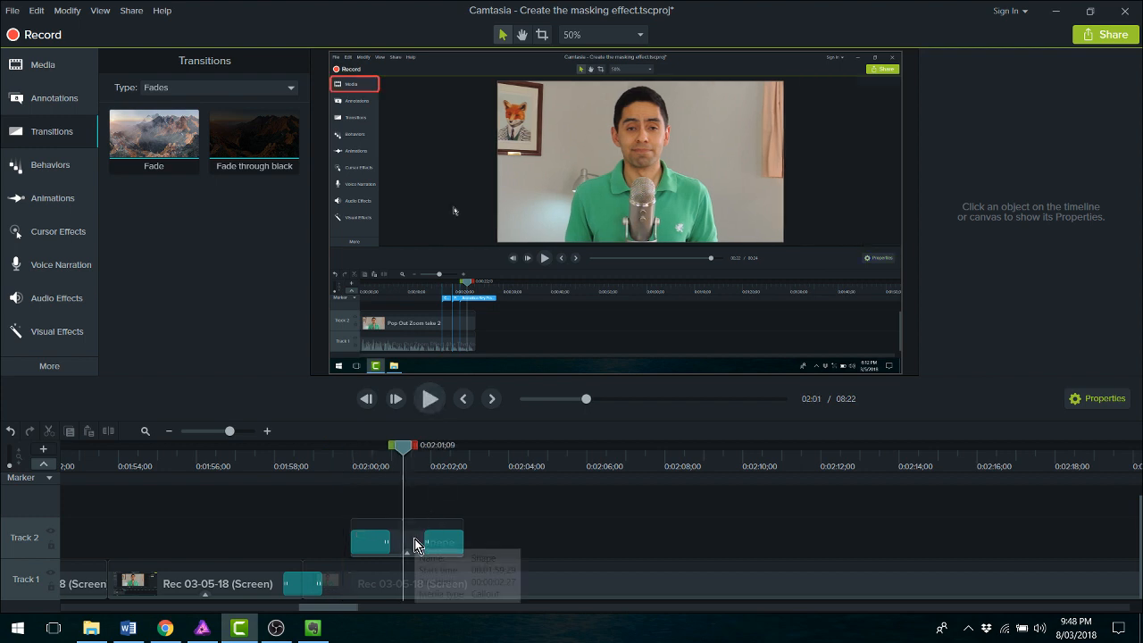
Step: Increase the rectangle's outline thickness slightly and play back the highlight from 0:01:59;22
{"action": "left_click", "coordinate": [1098, 400]}
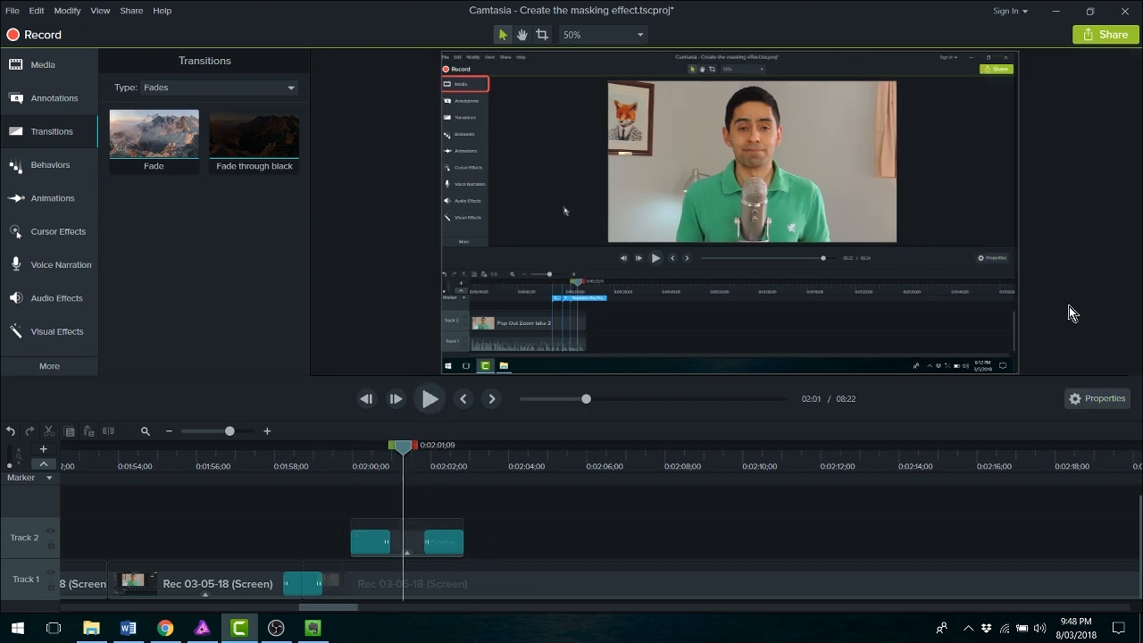
{"action": "left_click", "coordinate": [1098, 399]}
{"action": "left_click", "coordinate": [406, 543]}
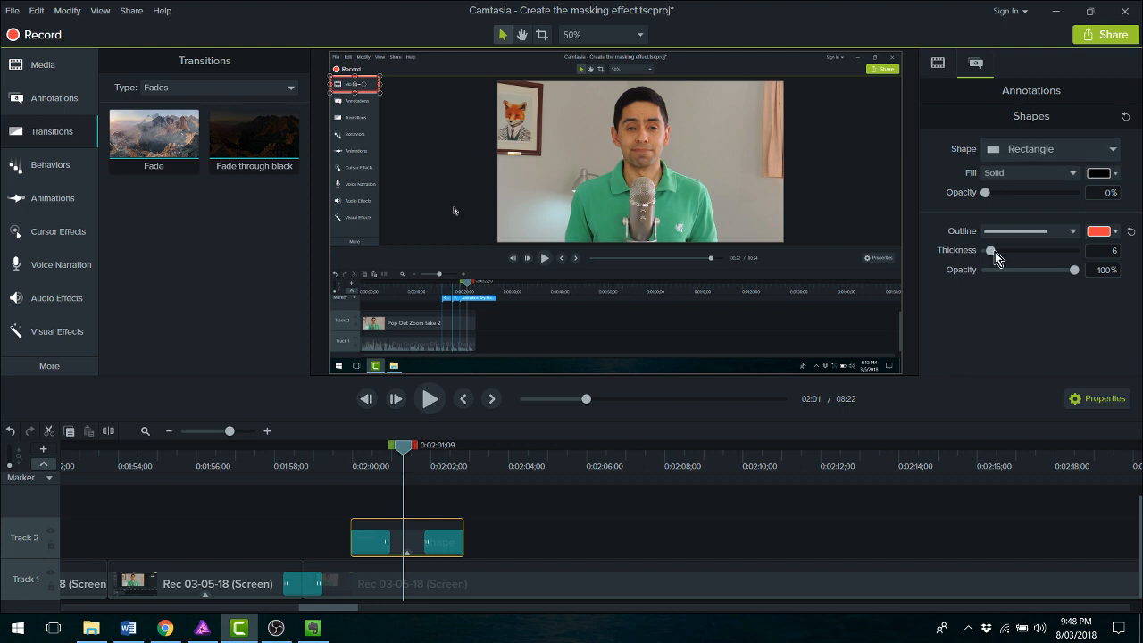
{"action": "left_click", "coordinate": [544, 515]}
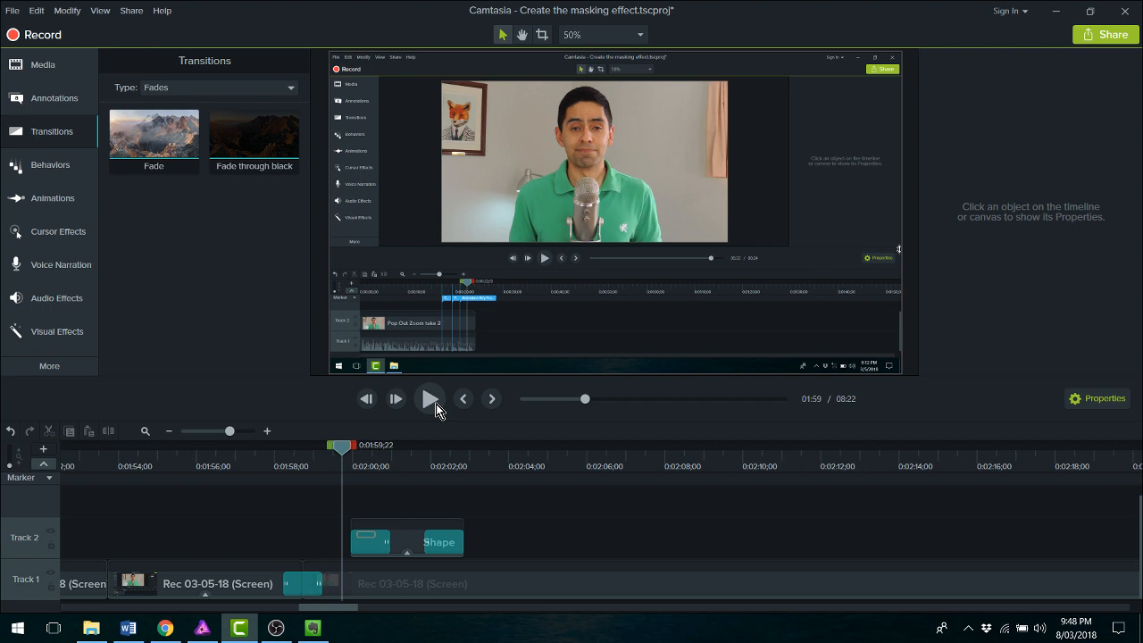
{"action": "left_click", "coordinate": [430, 400]}
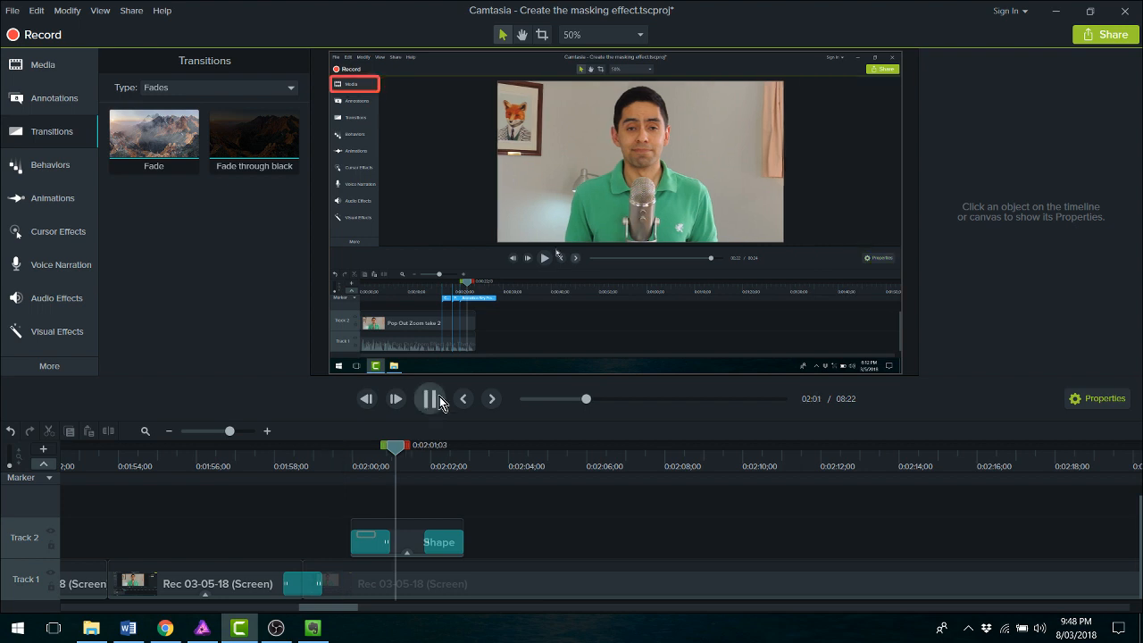
{"action": "left_click", "coordinate": [429, 400]}
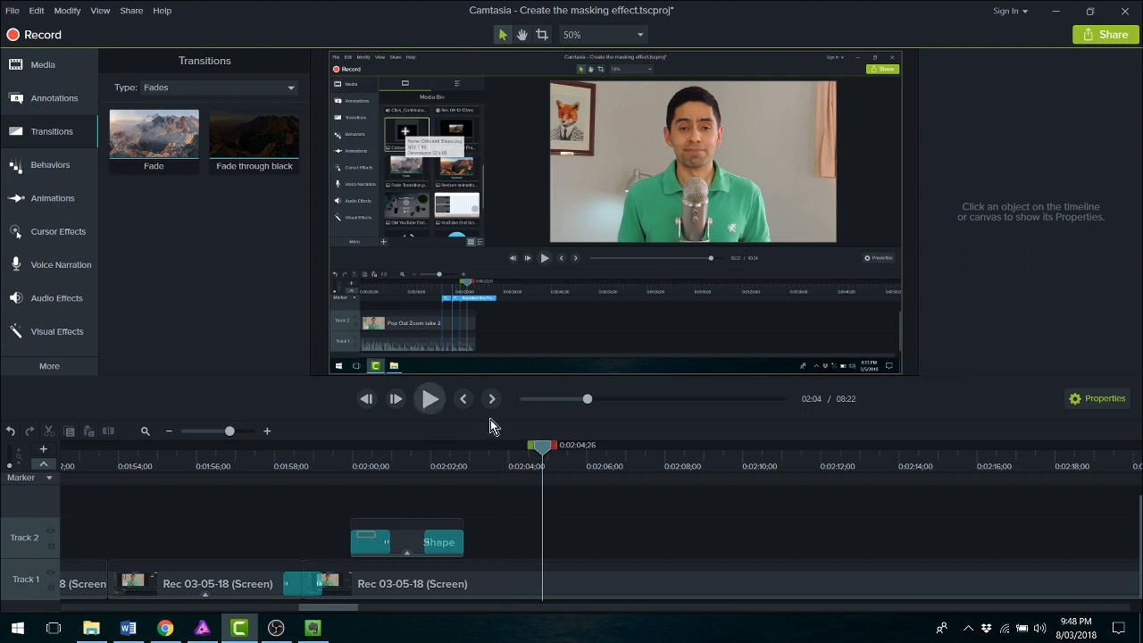
Step: Try splitting the Track 1 recording at 0:02:04;13 and scaling the second part to 236.4% around the Media Bin
{"action": "left_click", "coordinate": [461, 444]}
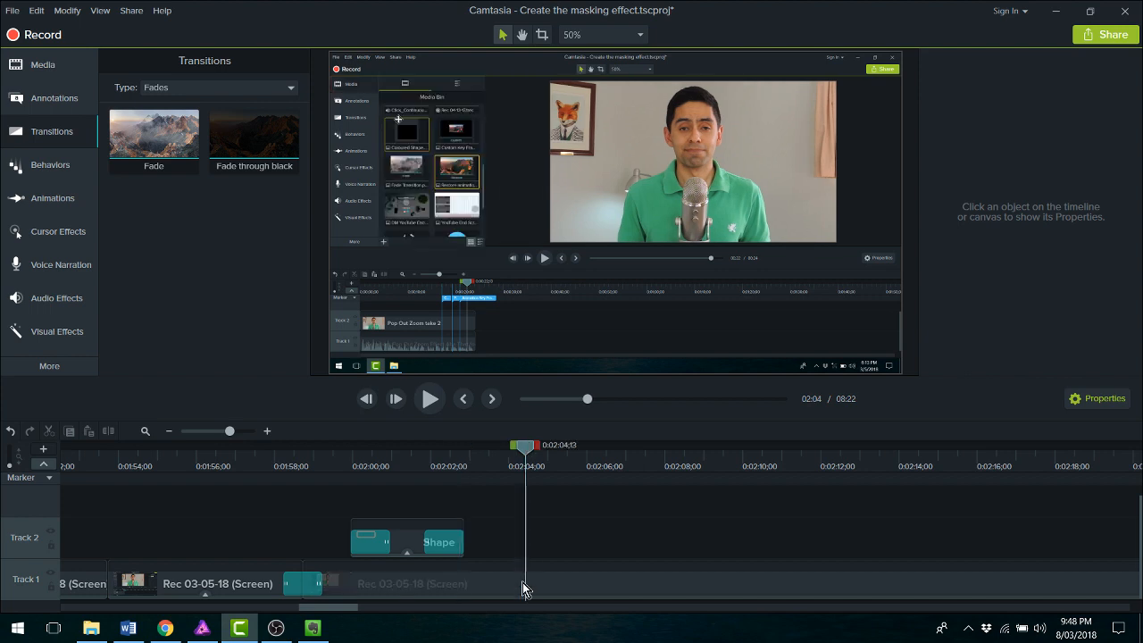
{"action": "left_click", "coordinate": [523, 582]}
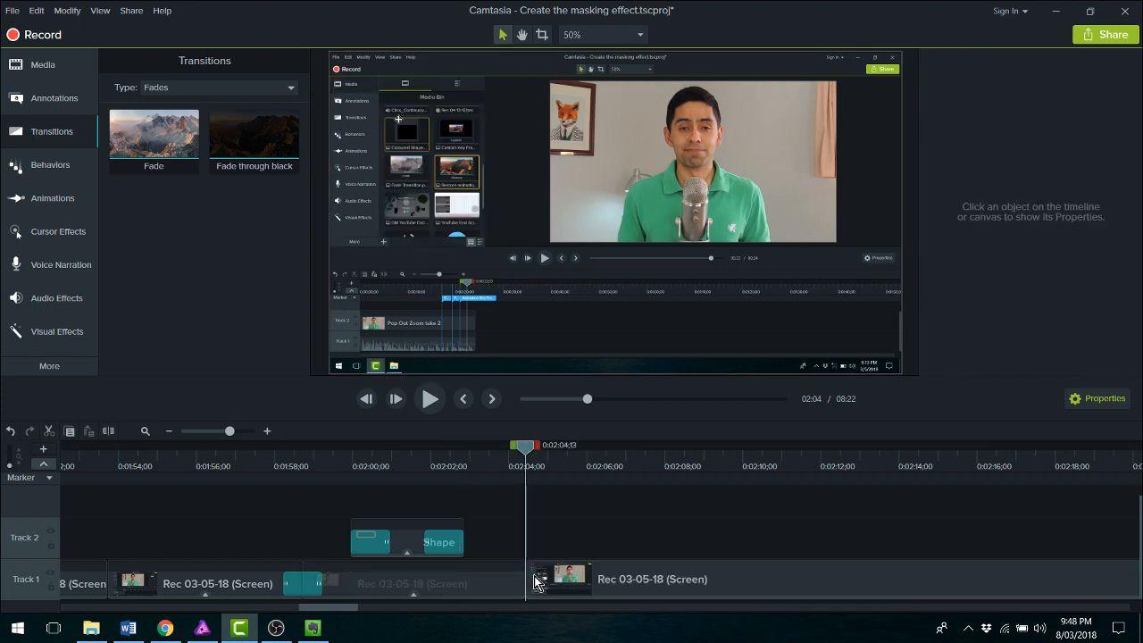
{"action": "left_click", "coordinate": [553, 458]}
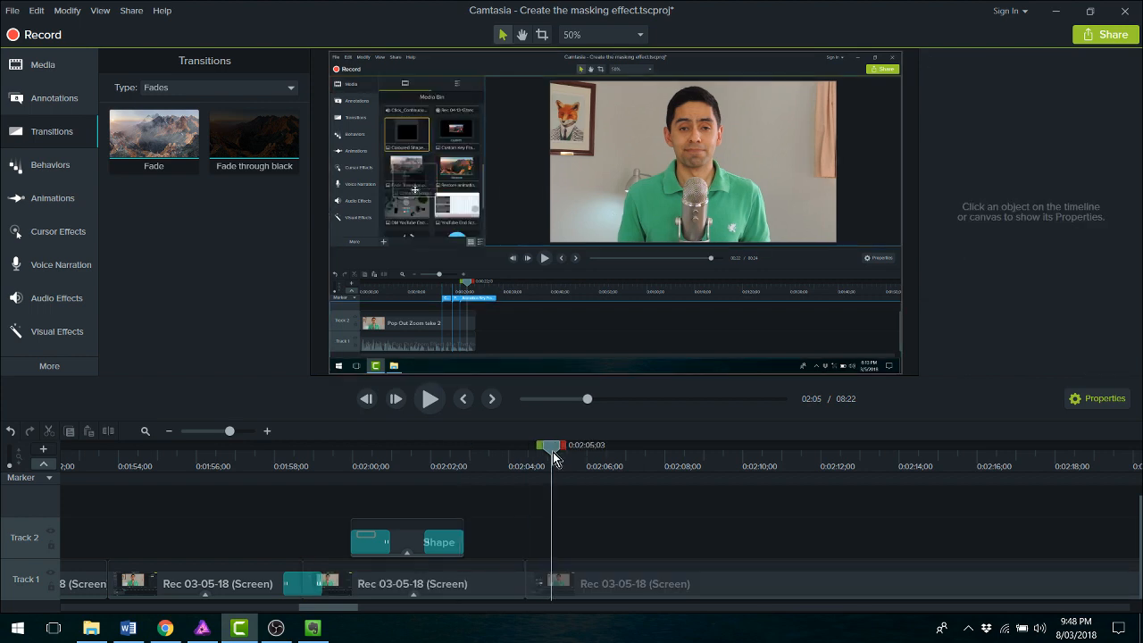
{"action": "left_click", "coordinate": [554, 582]}
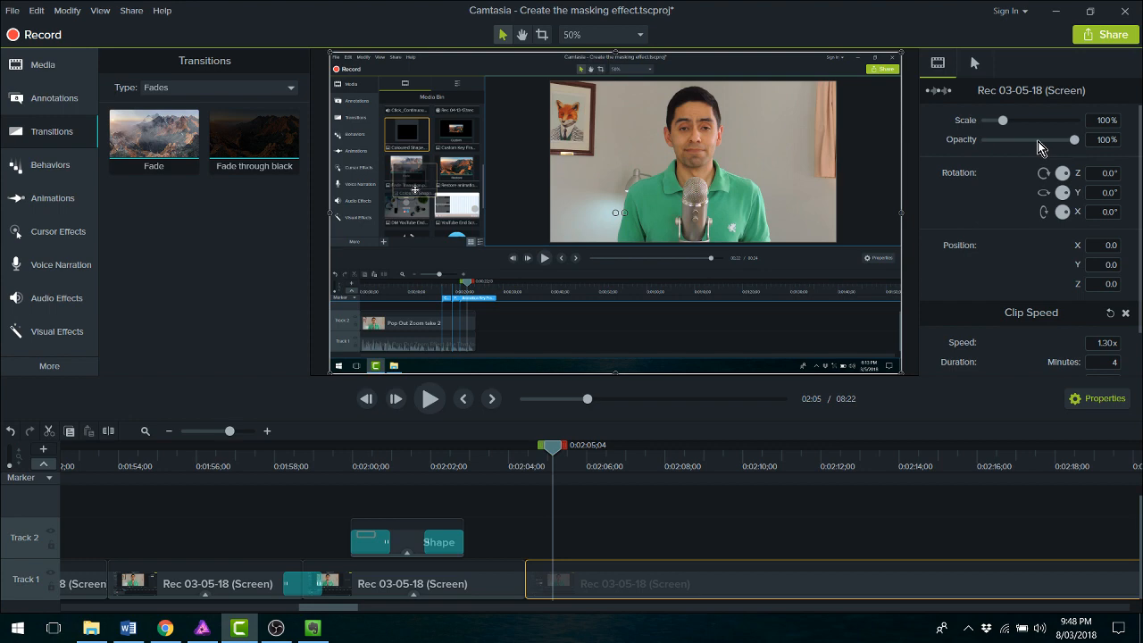
{"action": "left_click_drag", "start_coordinate": [1002, 119], "coordinate": [1027, 120]}
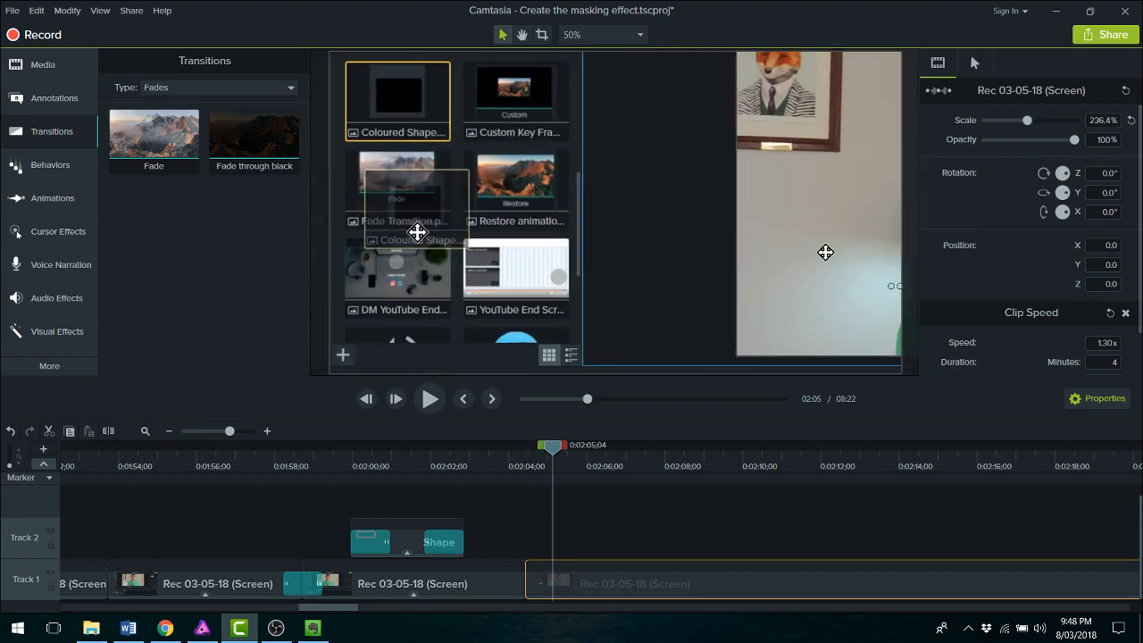
{"action": "left_click_drag", "start_coordinate": [825, 252], "coordinate": [883, 232]}
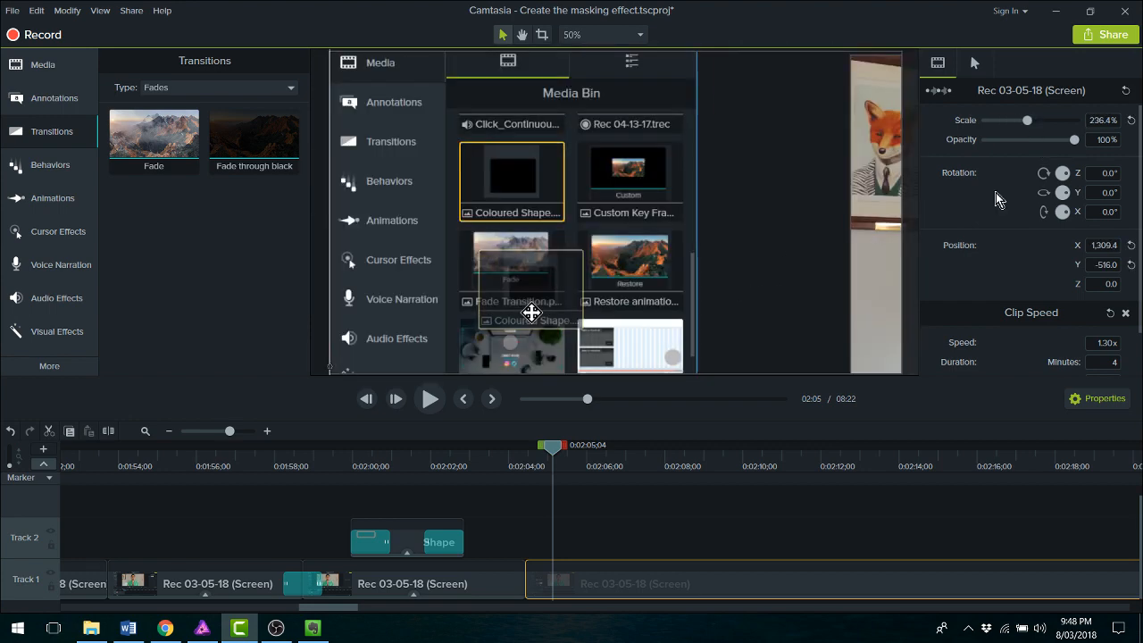
{"action": "left_click_drag", "start_coordinate": [642, 227], "coordinate": [641, 244]}
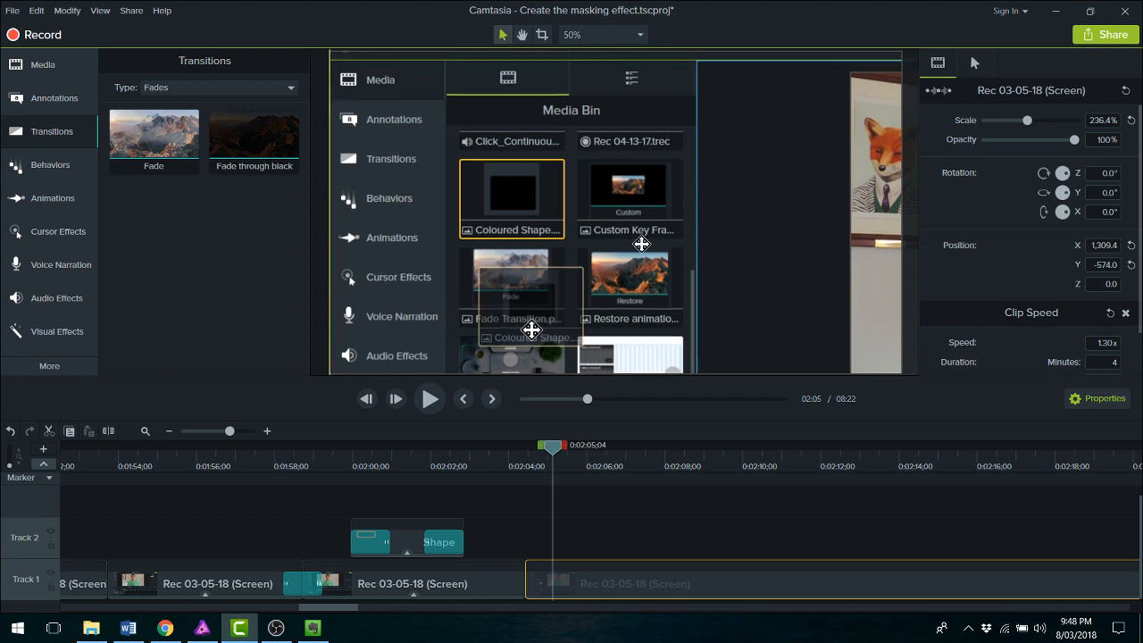
Step: Try enlarging the split clip to 346.2%, centred on the Media Bin thumbnails, and play back from 0:02:04;14
{"action": "left_click_drag", "start_coordinate": [1027, 120], "coordinate": [1047, 119]}
{"action": "left_click_drag", "start_coordinate": [517, 179], "coordinate": [823, 251]}
{"action": "left_click_drag", "start_coordinate": [553, 447], "coordinate": [540, 454]}
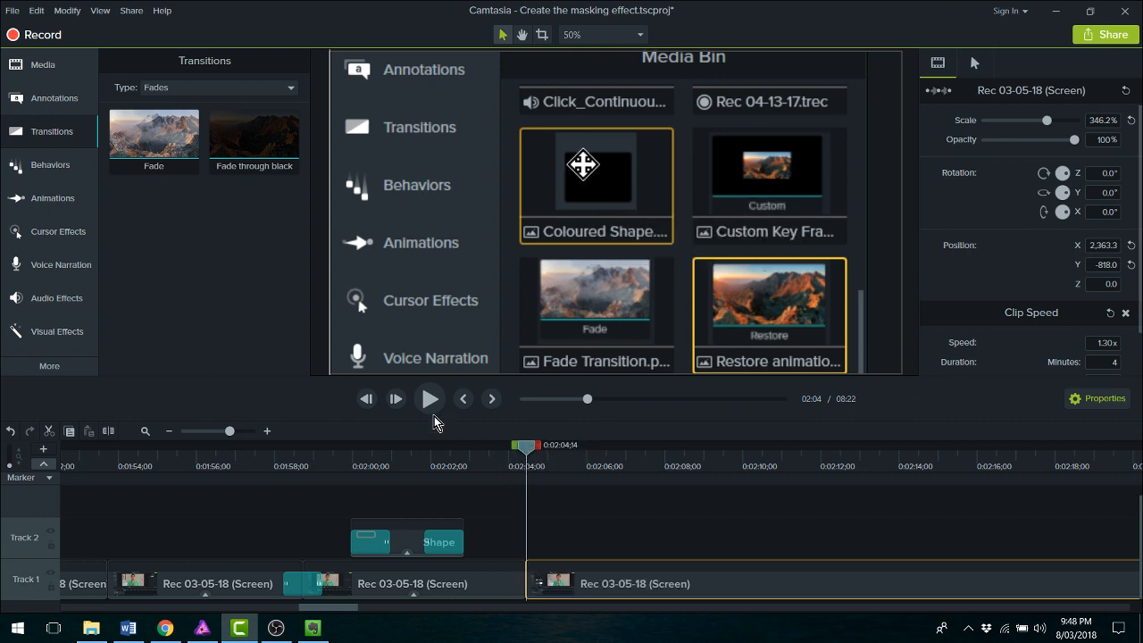
{"action": "left_click", "coordinate": [426, 404]}
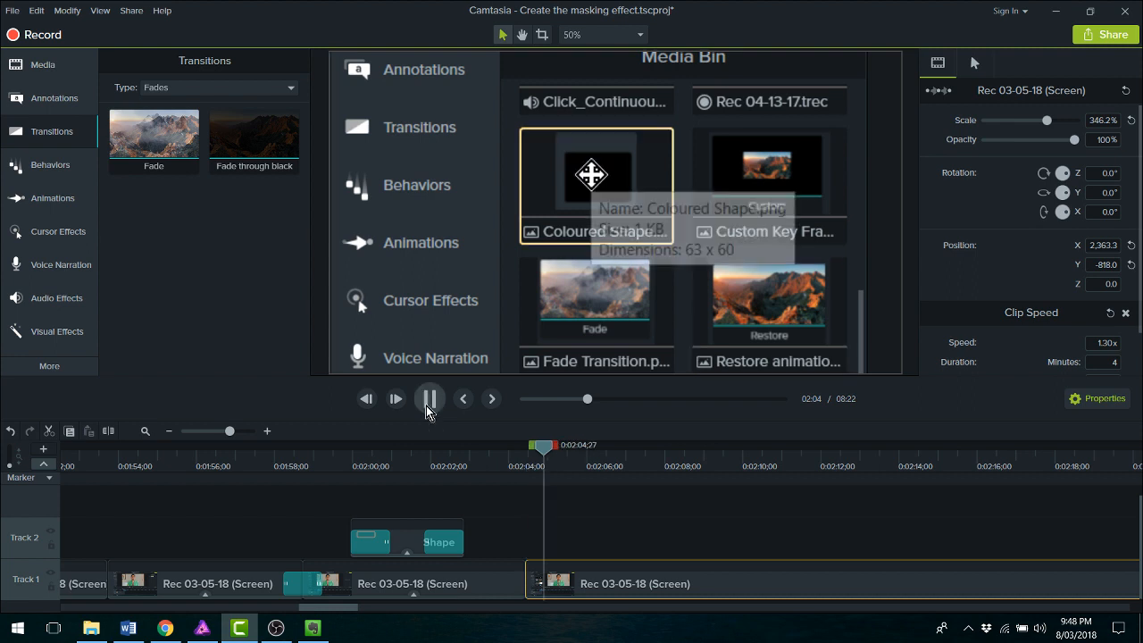
{"action": "left_click", "coordinate": [426, 404]}
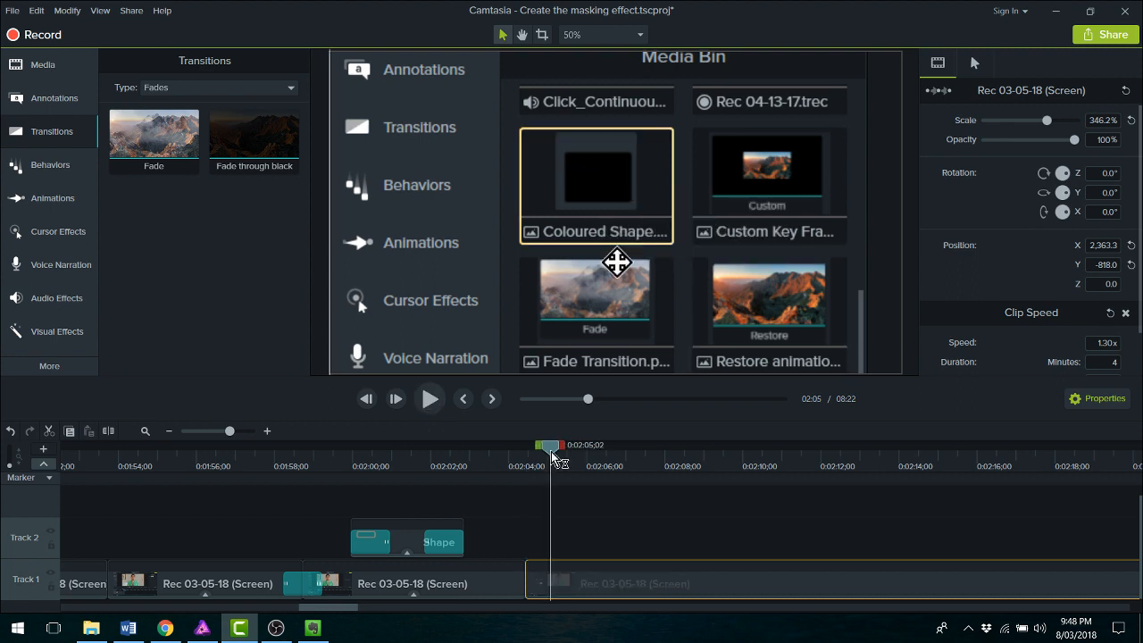
Step: Undo the zoom and the split made at 0:02:04;13 on the Track 1 recording
{"action": "left_click_drag", "start_coordinate": [554, 457], "coordinate": [507, 455]}
{"action": "left_click", "coordinate": [572, 506]}
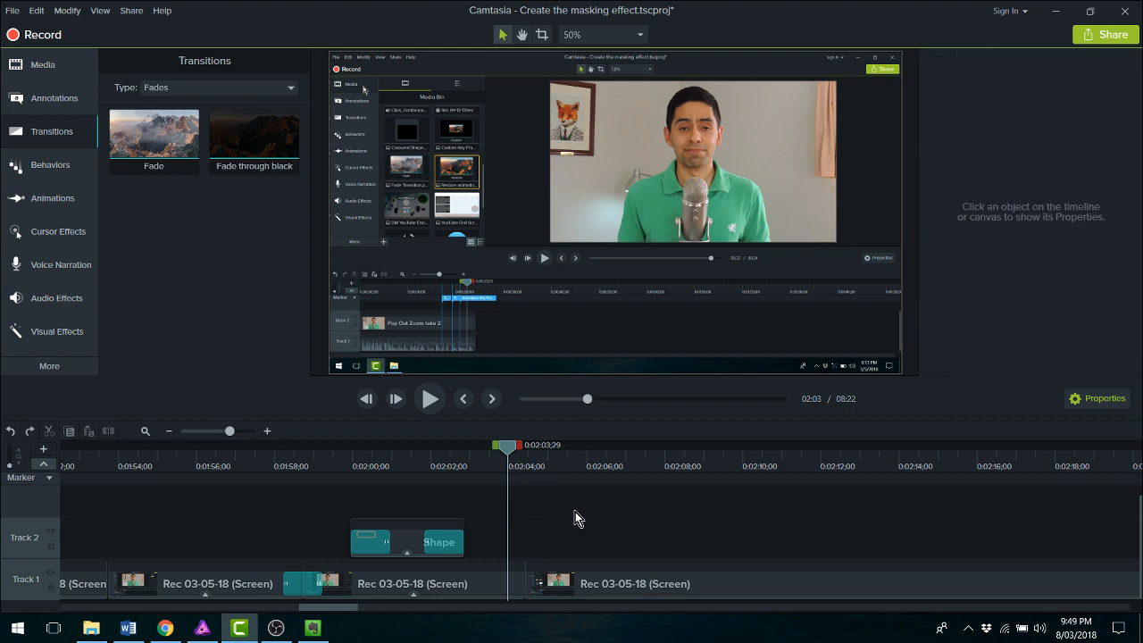
{"action": "key", "text": "ctrl+z"}
Step: Split the Track 1 recording at 0:02:03;03 and scale the second part to 436% over the Media Bin
{"action": "left_click_drag", "start_coordinate": [508, 454], "coordinate": [478, 462]}
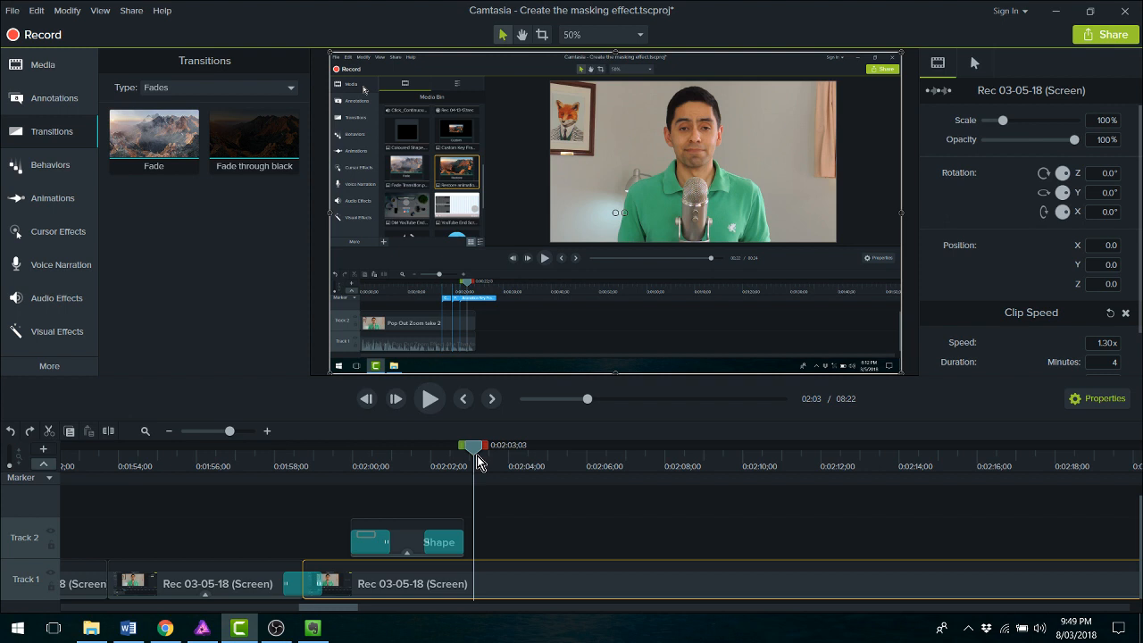
{"action": "key", "text": "s"}
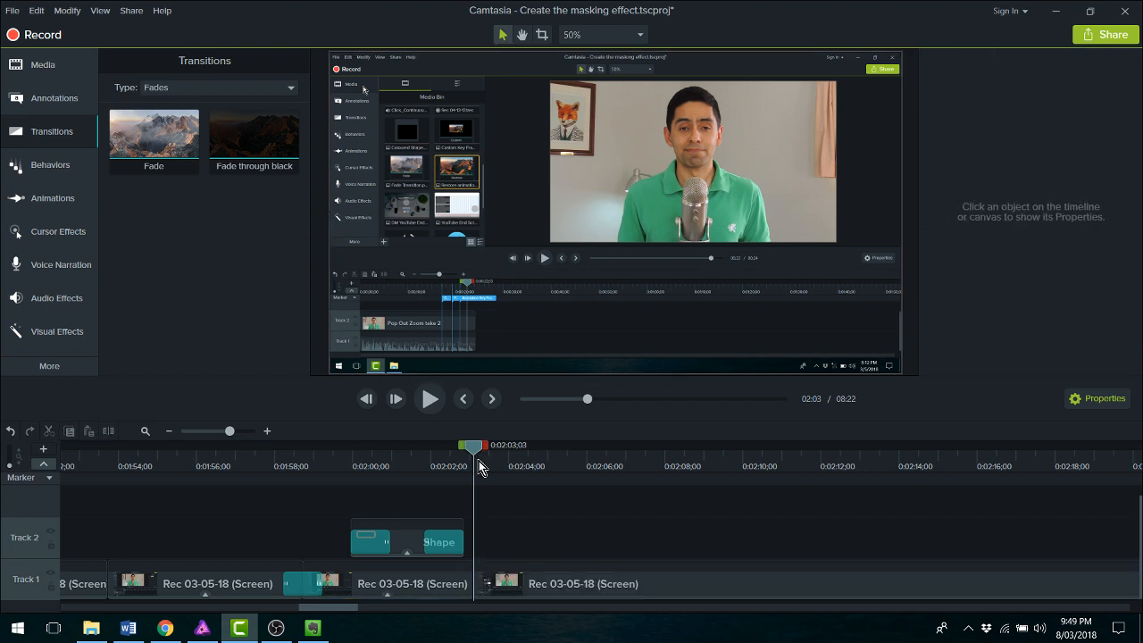
{"action": "left_click", "coordinate": [500, 587]}
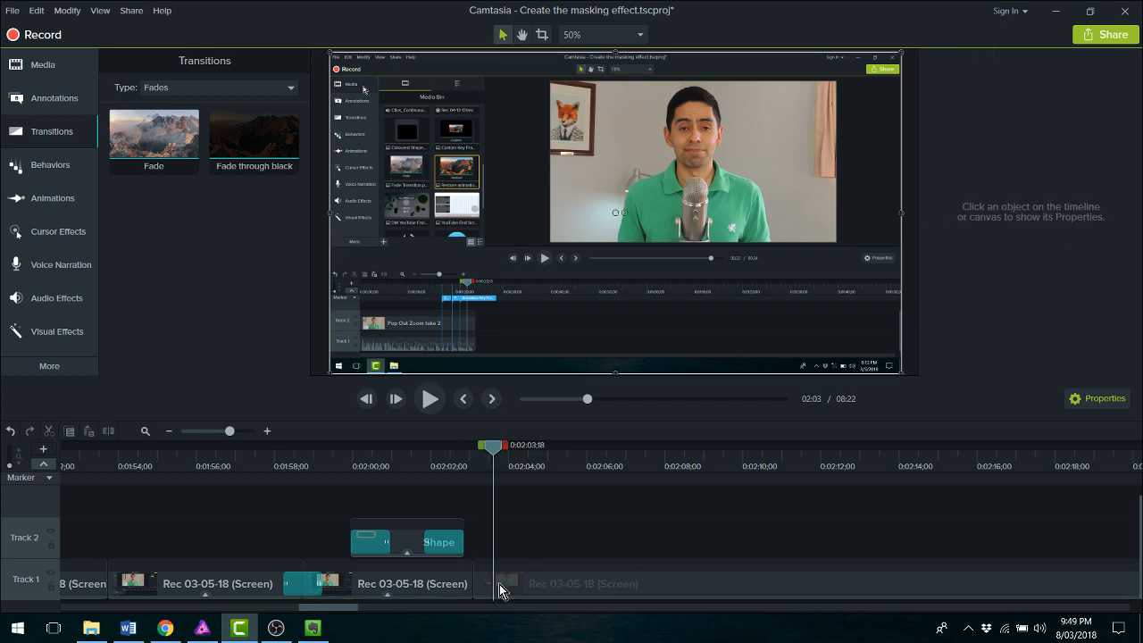
{"action": "left_click_drag", "start_coordinate": [1002, 120], "coordinate": [1029, 125]}
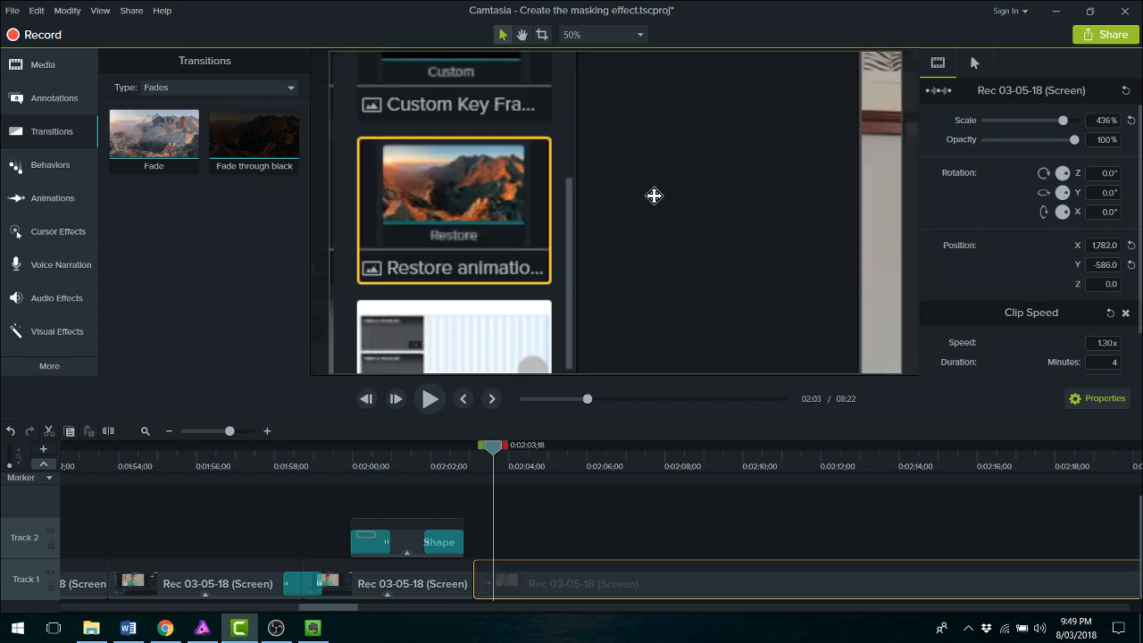
{"action": "left_click_drag", "start_coordinate": [653, 193], "coordinate": [794, 202]}
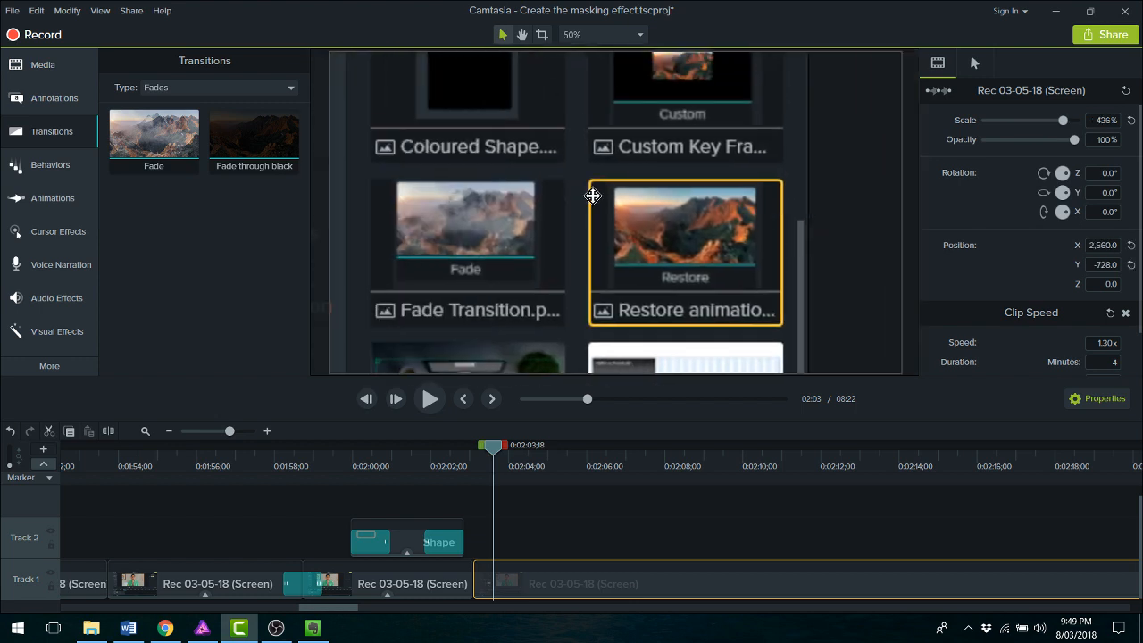
{"action": "left_click_drag", "start_coordinate": [593, 195], "coordinate": [697, 341]}
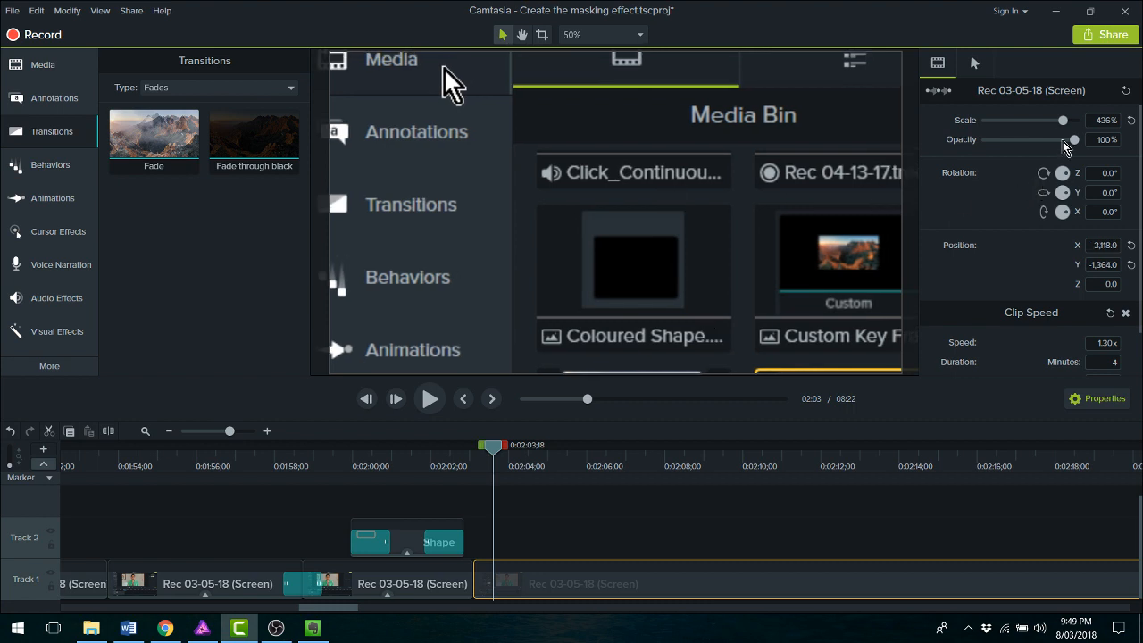
Step: Reduce the second part's scale to 309.6% and reposition it to frame the tool list and Media Bin thumbnails
{"action": "left_click_drag", "start_coordinate": [1063, 120], "coordinate": [1056, 122]}
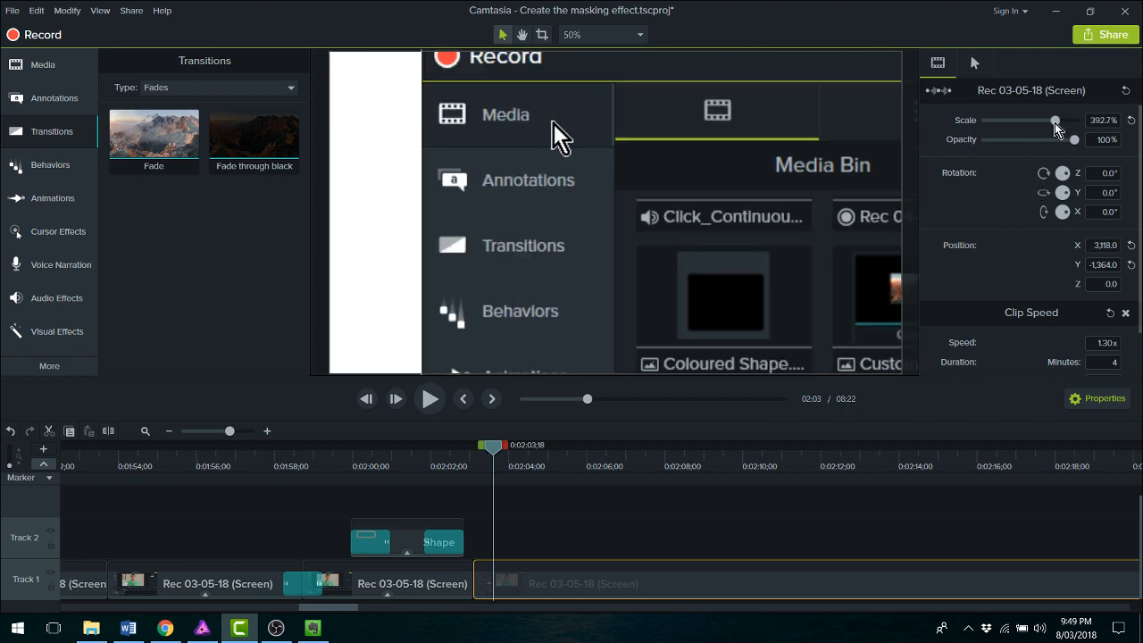
{"action": "left_click_drag", "start_coordinate": [1056, 122], "coordinate": [1054, 122]}
{"action": "left_click_drag", "start_coordinate": [813, 206], "coordinate": [683, 175]}
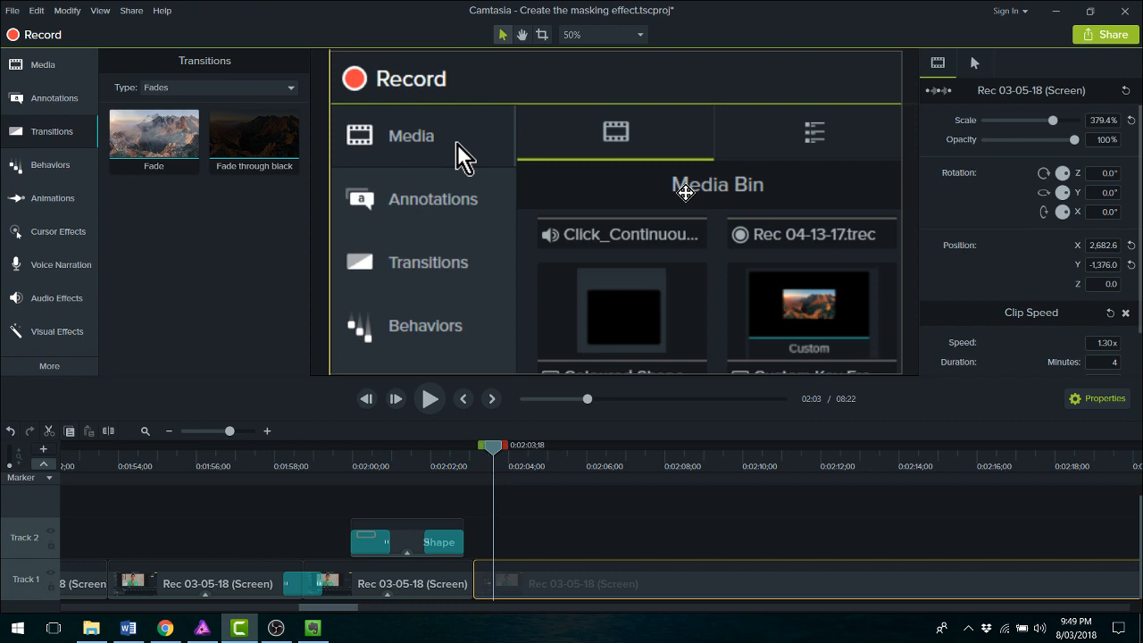
{"action": "left_click_drag", "start_coordinate": [685, 192], "coordinate": [683, 121]}
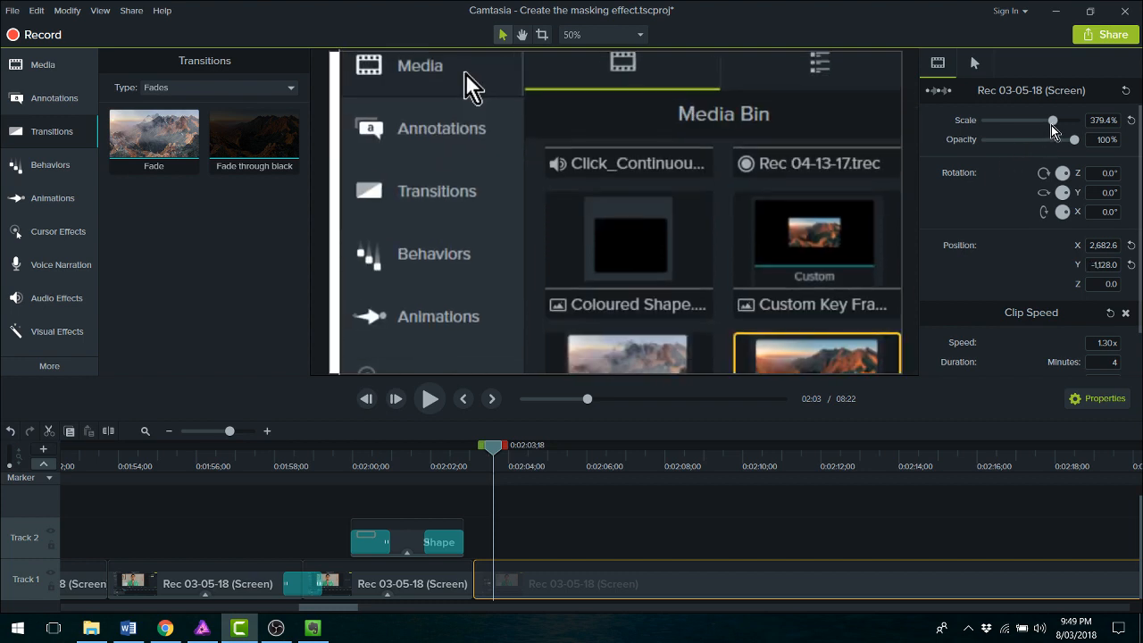
{"action": "left_click_drag", "start_coordinate": [1053, 121], "coordinate": [1040, 122]}
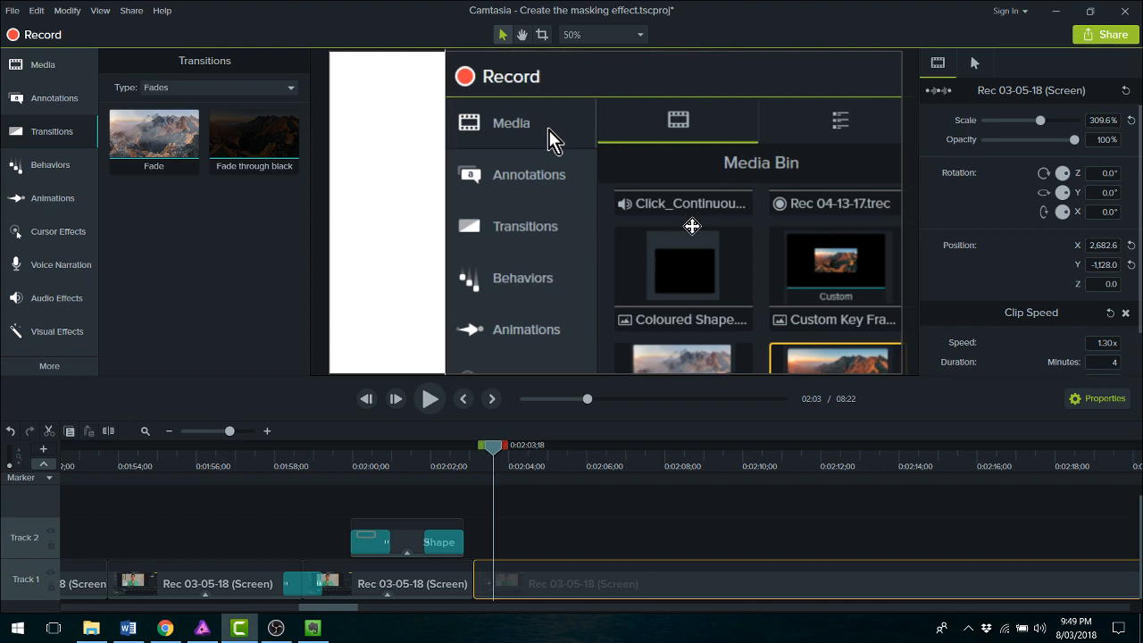
{"action": "left_click_drag", "start_coordinate": [692, 226], "coordinate": [604, 230]}
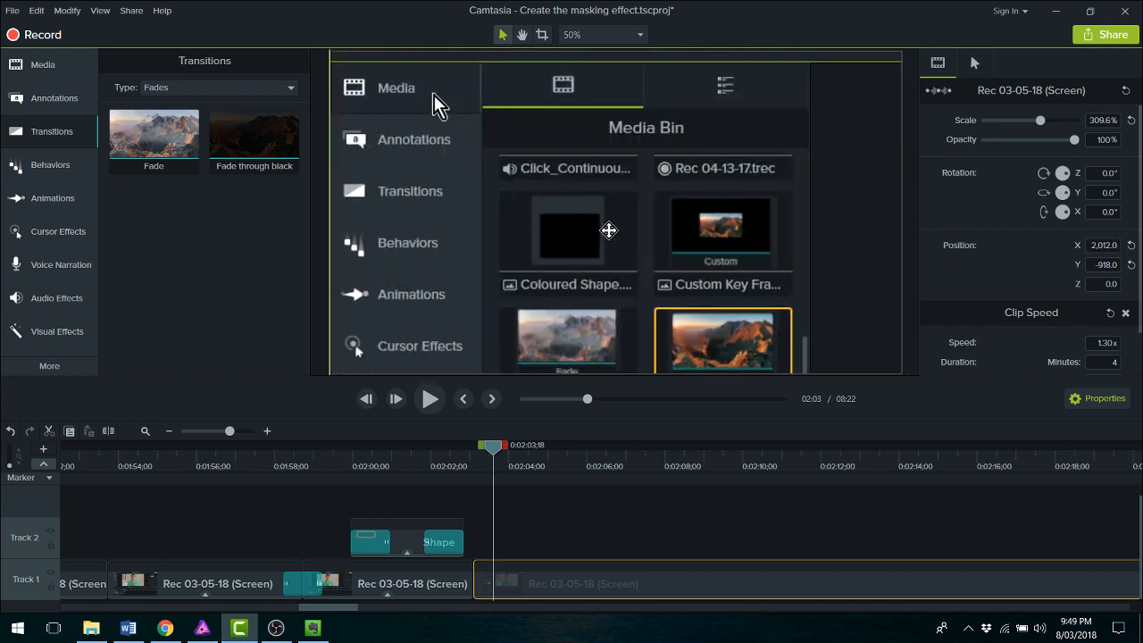
Step: Play back the highlight and the cut to the Media Bin close-up, stopping at 0:02:05;07
{"action": "left_click", "coordinate": [487, 454]}
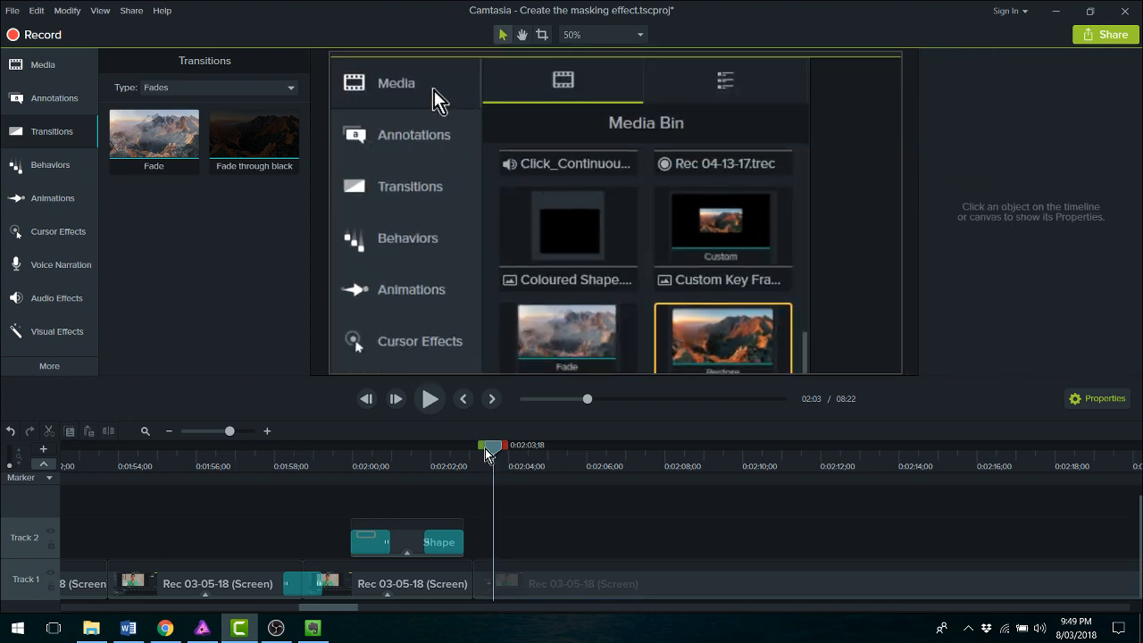
{"action": "left_click_drag", "start_coordinate": [487, 454], "coordinate": [422, 454]}
{"action": "left_click", "coordinate": [430, 399]}
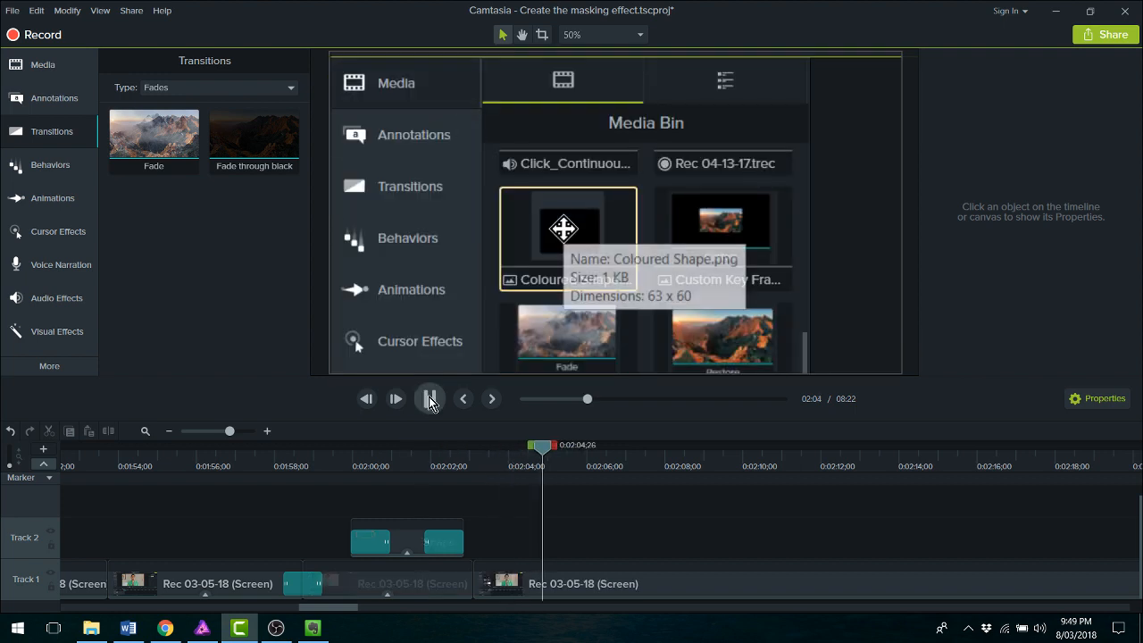
{"action": "left_click", "coordinate": [430, 400]}
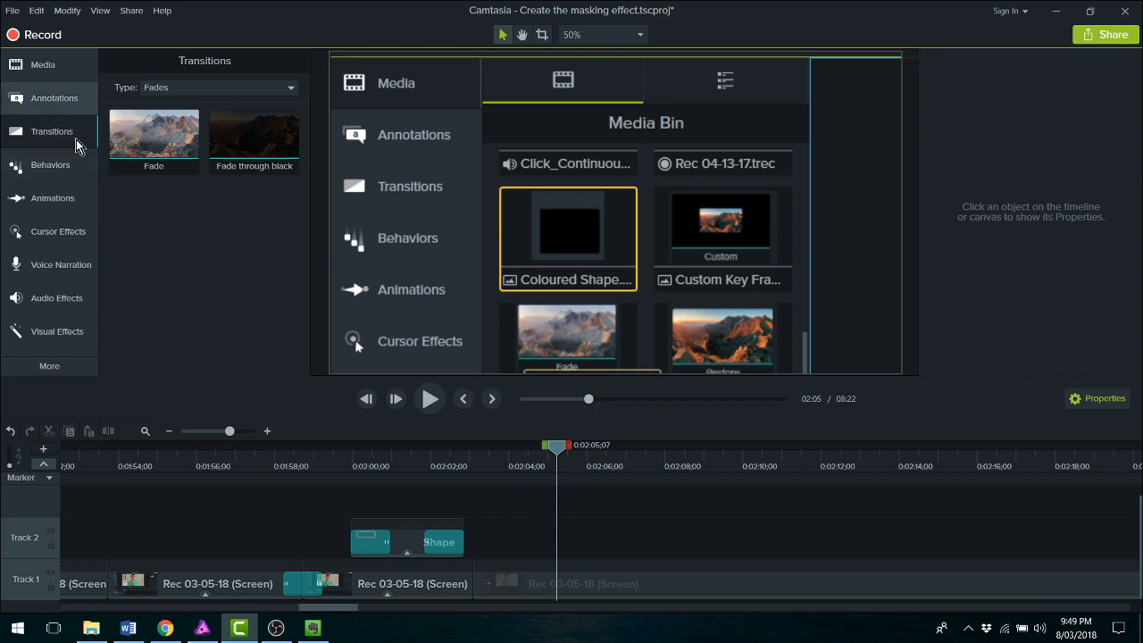
Step: Add a zoom-n-pan animation at 0:02:05;07 framing the recorded timeline at 310% zoom, and play back the move
{"action": "left_click", "coordinate": [52, 197]}
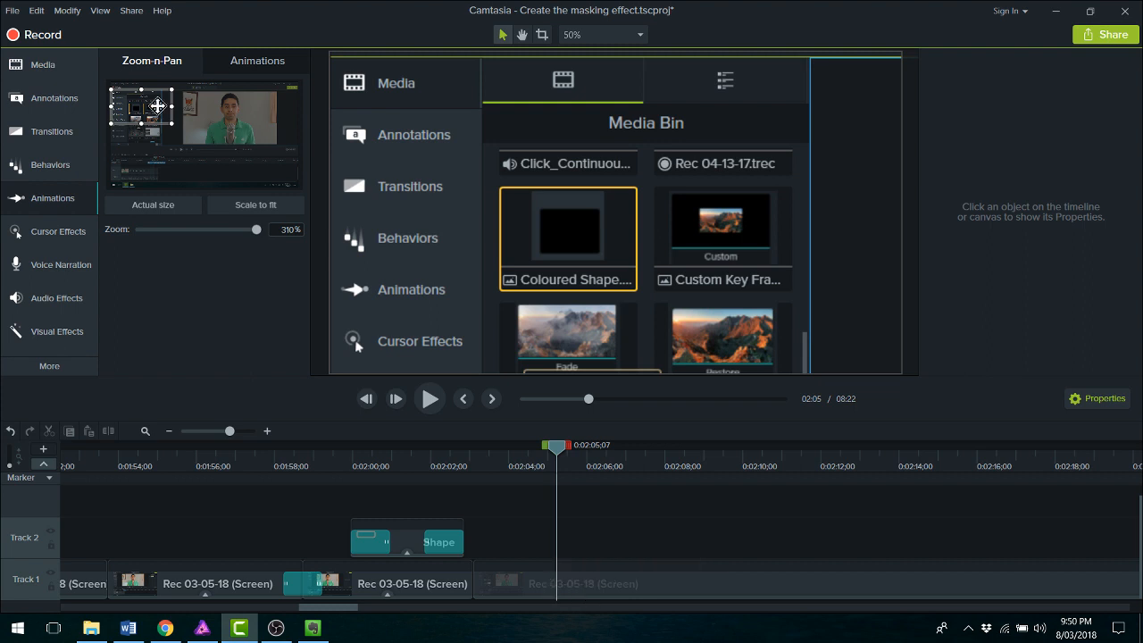
{"action": "left_click_drag", "start_coordinate": [158, 106], "coordinate": [150, 168]}
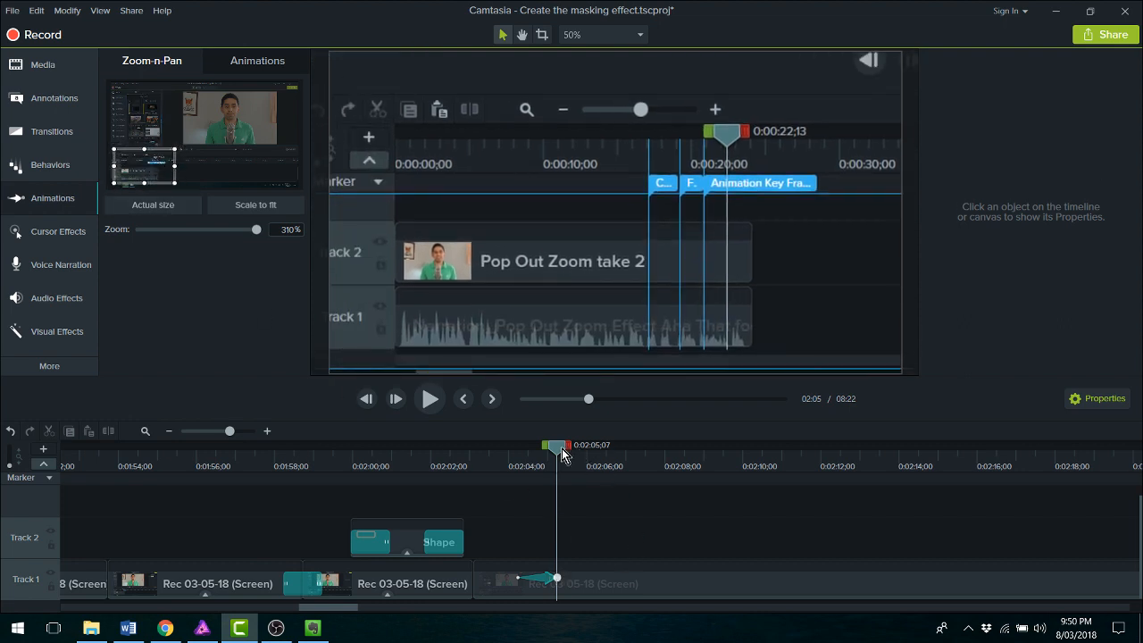
{"action": "left_click_drag", "start_coordinate": [562, 454], "coordinate": [512, 454]}
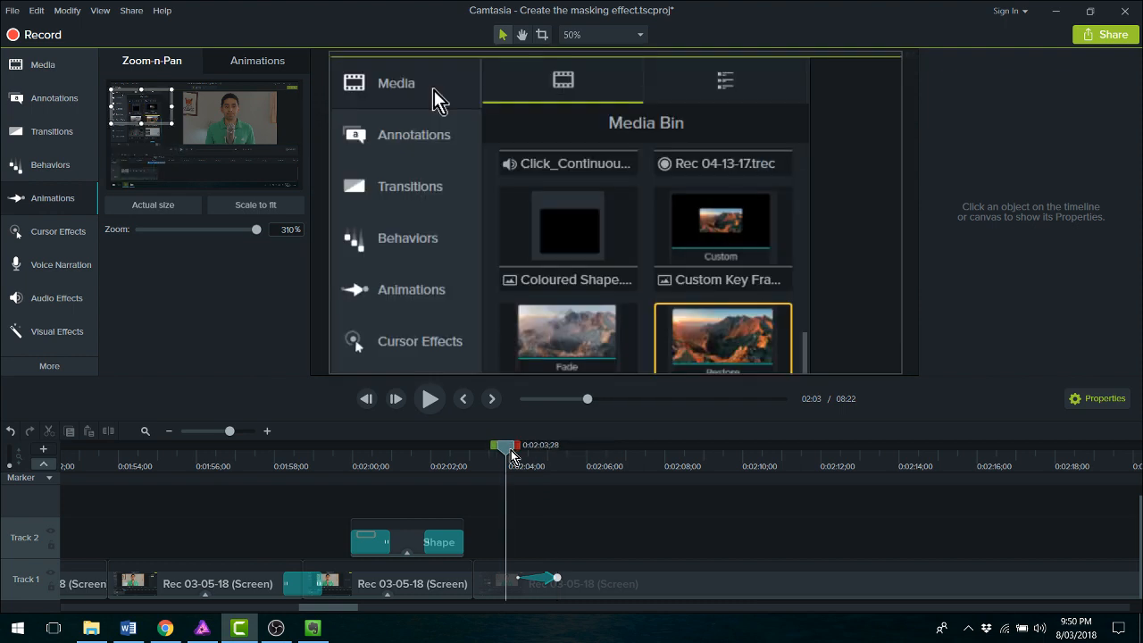
{"action": "left_click", "coordinate": [430, 398]}
{"action": "left_click", "coordinate": [429, 399]}
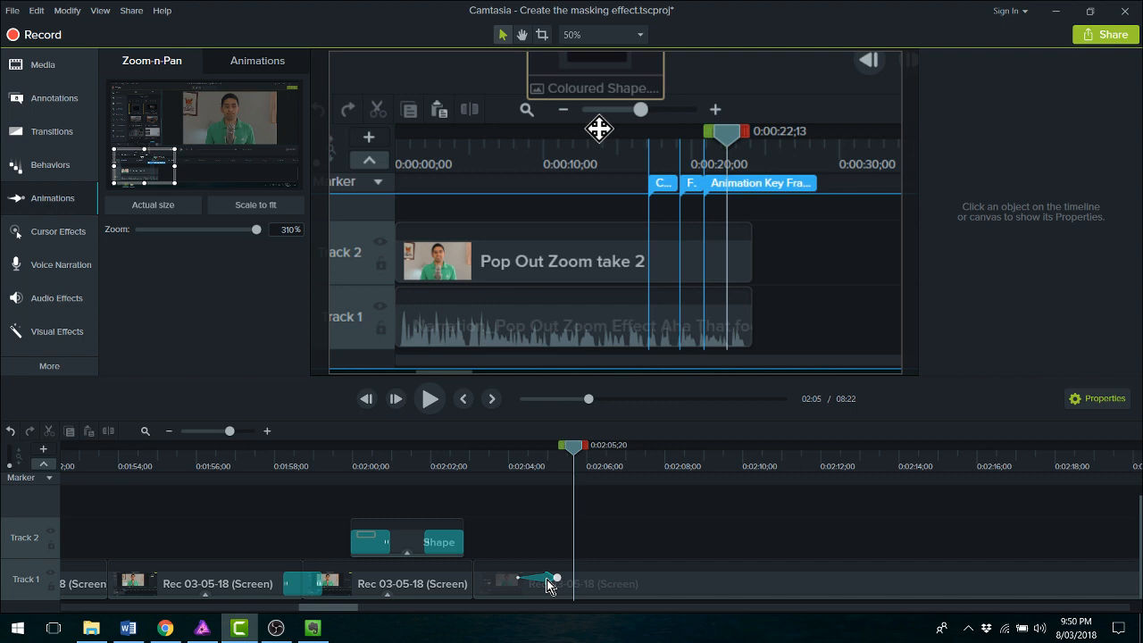
Step: Shift the pan animation on Track 1 so that it ends shortly before 0:02:06;00
{"action": "left_click_drag", "start_coordinate": [549, 585], "coordinate": [587, 580]}
{"action": "mouse_move", "coordinate": [573, 449]}
{"action": "left_mouse_down"}
{"action": "mouse_move", "coordinate": [550, 452]}
{"action": "mouse_move", "coordinate": [588, 455]}
{"action": "left_mouse_up"}
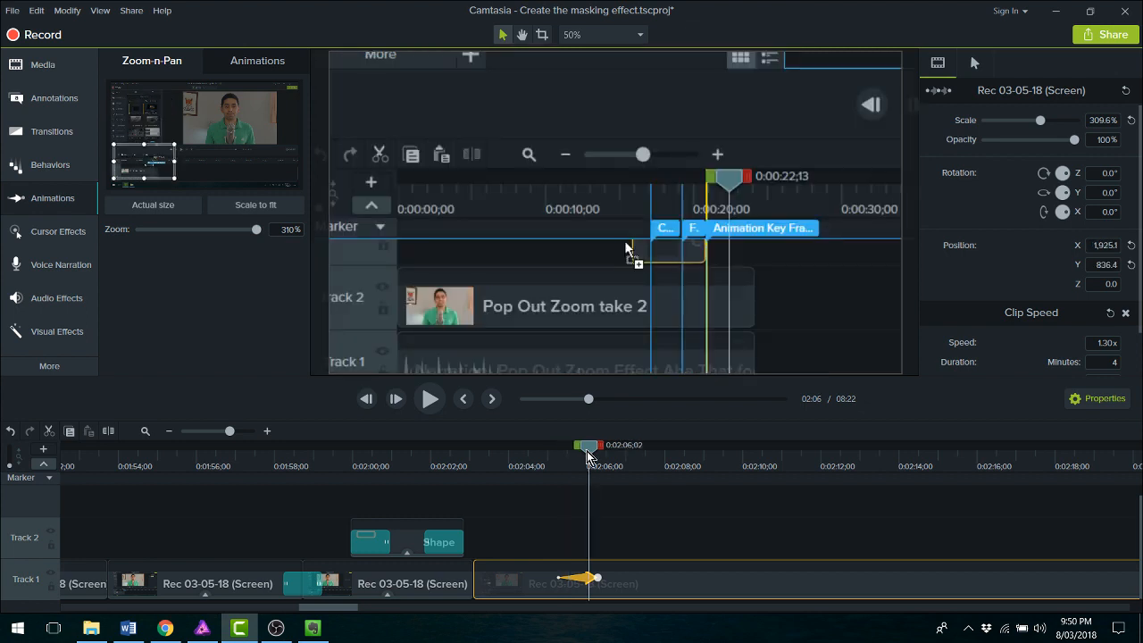
{"action": "left_click_drag", "start_coordinate": [585, 579], "coordinate": [566, 581]}
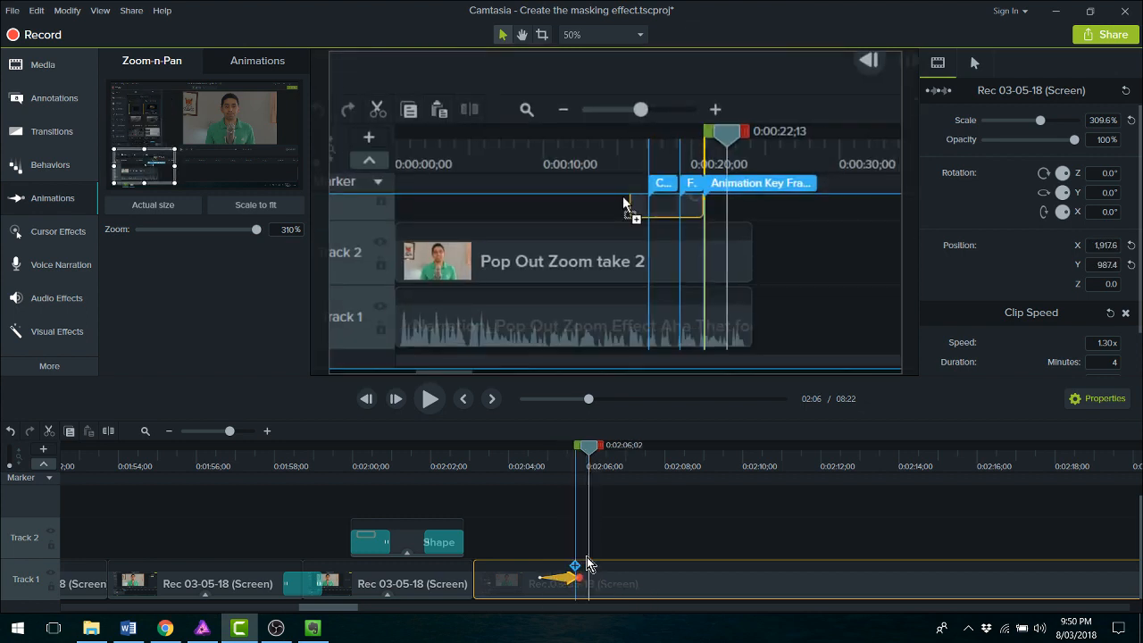
Step: Add a second pan animation at 0:02:08;00 framing the lower tool list and Media Bin, and play back both pans
{"action": "left_click_drag", "start_coordinate": [588, 451], "coordinate": [634, 474]}
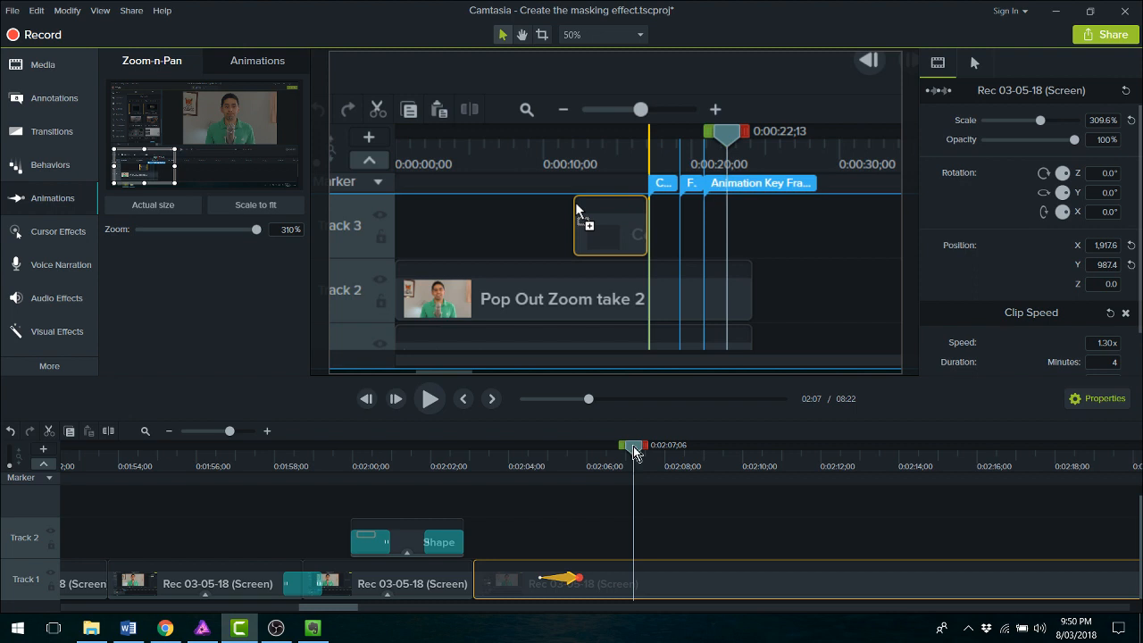
{"action": "left_click_drag", "start_coordinate": [633, 452], "coordinate": [665, 476]}
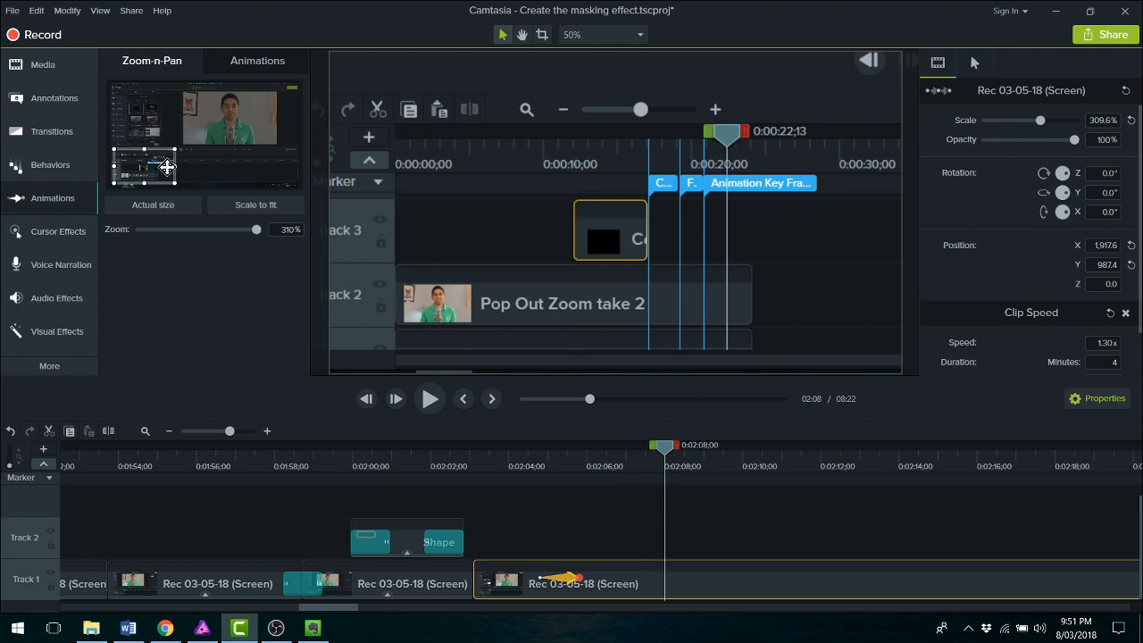
{"action": "left_click_drag", "start_coordinate": [167, 167], "coordinate": [165, 134]}
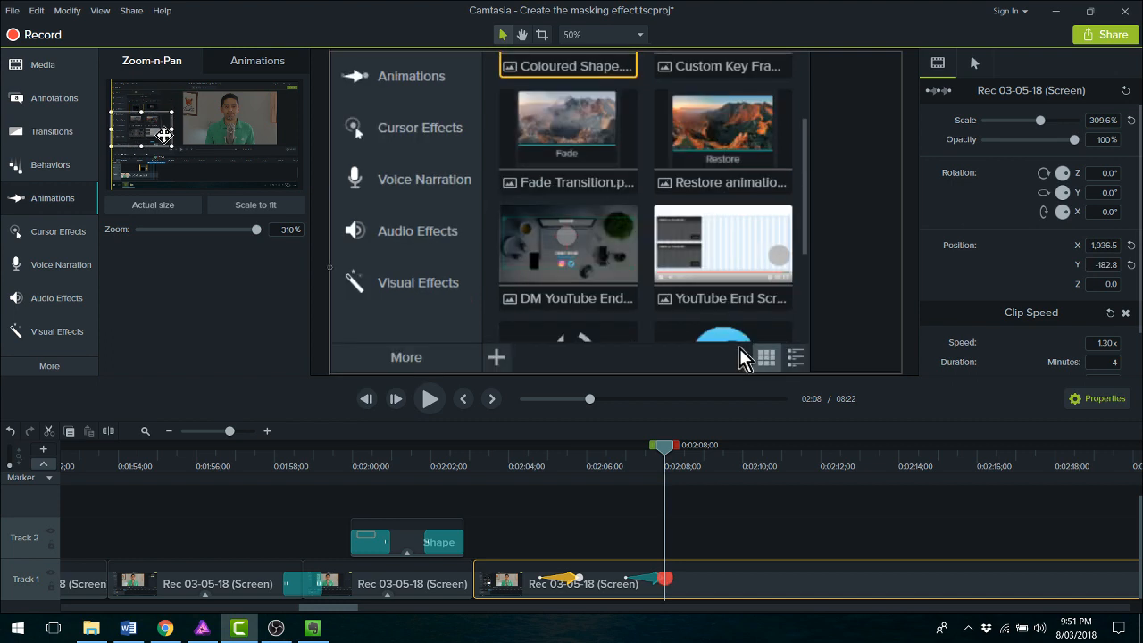
{"action": "left_click_drag", "start_coordinate": [665, 445], "coordinate": [524, 447]}
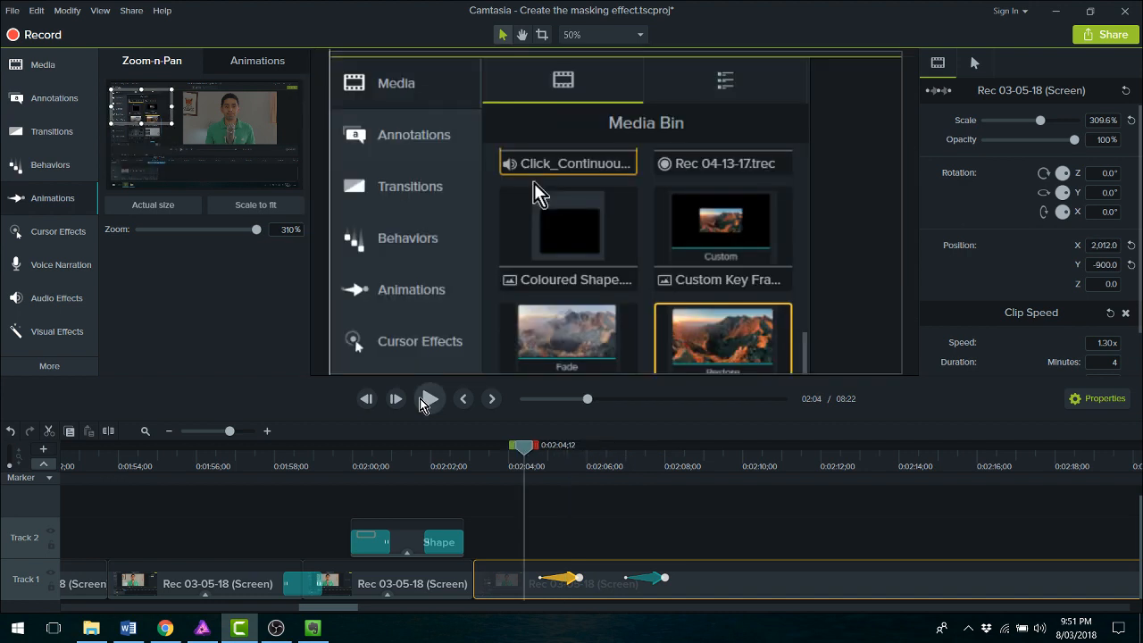
{"action": "left_click", "coordinate": [426, 399]}
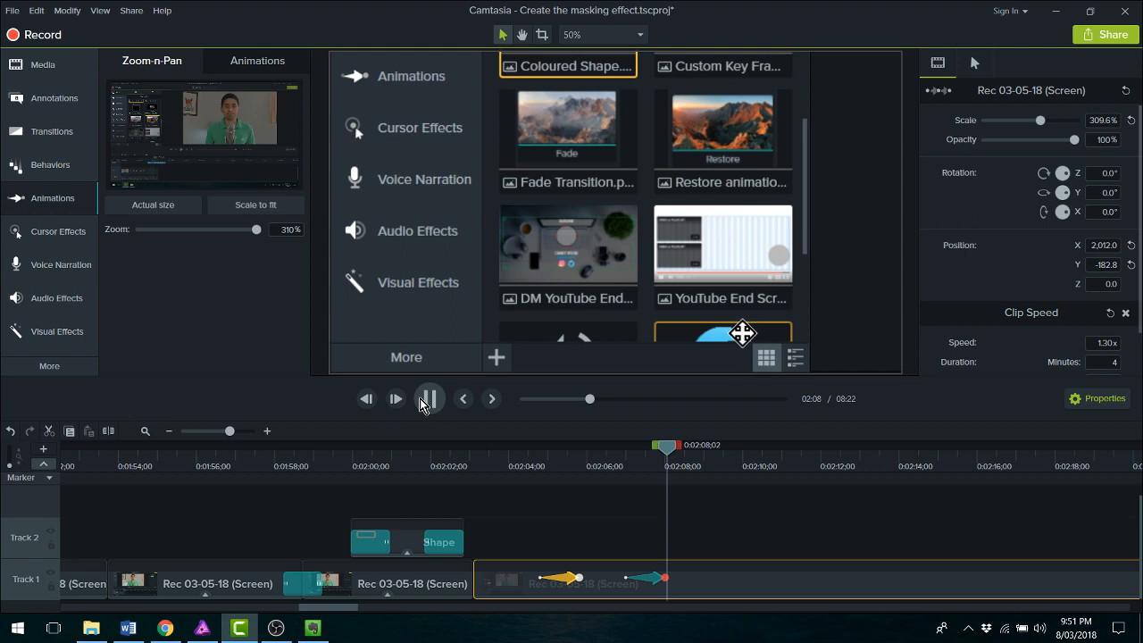
Step: Shift the second pan animation so that it ends at 0:02:08;18, and play it back
{"action": "left_click", "coordinate": [661, 579]}
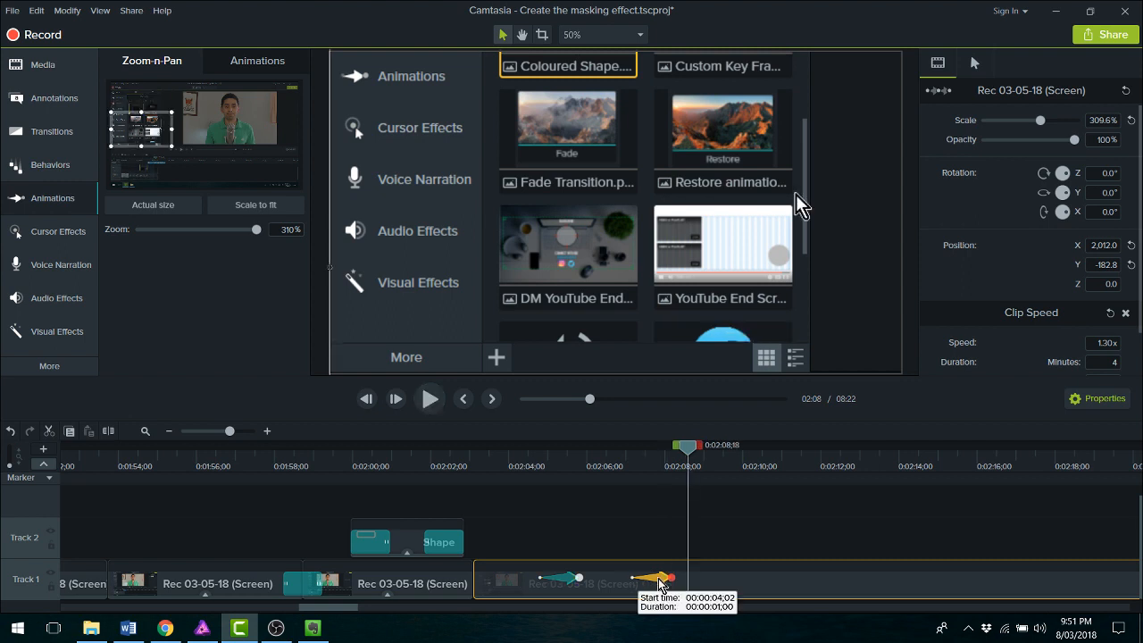
{"action": "left_click_drag", "start_coordinate": [661, 583], "coordinate": [676, 580]}
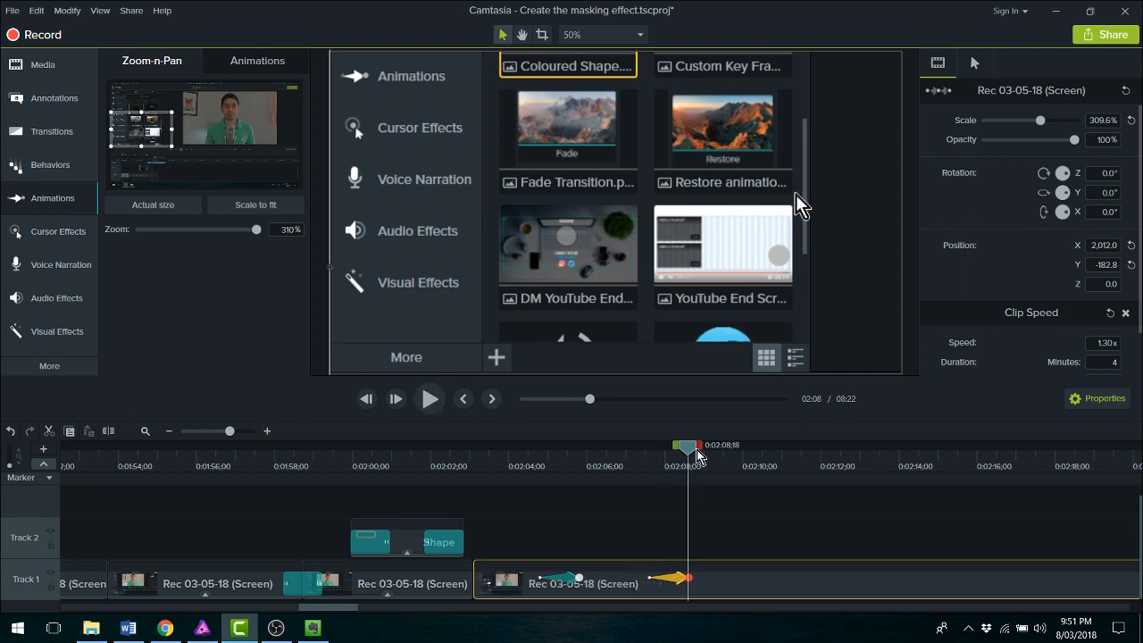
{"action": "left_click_drag", "start_coordinate": [696, 454], "coordinate": [653, 453]}
{"action": "left_click", "coordinate": [430, 398]}
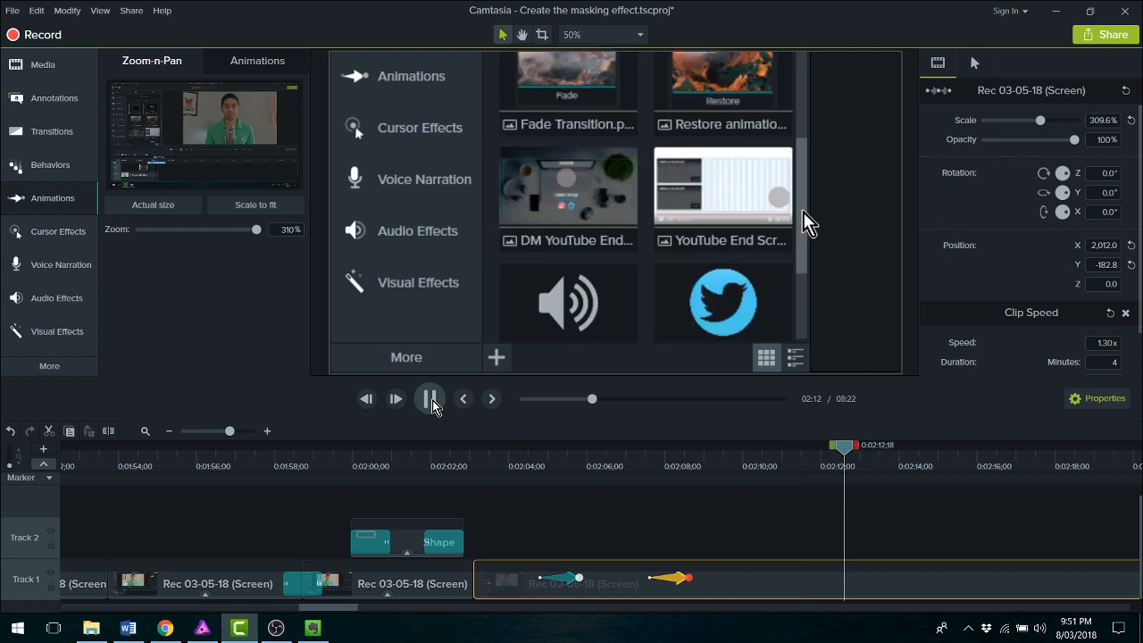
{"action": "left_click", "coordinate": [431, 401]}
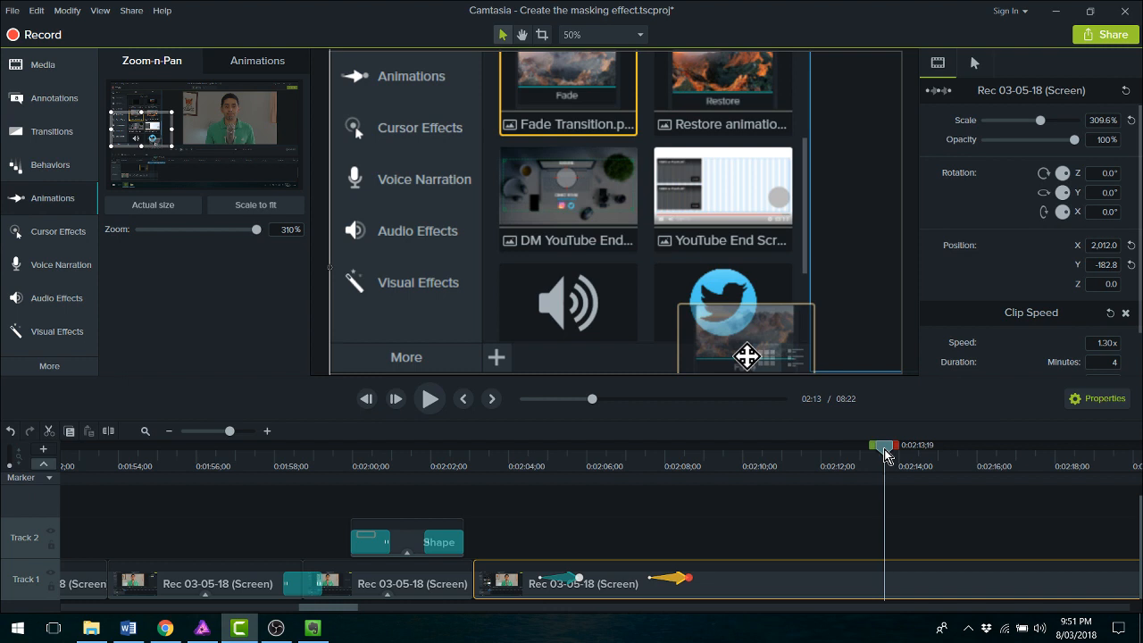
Step: Review both pans by playing the recording from 0:02:05;16
{"action": "left_click_drag", "start_coordinate": [887, 455], "coordinate": [563, 467]}
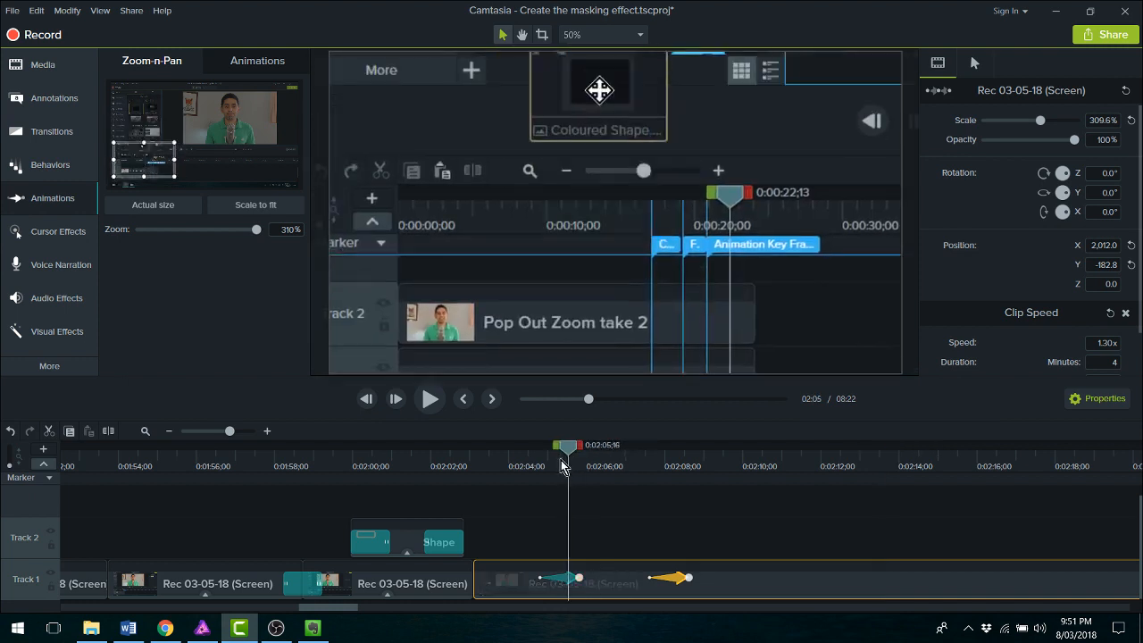
{"action": "left_click", "coordinate": [431, 400]}
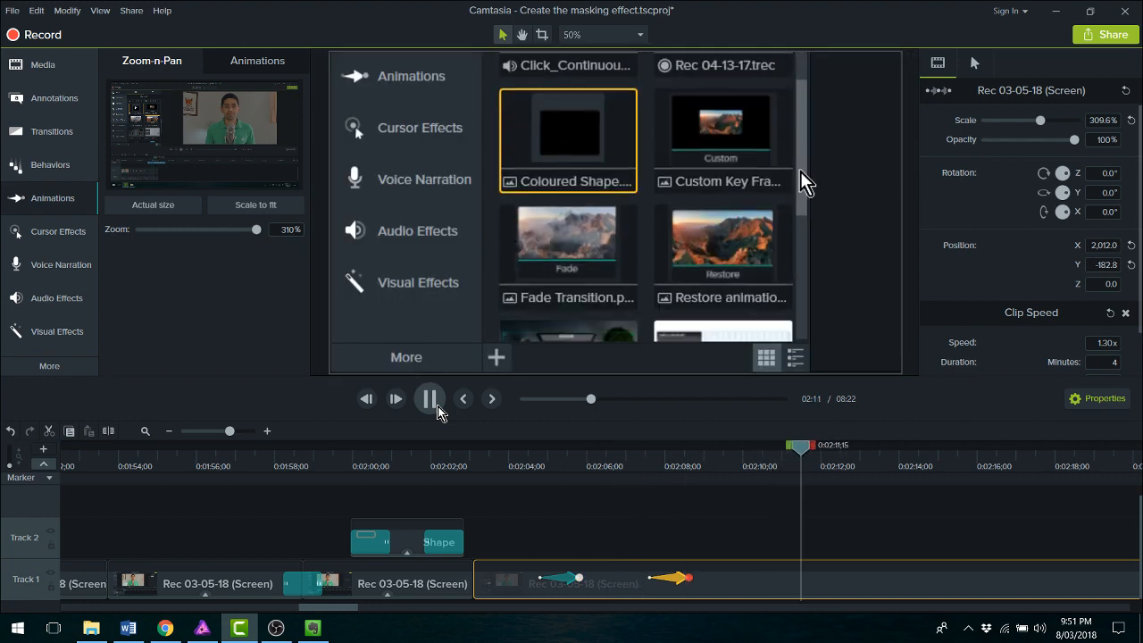
{"action": "left_click", "coordinate": [436, 405]}
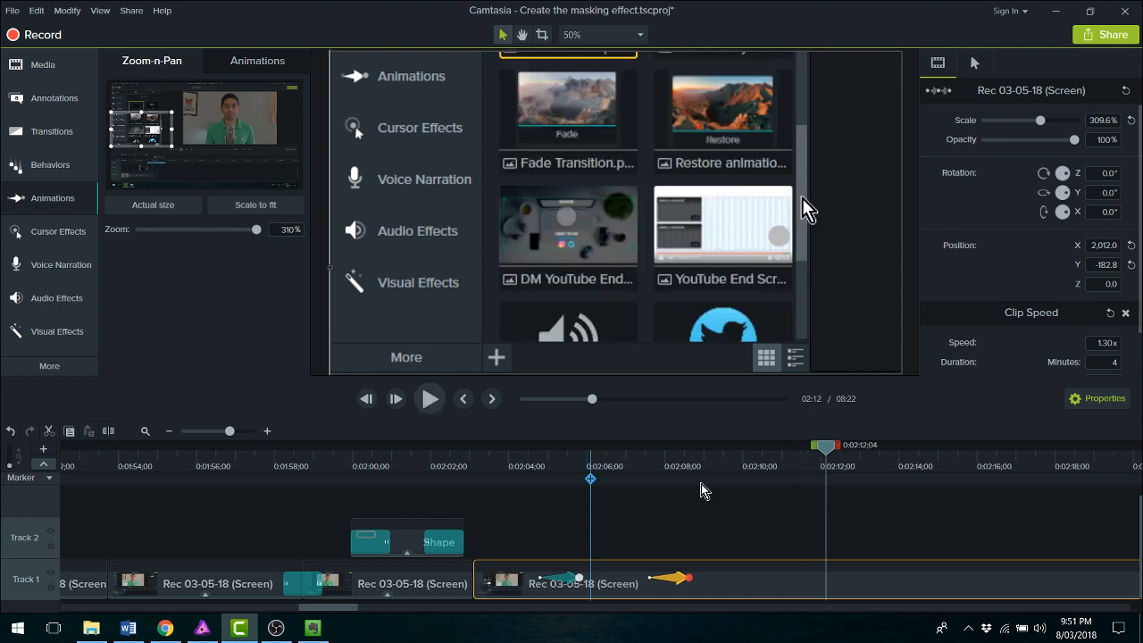
{"action": "left_click", "coordinate": [584, 464]}
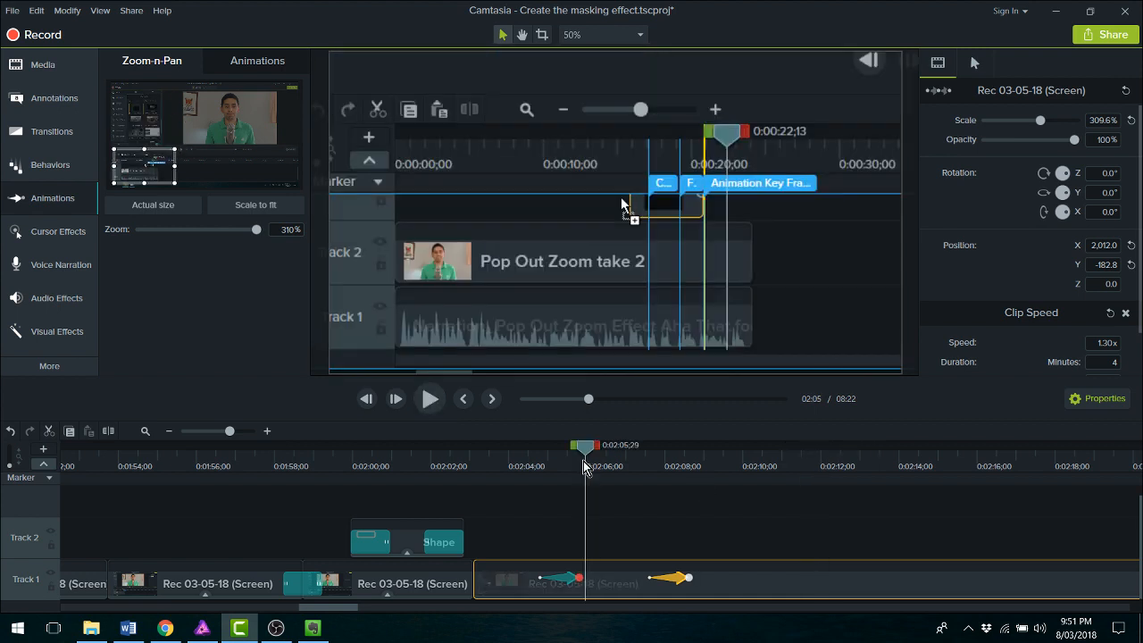
Step: Split the Track 1 recording at 0:02:13;04 and set the second part's scale to 100%
{"action": "left_click_drag", "start_coordinate": [584, 466], "coordinate": [866, 545]}
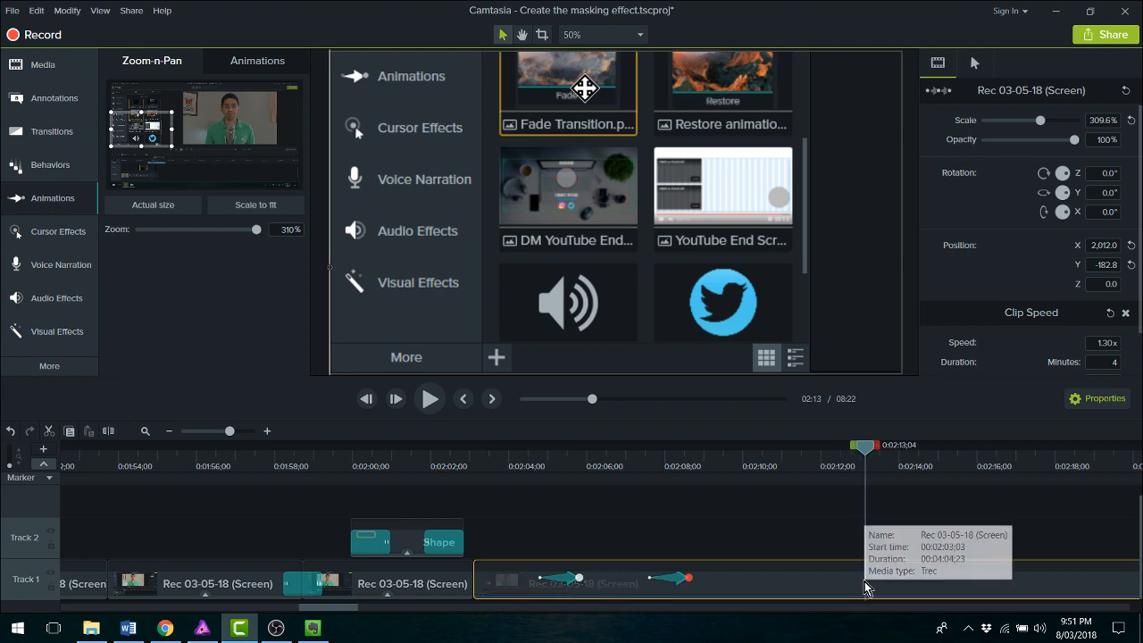
{"action": "key", "text": "s"}
{"action": "left_click_drag", "start_coordinate": [340, 608], "coordinate": [374, 610]}
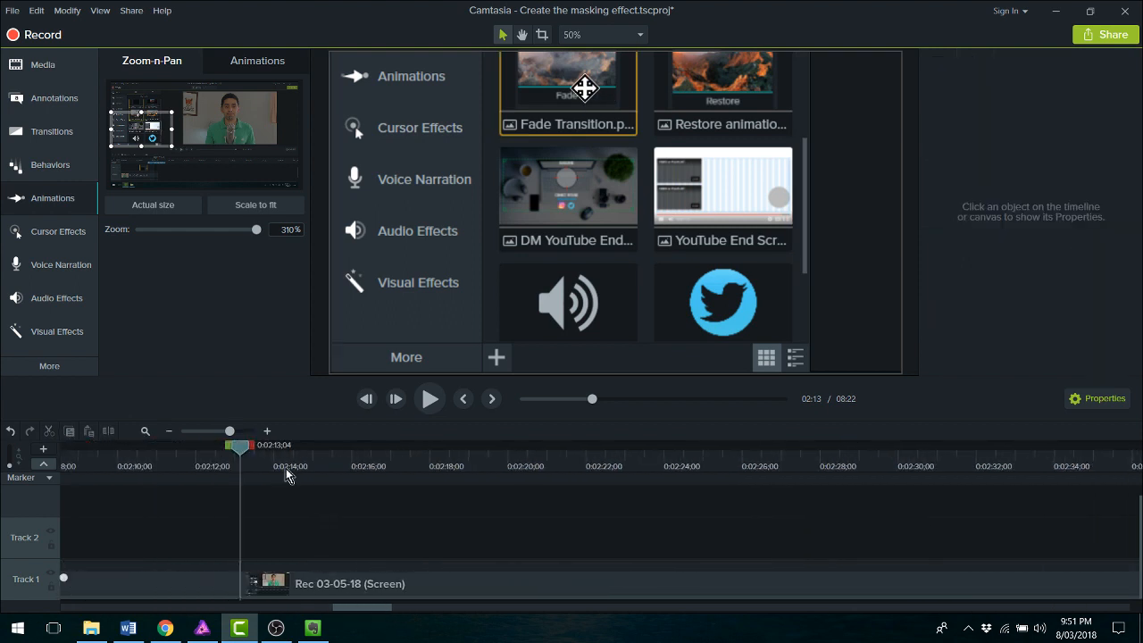
{"action": "left_click_drag", "start_coordinate": [244, 452], "coordinate": [246, 454]}
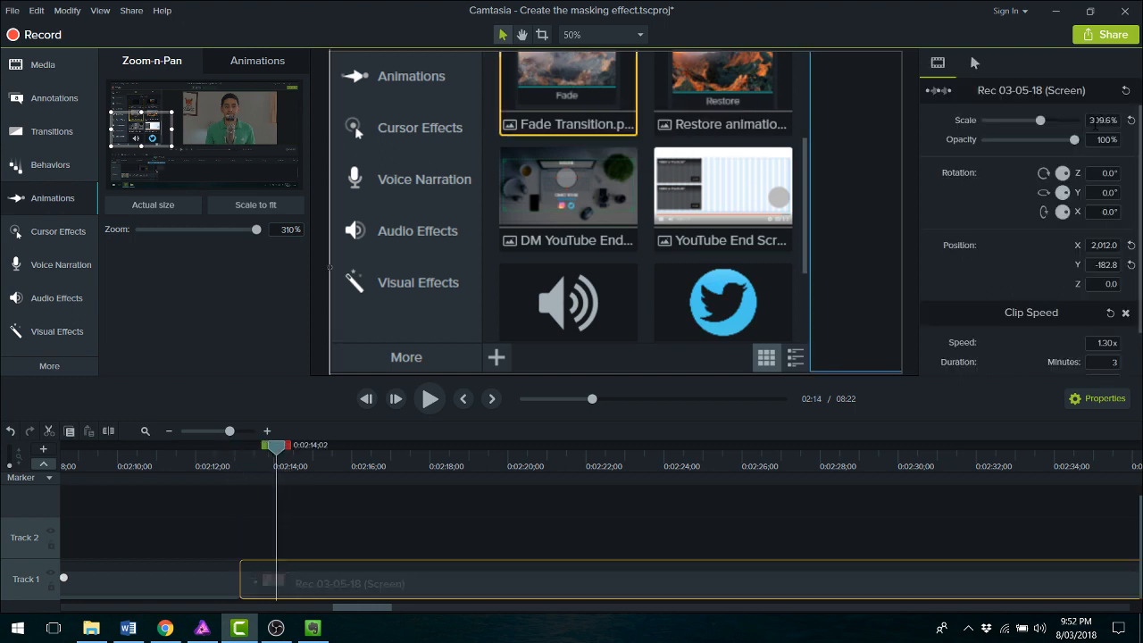
{"action": "type", "text": "100"}
{"action": "key", "text": "Return"}
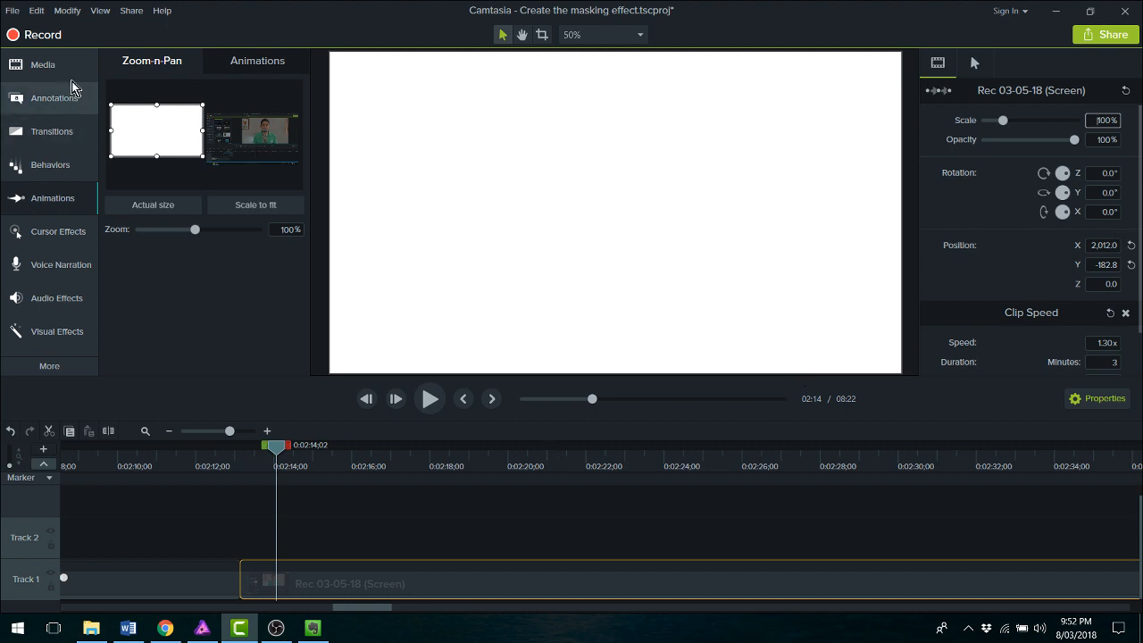
{"action": "left_click", "coordinate": [45, 66]}
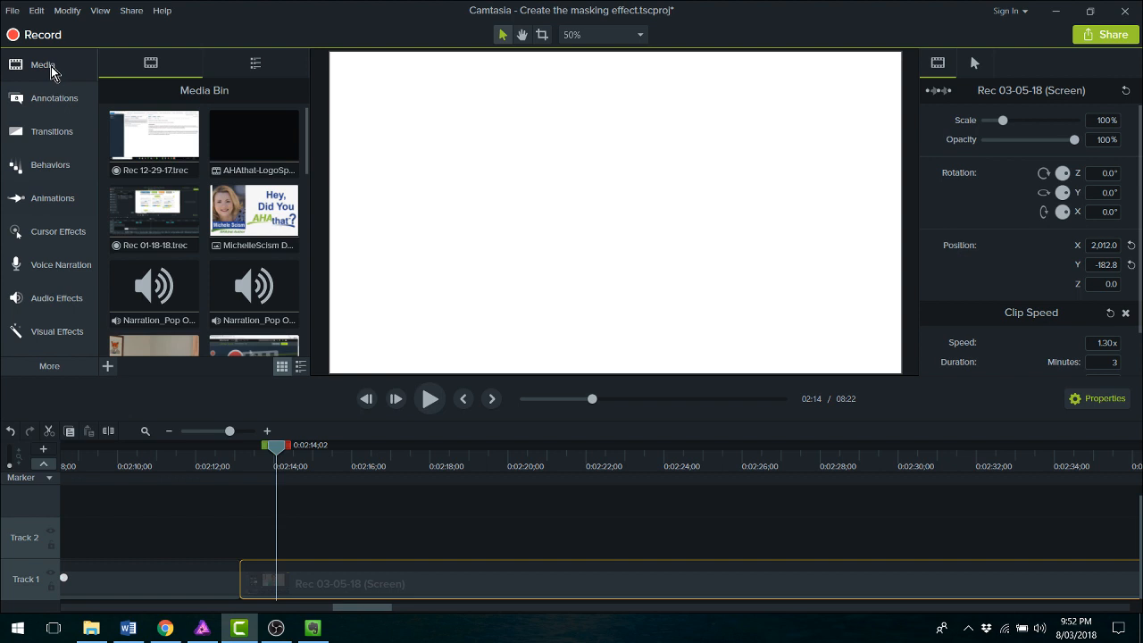
{"action": "left_click", "coordinate": [52, 131]}
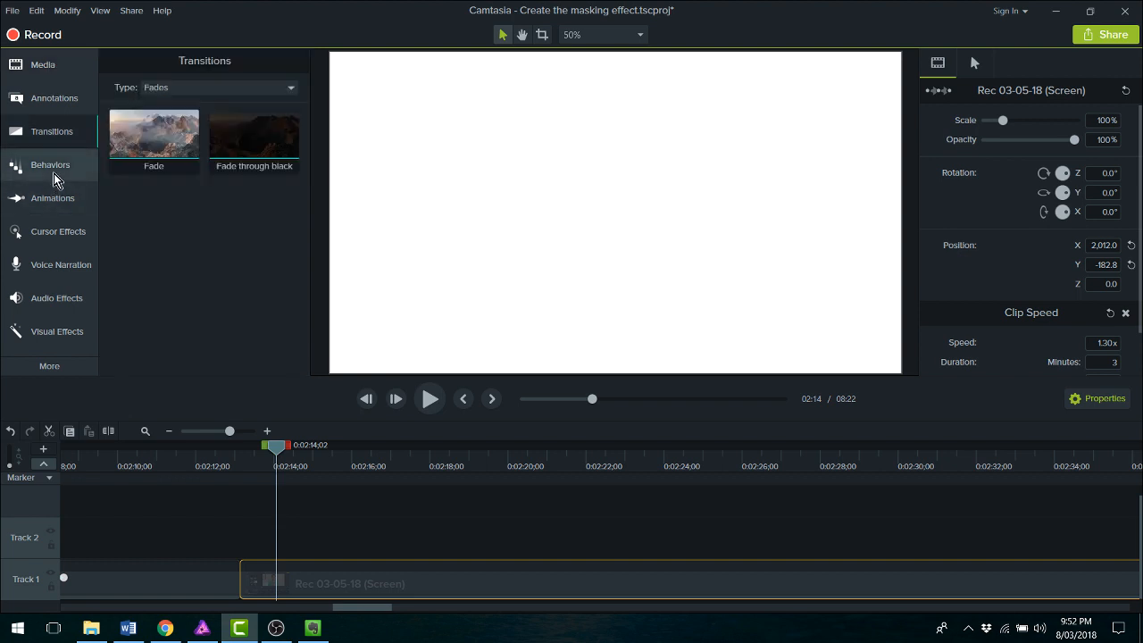
{"action": "left_click", "coordinate": [52, 197]}
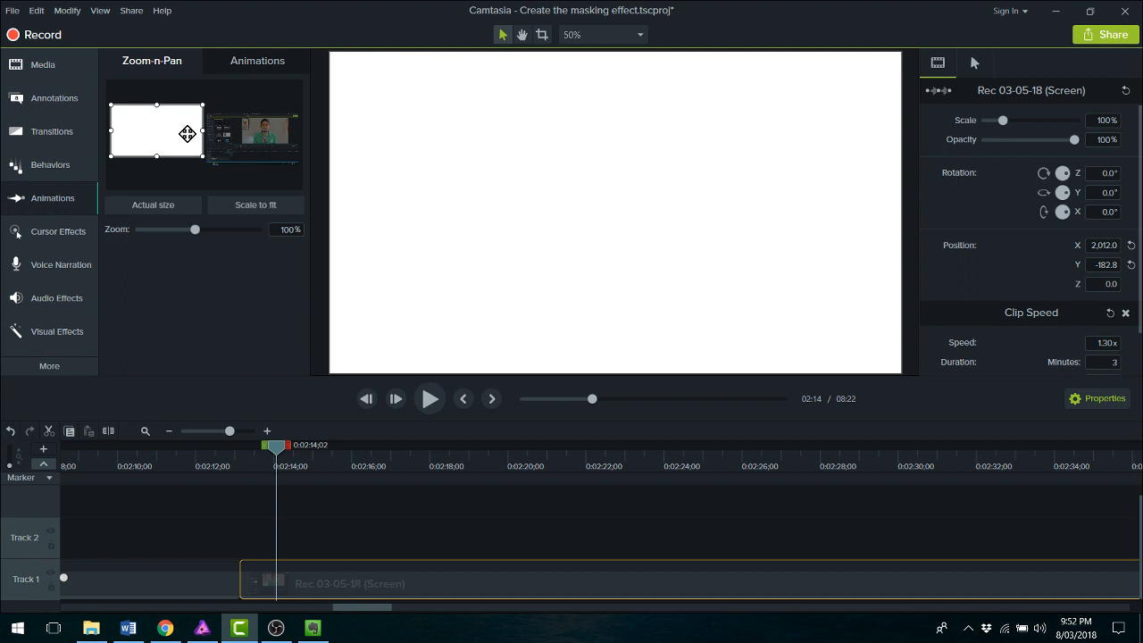
{"action": "left_click_drag", "start_coordinate": [187, 134], "coordinate": [248, 145]}
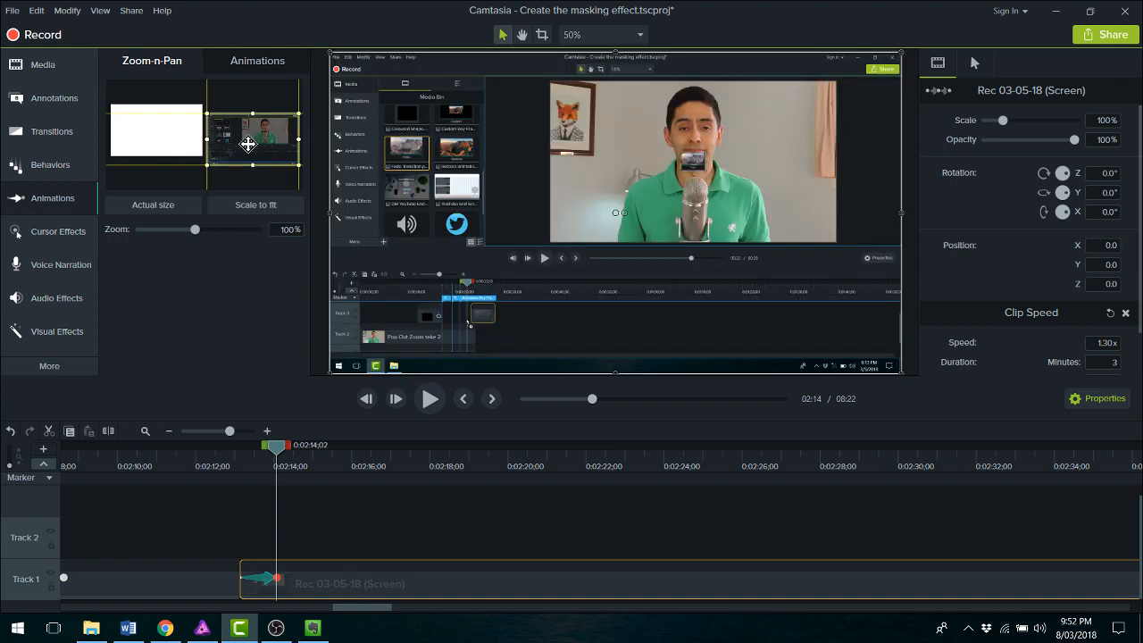
{"action": "left_click", "coordinate": [262, 581]}
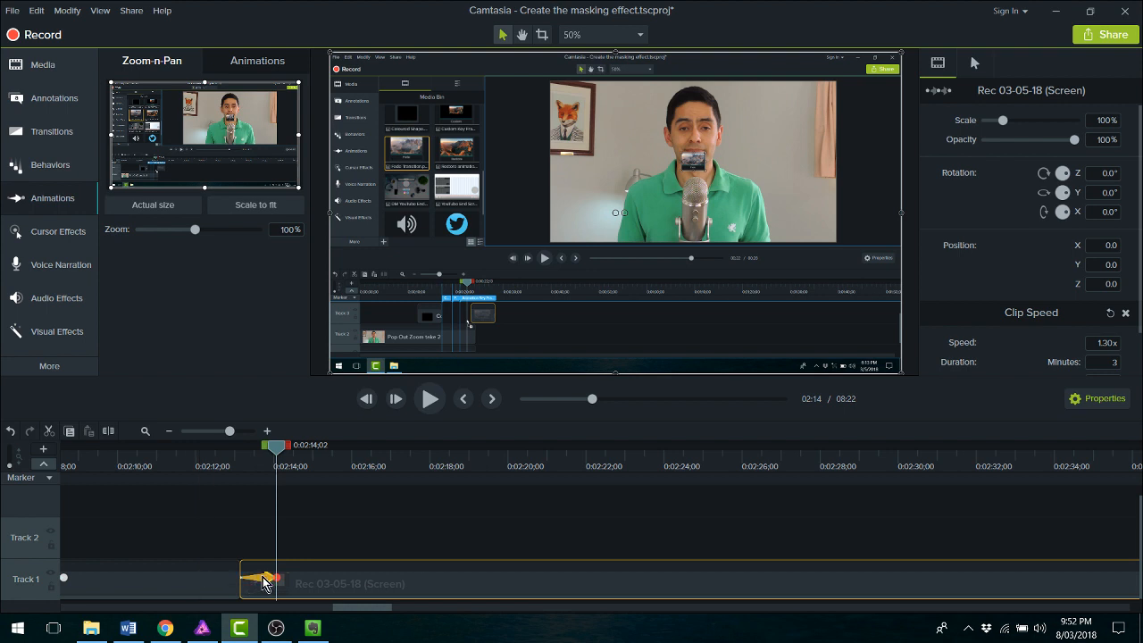
{"action": "key", "text": "Delete"}
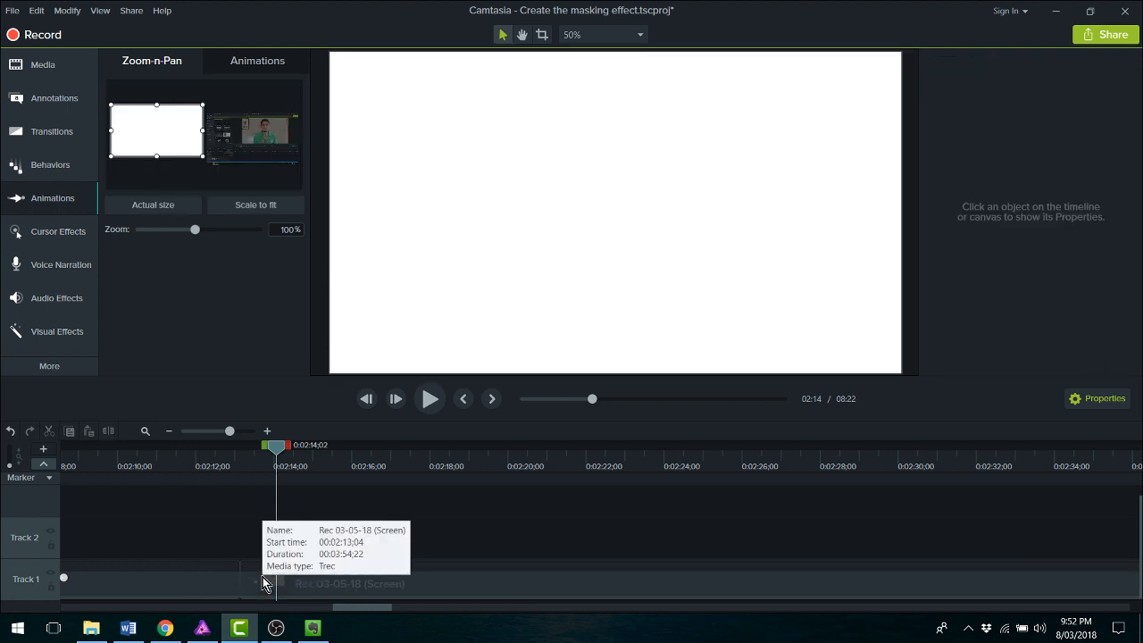
Step: Add a Scale to Fit animation at 0:02:14;02 on the second part and return the playhead to 0:02:13;04
{"action": "left_click", "coordinate": [263, 578]}
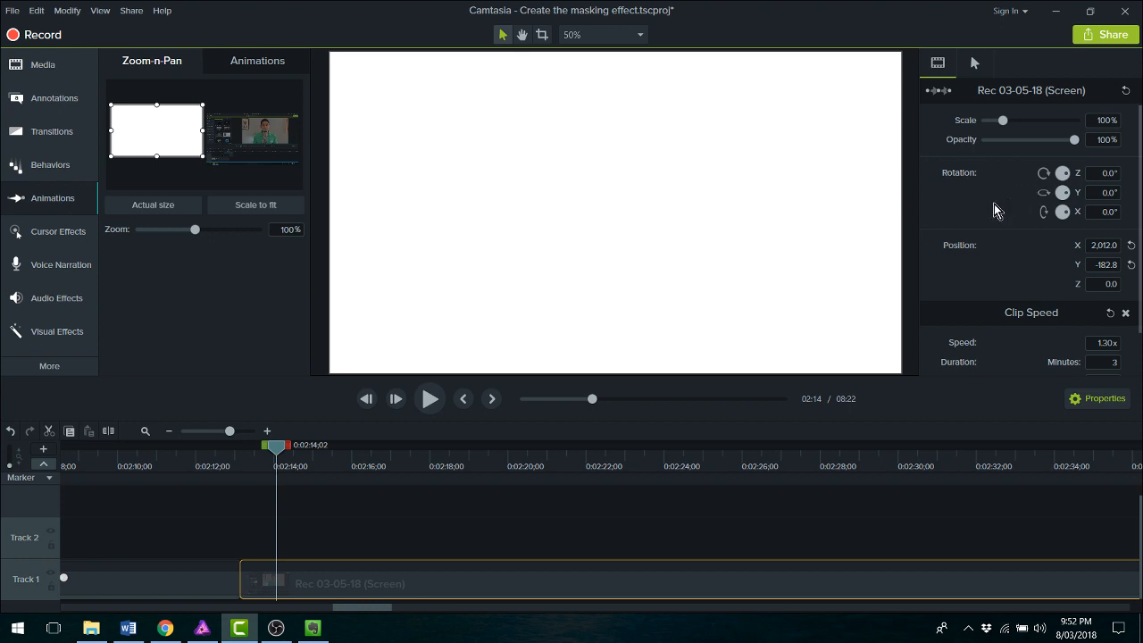
{"action": "mouse_move", "coordinate": [1140, 212]}
{"action": "left_mouse_down"}
{"action": "mouse_move", "coordinate": [1142, 277]}
{"action": "mouse_move", "coordinate": [1141, 225]}
{"action": "left_mouse_up"}
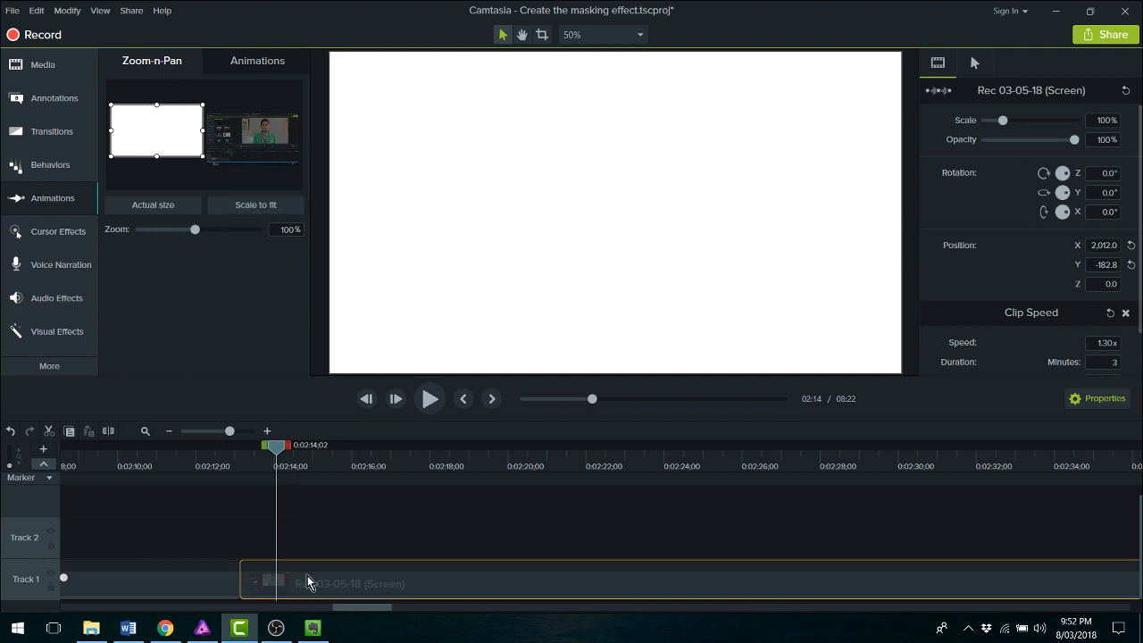
{"action": "left_click", "coordinate": [192, 451]}
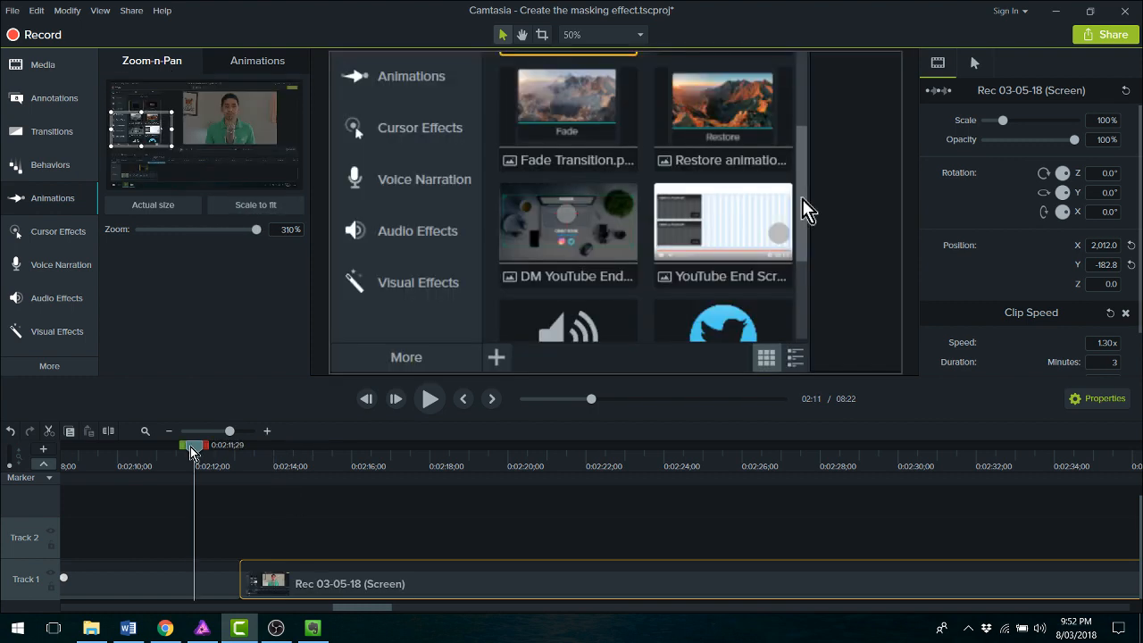
{"action": "left_click_drag", "start_coordinate": [192, 451], "coordinate": [276, 463]}
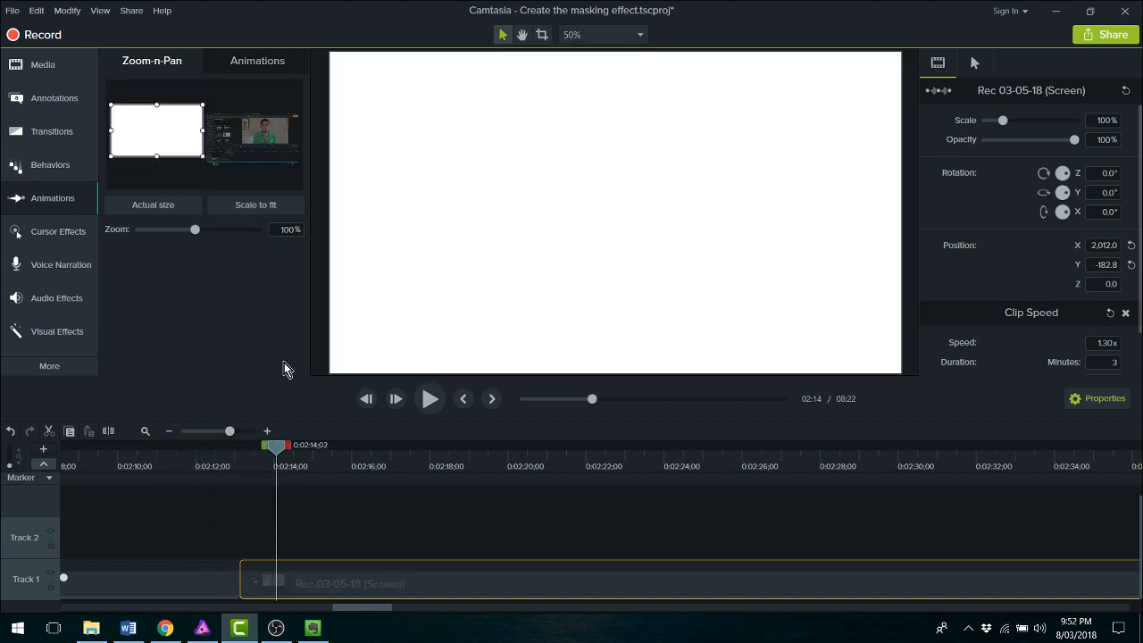
{"action": "left_click", "coordinate": [271, 211]}
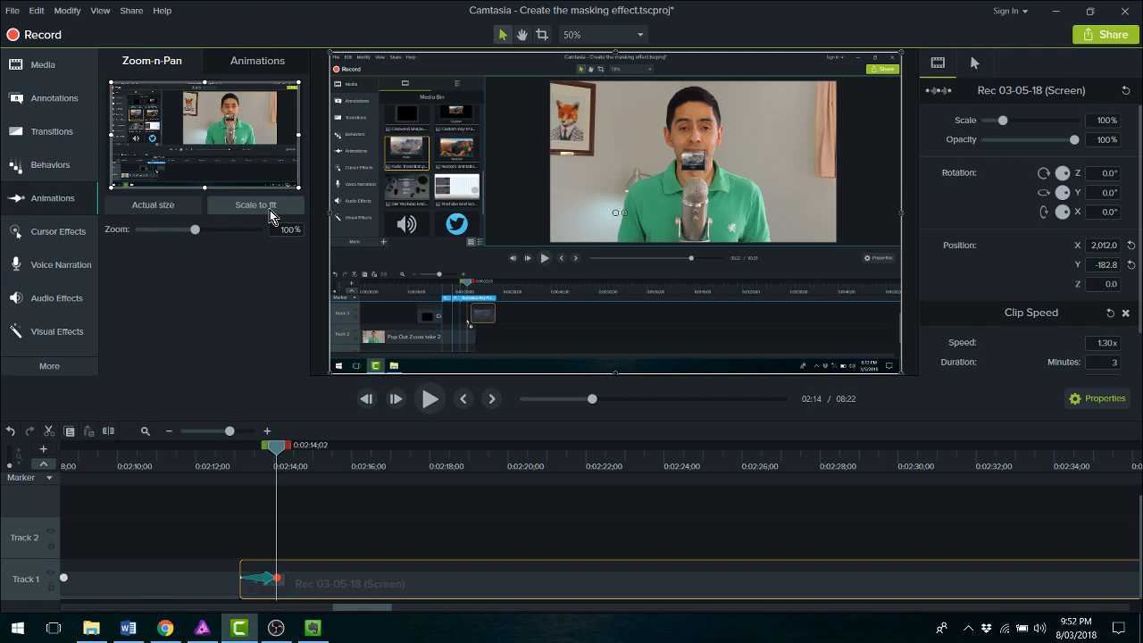
{"action": "left_click", "coordinate": [240, 451]}
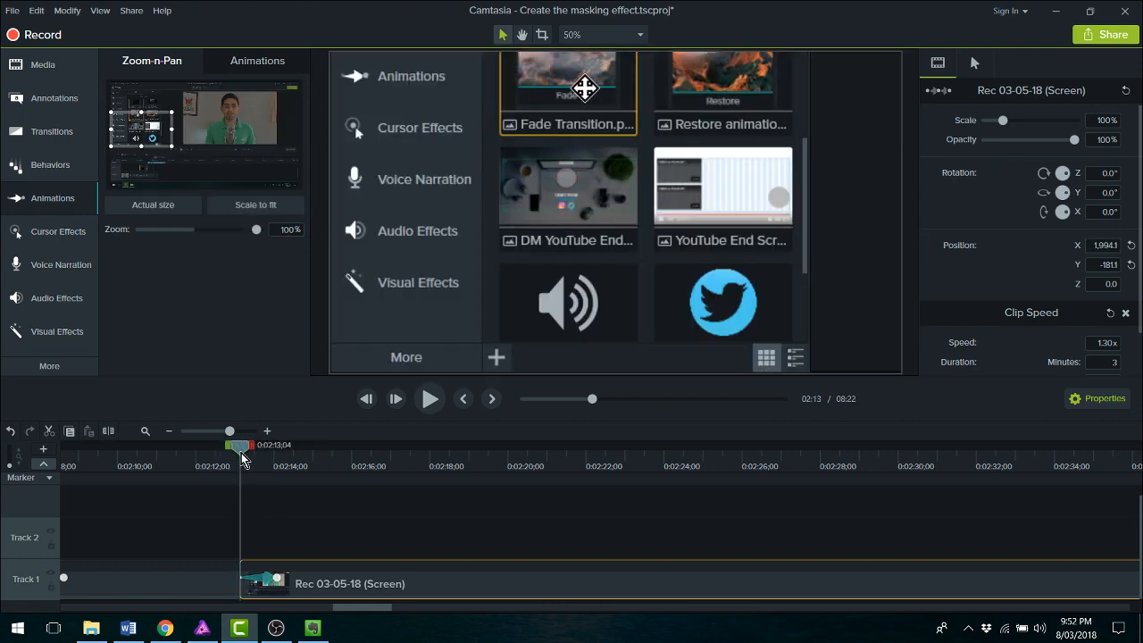
Step: Check the Scale to Fit animation at 0:02:14;04 and undo it together with the second part's scale change and split
{"action": "left_click_drag", "start_coordinate": [243, 458], "coordinate": [282, 563]}
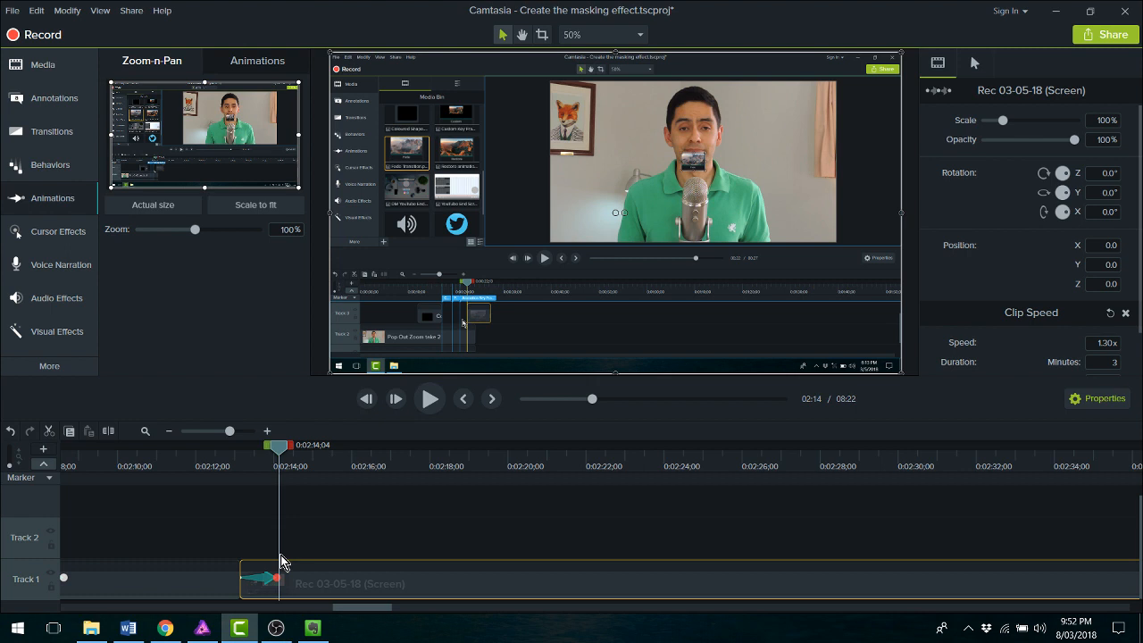
{"action": "left_click", "coordinate": [272, 581]}
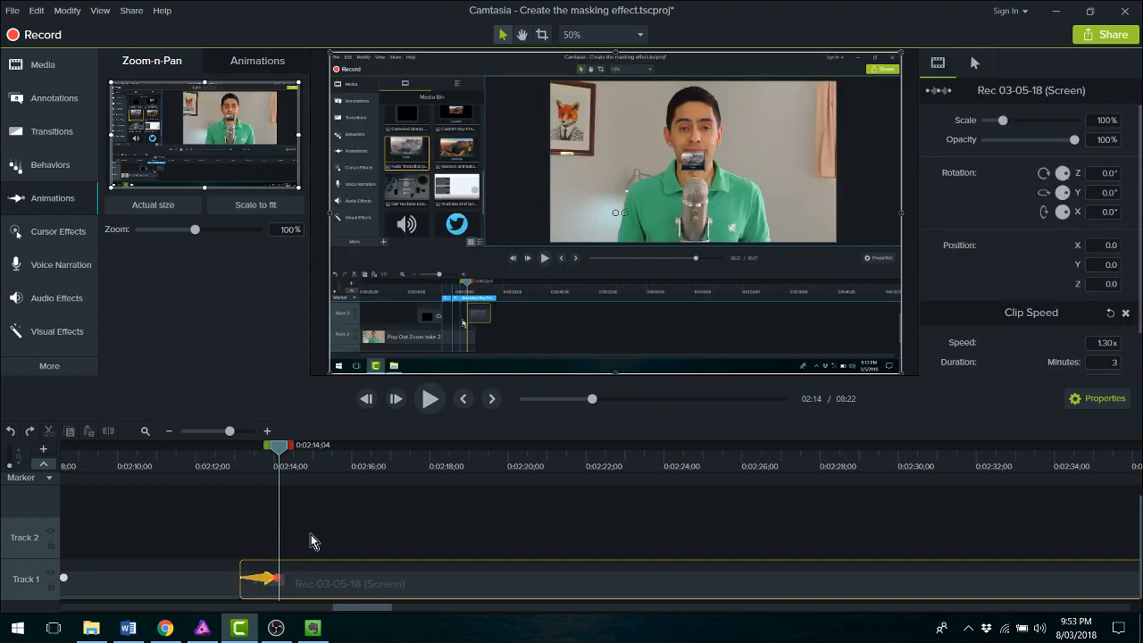
{"action": "key", "text": "ctrl+z"}
{"action": "key", "text": "ctrl+z"}
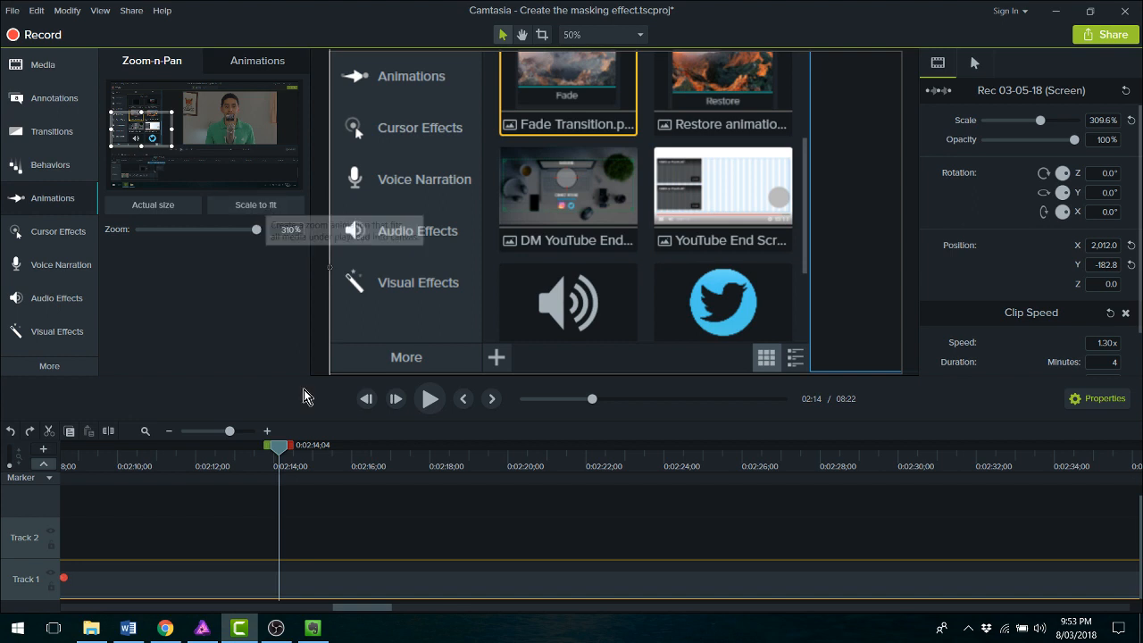
Step: Add a Scale to Fit animation at 0:02:13;14 on the Track 1 recording and play it back
{"action": "left_click", "coordinate": [224, 448]}
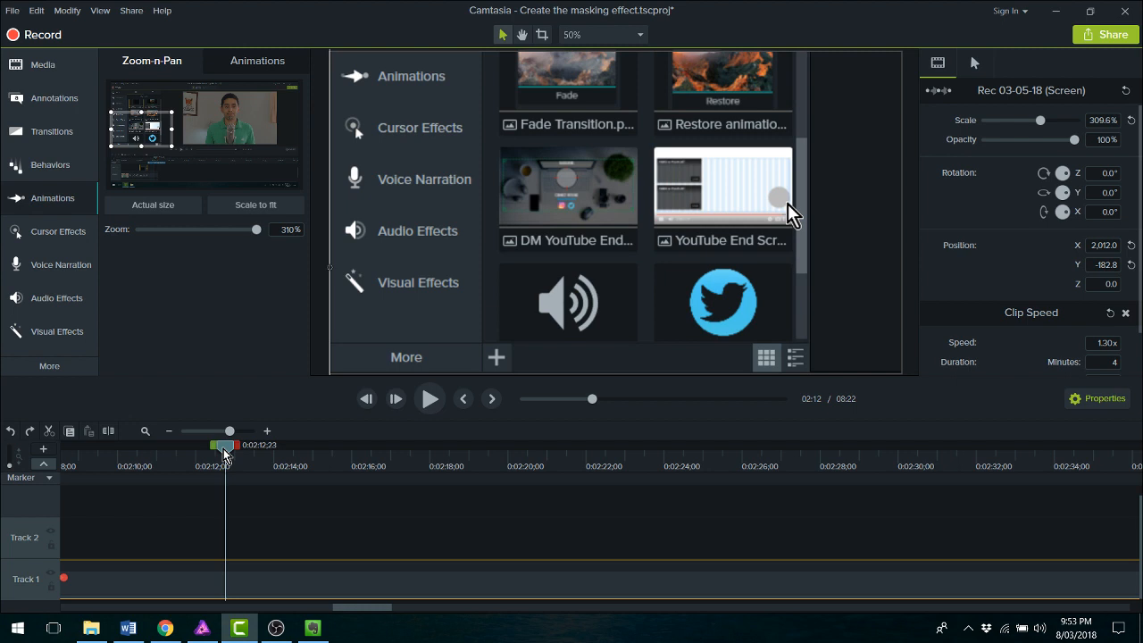
{"action": "left_click_drag", "start_coordinate": [223, 448], "coordinate": [252, 460]}
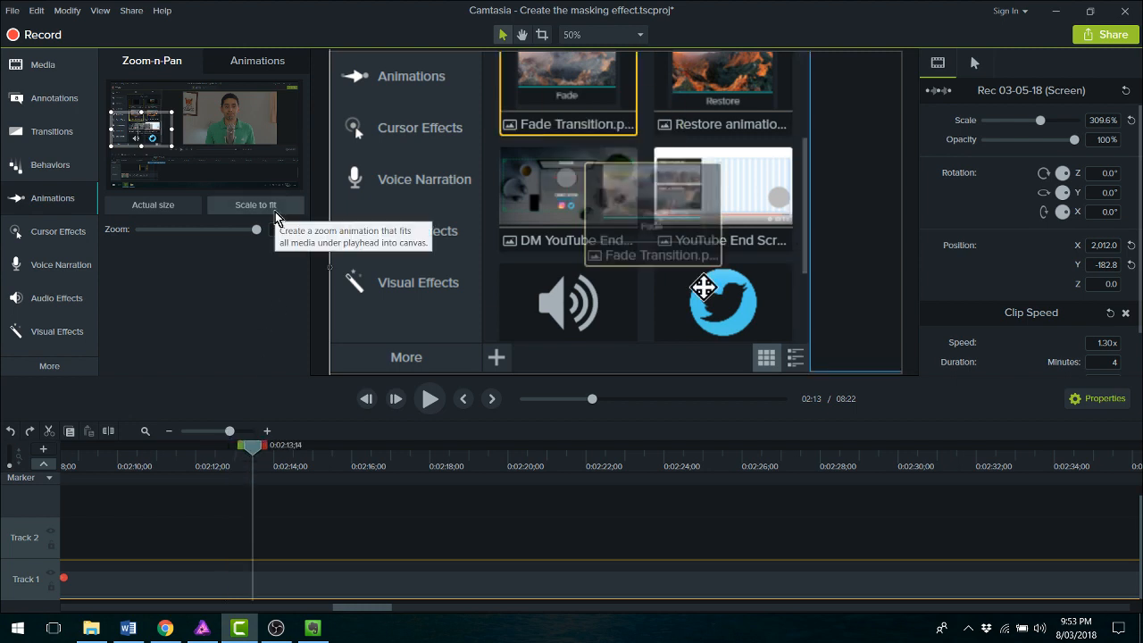
{"action": "left_click", "coordinate": [274, 211]}
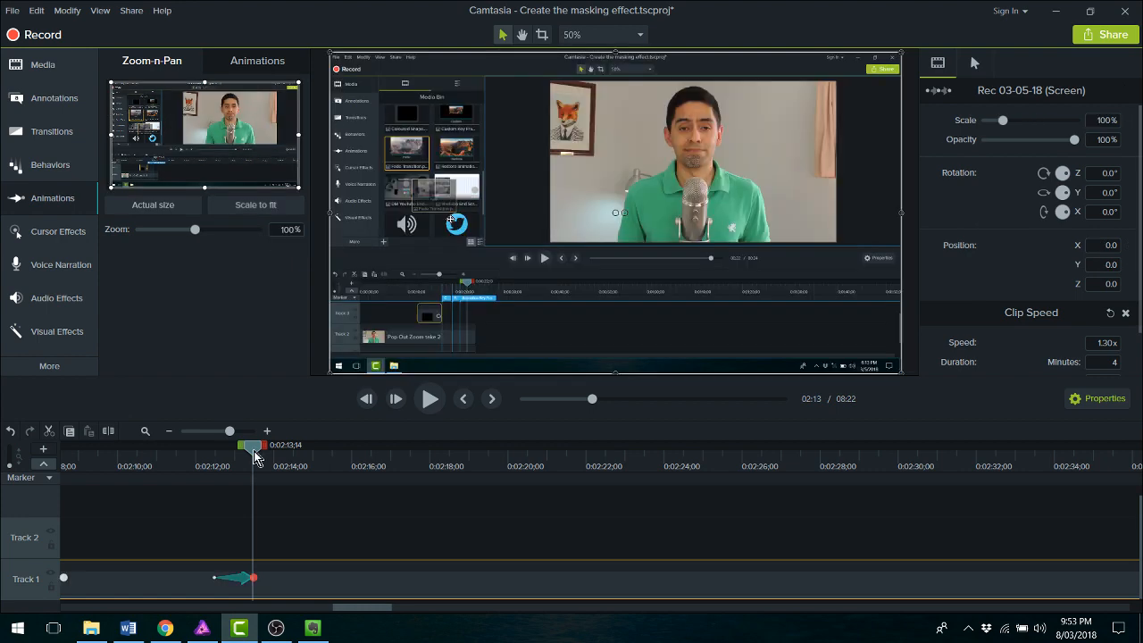
{"action": "left_click_drag", "start_coordinate": [254, 457], "coordinate": [219, 457]}
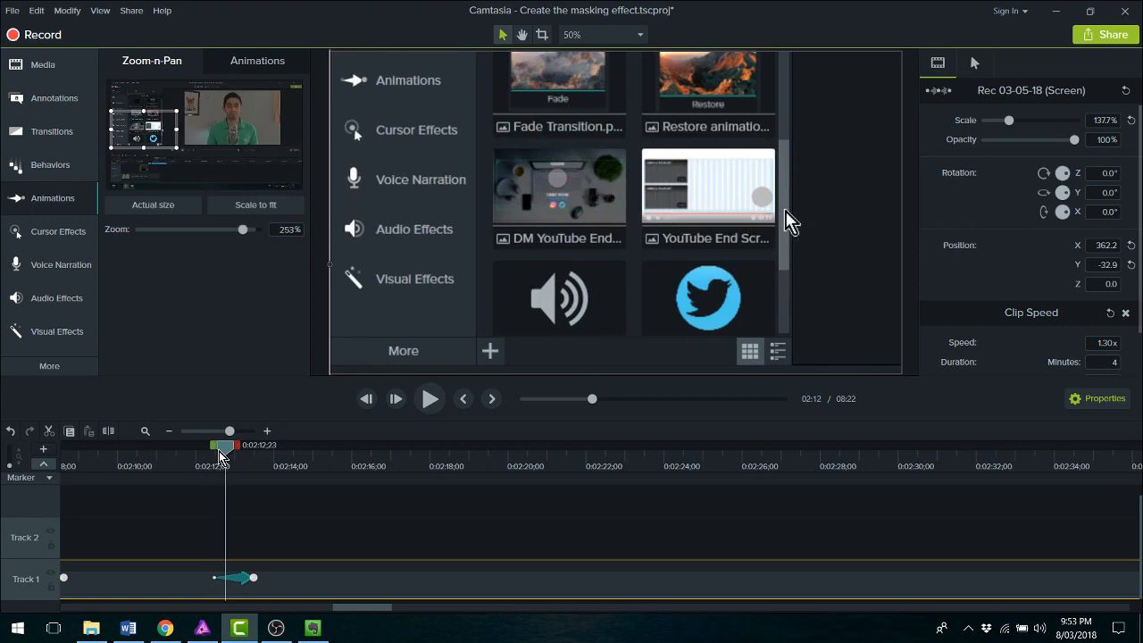
{"action": "left_click", "coordinate": [429, 399]}
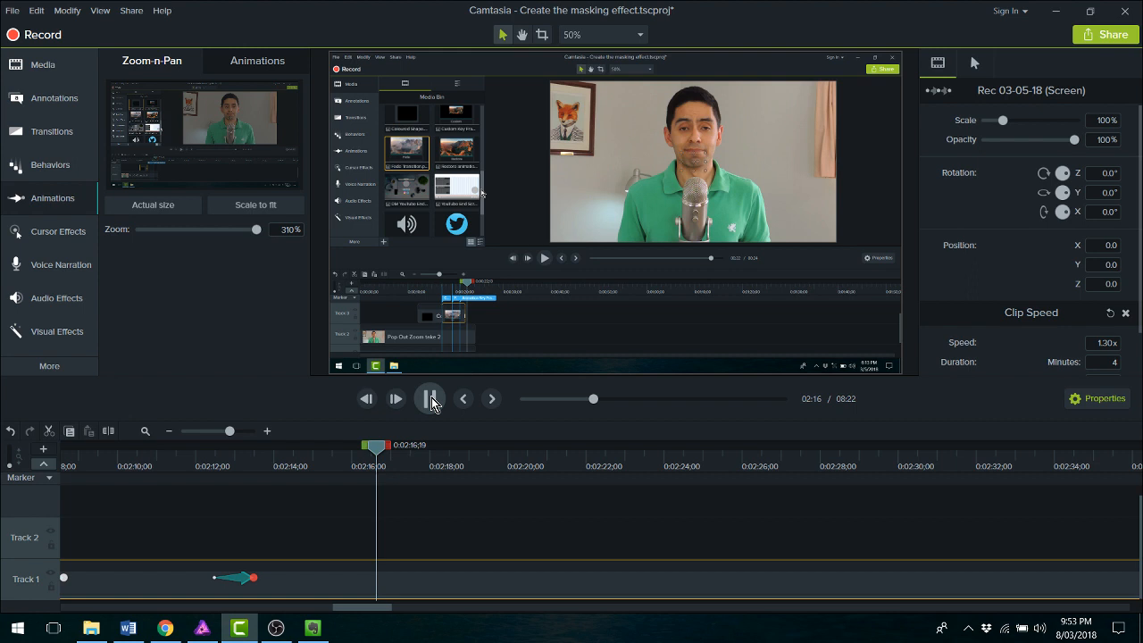
{"action": "left_click", "coordinate": [429, 399]}
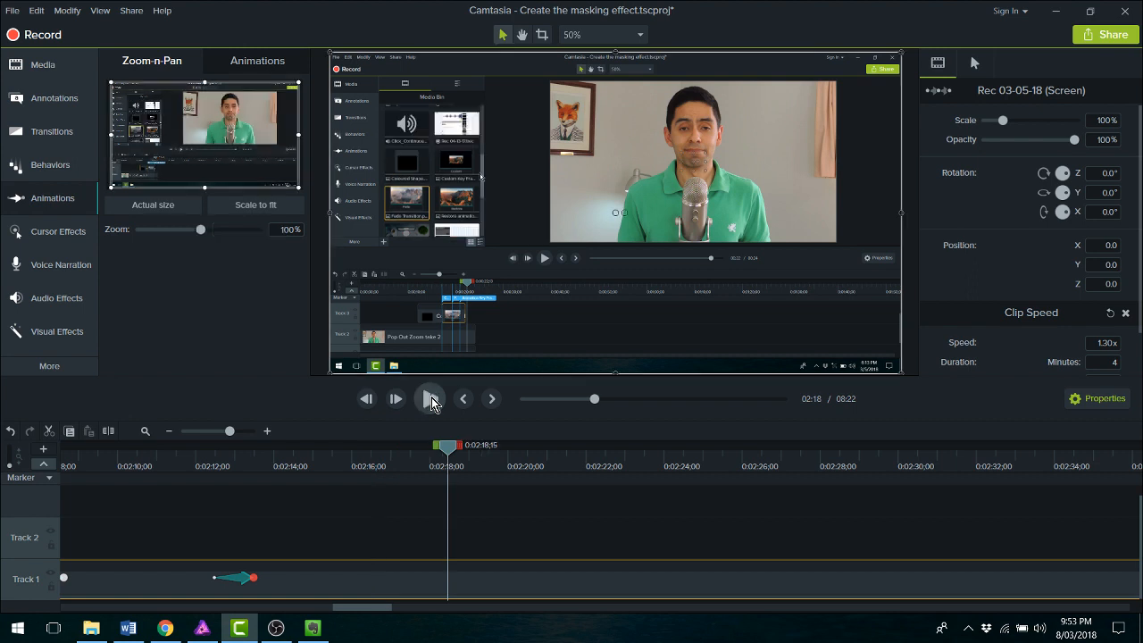
Step: Cut out the Track 1 section from 0:02:15;22 to 0:02:22;06 and move the remaining recording back to close the gap
{"action": "scroll", "coordinate": [511, 519], "scroll_direction": "down", "scroll_amount": 5}
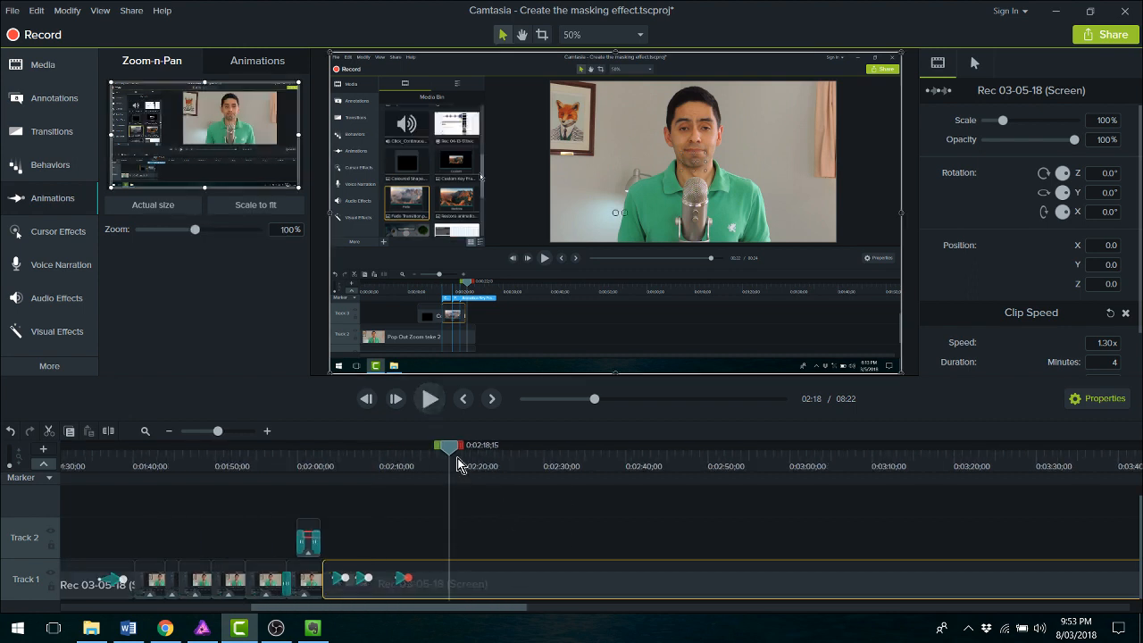
{"action": "left_click_drag", "start_coordinate": [457, 464], "coordinate": [428, 524]}
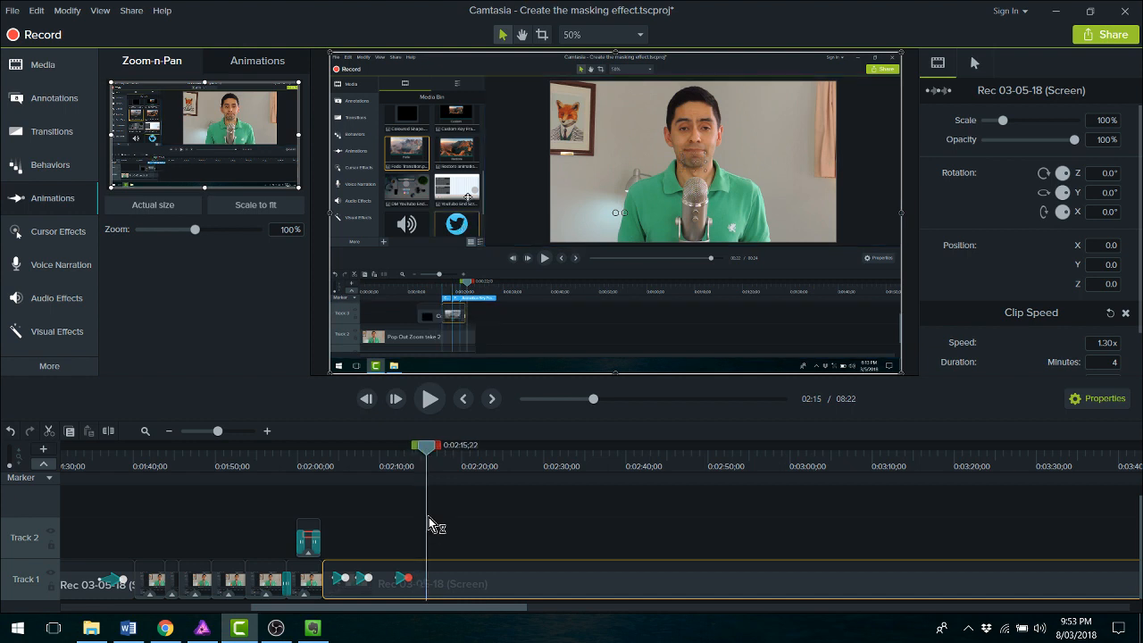
{"action": "key", "text": "s"}
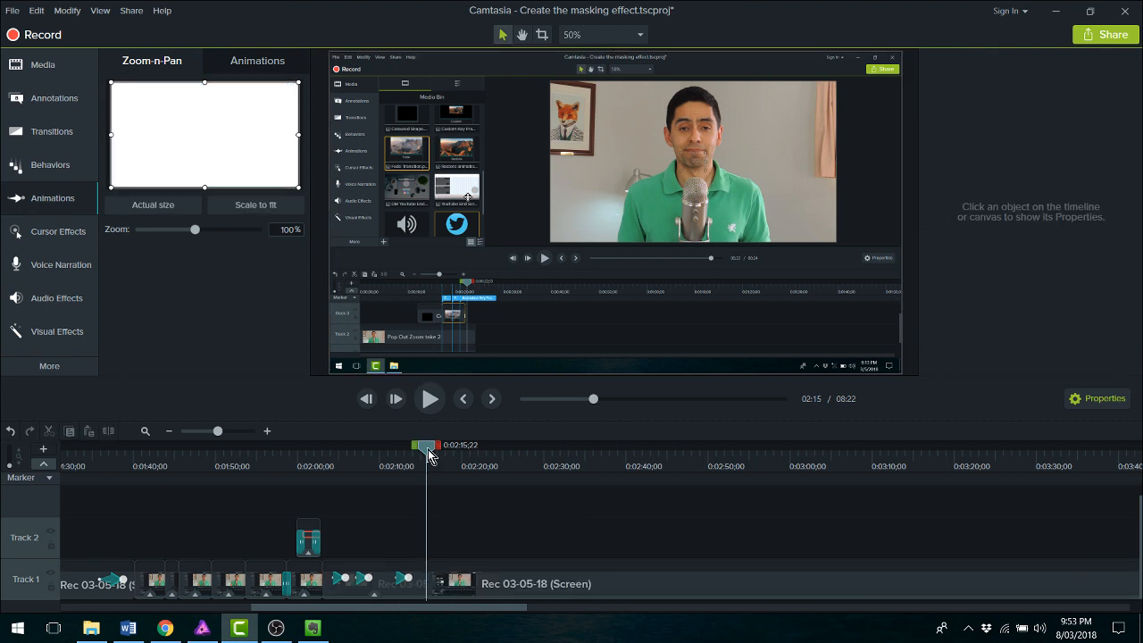
{"action": "left_click_drag", "start_coordinate": [428, 454], "coordinate": [482, 465]}
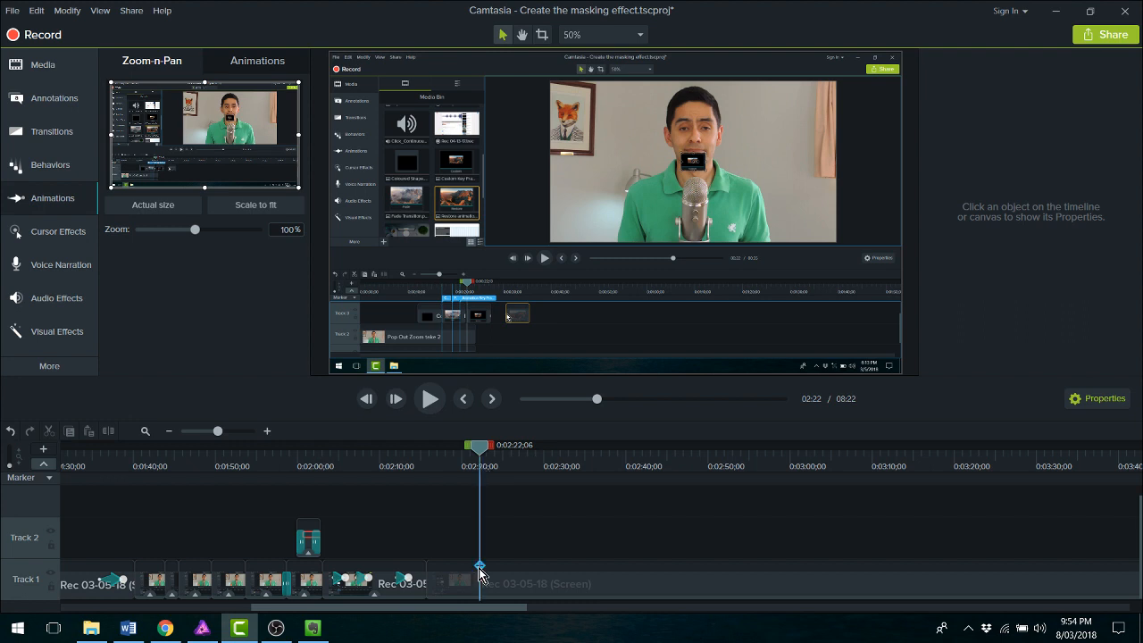
{"action": "left_click_drag", "start_coordinate": [479, 568], "coordinate": [457, 566]}
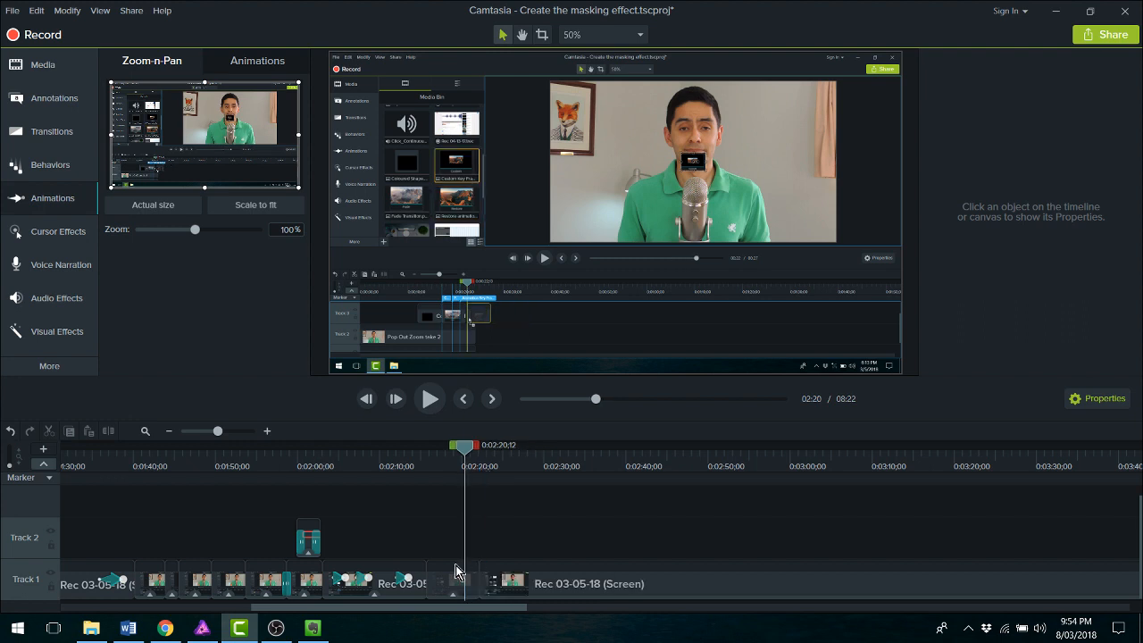
{"action": "left_click", "coordinate": [456, 571]}
{"action": "key", "text": "Delete"}
{"action": "left_click", "coordinate": [534, 590]}
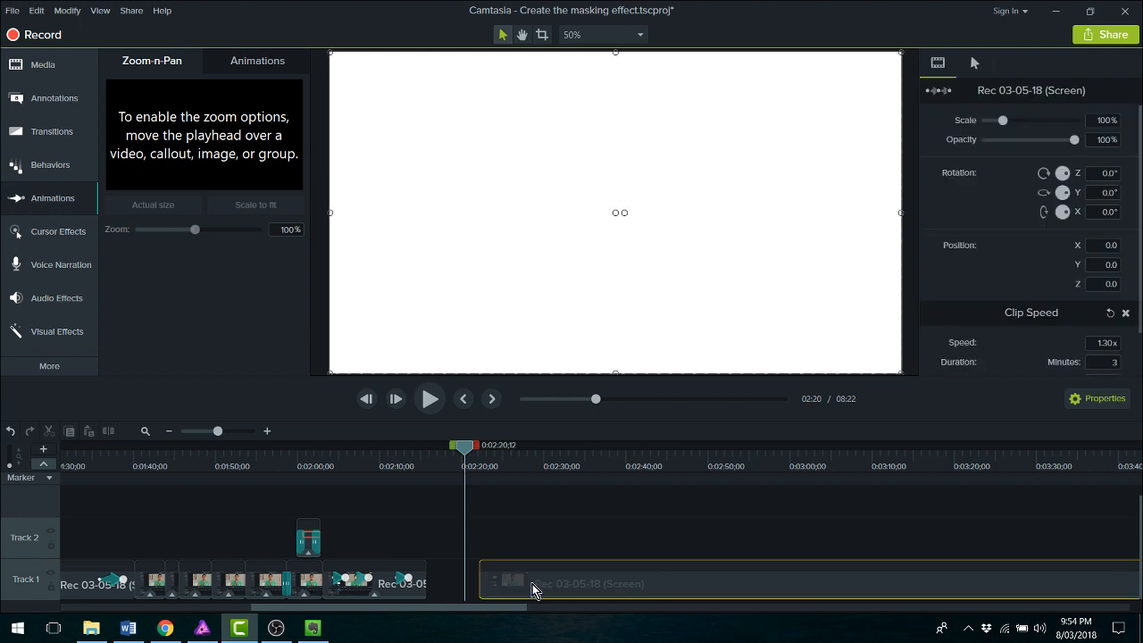
{"action": "left_click_drag", "start_coordinate": [534, 589], "coordinate": [481, 590]}
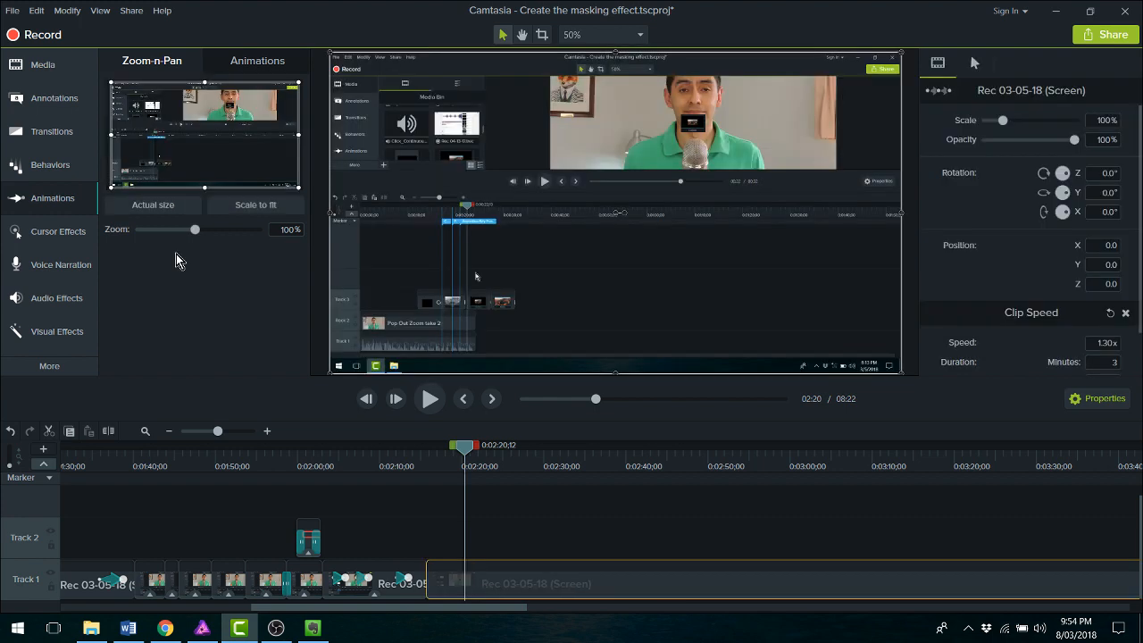
Step: Add a Fade transition at the 0:02:15;22 cut on Track 1 and play the recording from 0:02:08;24
{"action": "left_click", "coordinate": [52, 131]}
{"action": "left_click_drag", "start_coordinate": [154, 143], "coordinate": [394, 507]}
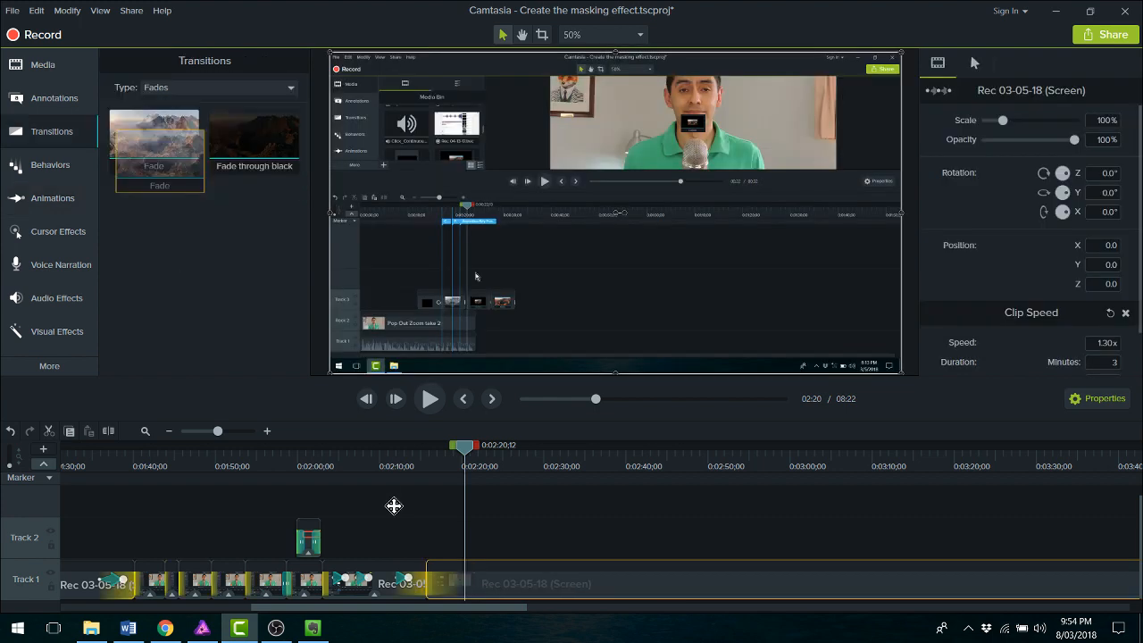
{"action": "left_click_drag", "start_coordinate": [394, 507], "coordinate": [428, 581]}
{"action": "left_click_drag", "start_coordinate": [465, 447], "coordinate": [369, 450]}
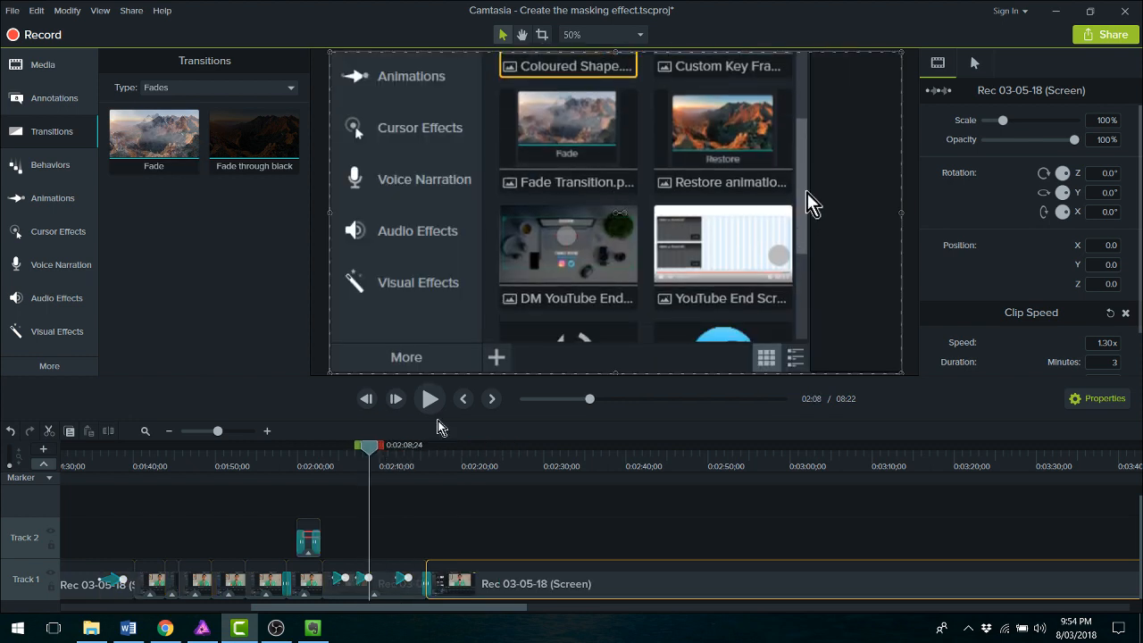
{"action": "left_click", "coordinate": [432, 407]}
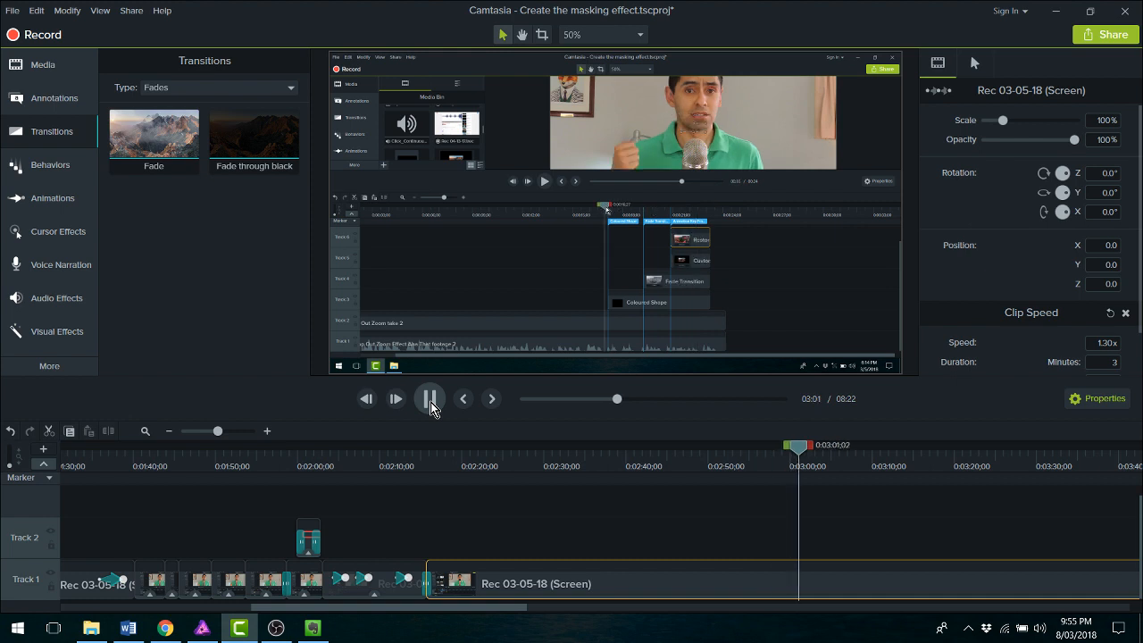
{"action": "left_click", "coordinate": [431, 402]}
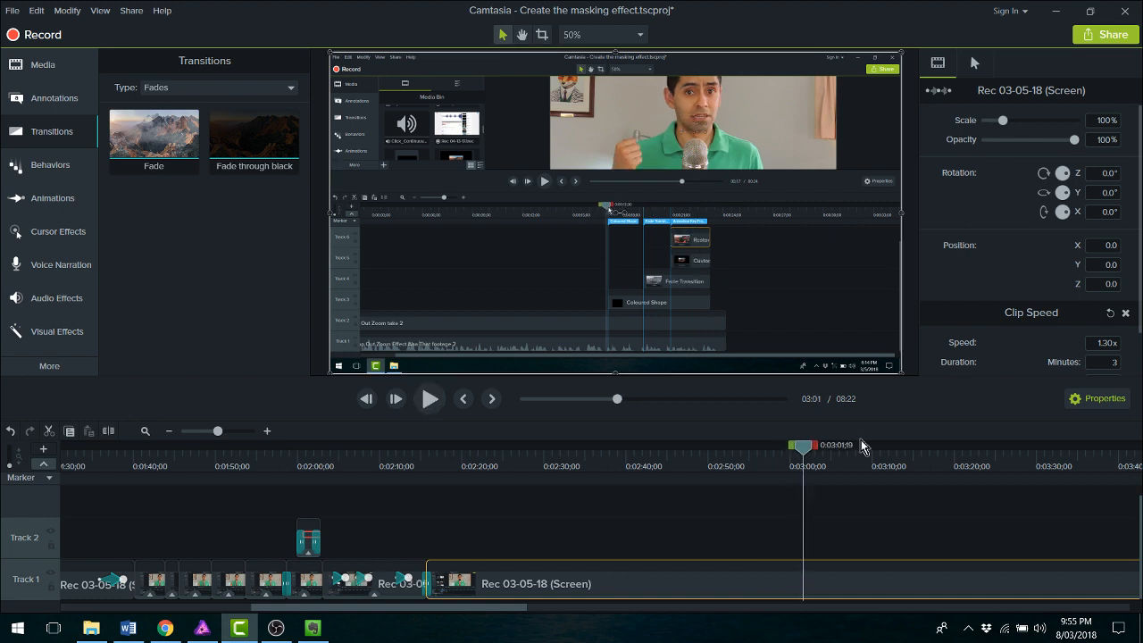
Step: Delete the Track 1 section from 0:02:10;11 to the Fade transition and move the remaining recording back to close the gap
{"action": "left_click", "coordinate": [389, 449]}
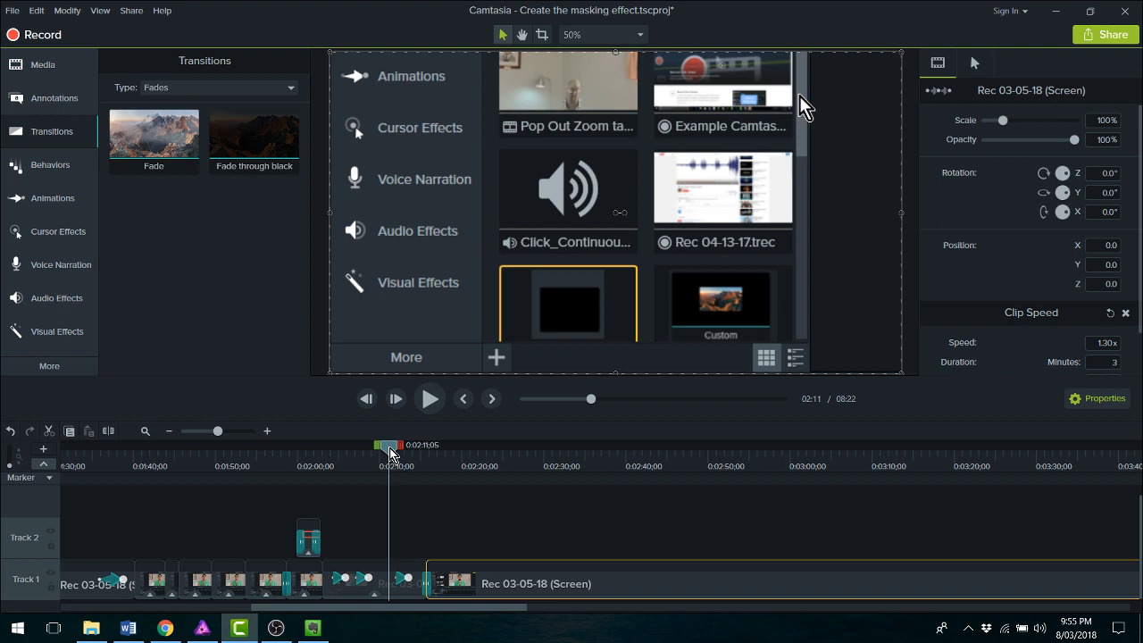
{"action": "left_click_drag", "start_coordinate": [391, 452], "coordinate": [383, 482]}
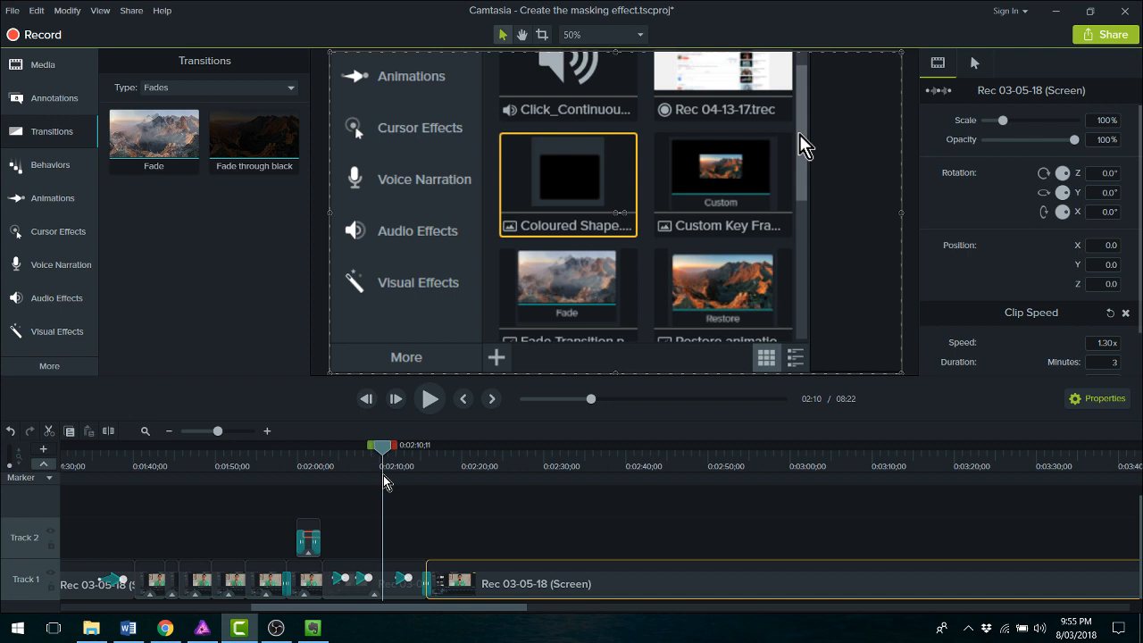
{"action": "left_click", "coordinate": [386, 580]}
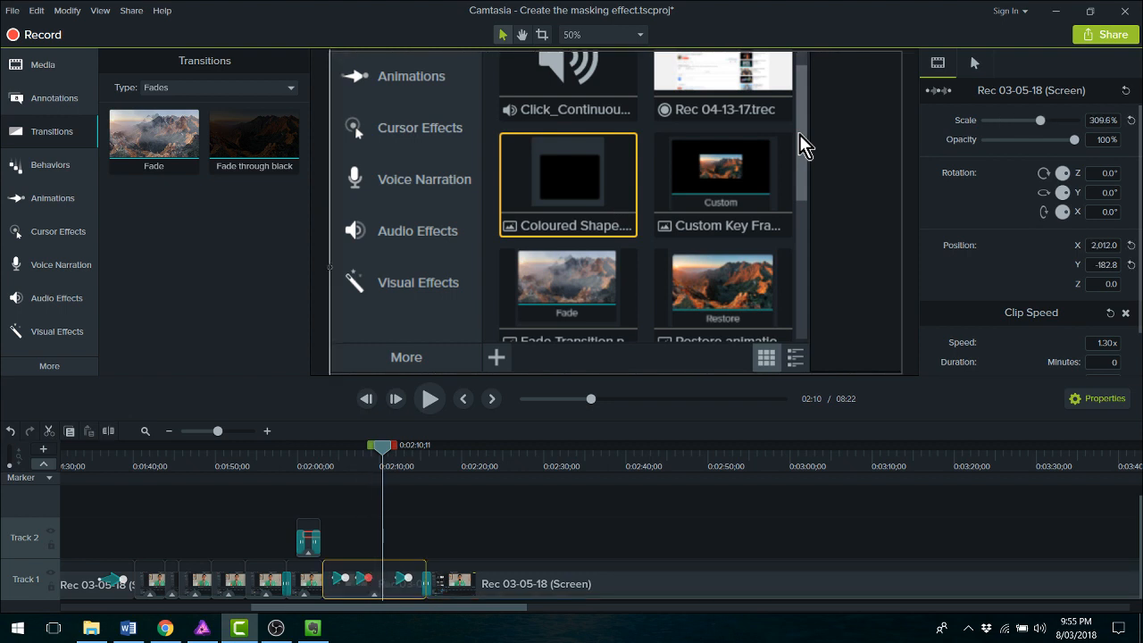
{"action": "key", "text": "Delete"}
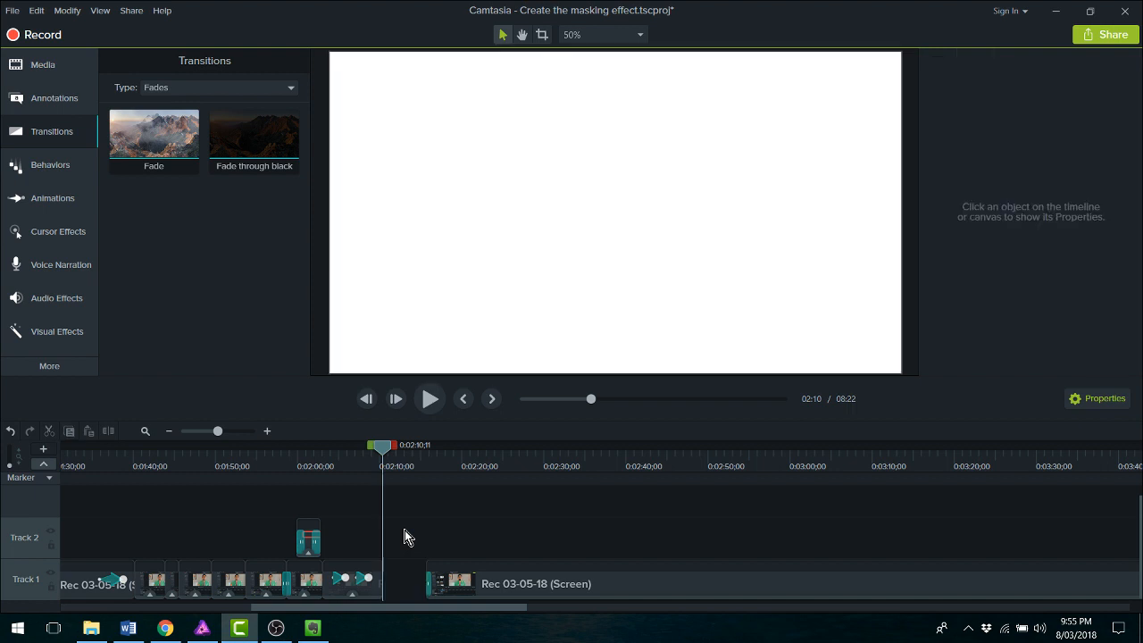
{"action": "left_click", "coordinate": [479, 581]}
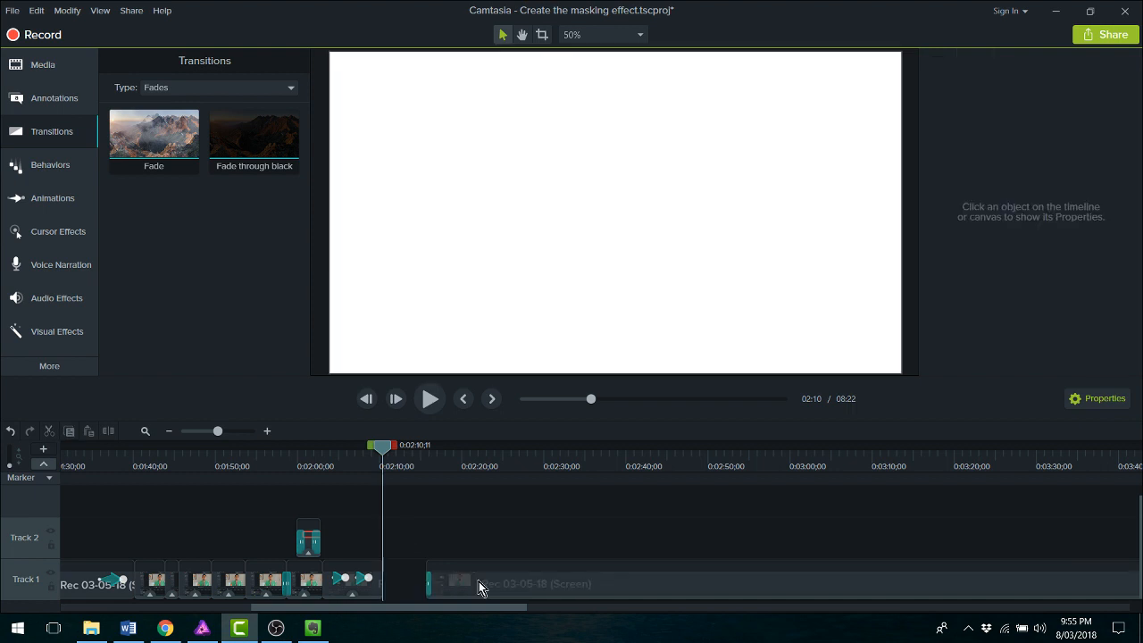
{"action": "left_click_drag", "start_coordinate": [479, 582], "coordinate": [373, 587]}
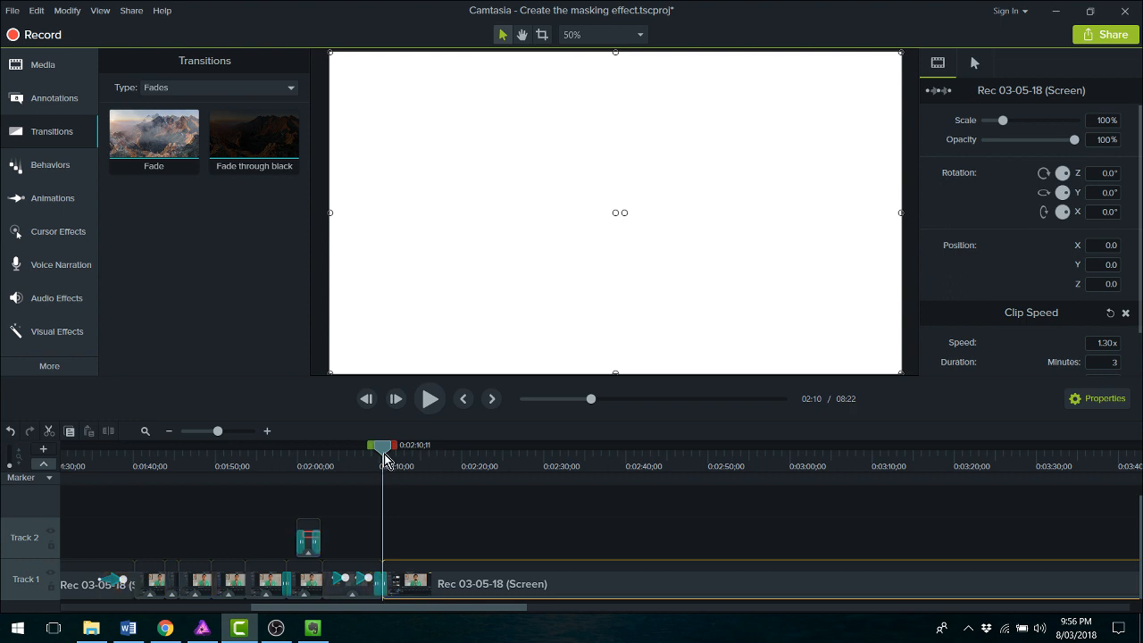
Step: Shorten the Fade transition on the side before the 0:02:10;11 cut and review the footage up to 0:02:16;09
{"action": "left_click_drag", "start_coordinate": [384, 453], "coordinate": [393, 455]}
{"action": "scroll", "coordinate": [416, 541], "scroll_direction": "up", "scroll_amount": 3}
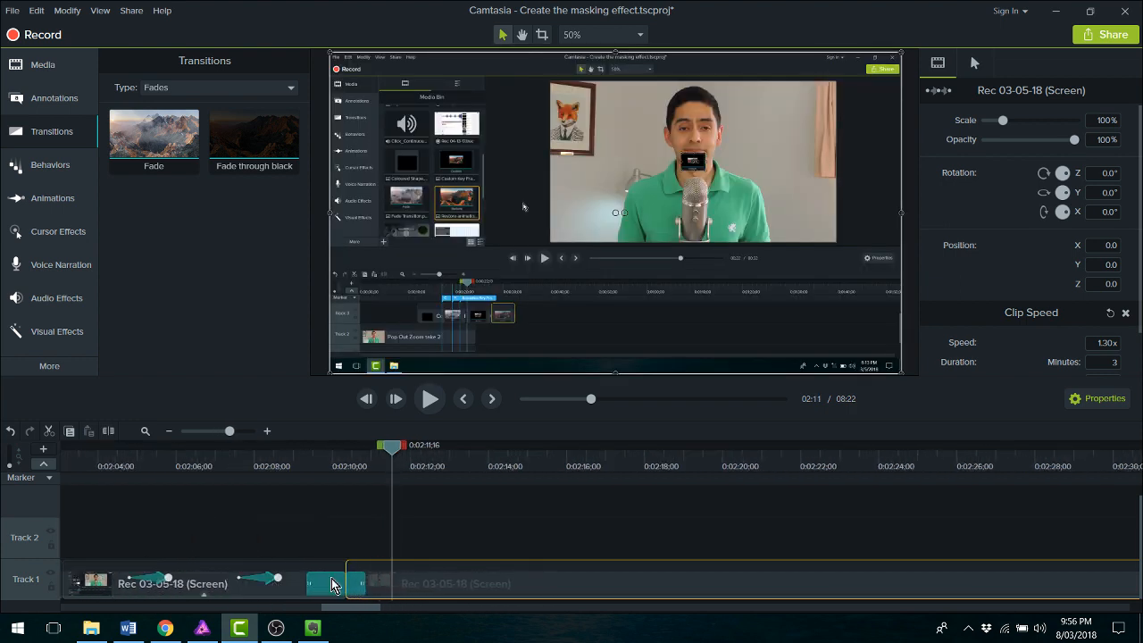
{"action": "left_click", "coordinate": [333, 585]}
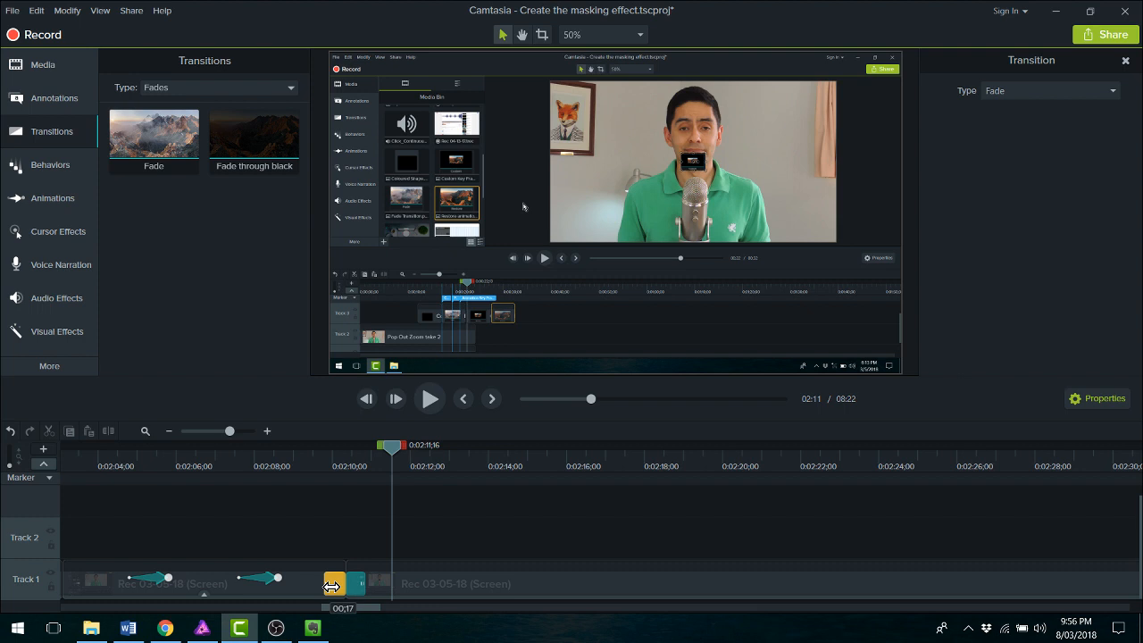
{"action": "left_click", "coordinate": [350, 453]}
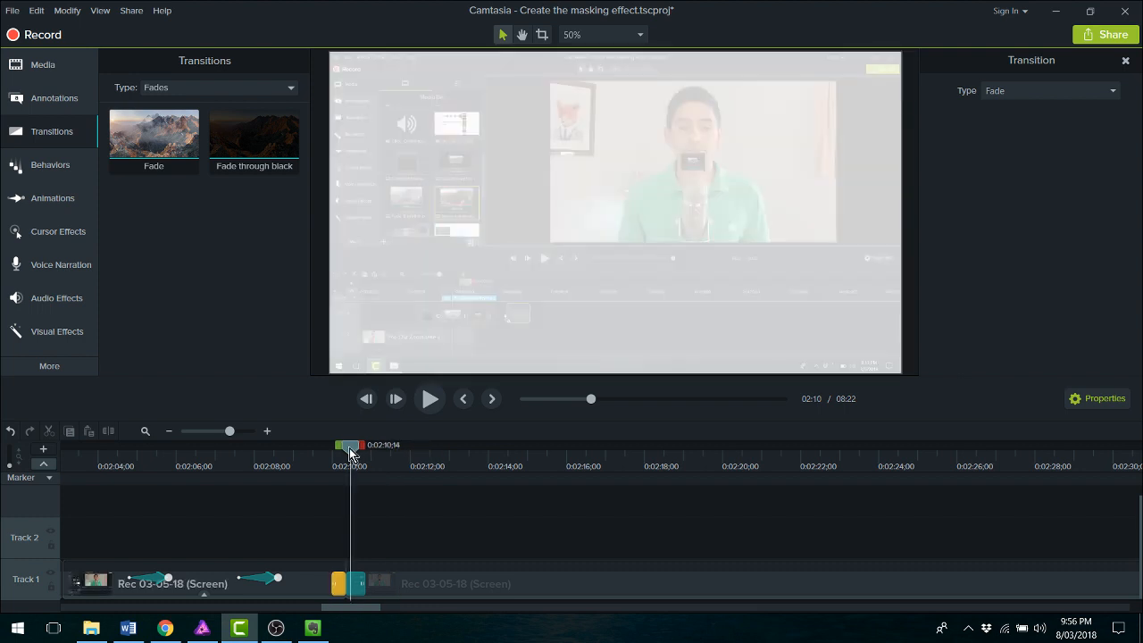
{"action": "left_click_drag", "start_coordinate": [351, 453], "coordinate": [554, 492]}
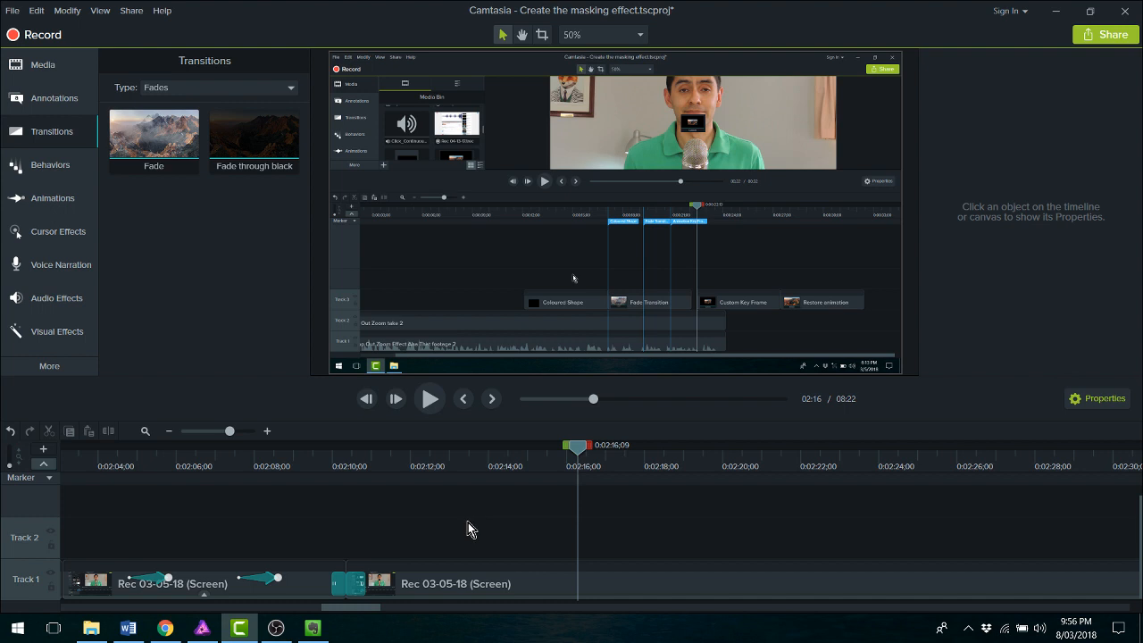
Step: Review the narration in the Word screencast plan, and open the Voice Narration tool in Camtasia
{"action": "scroll", "coordinate": [469, 523], "scroll_direction": "down", "scroll_amount": 5}
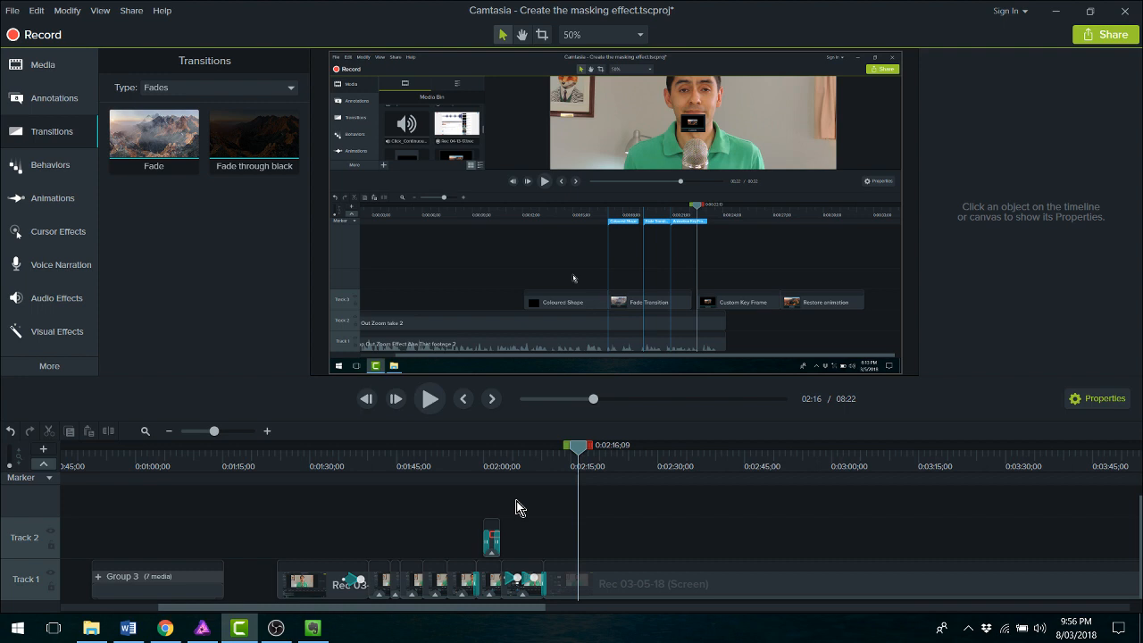
{"action": "left_click", "coordinate": [132, 632]}
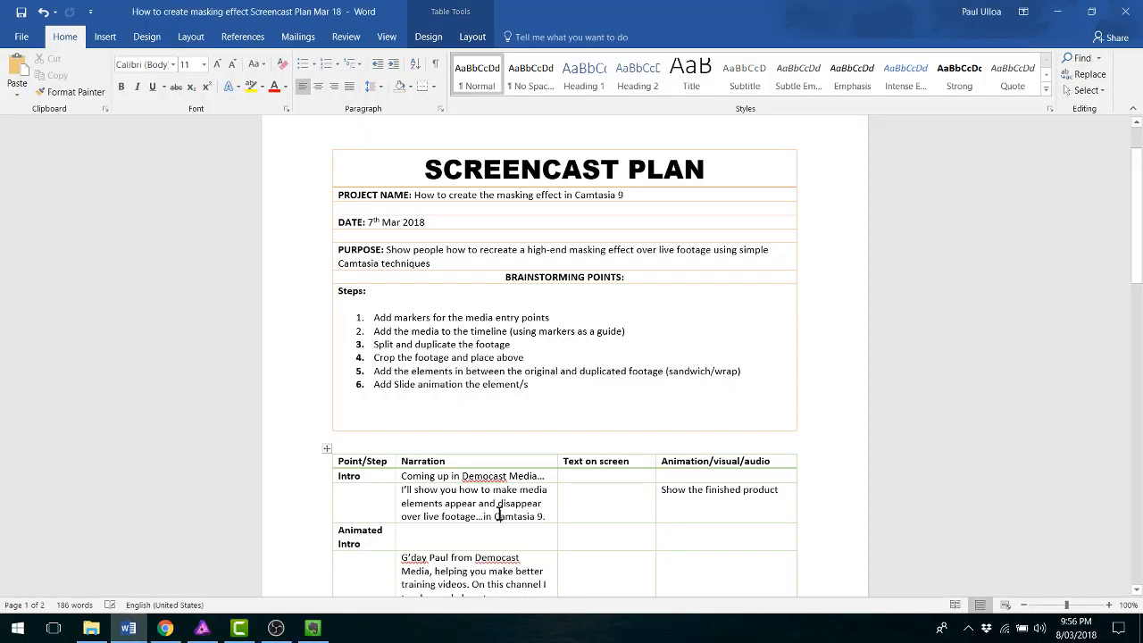
{"action": "scroll", "coordinate": [500, 516], "scroll_direction": "down", "scroll_amount": 4}
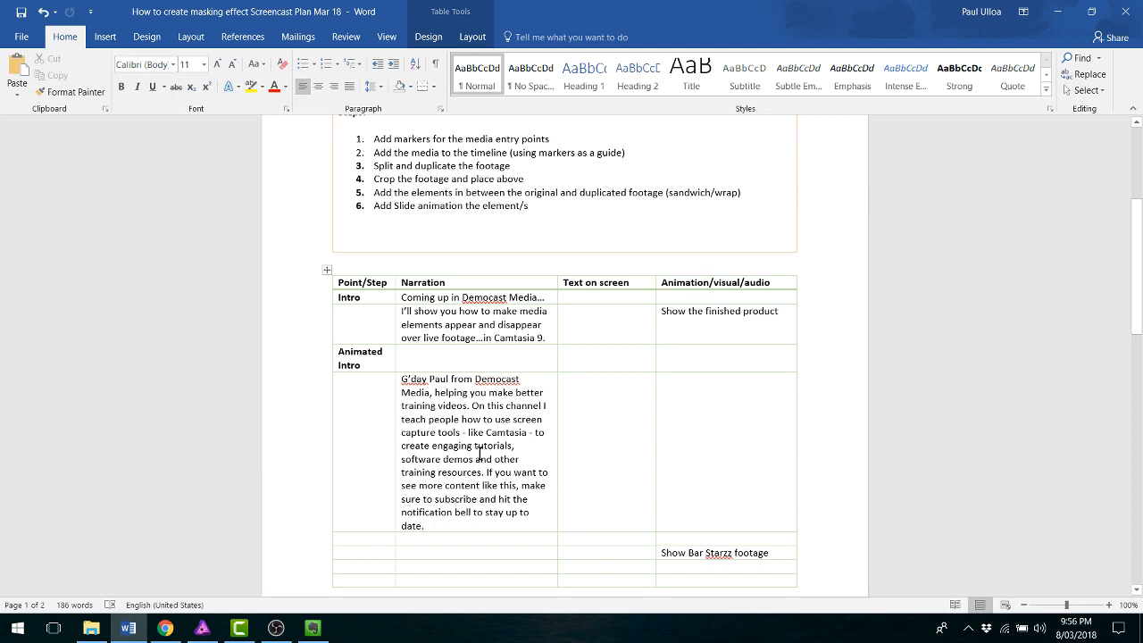
{"action": "left_click", "coordinate": [246, 634]}
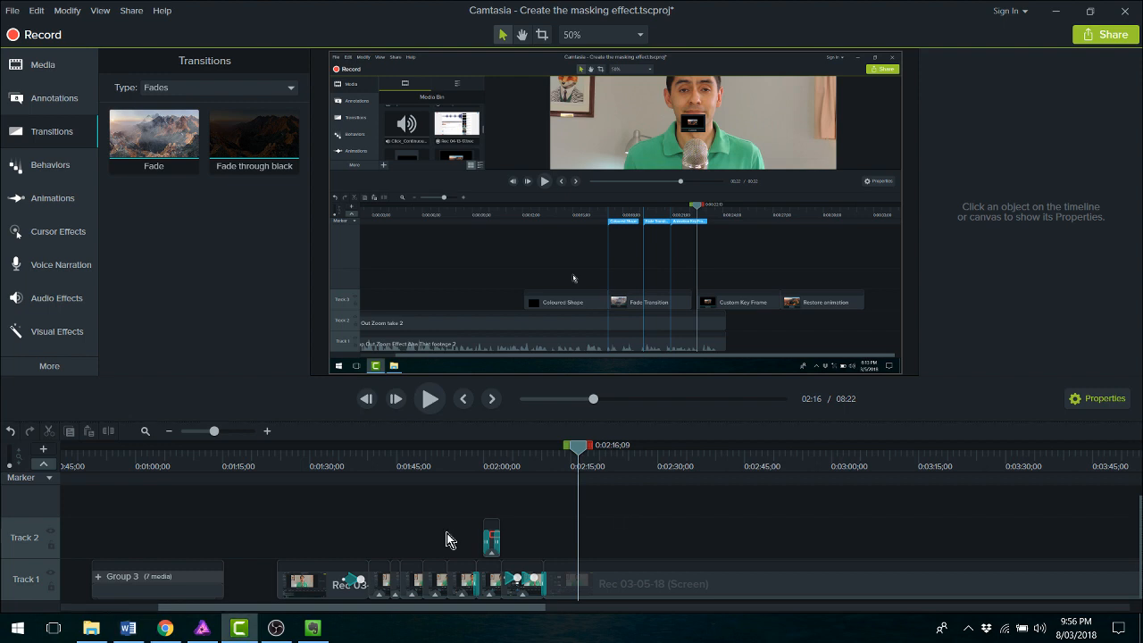
{"action": "left_click", "coordinate": [140, 634]}
{"action": "left_click", "coordinate": [60, 264]}
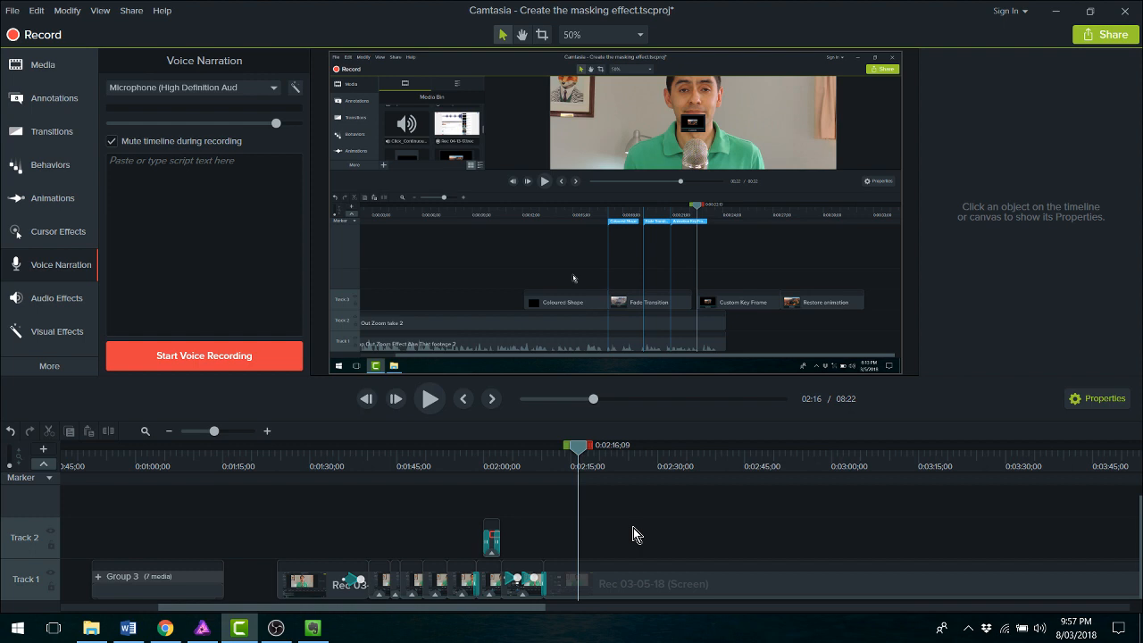
Step: Scrub back through the edited recording between 0:01:40;08 and 0:02:12;17 to review the marker and media placement footage
{"action": "left_click_drag", "start_coordinate": [594, 455], "coordinate": [431, 448]}
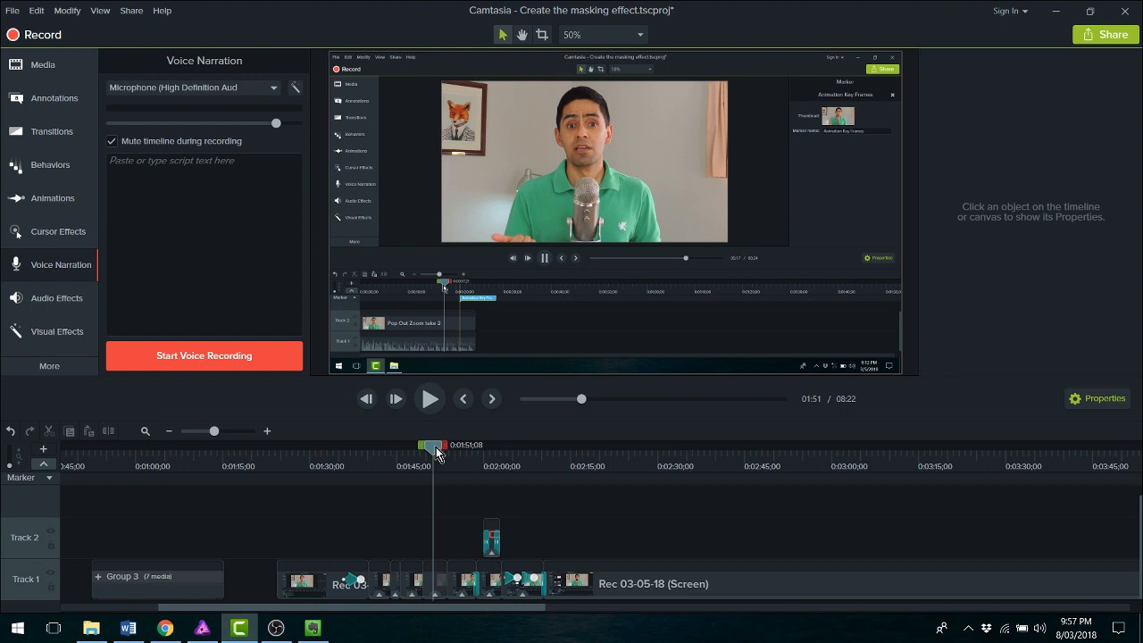
{"action": "left_click_drag", "start_coordinate": [436, 451], "coordinate": [439, 453]}
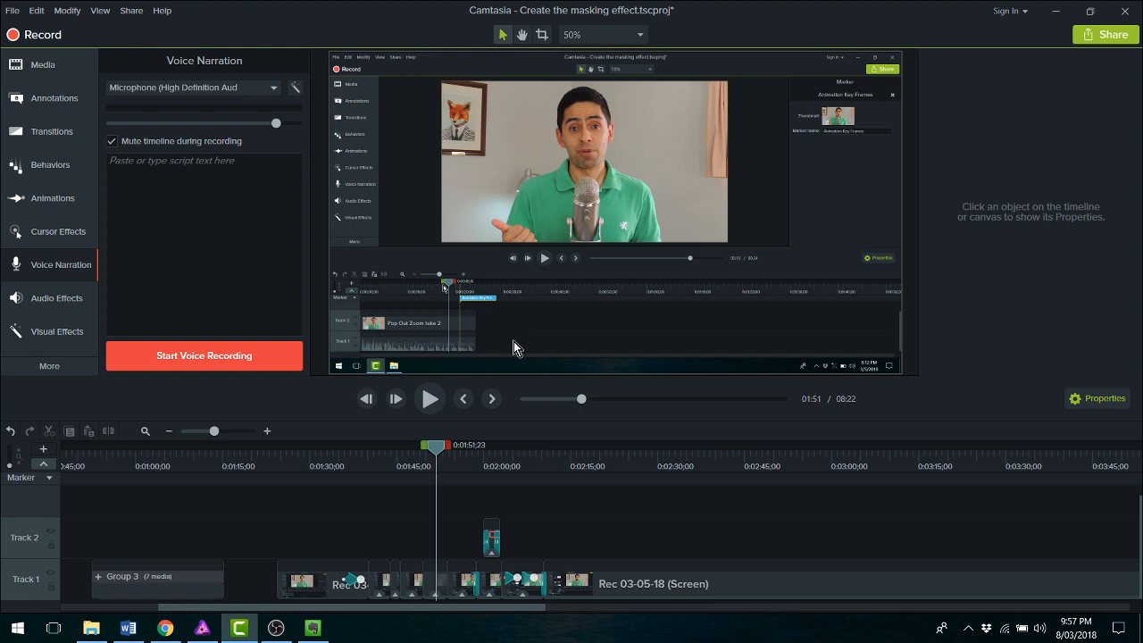
{"action": "left_click", "coordinate": [369, 463]}
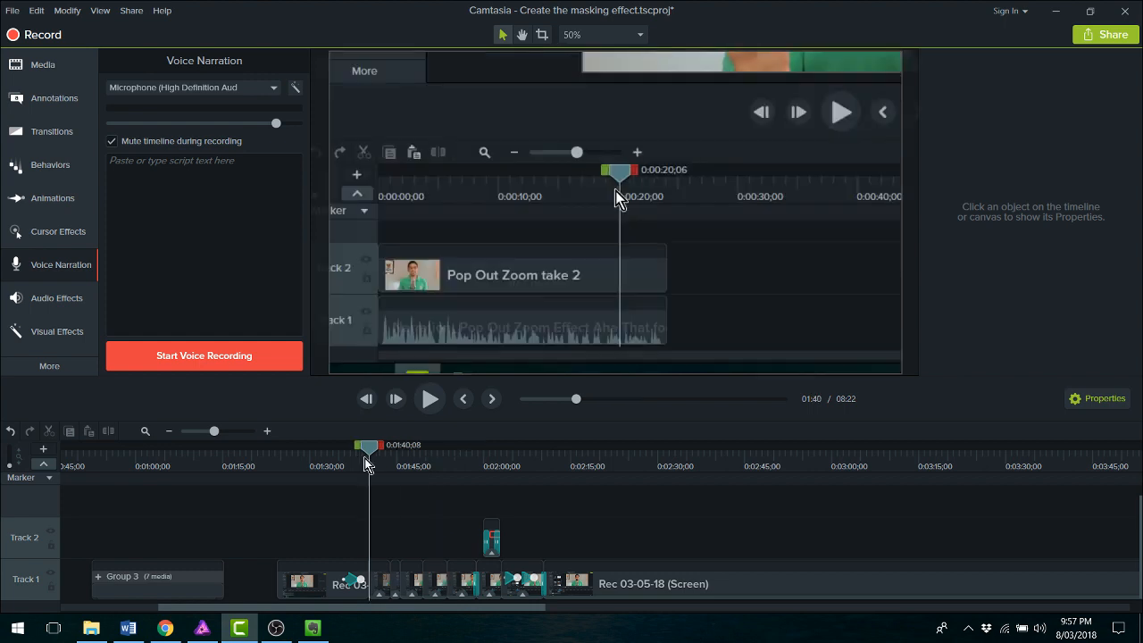
{"action": "left_click", "coordinate": [393, 464]}
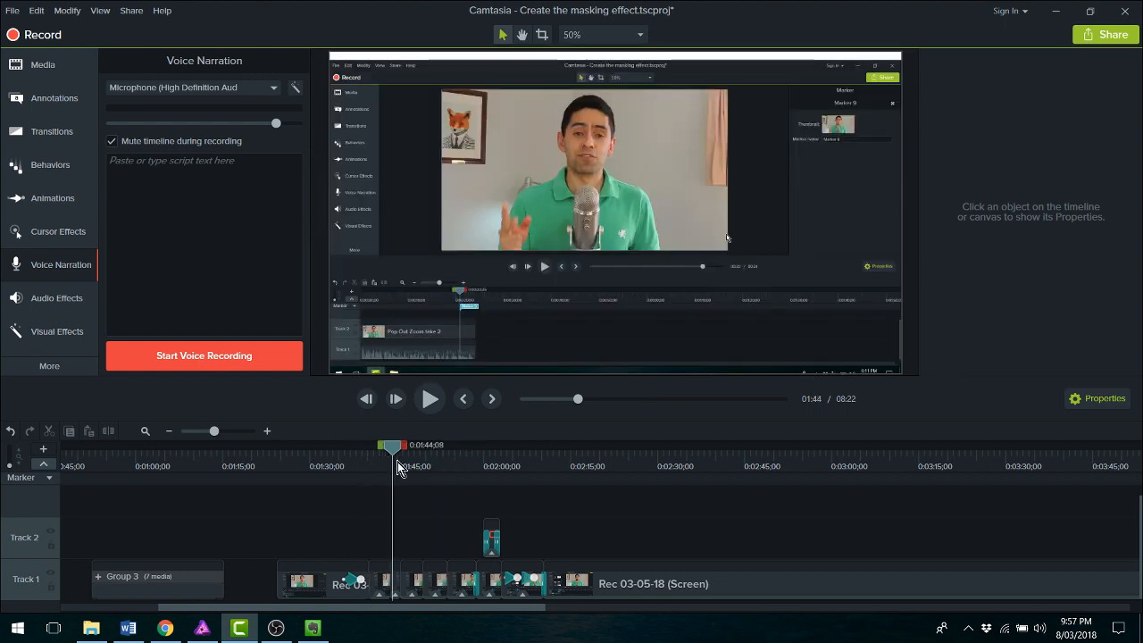
{"action": "mouse_move", "coordinate": [399, 469]}
{"action": "left_mouse_down"}
{"action": "mouse_move", "coordinate": [549, 457]}
{"action": "mouse_move", "coordinate": [742, 491]}
{"action": "mouse_move", "coordinate": [657, 442]}
{"action": "mouse_move", "coordinate": [426, 456]}
{"action": "left_mouse_up"}
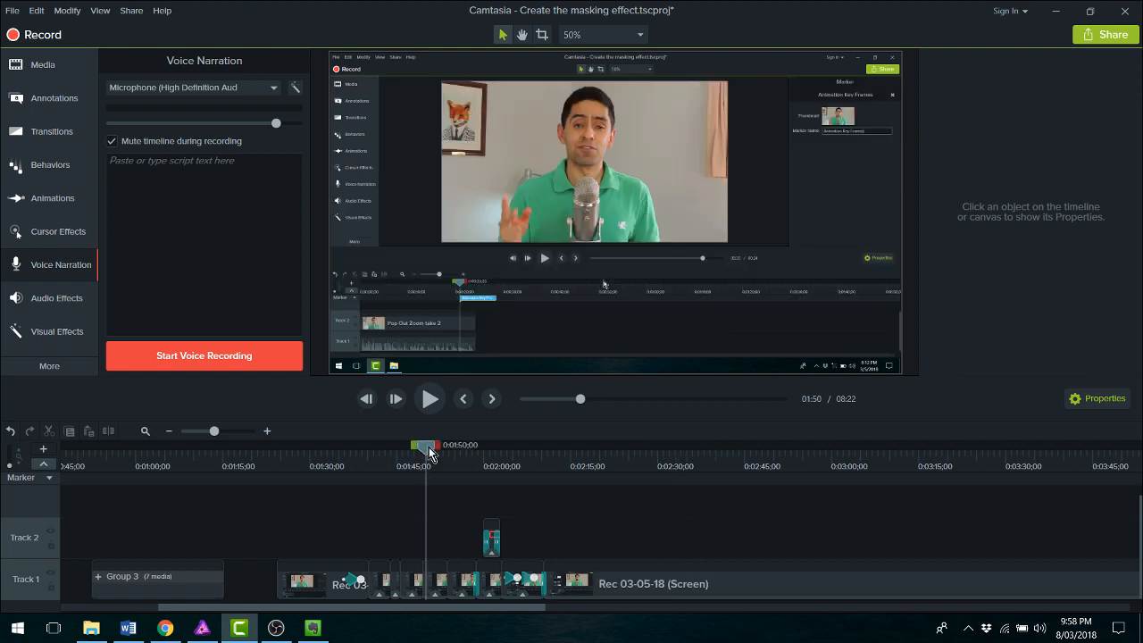
{"action": "left_click_drag", "start_coordinate": [429, 453], "coordinate": [493, 465]}
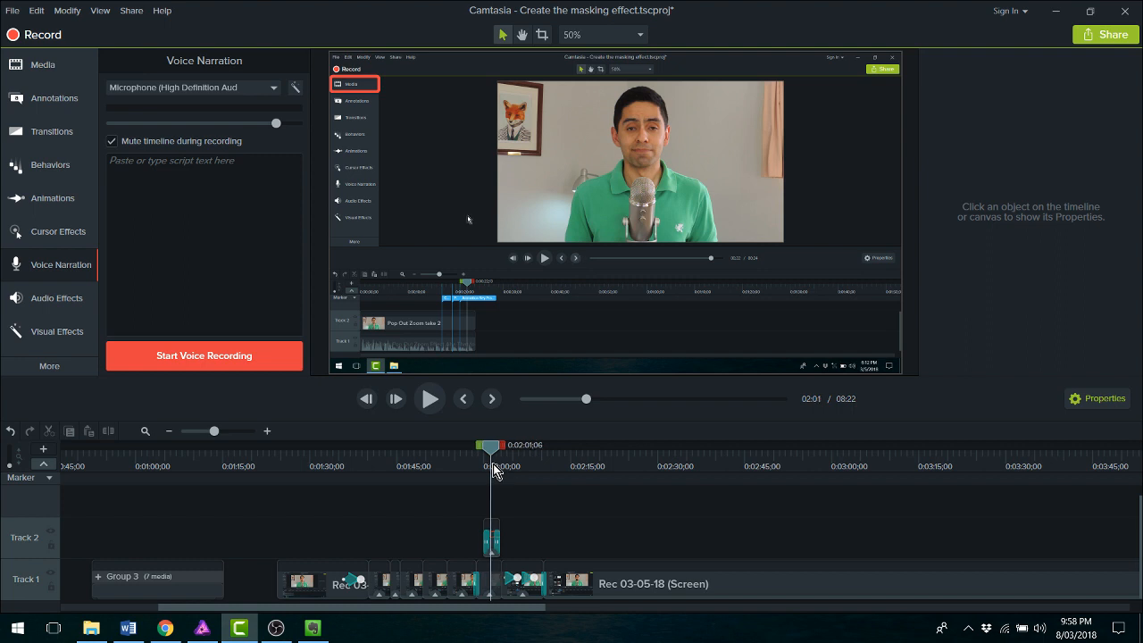
{"action": "left_click_drag", "start_coordinate": [492, 464], "coordinate": [560, 480]}
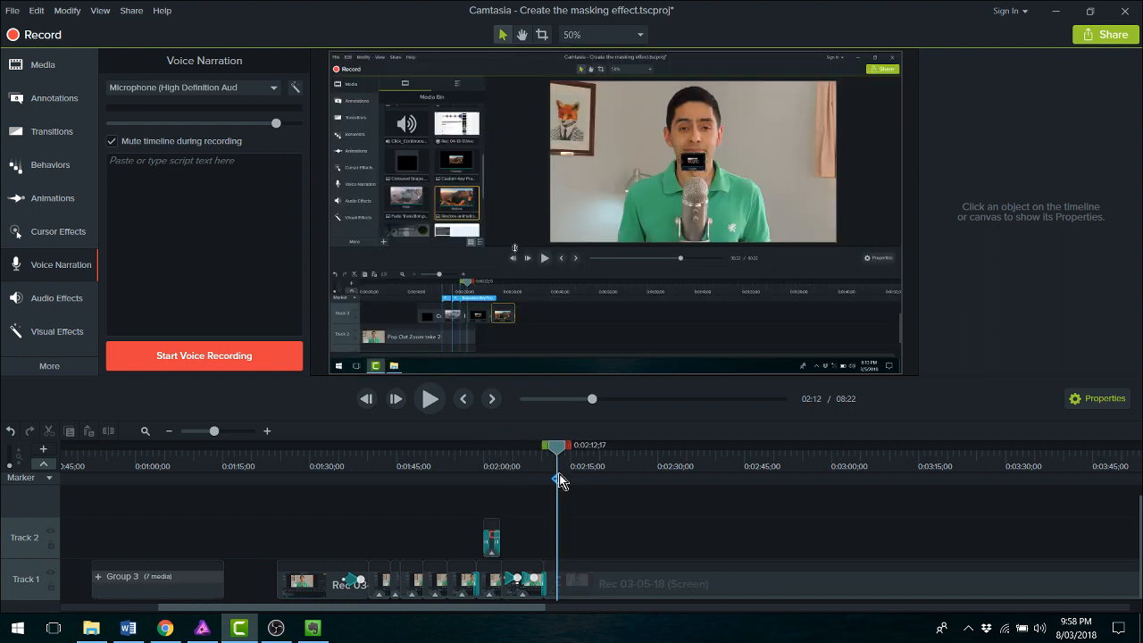